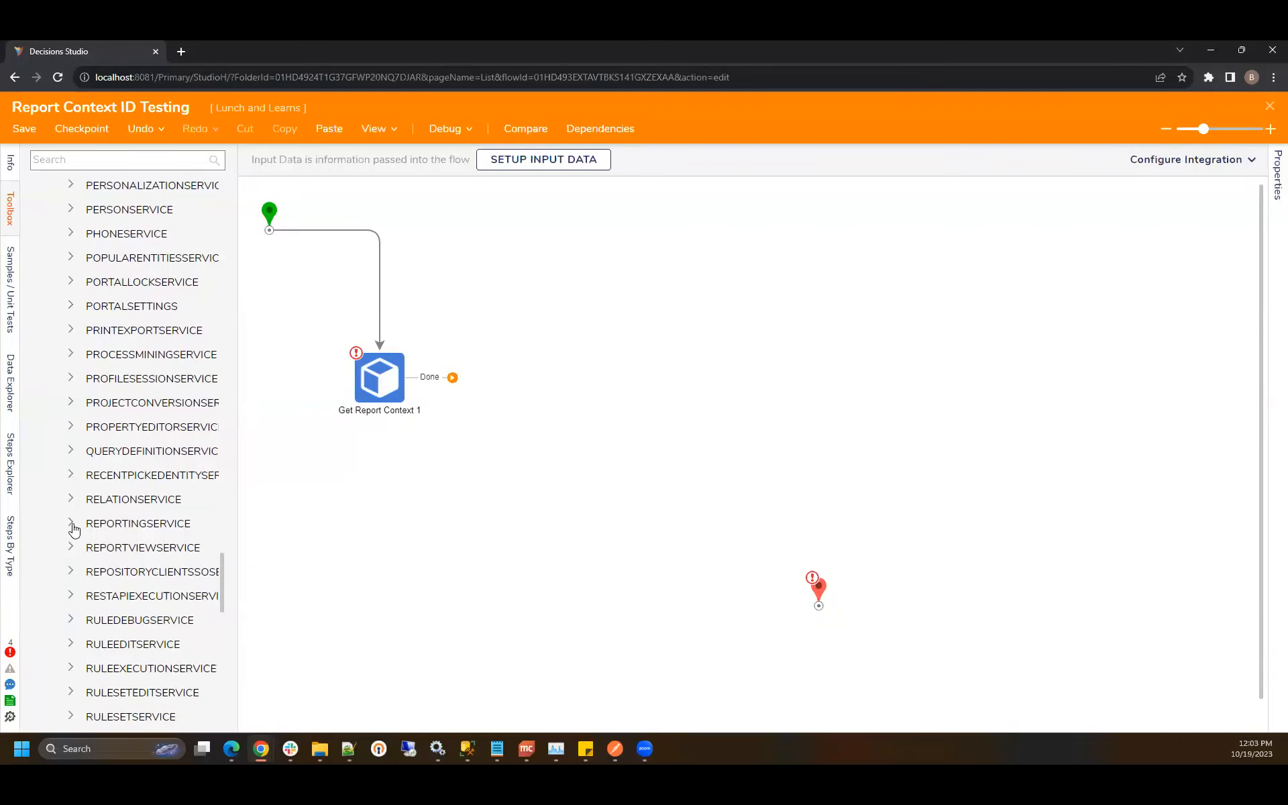
Step: Add the GetGroupedColumns step from REPORTINGSERVICE to the flow, beside Get Report Context 1
{"action": "left_click", "coordinate": [71, 524]}
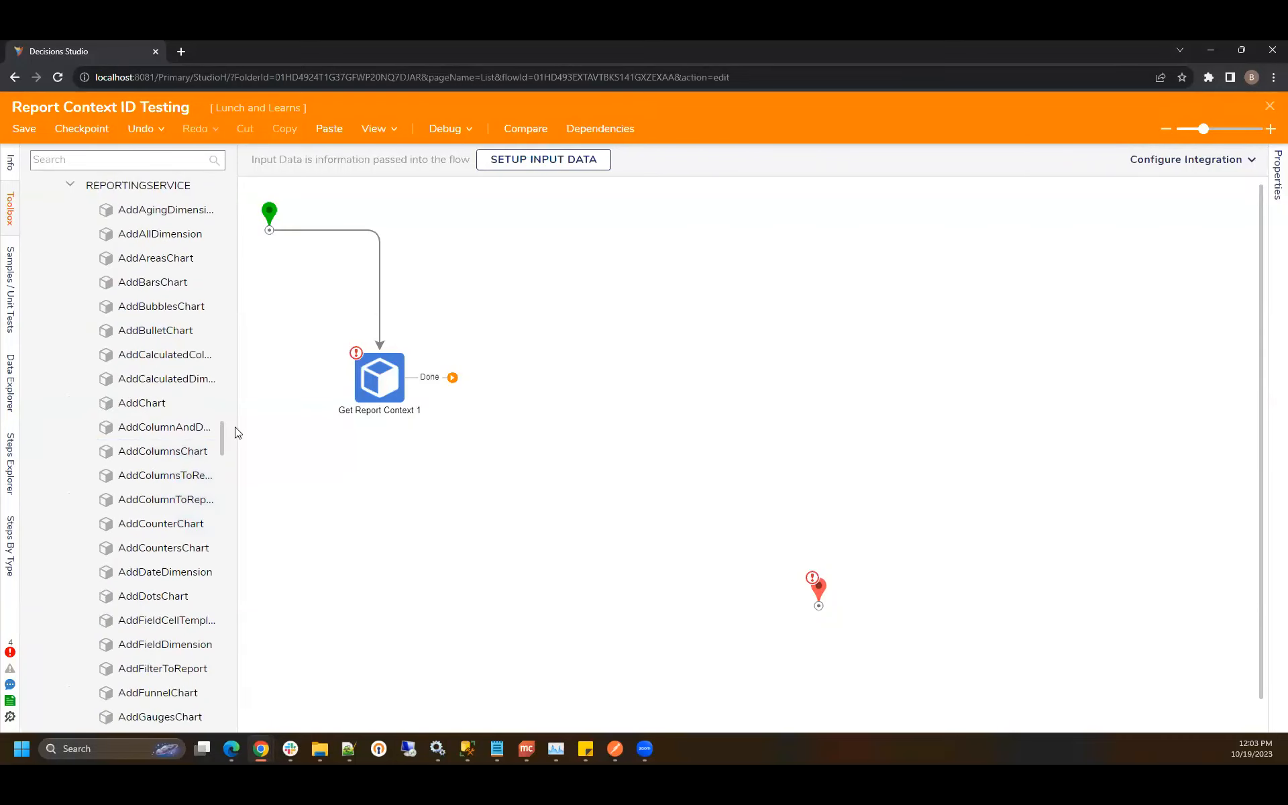
{"action": "left_click_drag", "start_coordinate": [235, 425], "coordinate": [312, 445]}
{"action": "scroll", "coordinate": [228, 446], "scroll_direction": "down", "scroll_amount": 12}
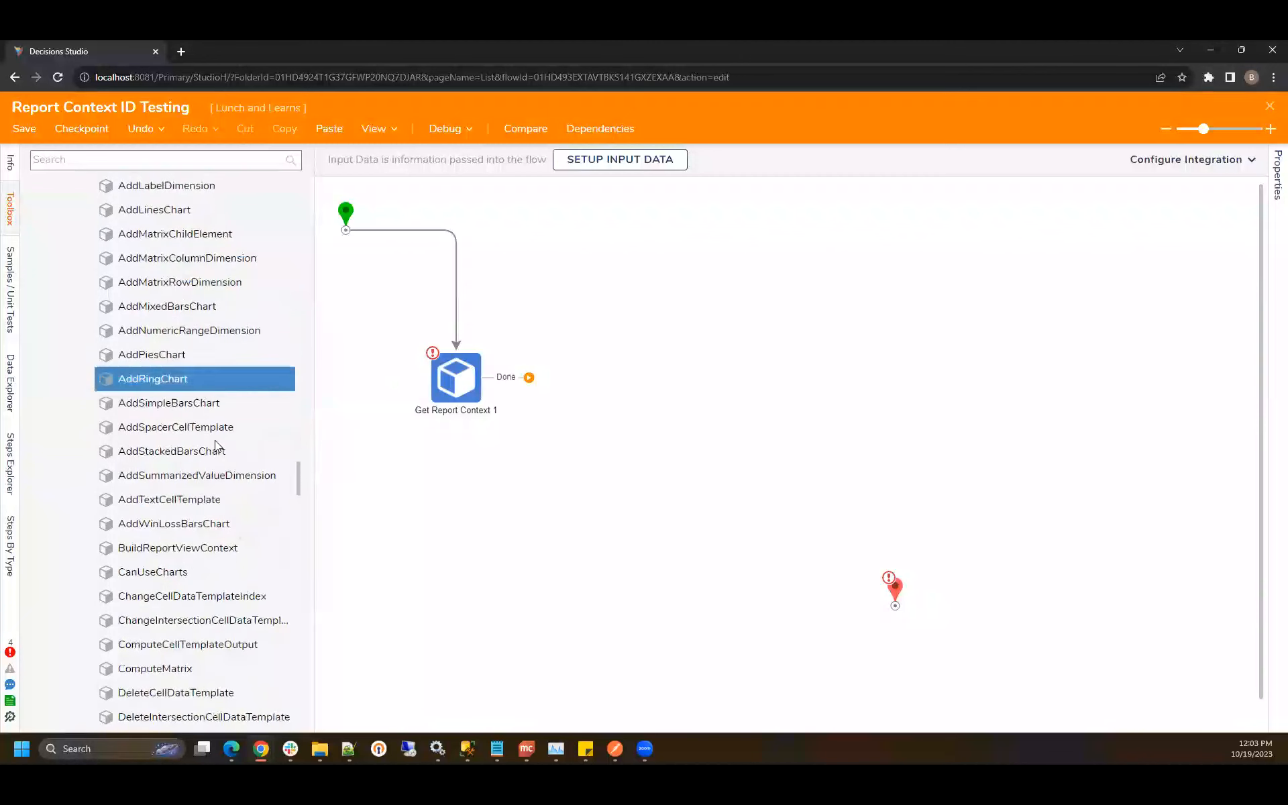
{"action": "scroll", "coordinate": [208, 455], "scroll_direction": "down", "scroll_amount": 6}
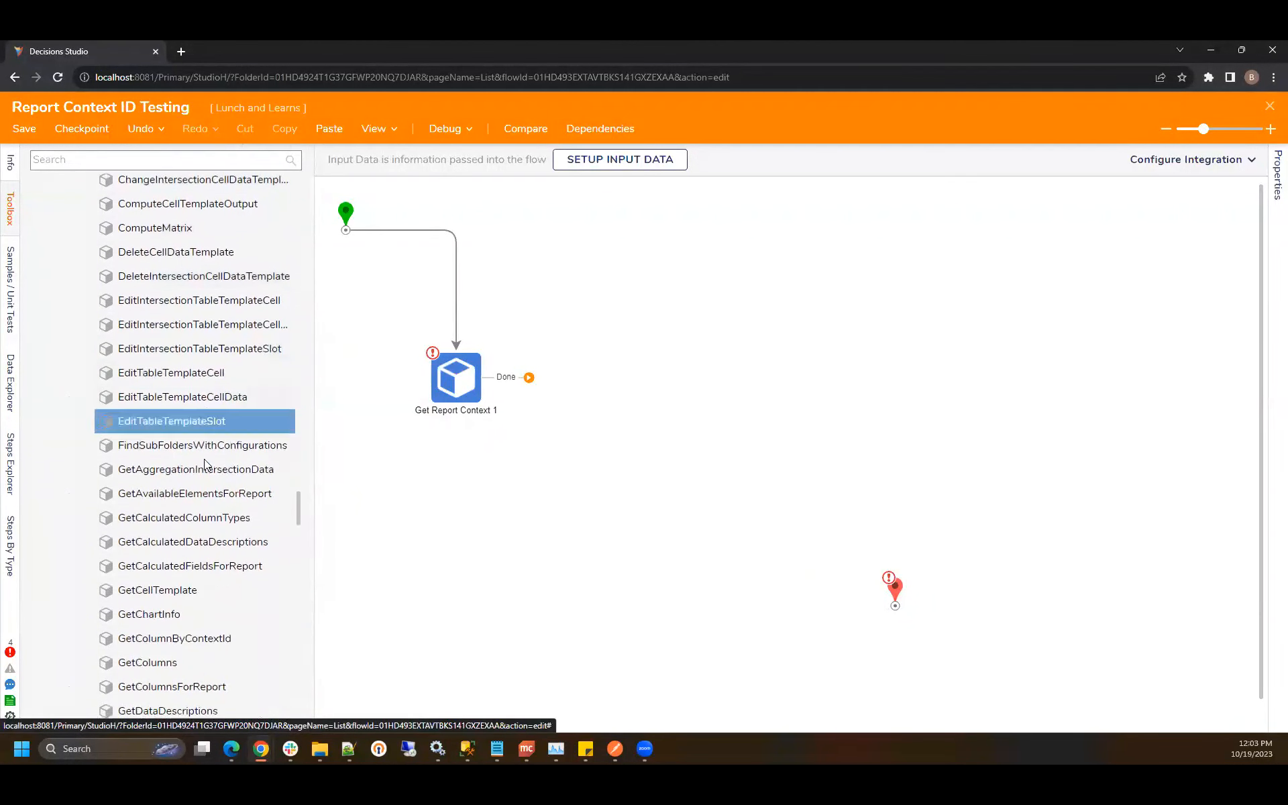
{"action": "scroll", "coordinate": [202, 465], "scroll_direction": "down", "scroll_amount": 5}
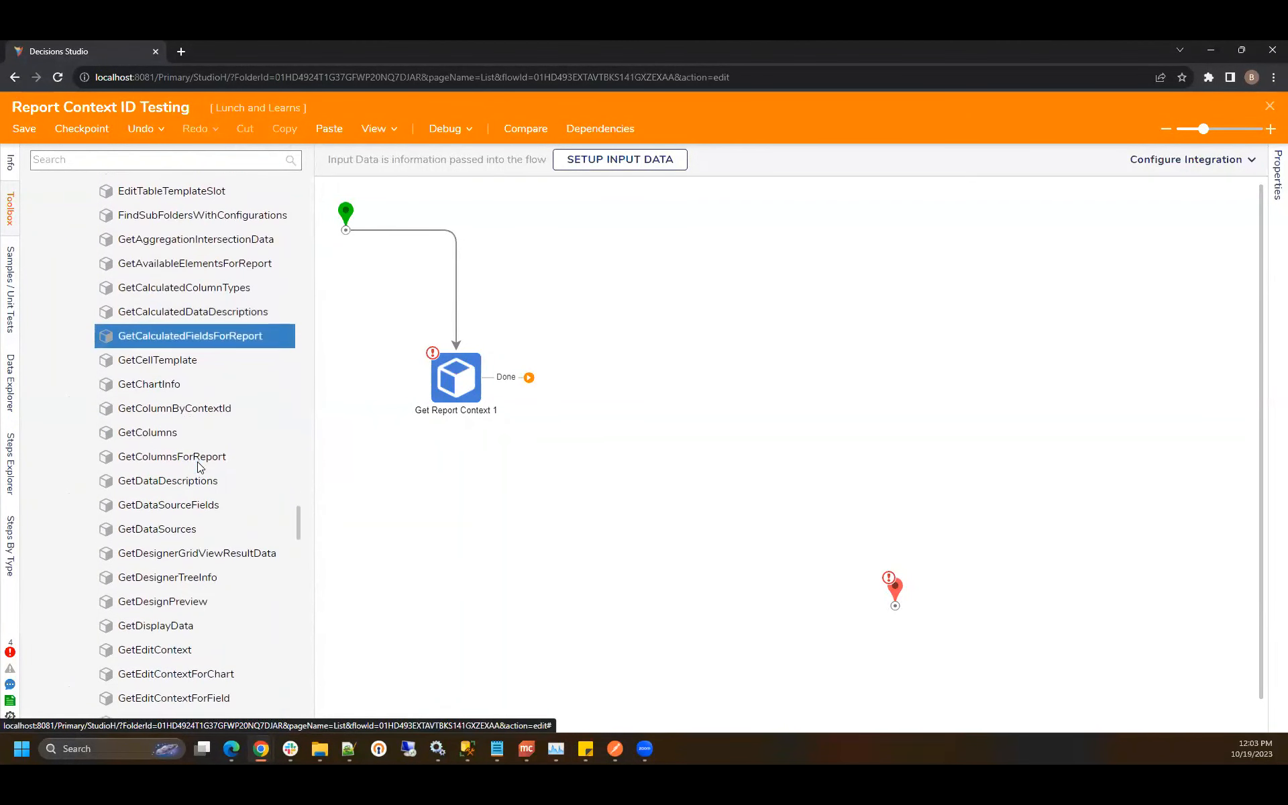
{"action": "scroll", "coordinate": [196, 468], "scroll_direction": "down", "scroll_amount": 1}
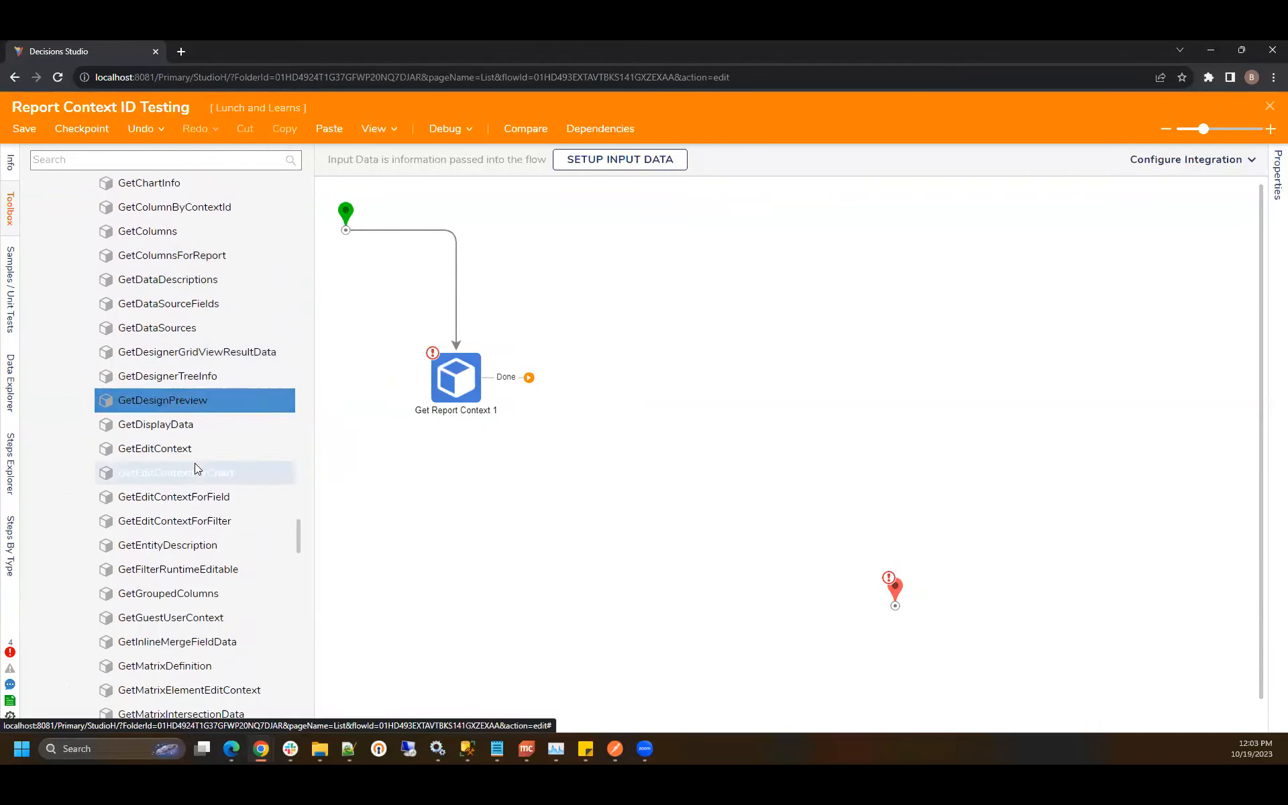
{"action": "scroll", "coordinate": [196, 468], "scroll_direction": "down", "scroll_amount": 2}
{"action": "left_click_drag", "start_coordinate": [188, 460], "coordinate": [690, 373]}
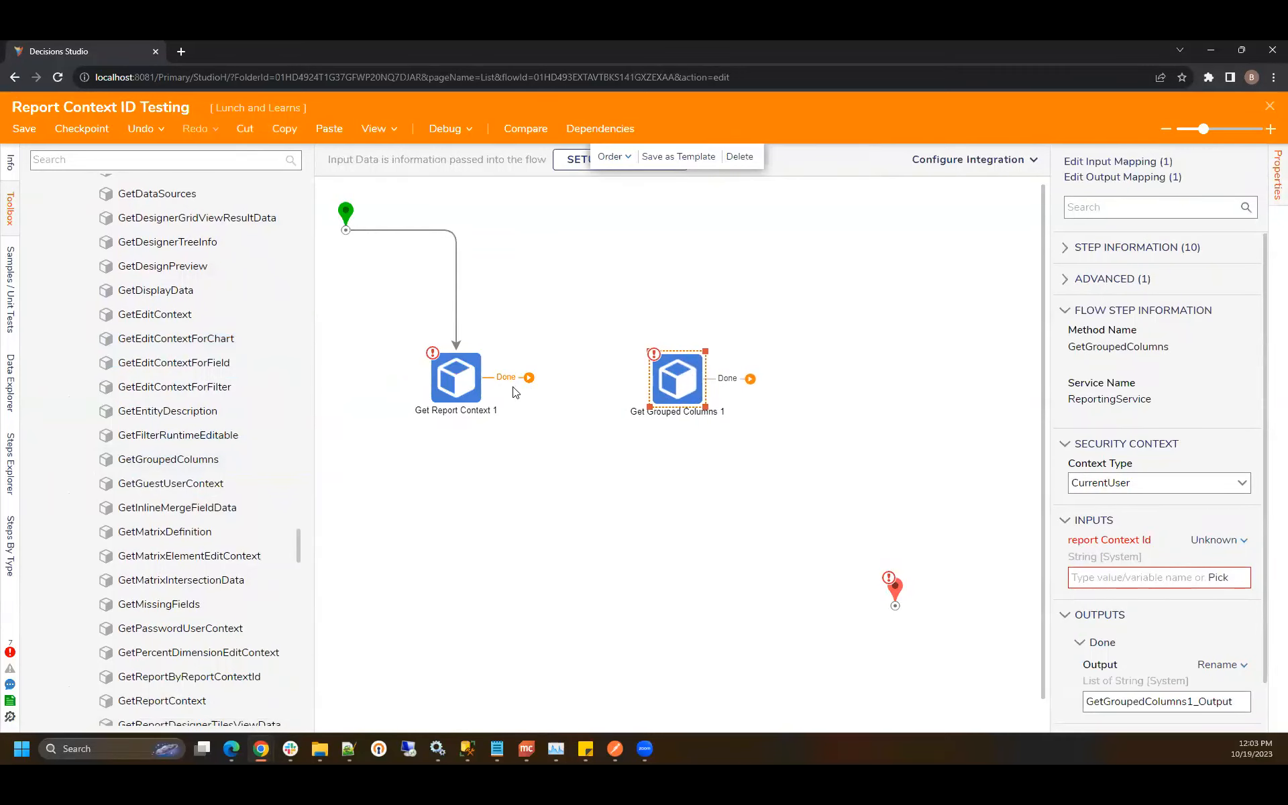
Step: Set the element Registration ID and folder Id inputs of Get Report Context 1 to the Constant mapping
{"action": "left_click", "coordinate": [463, 386]}
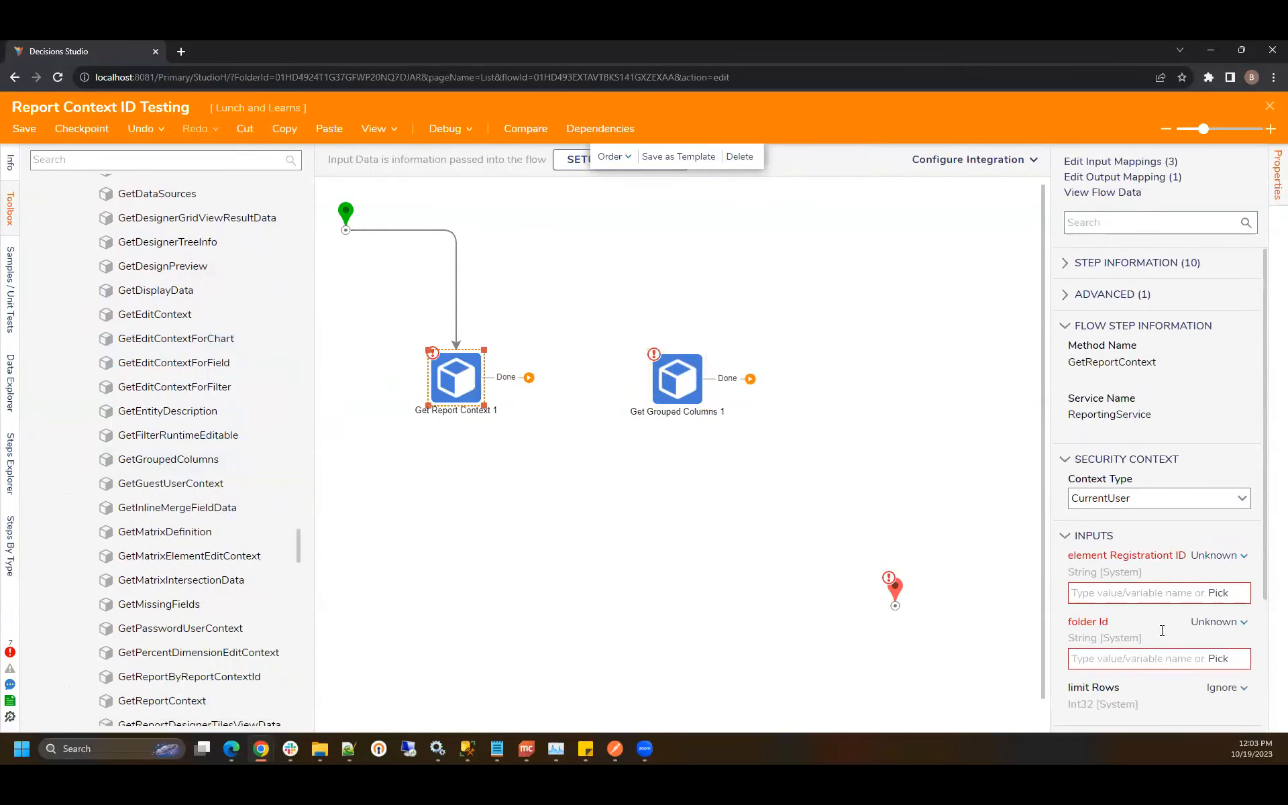
{"action": "left_click", "coordinate": [1206, 560]}
{"action": "left_click", "coordinate": [1124, 485]}
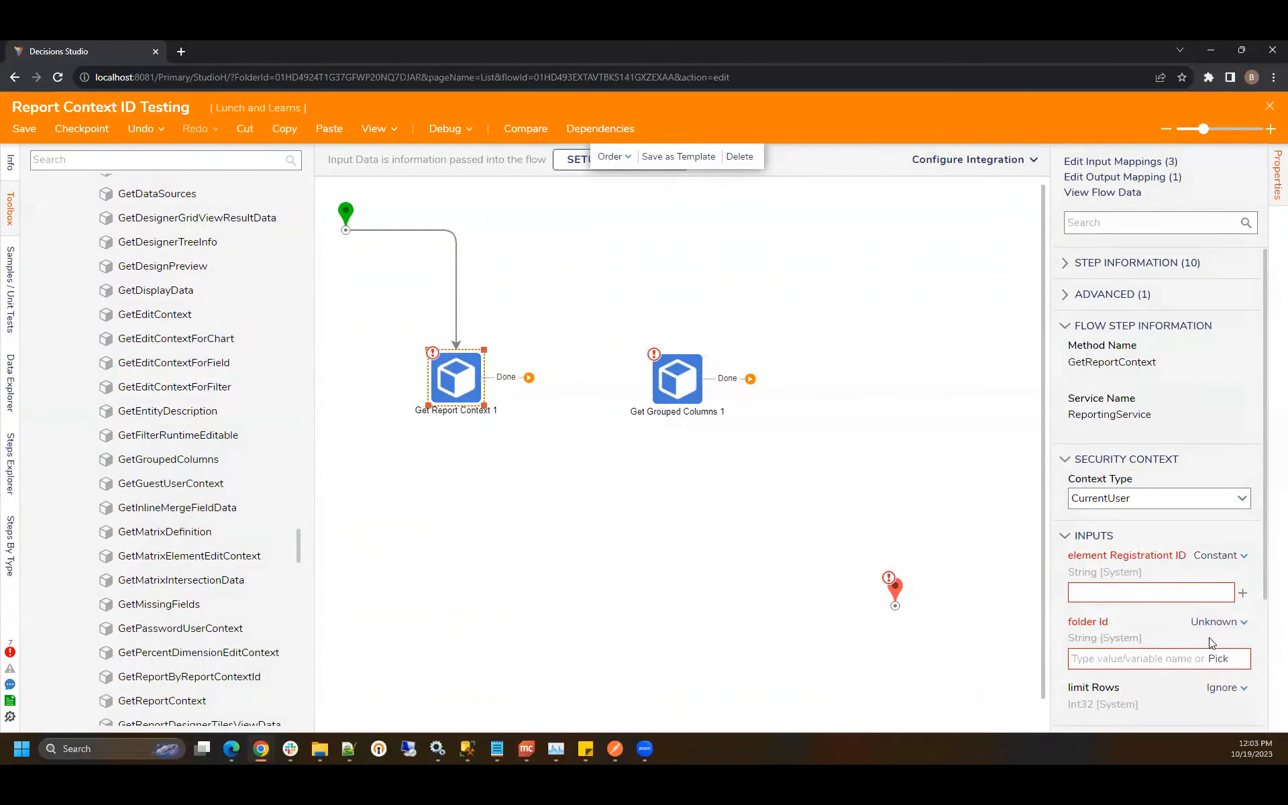
{"action": "left_click", "coordinate": [1220, 622]}
{"action": "left_click", "coordinate": [1135, 555]}
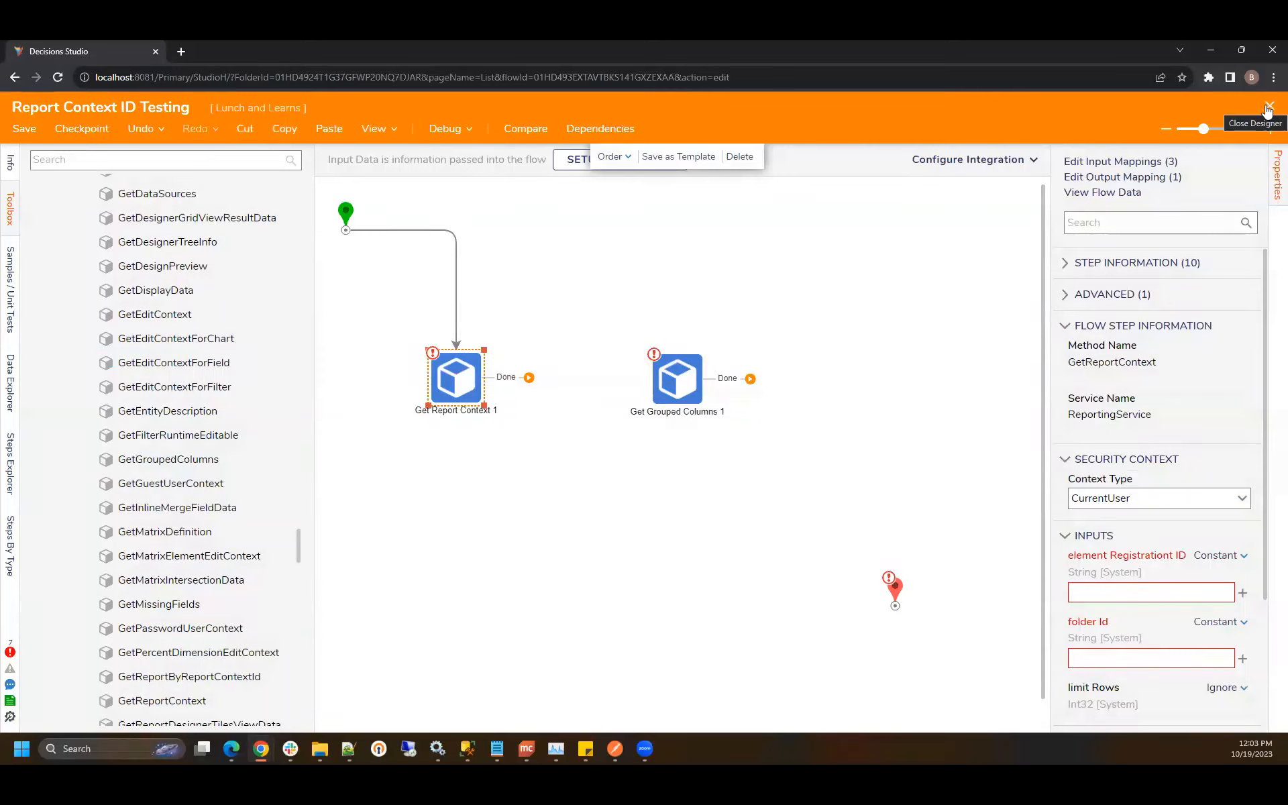
Step: Save the Report Context ID Testing flow and close its designer
{"action": "left_click", "coordinate": [629, 403]}
{"action": "key", "text": "ctrl+s"}
{"action": "left_click", "coordinate": [819, 483]}
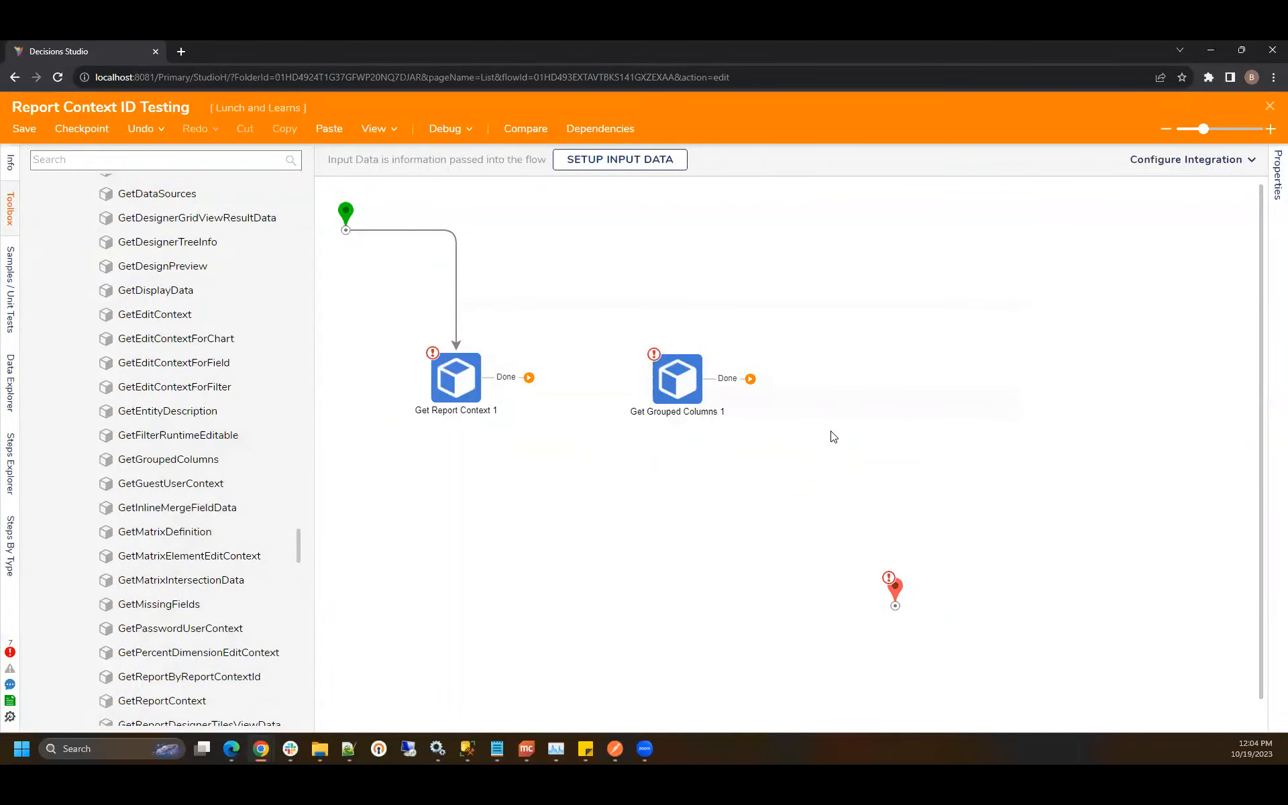
{"action": "left_click", "coordinate": [1270, 111]}
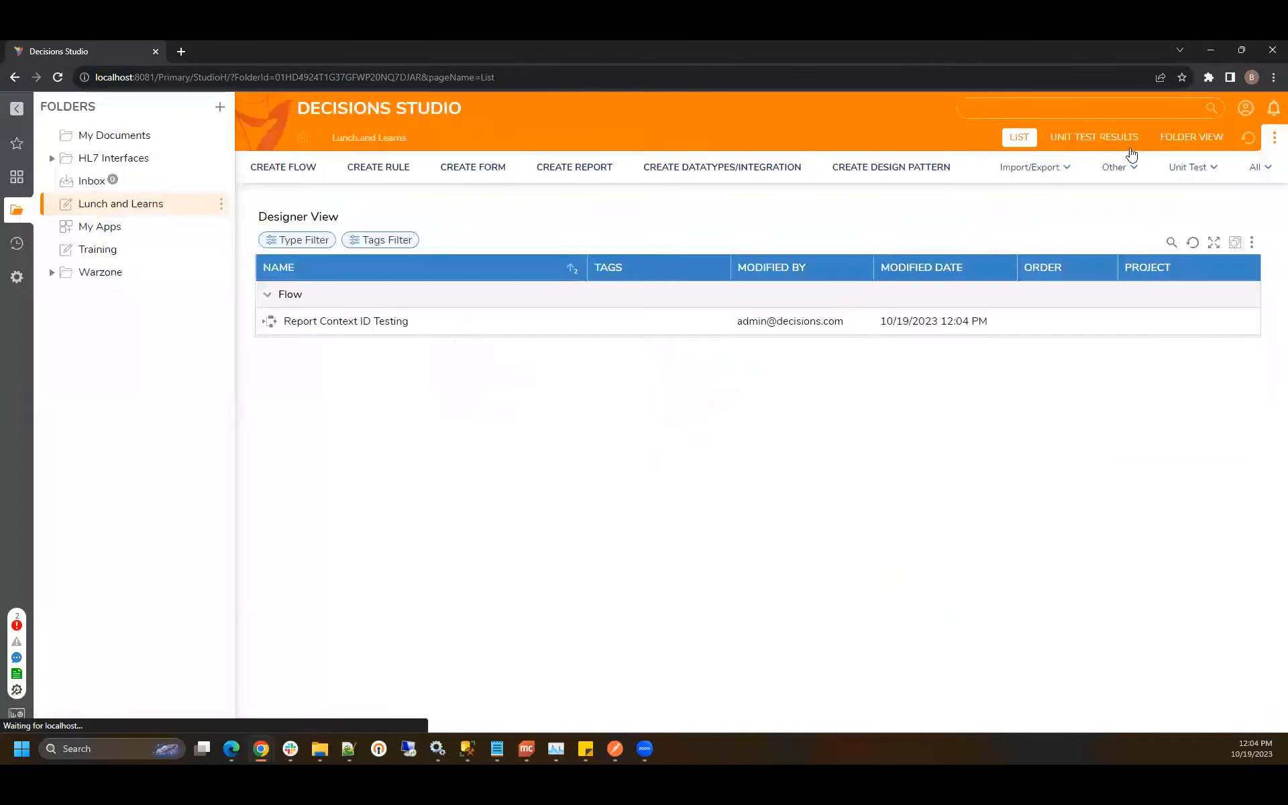
Step: Create a new report named "Grouped column Testing" in the Lunch and Learns folder
{"action": "left_click", "coordinate": [596, 176]}
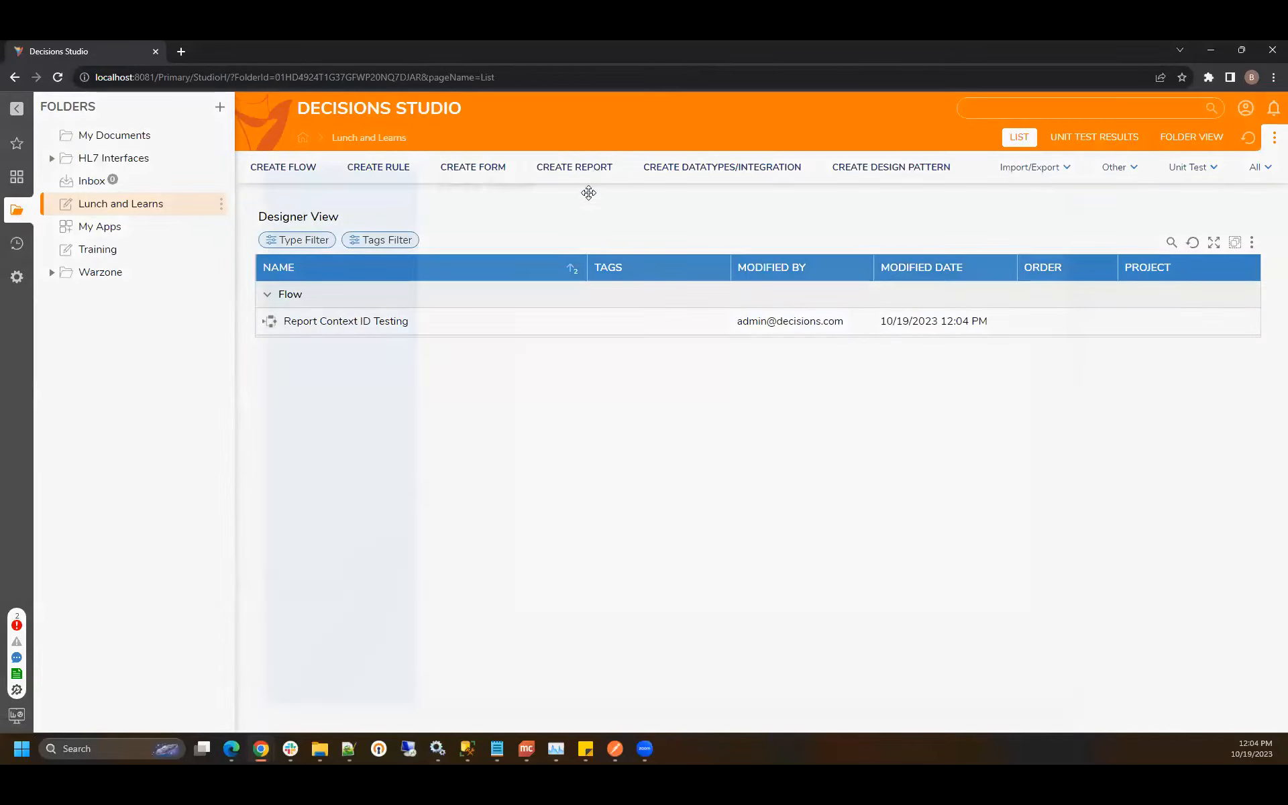
{"action": "type", "text": "Grouped column Testing"}
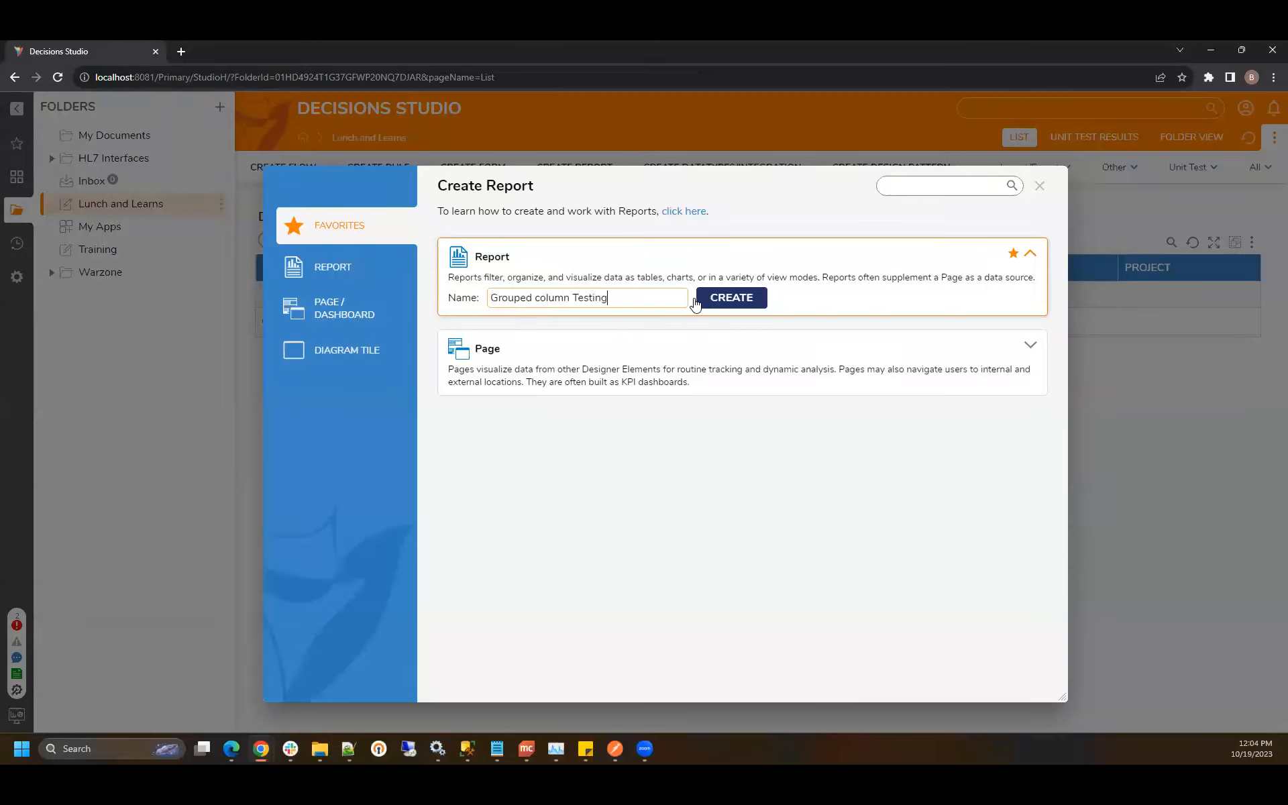
{"action": "left_click", "coordinate": [695, 304]}
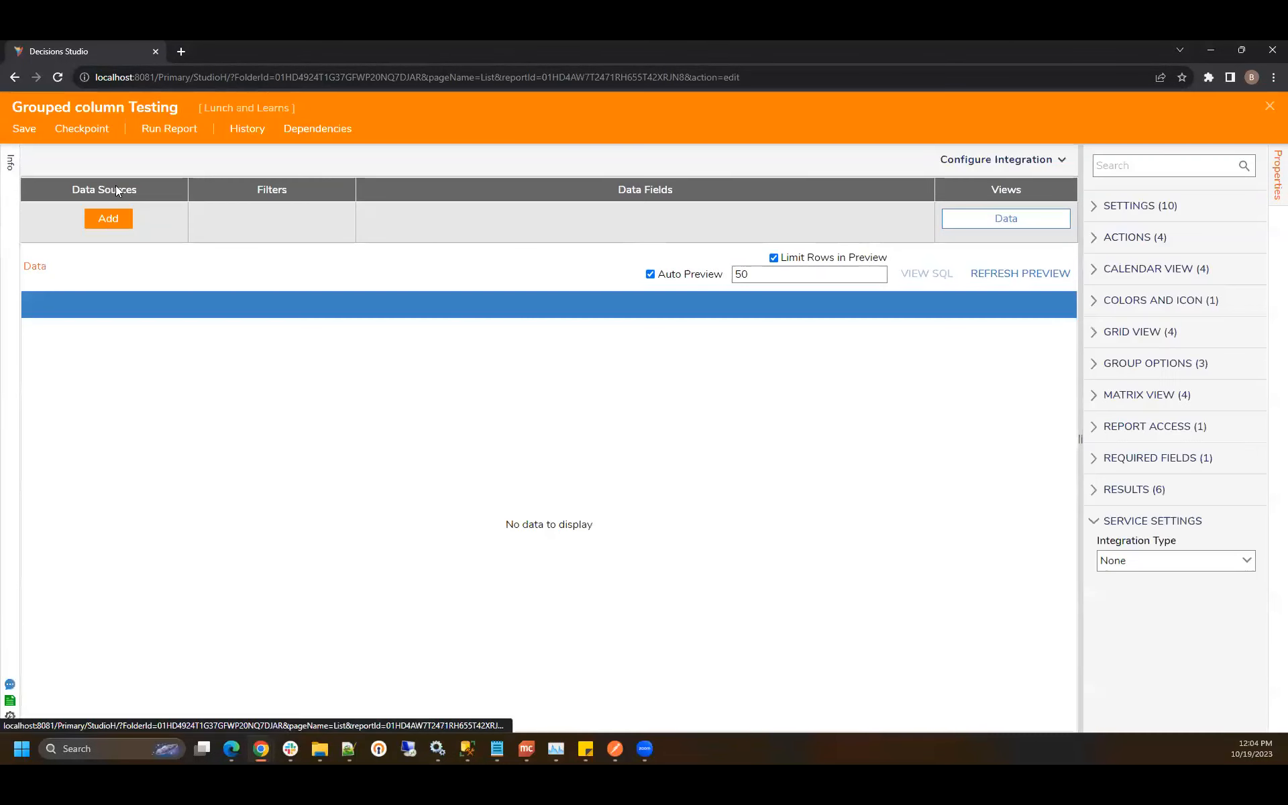
Step: Search for "account" and add Account Data Source as the report's data source
{"action": "left_click", "coordinate": [104, 219]}
{"action": "type", "text": "account"}
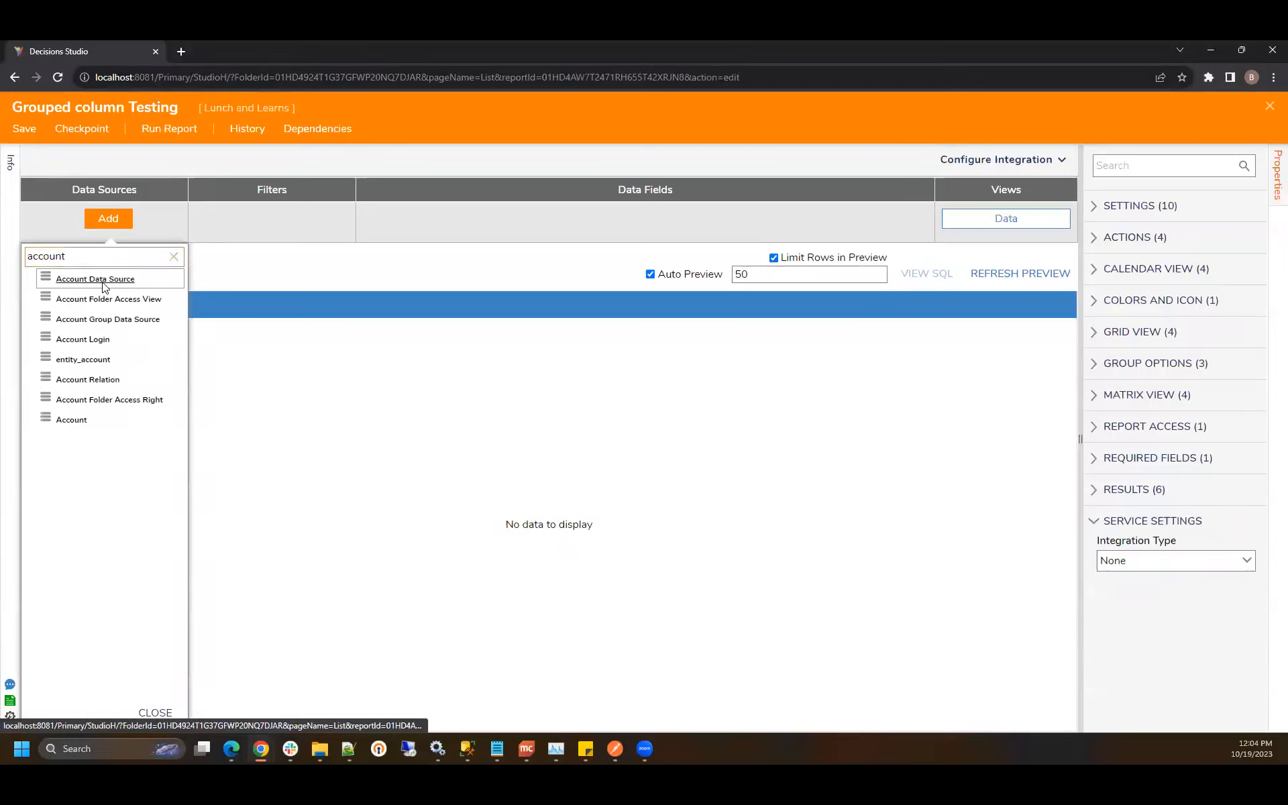
{"action": "left_click", "coordinate": [99, 278]}
Step: Add the Account Id, Email Address and Created By columns as the report's data fields
{"action": "left_click", "coordinate": [394, 218]}
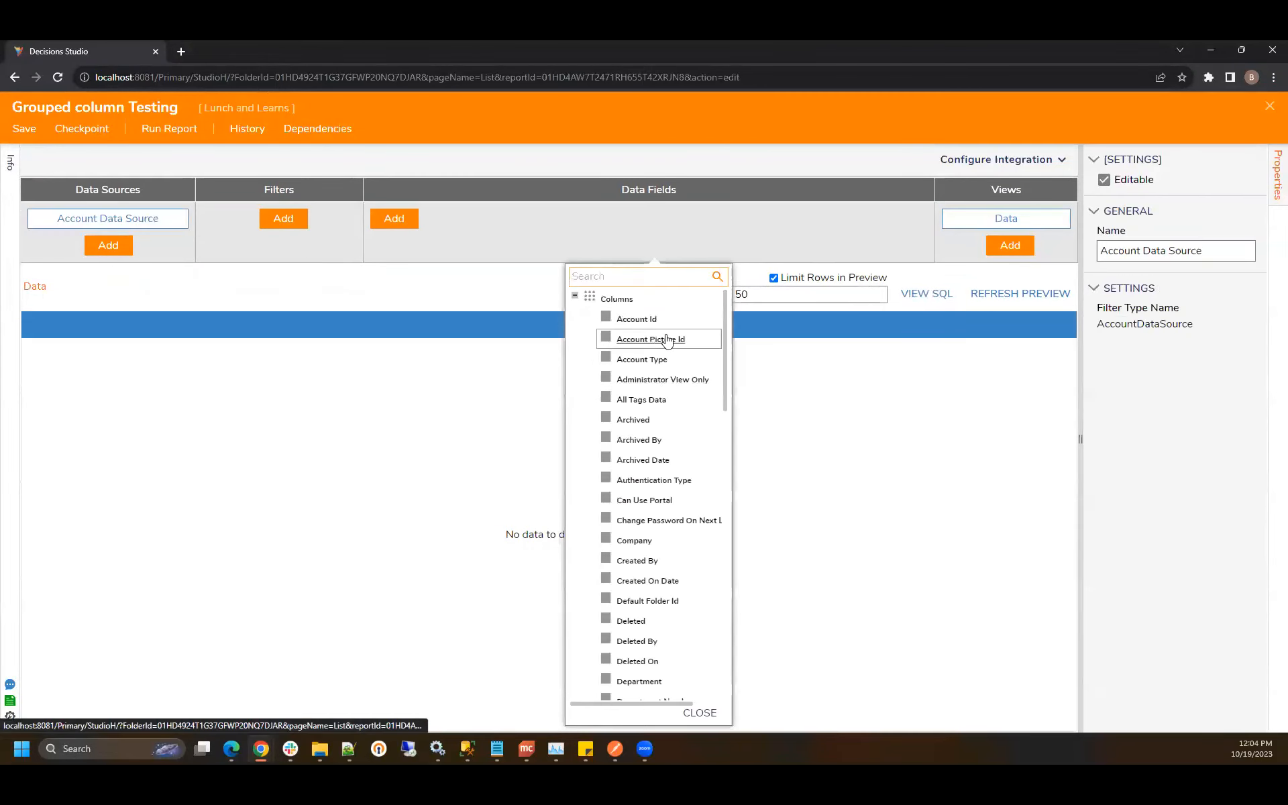
{"action": "left_click", "coordinate": [606, 319]}
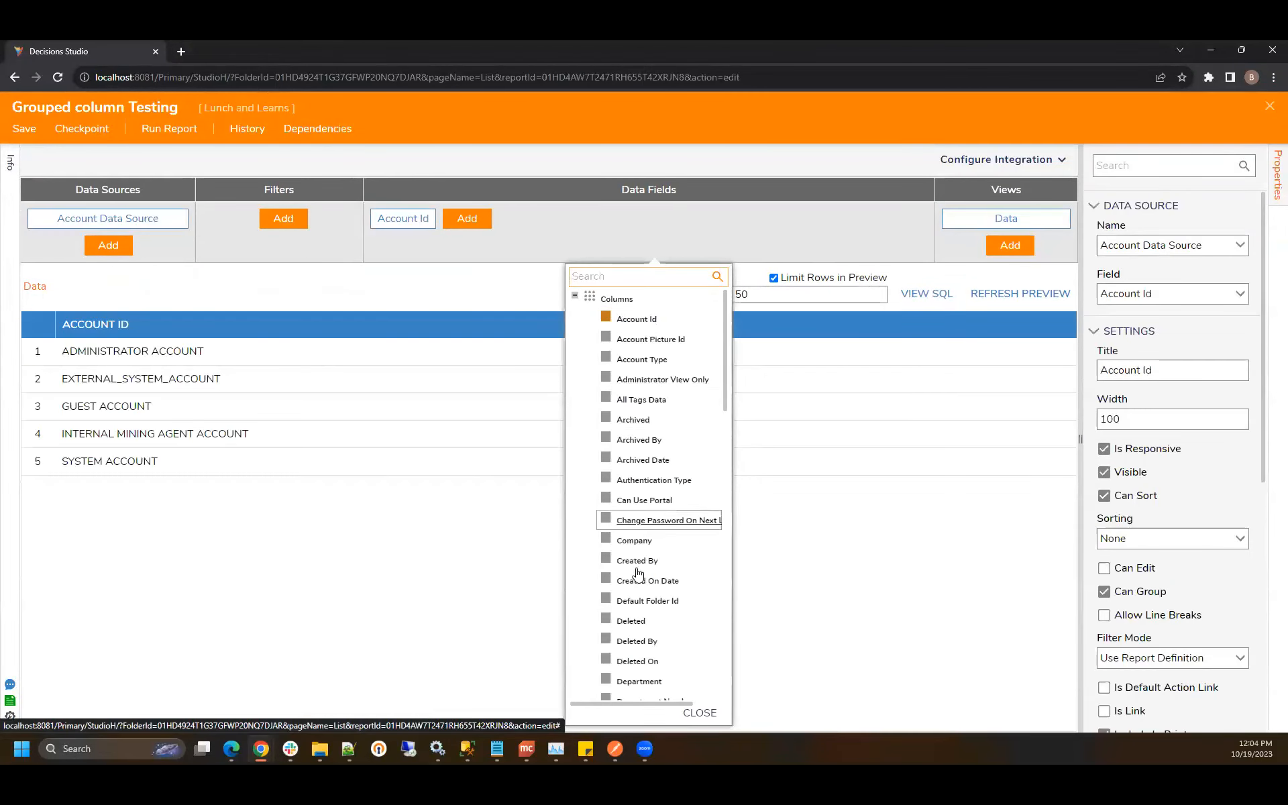
{"action": "scroll", "coordinate": [679, 524], "scroll_direction": "down", "scroll_amount": 3}
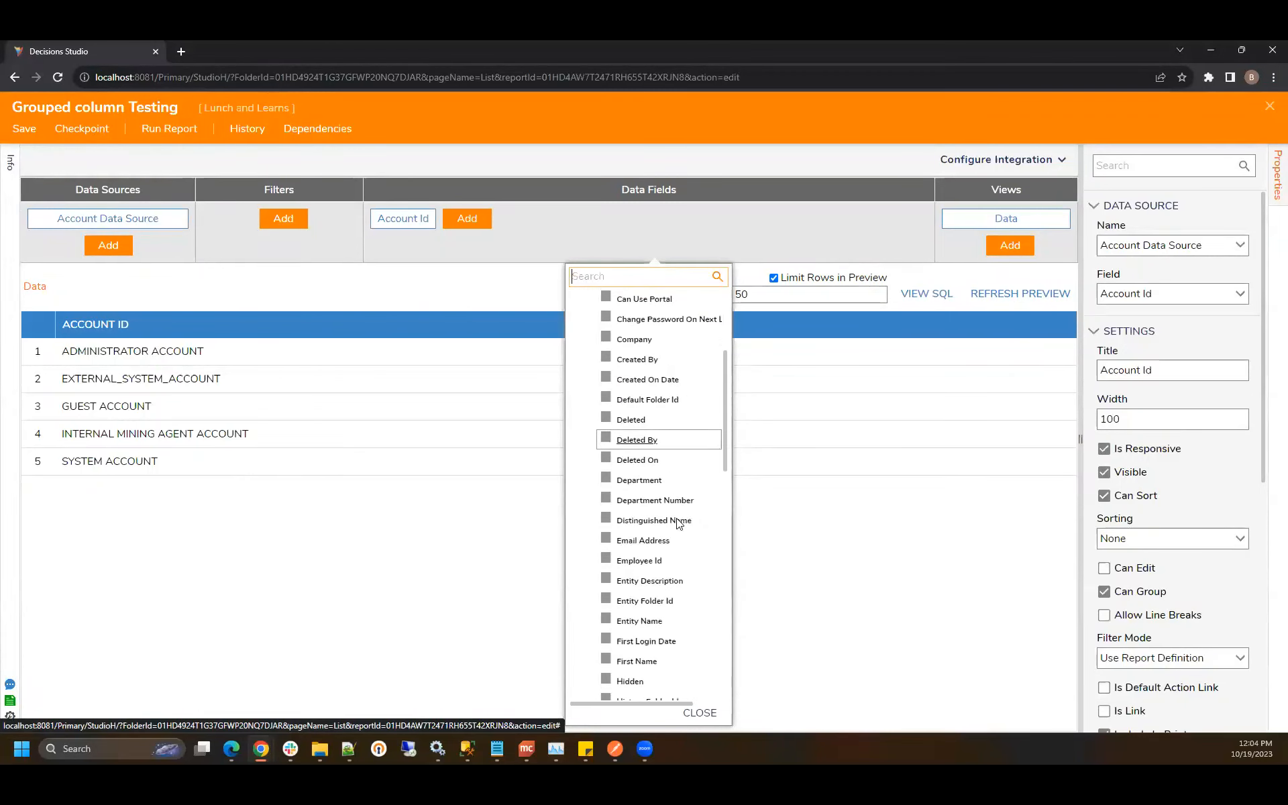
{"action": "left_click", "coordinate": [657, 546]}
{"action": "scroll", "coordinate": [654, 536], "scroll_direction": "up", "scroll_amount": 1}
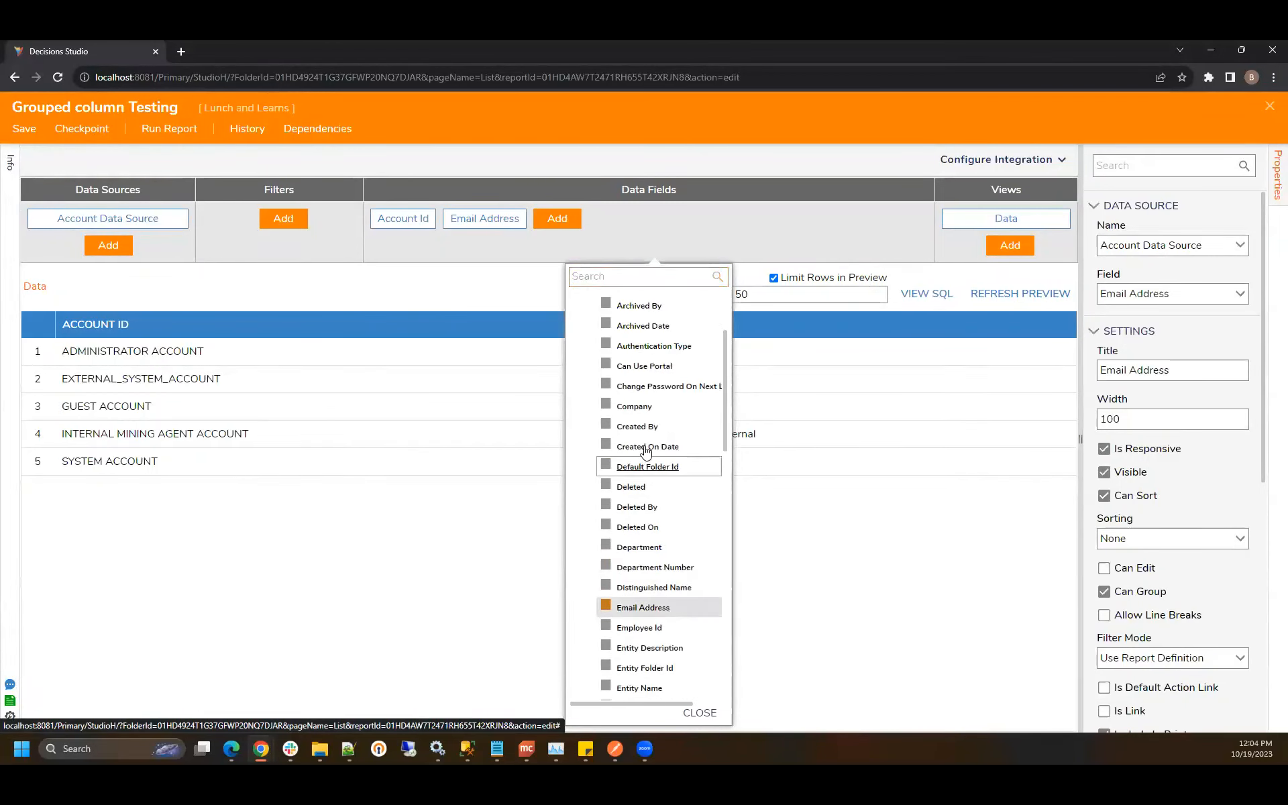
{"action": "left_click", "coordinate": [648, 431]}
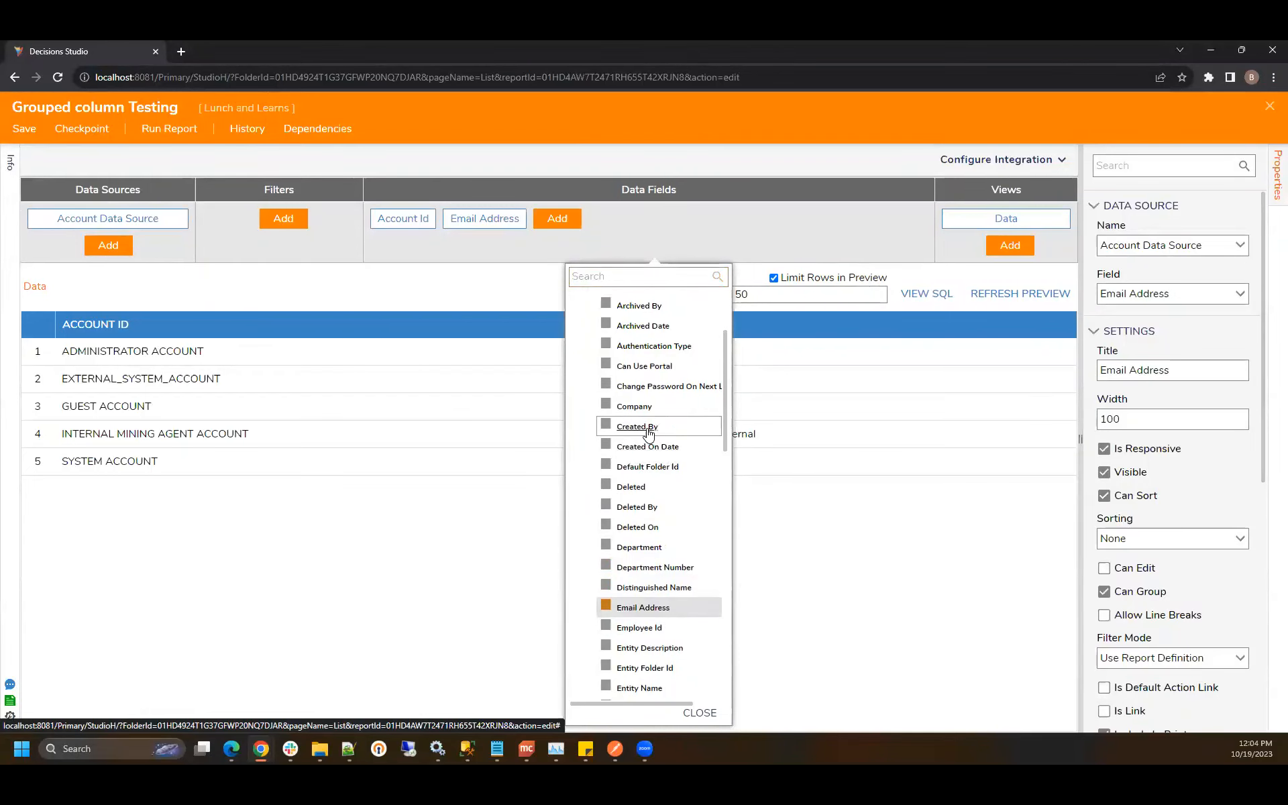
{"action": "left_click", "coordinate": [702, 713]}
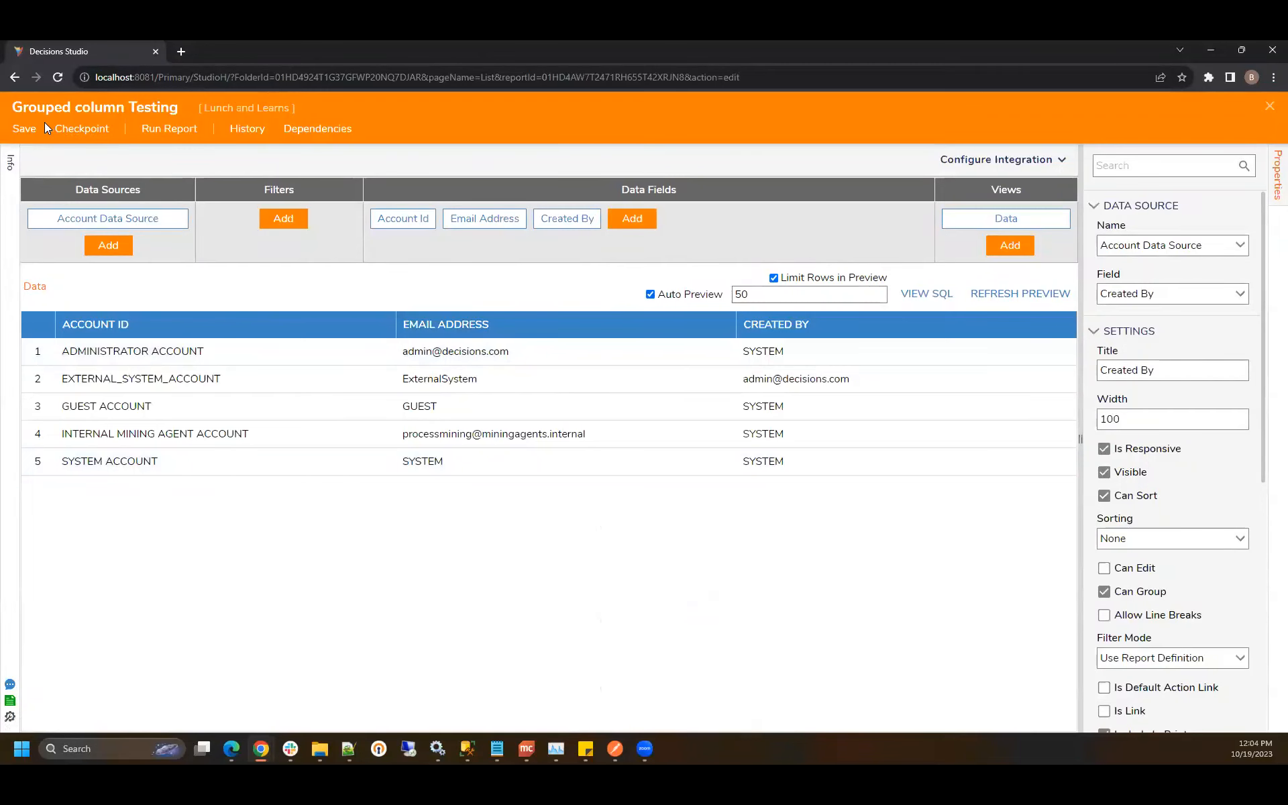
Step: Save the Grouped column Testing report
{"action": "left_click", "coordinate": [35, 133]}
{"action": "left_click", "coordinate": [836, 483]}
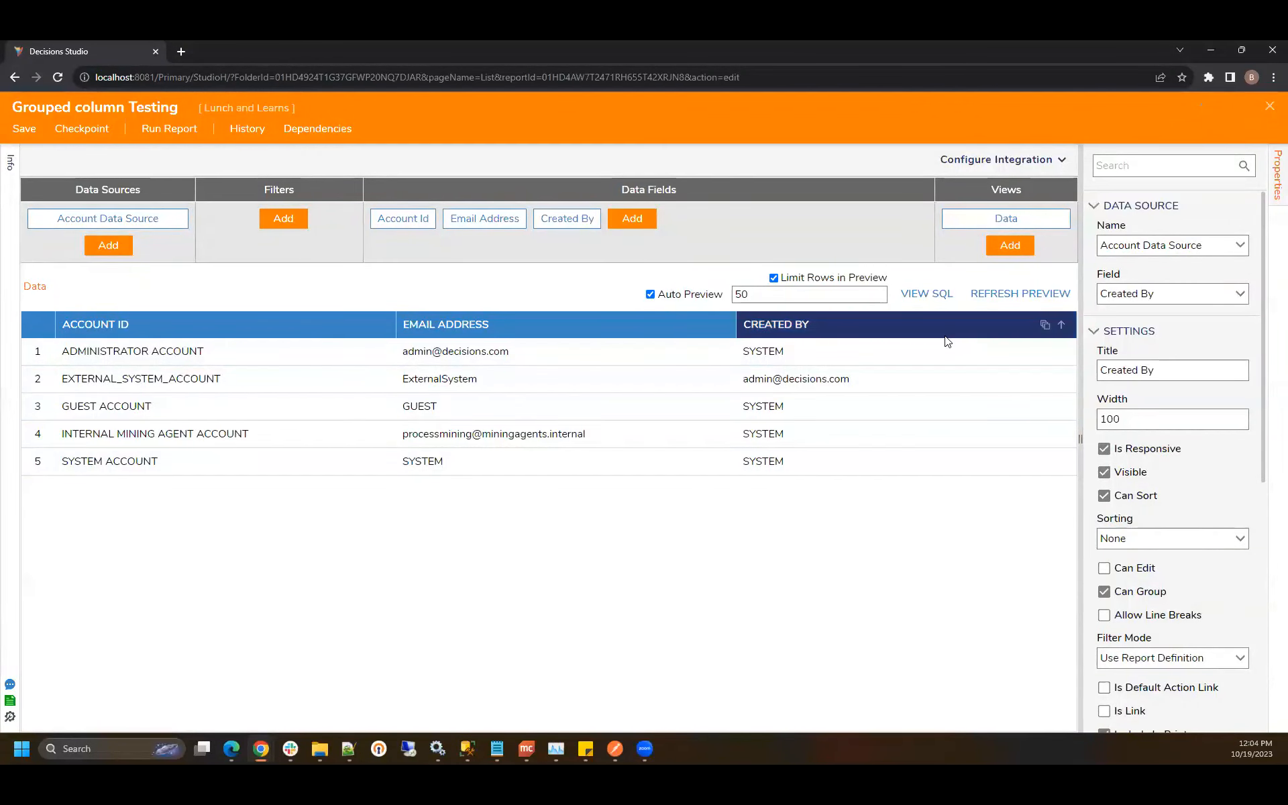
{"action": "left_click", "coordinate": [24, 129]}
{"action": "left_click", "coordinate": [804, 476]}
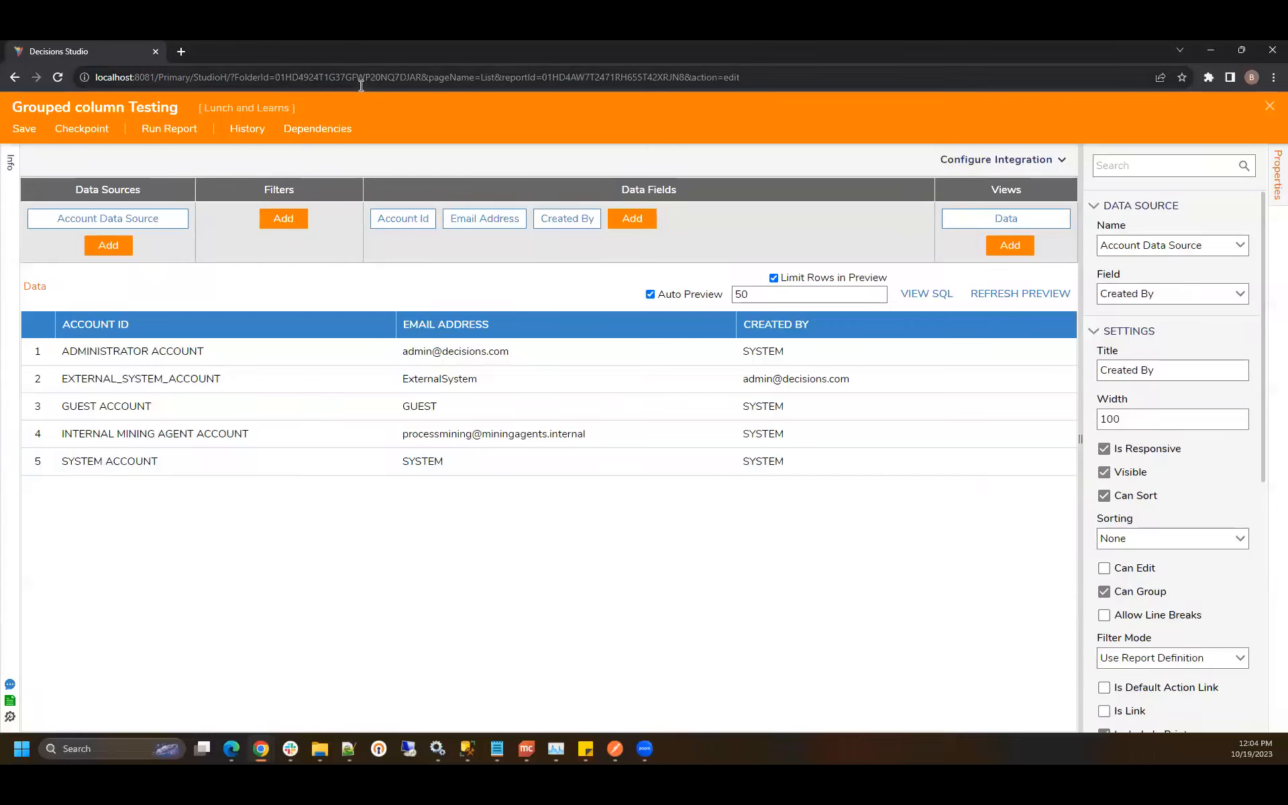
Step: Copy the FolderId value from the report's URL and reopen the Report Context ID Testing flow
{"action": "mouse_move", "coordinate": [276, 76]}
{"action": "left_mouse_down"}
{"action": "mouse_move", "coordinate": [417, 78]}
{"action": "mouse_move", "coordinate": [267, 79]}
{"action": "mouse_move", "coordinate": [279, 78]}
{"action": "left_mouse_up"}
{"action": "left_click", "coordinate": [419, 78]}
{"action": "right_click", "coordinate": [307, 79]}
{"action": "left_click", "coordinate": [339, 143]}
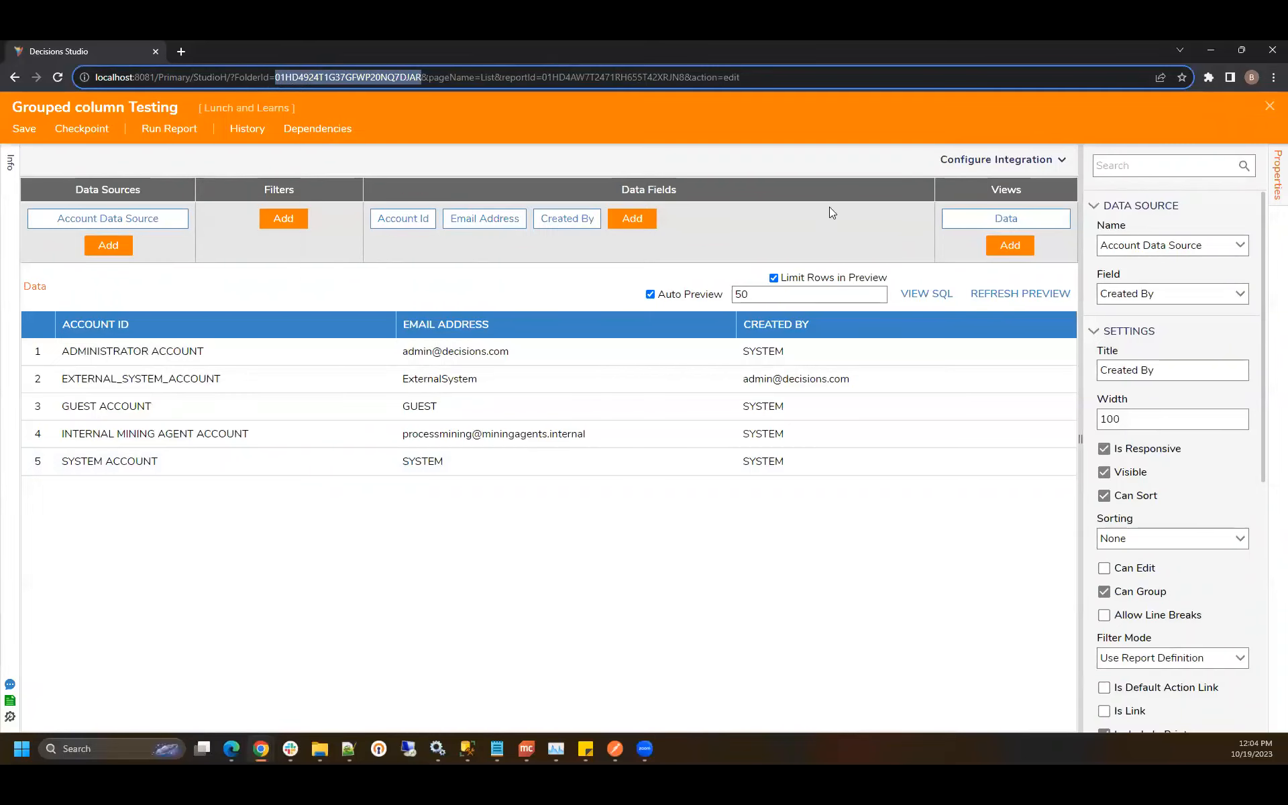
{"action": "left_click", "coordinate": [1270, 108]}
{"action": "left_click", "coordinate": [379, 321]}
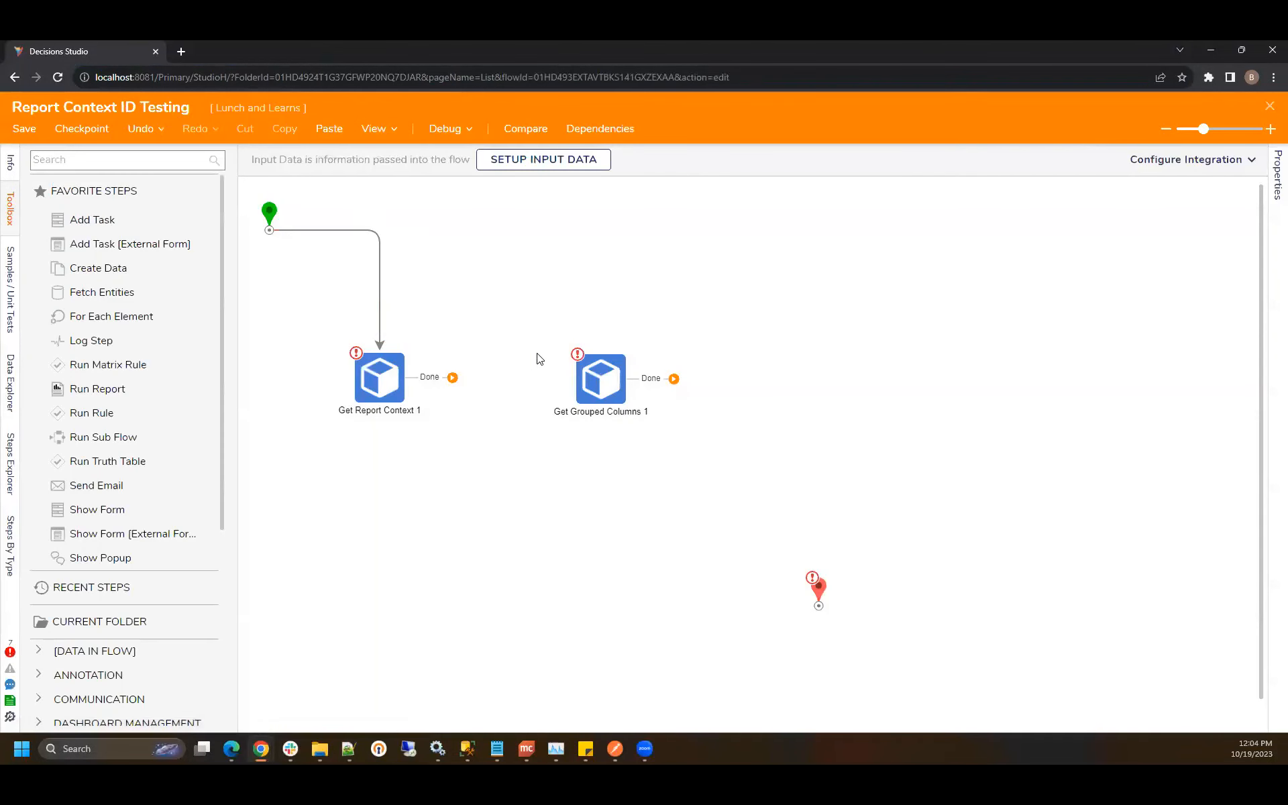
Step: Paste the copied folder ID into the element Registration ID and folder Id inputs of Get Report Context 1
{"action": "left_click", "coordinate": [398, 386]}
{"action": "left_click", "coordinate": [1116, 592]}
{"action": "key", "text": "ctrl+v"}
{"action": "left_click", "coordinate": [1117, 658]}
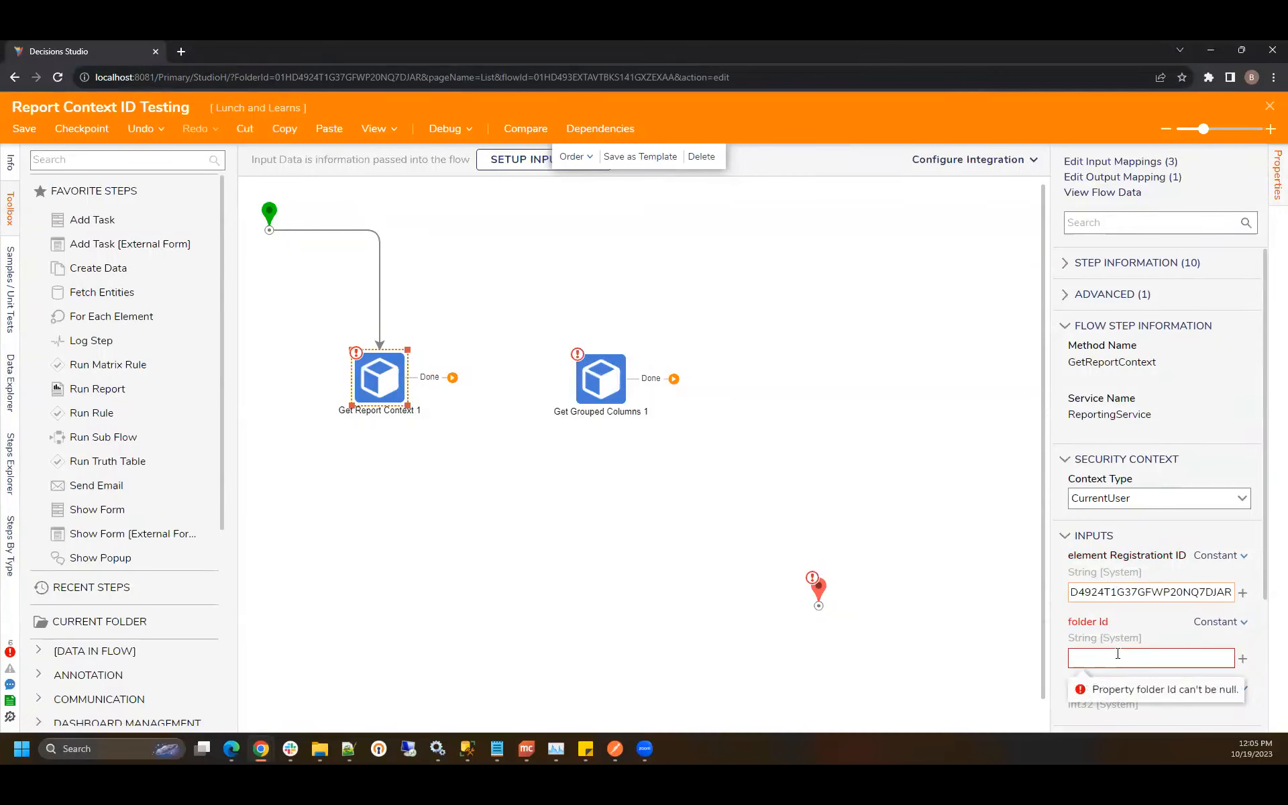
{"action": "left_click", "coordinate": [1118, 654]}
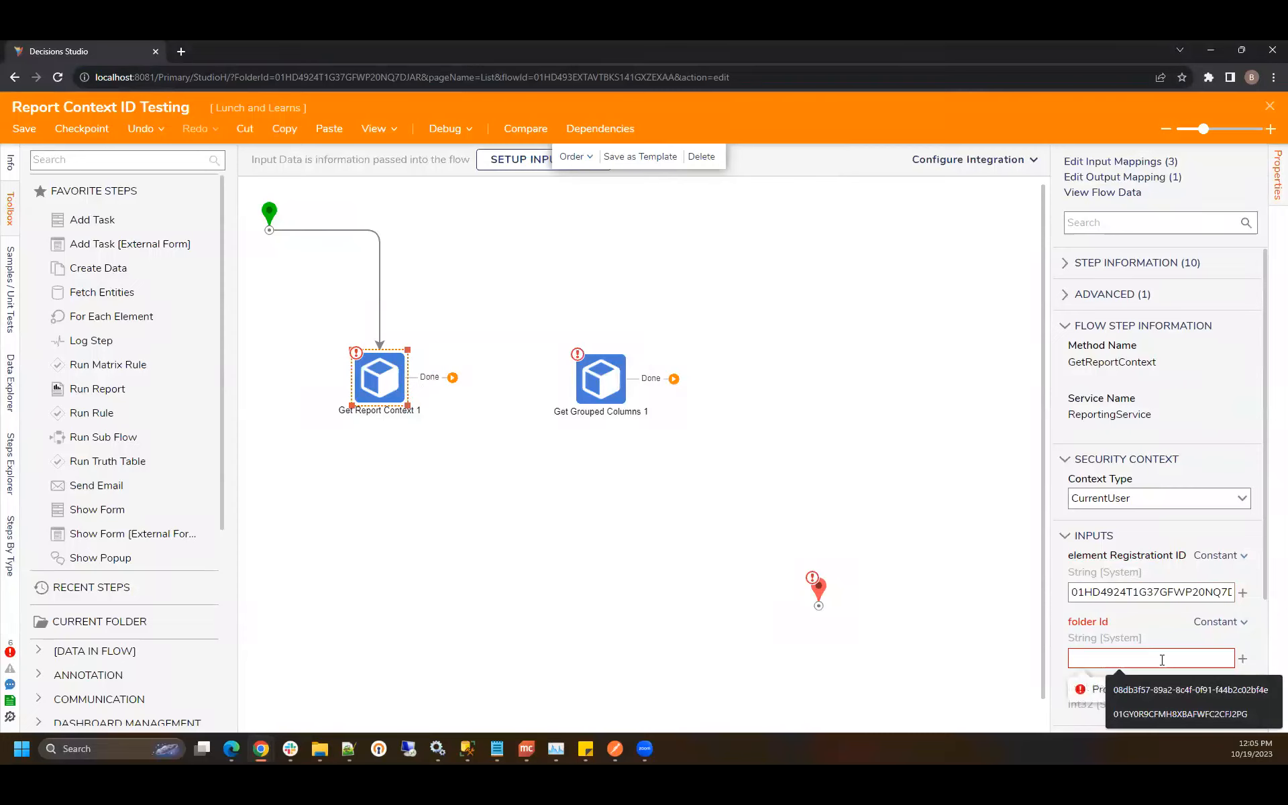
{"action": "key", "text": "ctrl+v"}
Step: Clear the element Registration ID input of Get Report Context 1 and save the flow
{"action": "left_click", "coordinate": [1173, 592]}
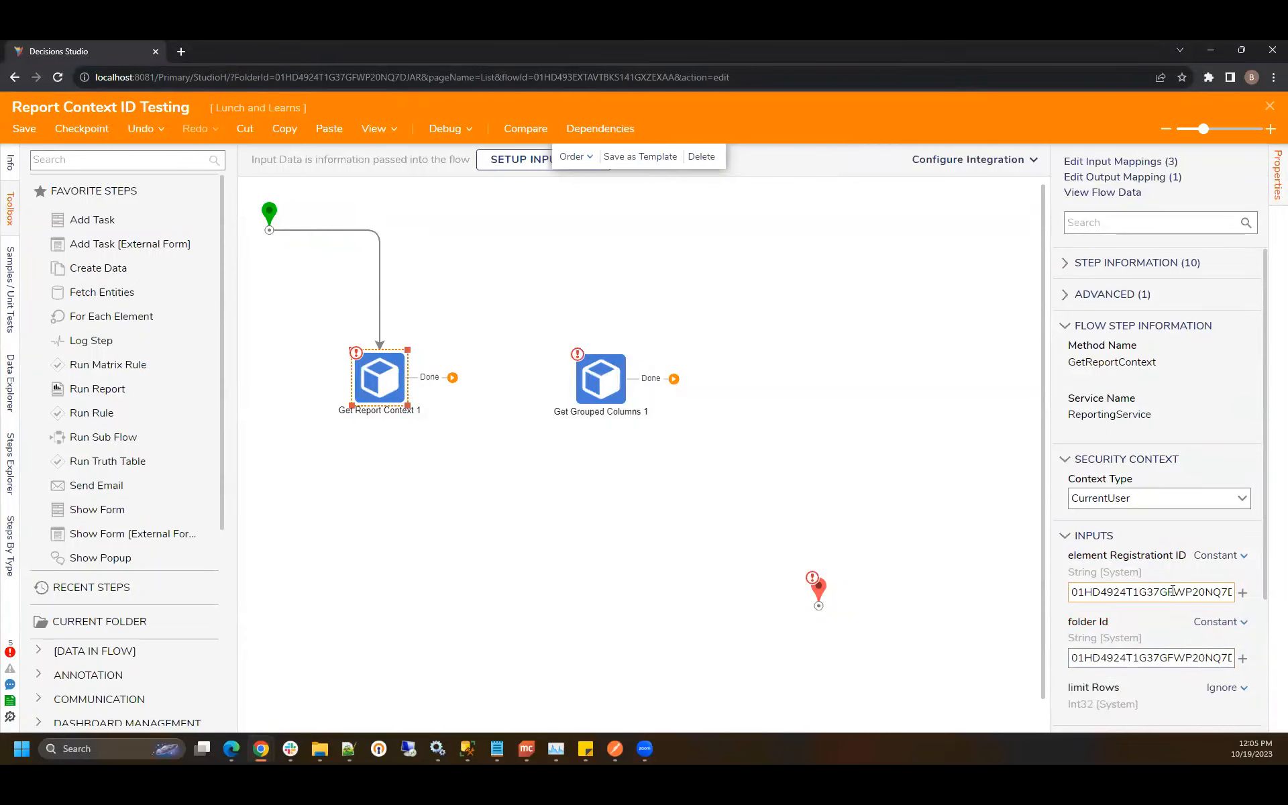
{"action": "double_click", "coordinate": [1173, 592]}
{"action": "key", "text": "BackSpace"}
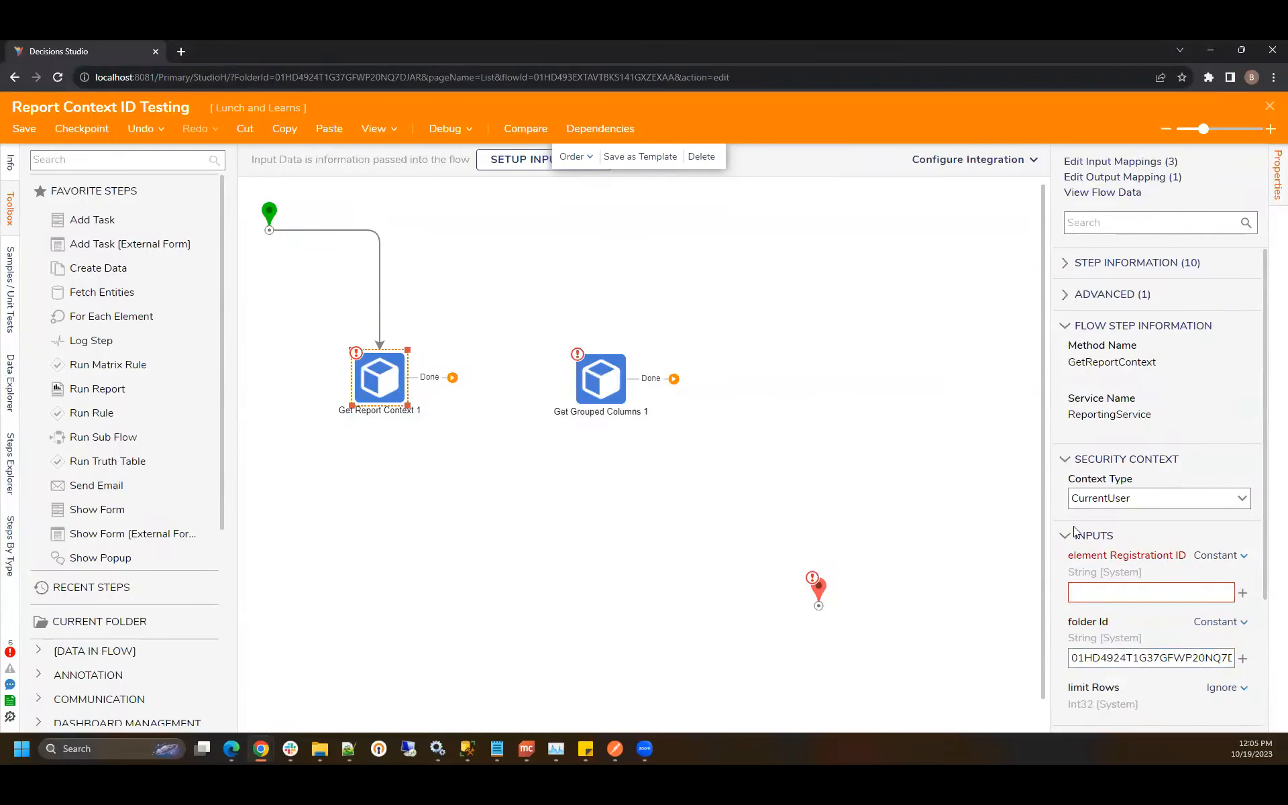
{"action": "key", "text": "ctrl+s"}
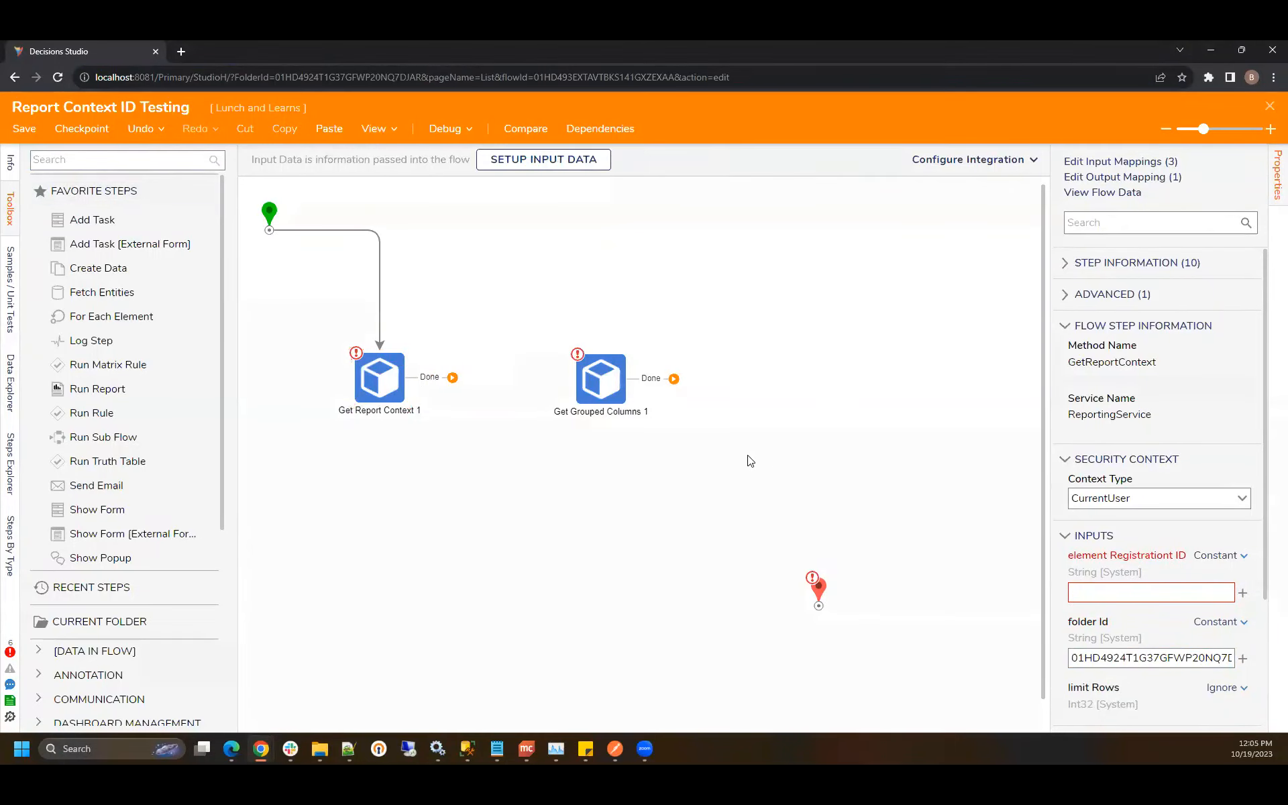
{"action": "left_click", "coordinate": [813, 479]}
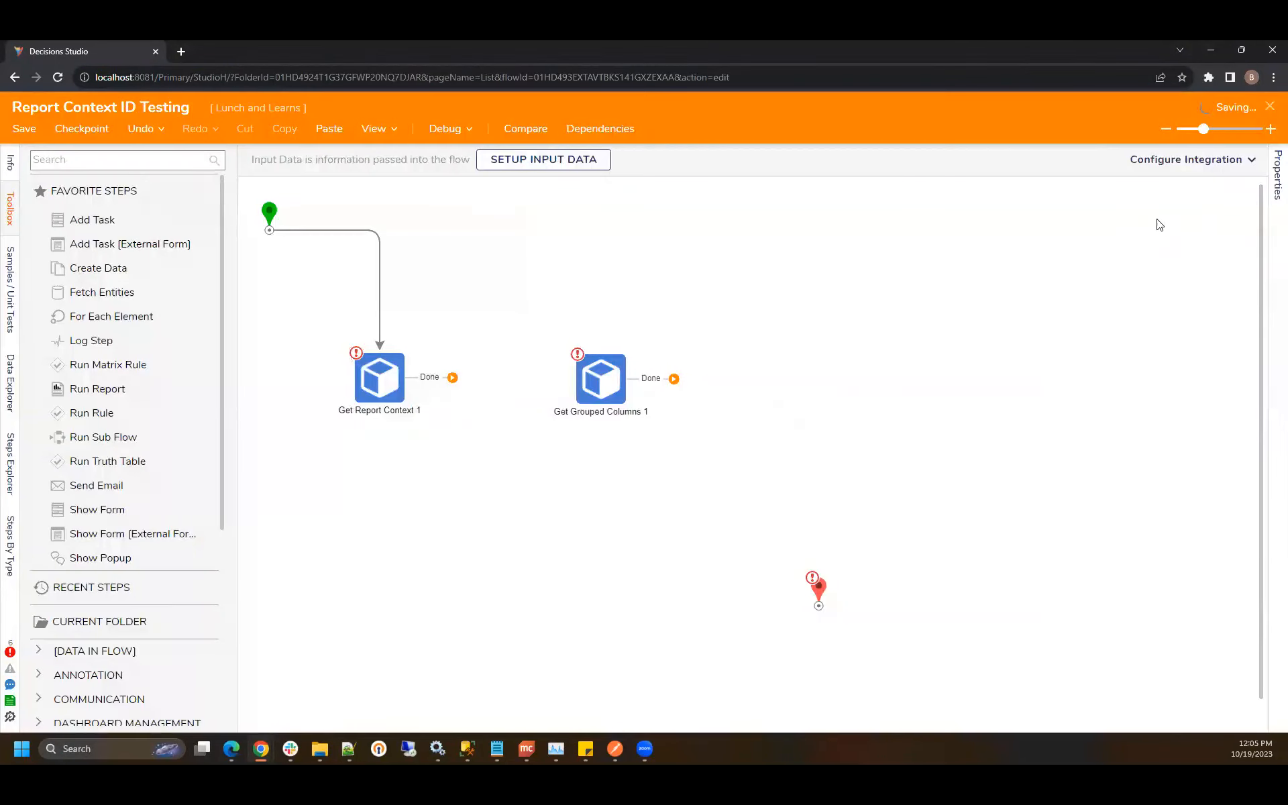
Step: Close the flow and copy the report ID of the Grouped column Testing report
{"action": "left_click", "coordinate": [1269, 106]}
{"action": "right_click", "coordinate": [385, 369]}
{"action": "mouse_move", "coordinate": [481, 451]}
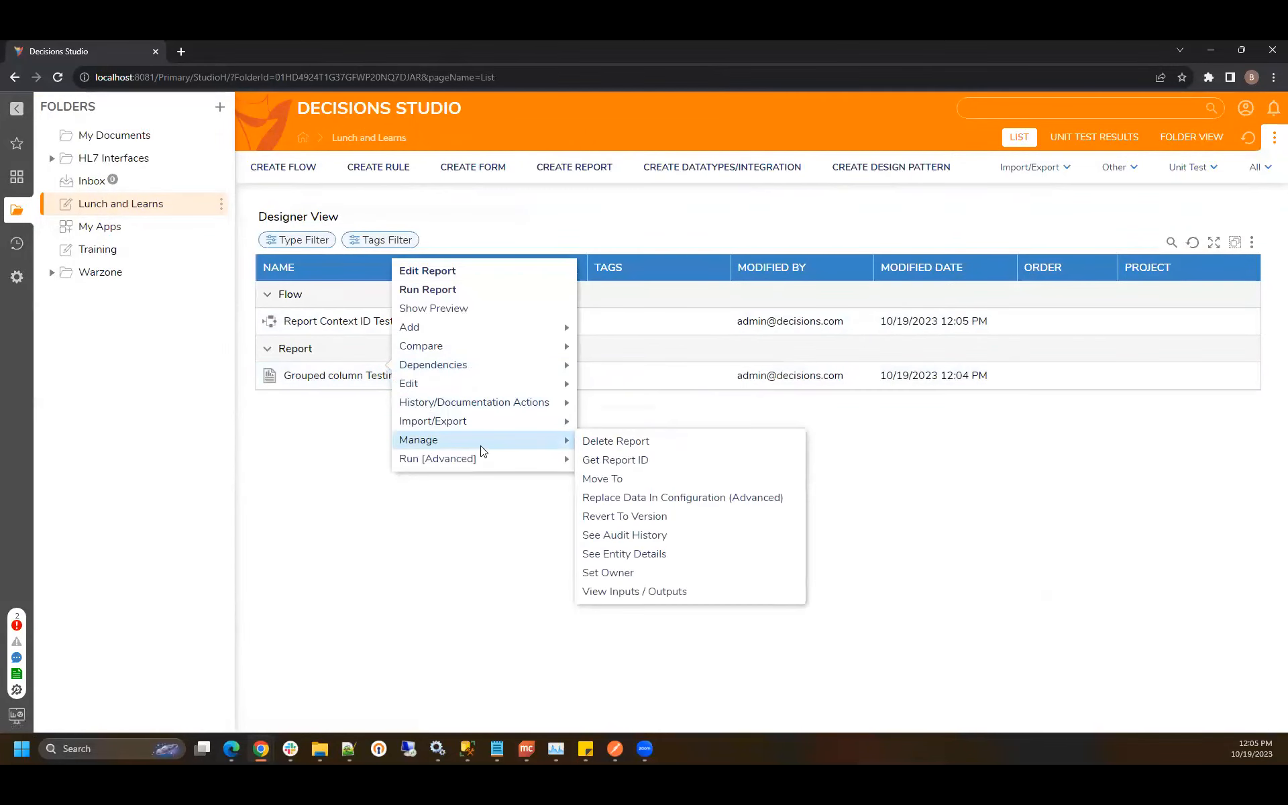
{"action": "left_click", "coordinate": [629, 460]}
{"action": "left_click", "coordinate": [736, 461]}
Step: Reopen the Report Context ID Testing flow and paste the report ID as Get Report Context 1's element Registration ID
{"action": "left_click", "coordinate": [339, 321]}
{"action": "double_click", "coordinate": [340, 324]}
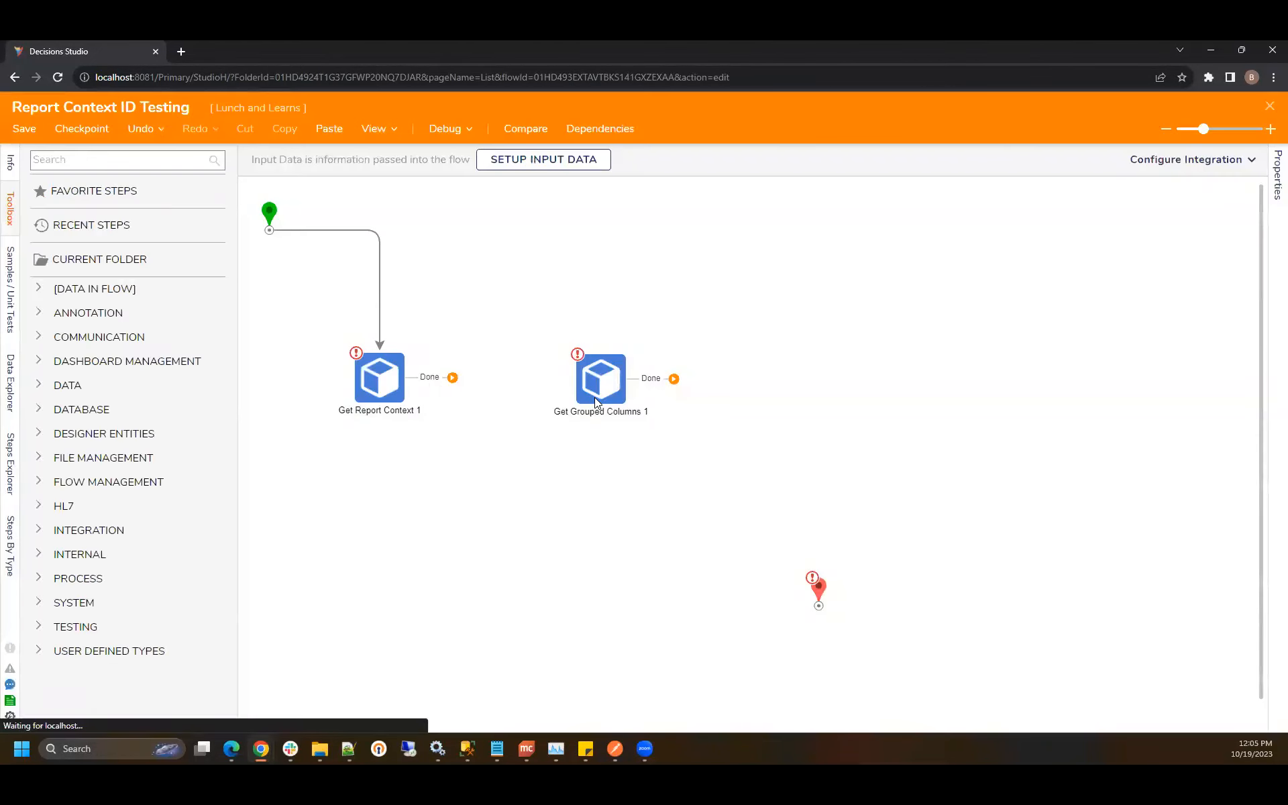
{"action": "left_click", "coordinate": [393, 383]}
{"action": "left_click", "coordinate": [1129, 591]}
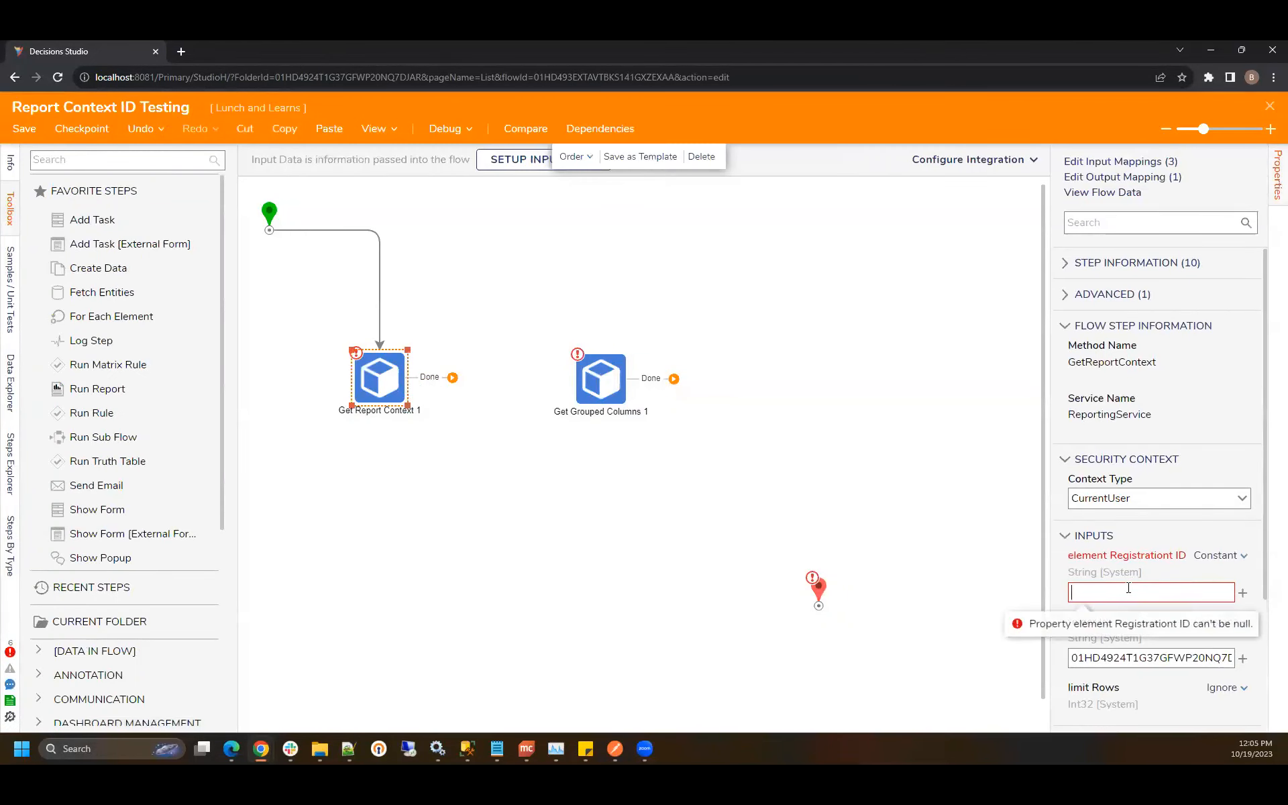
{"action": "key", "text": "ctrl+v"}
{"action": "left_click", "coordinate": [788, 305]}
Step: Move Get Grouped Columns 1 slightly lower and connect Get Report Context 1 through it to the flow's end point
{"action": "left_click_drag", "start_coordinate": [596, 413], "coordinate": [586, 432]}
{"action": "left_click_drag", "start_coordinate": [453, 377], "coordinate": [814, 614]}
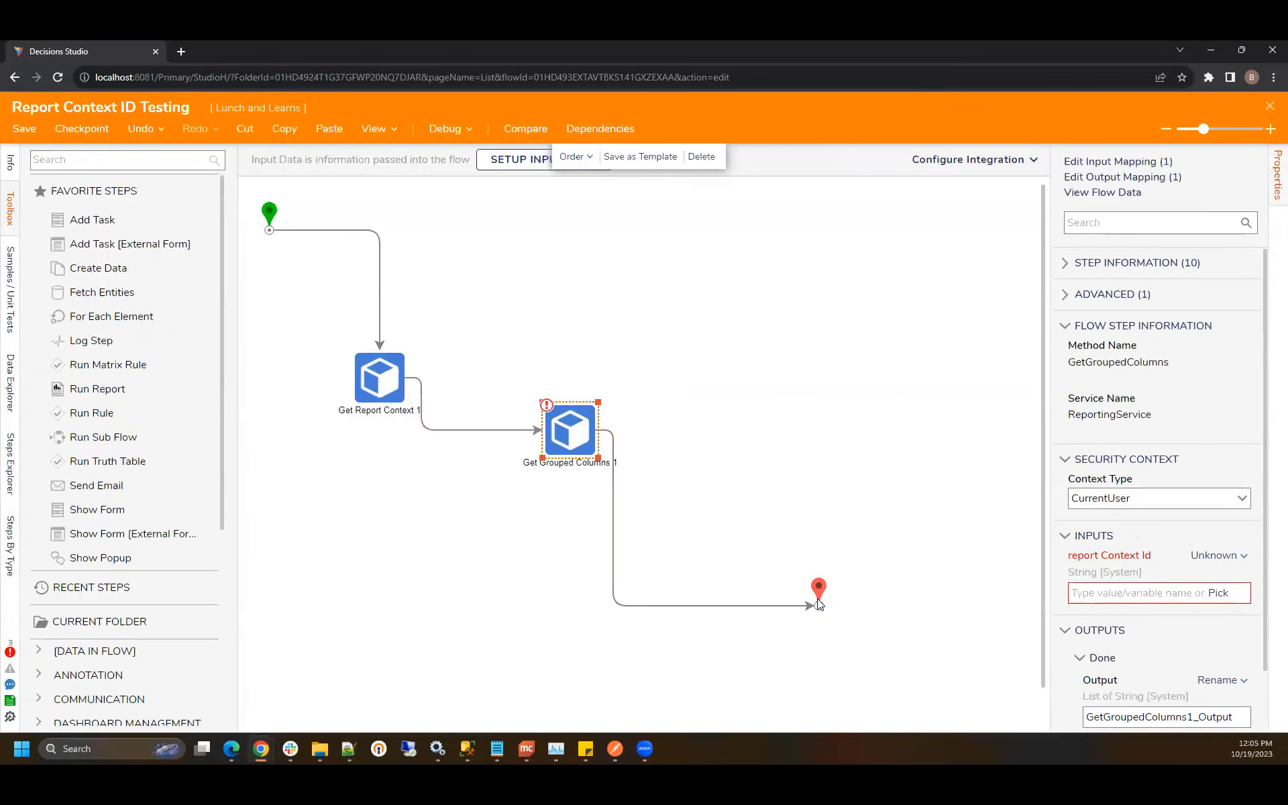
Step: Map the report Context Id input of Get Grouped Columns 1 to the ReportContextID of GetReportContext1_Output
{"action": "left_click", "coordinate": [1218, 593]}
{"action": "left_click", "coordinate": [704, 331]}
{"action": "scroll", "coordinate": [661, 423], "scroll_direction": "down", "scroll_amount": 5}
{"action": "scroll", "coordinate": [662, 423], "scroll_direction": "down", "scroll_amount": 5}
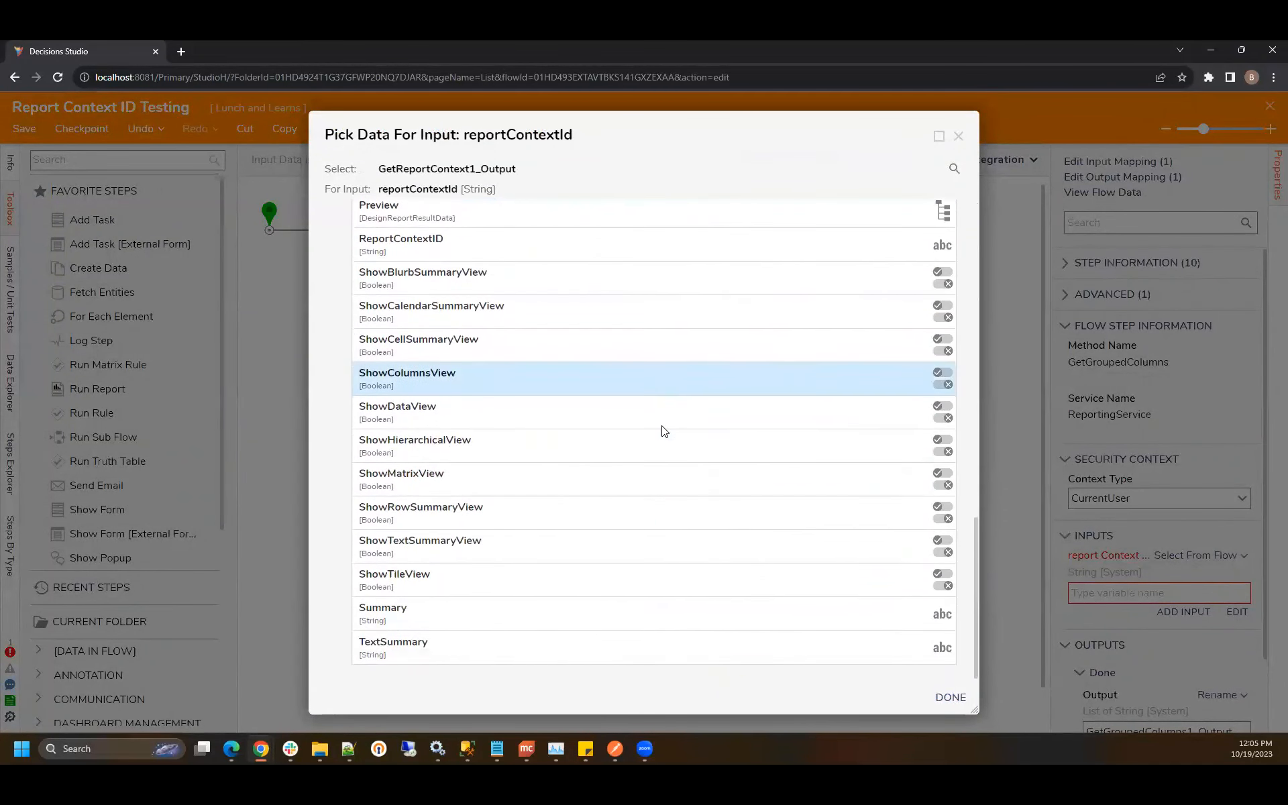
{"action": "left_click", "coordinate": [577, 440]}
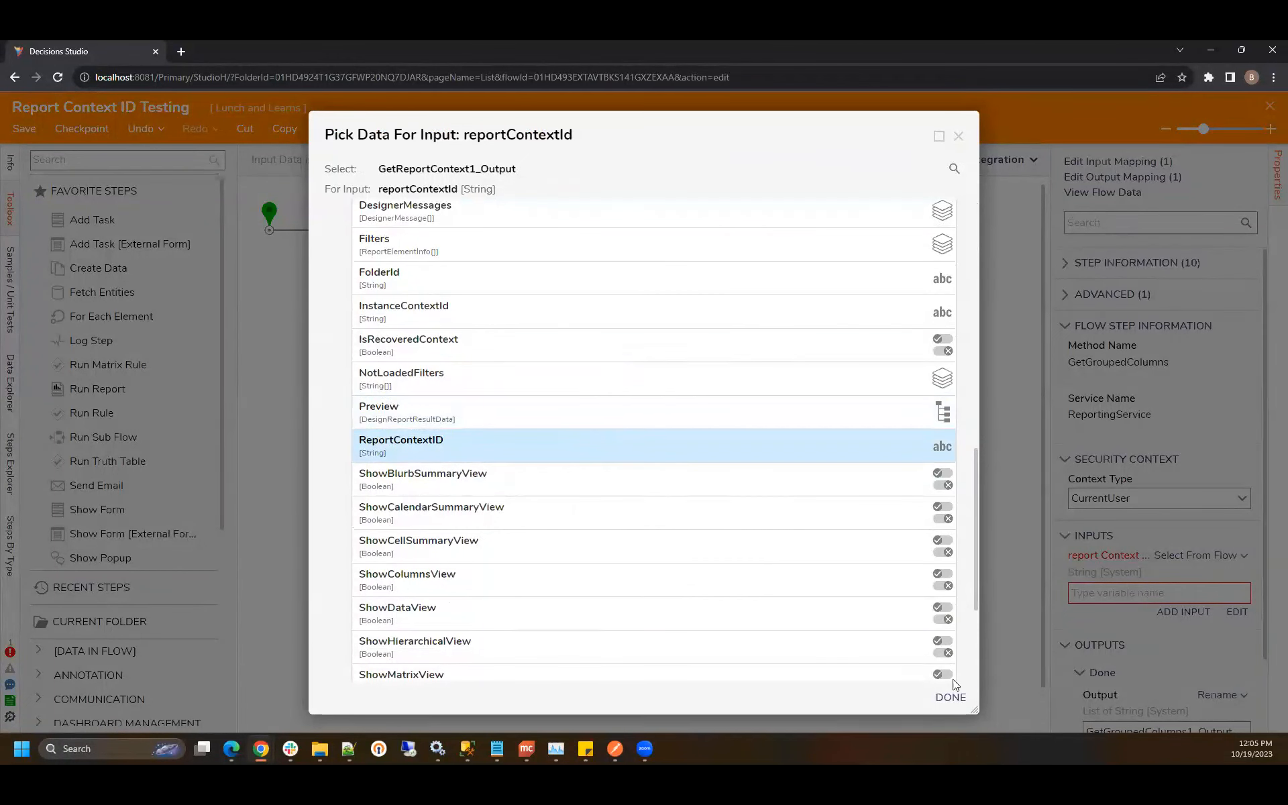
{"action": "left_click", "coordinate": [951, 697]}
Step: Debug the flow and read the exception details of Get Report Context 1, closing the debugger when done
{"action": "left_click", "coordinate": [906, 479]}
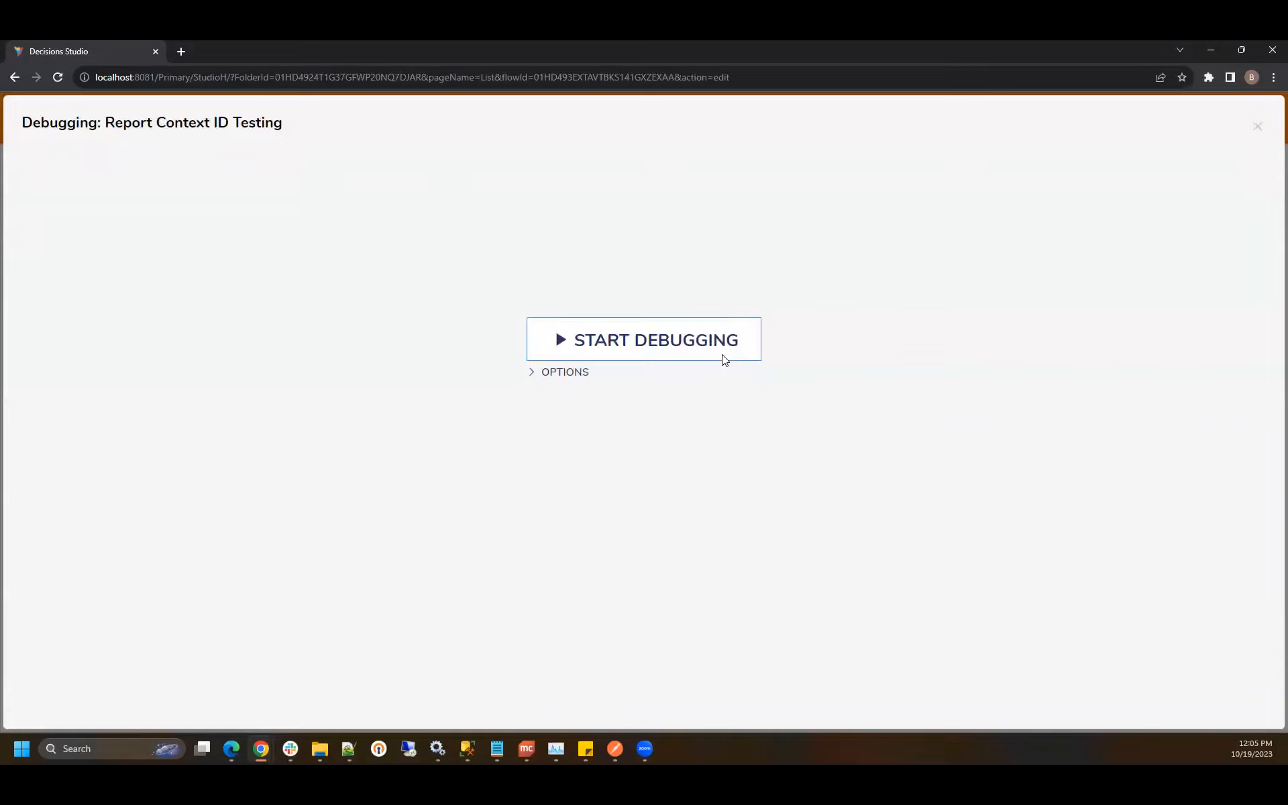
{"action": "left_click", "coordinate": [723, 358]}
{"action": "left_click", "coordinate": [504, 373]}
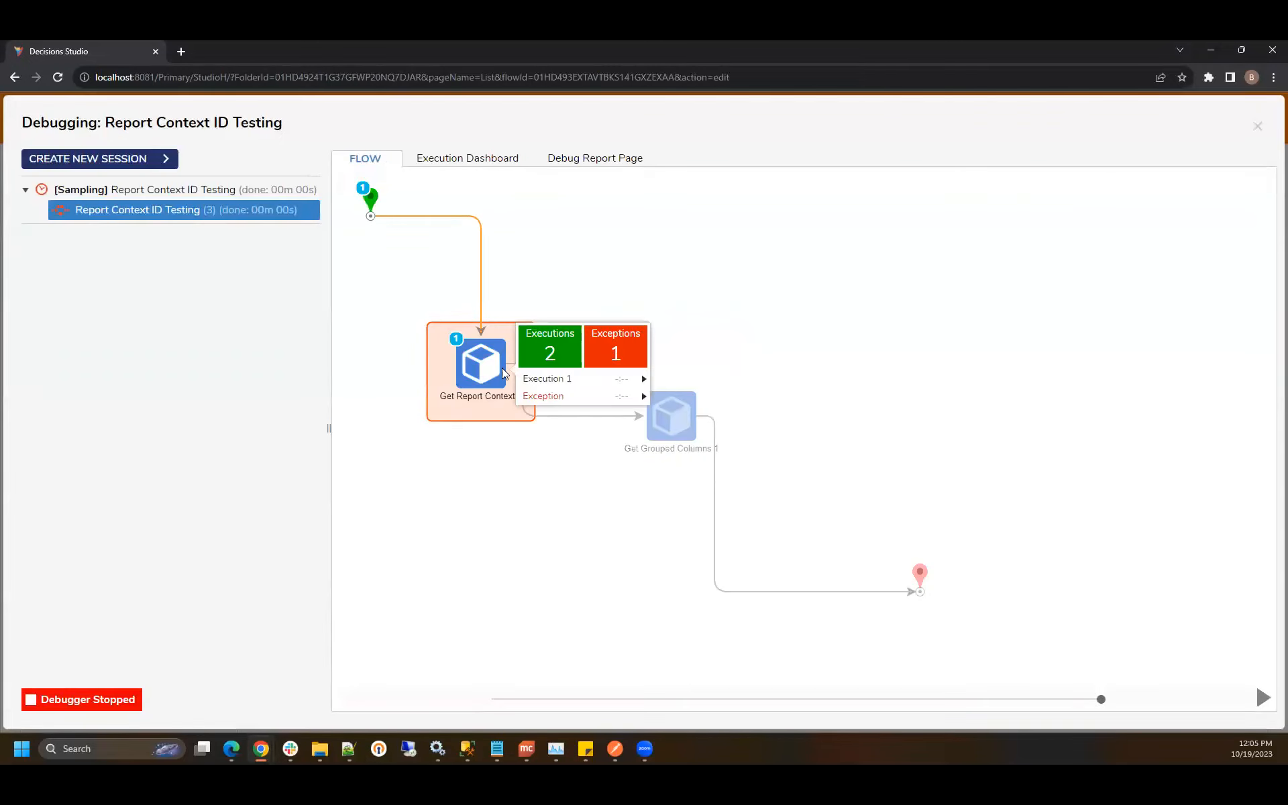
{"action": "mouse_move", "coordinate": [620, 402]}
{"action": "left_click", "coordinate": [694, 399]}
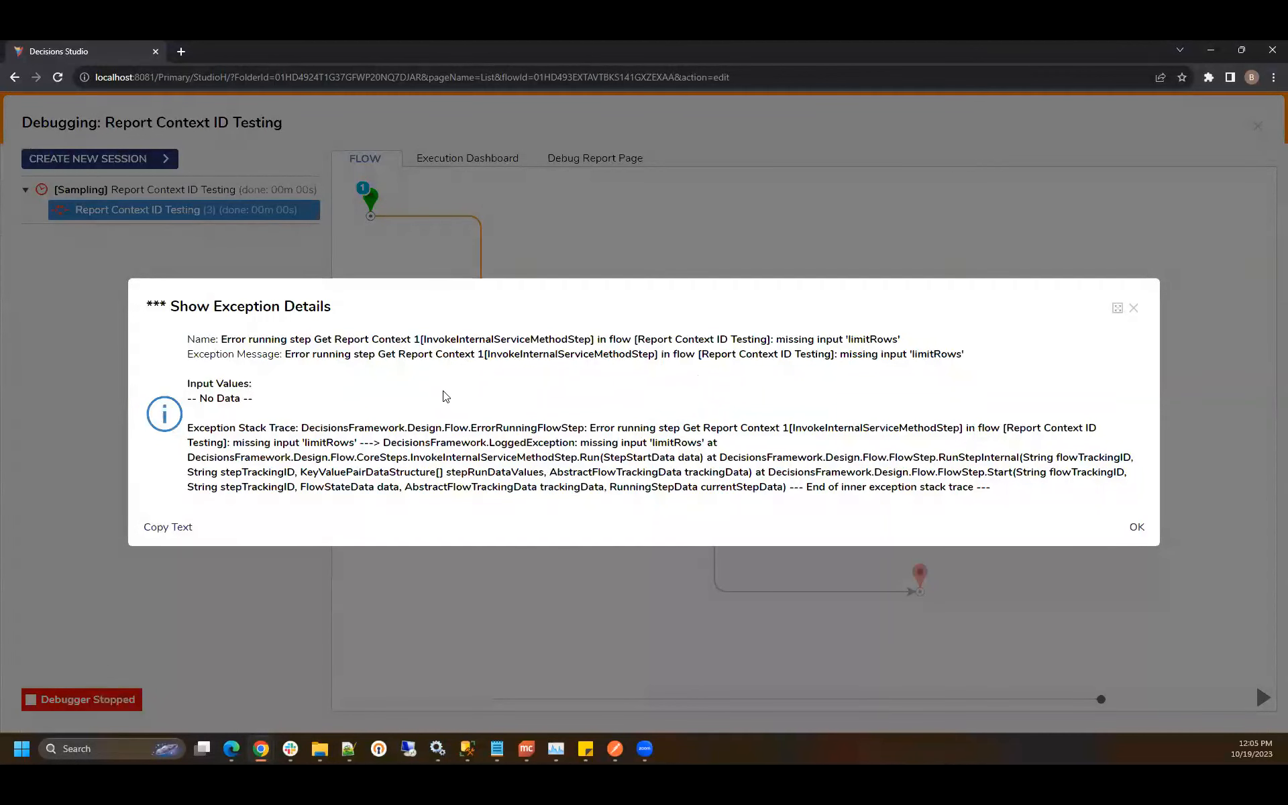
{"action": "left_click", "coordinate": [1133, 307]}
{"action": "left_click", "coordinate": [1258, 126]}
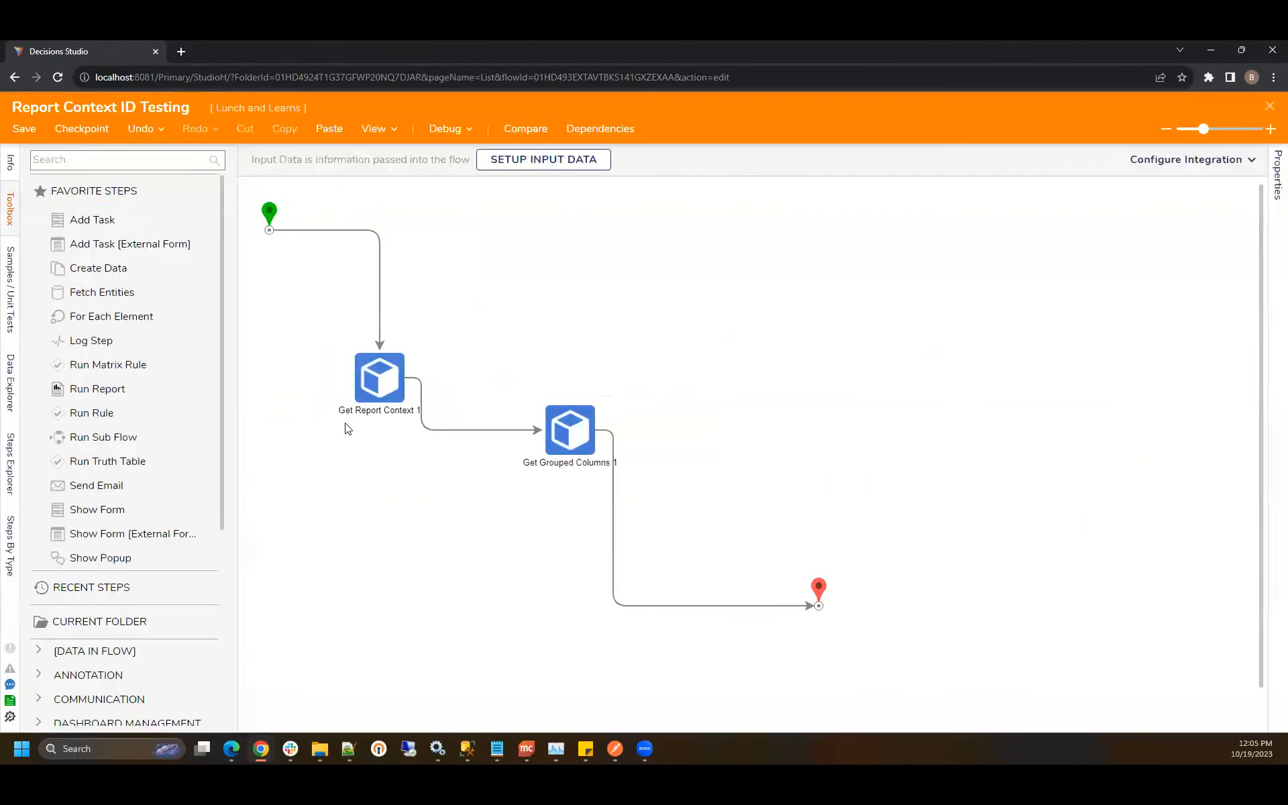
Step: Set the limit Rows input of Get Report Context 1 to a constant of 10 and save the flow
{"action": "left_click", "coordinate": [391, 379]}
{"action": "scroll", "coordinate": [1141, 389], "scroll_direction": "down", "scroll_amount": 3}
{"action": "left_click", "coordinate": [1223, 510]}
{"action": "left_click", "coordinate": [1113, 462]}
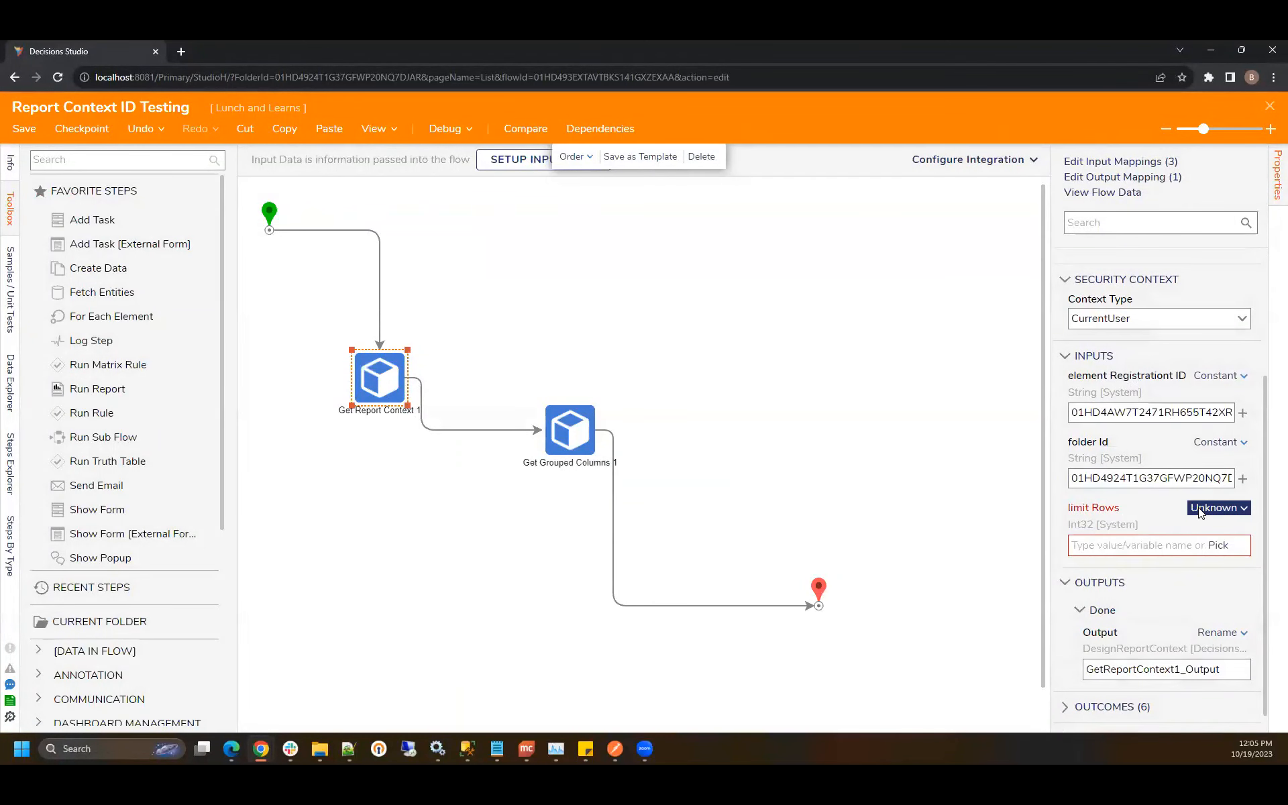
{"action": "left_click", "coordinate": [1200, 513]}
{"action": "left_click", "coordinate": [1138, 460]}
{"action": "left_click", "coordinate": [1108, 545]}
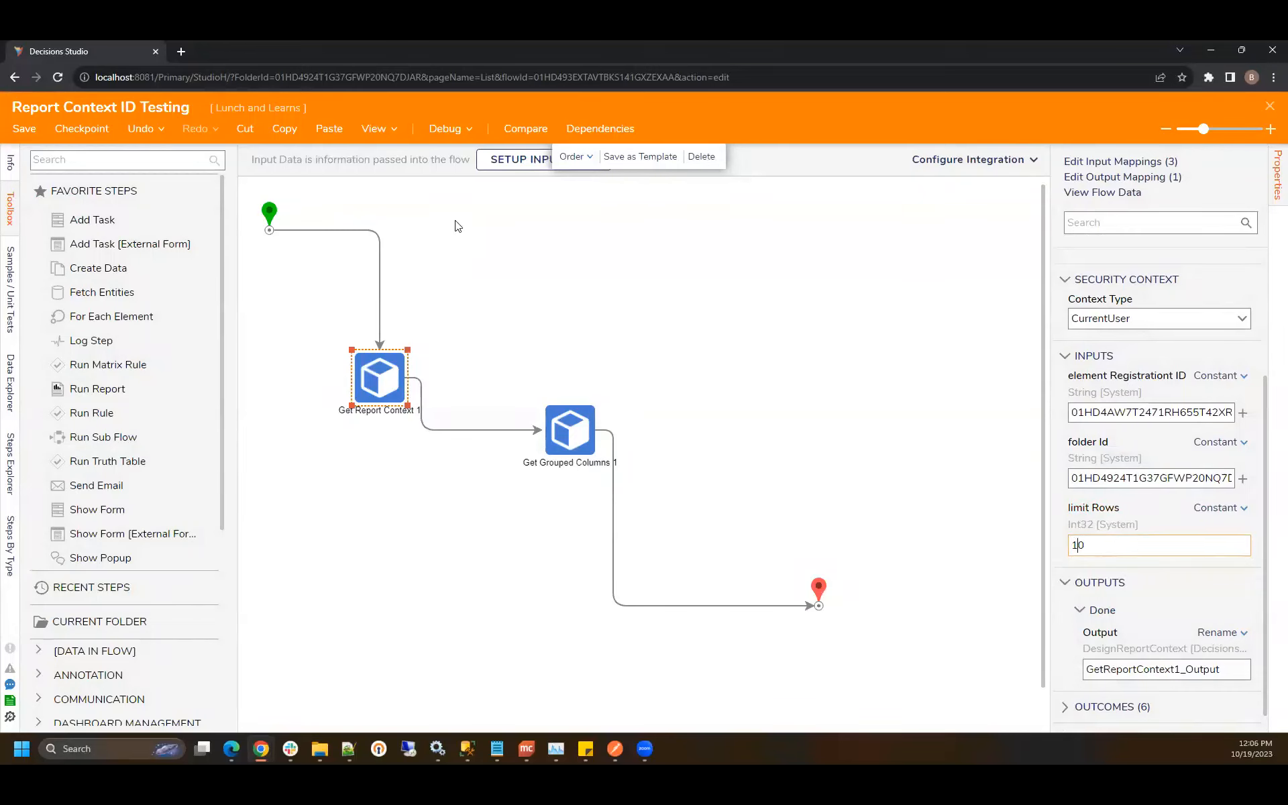
{"action": "left_click", "coordinate": [24, 128]}
{"action": "left_click", "coordinate": [823, 483]}
Step: Debug the flow again and check the input and output data of Get Grouped Columns 1, closing the debugger when done
{"action": "left_click", "coordinate": [445, 129]}
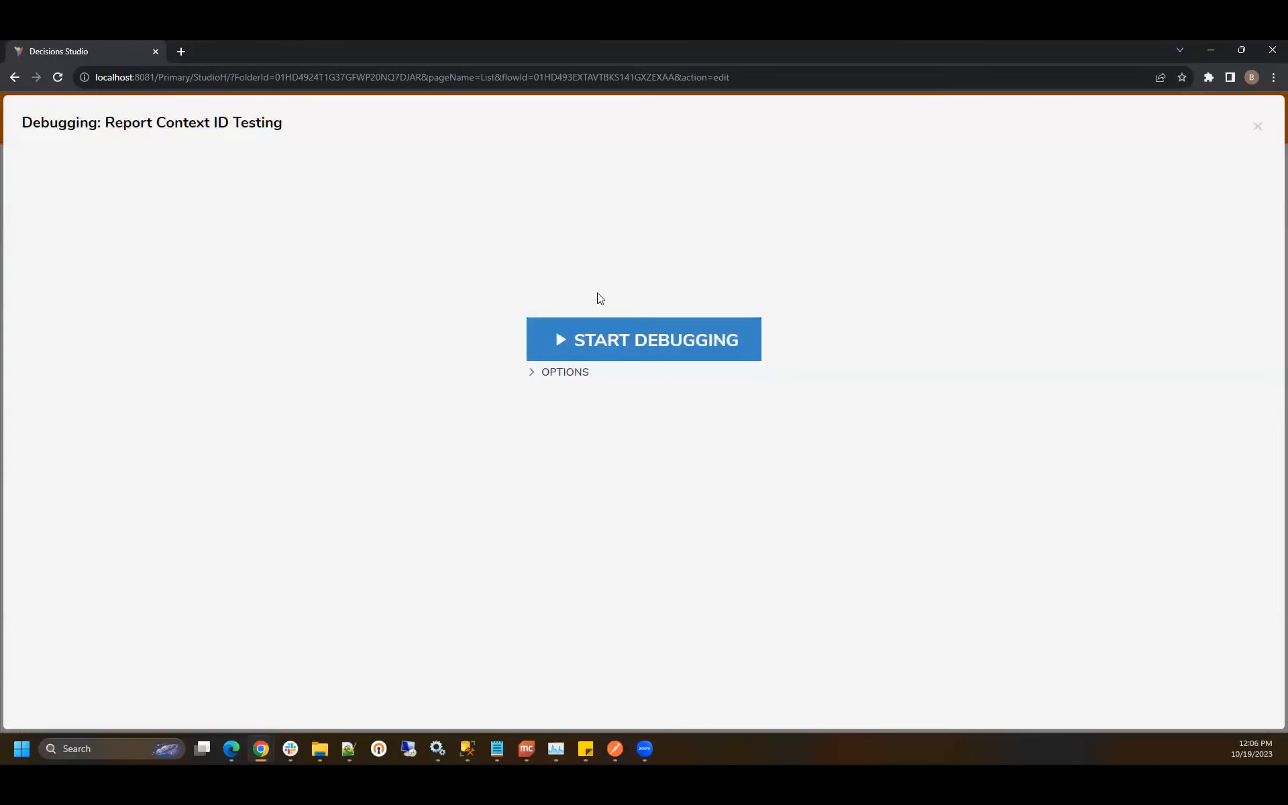
{"action": "left_click", "coordinate": [611, 330]}
{"action": "left_click", "coordinate": [667, 406]}
{"action": "left_click", "coordinate": [756, 445]}
{"action": "left_click", "coordinate": [899, 453]}
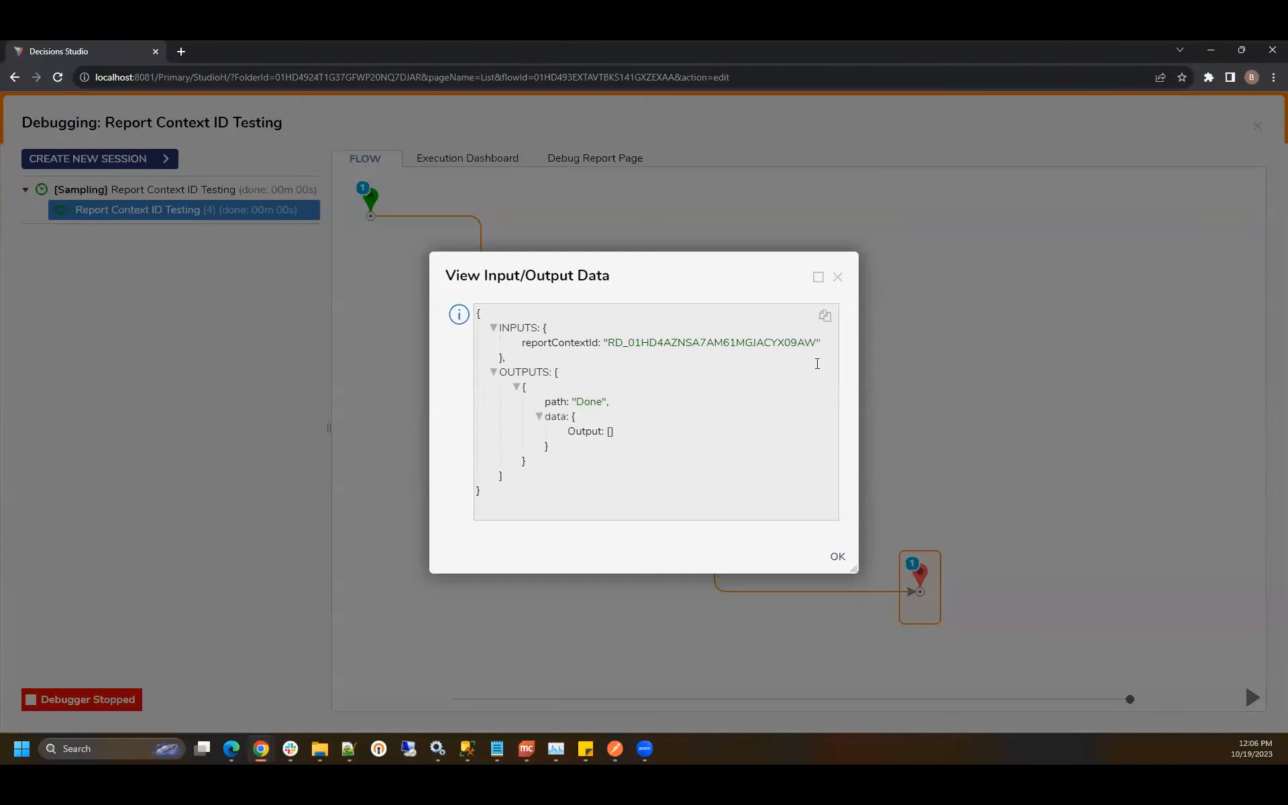
{"action": "left_click", "coordinate": [838, 278]}
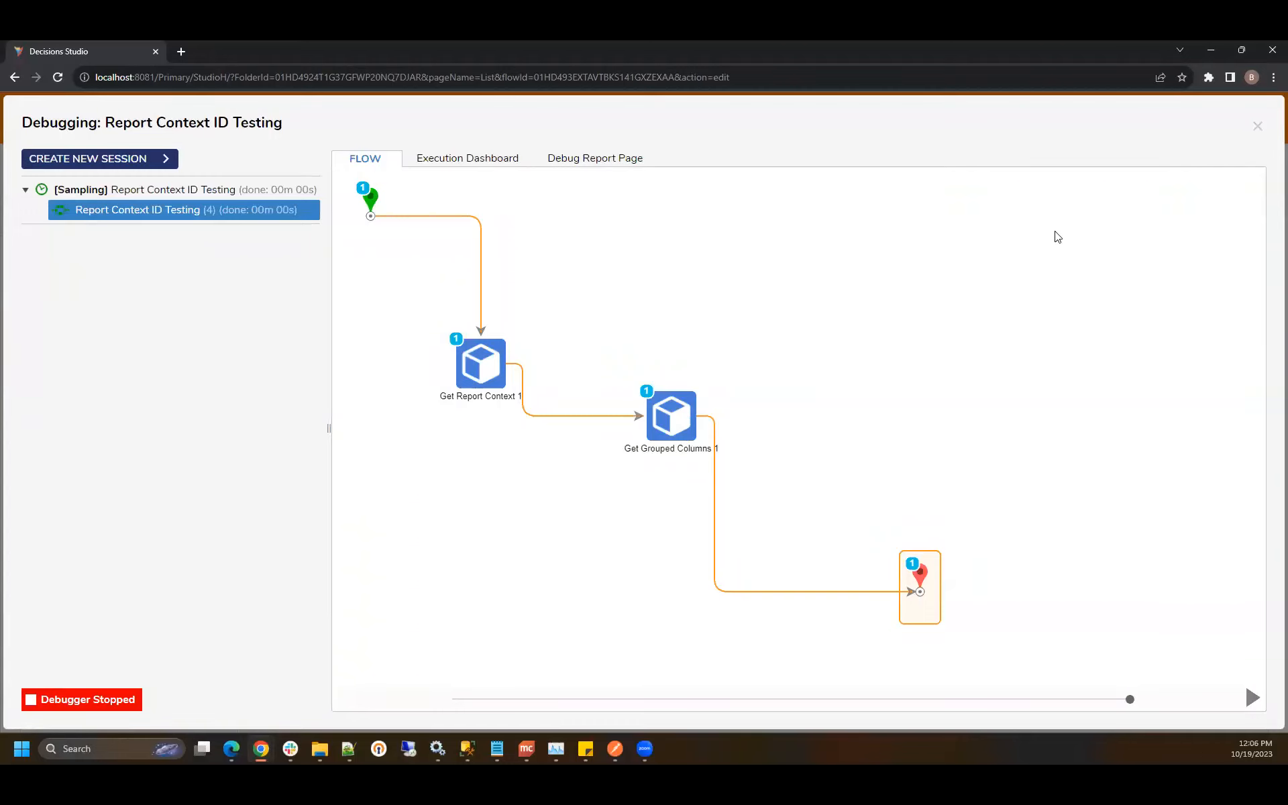
{"action": "left_click", "coordinate": [1258, 129]}
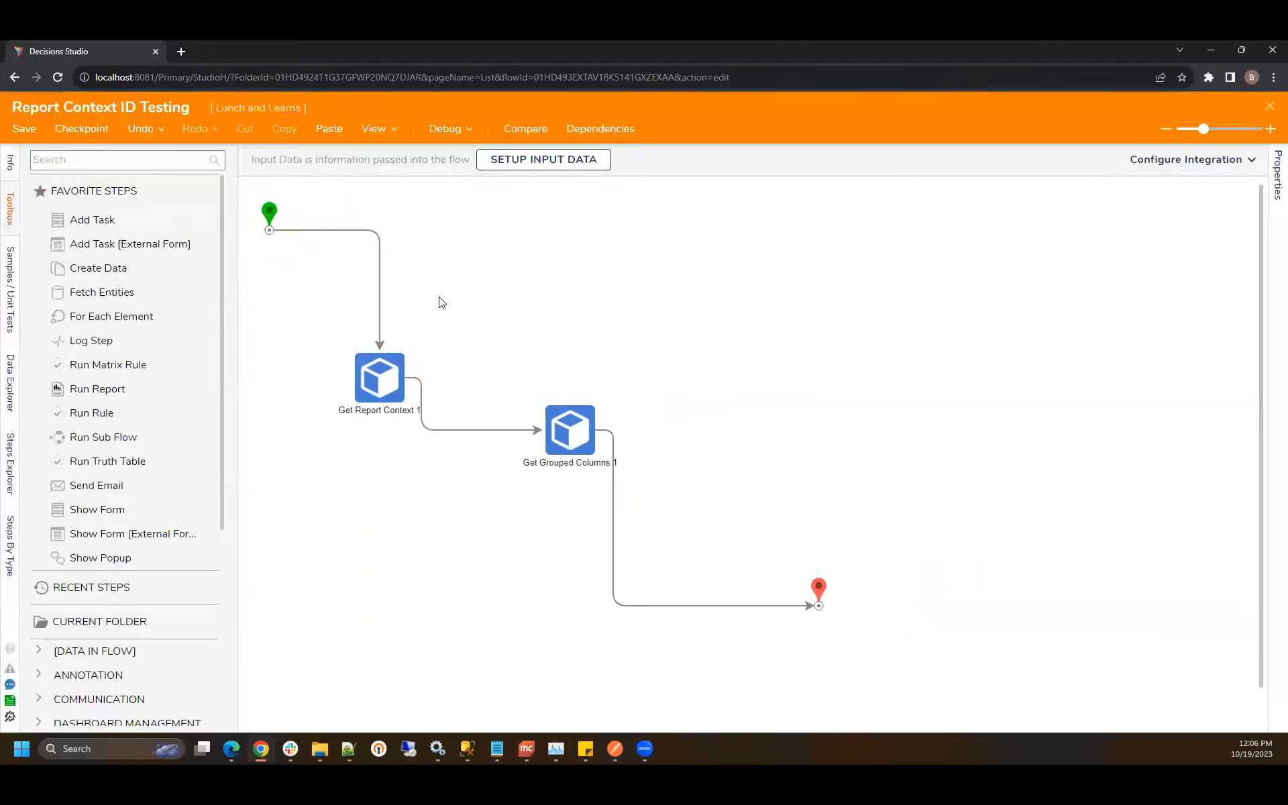
Step: Display the inputs of Get Report Context 1 wide enough to read their full values
{"action": "left_click", "coordinate": [401, 395]}
{"action": "scroll", "coordinate": [1083, 530], "scroll_direction": "down", "scroll_amount": 2}
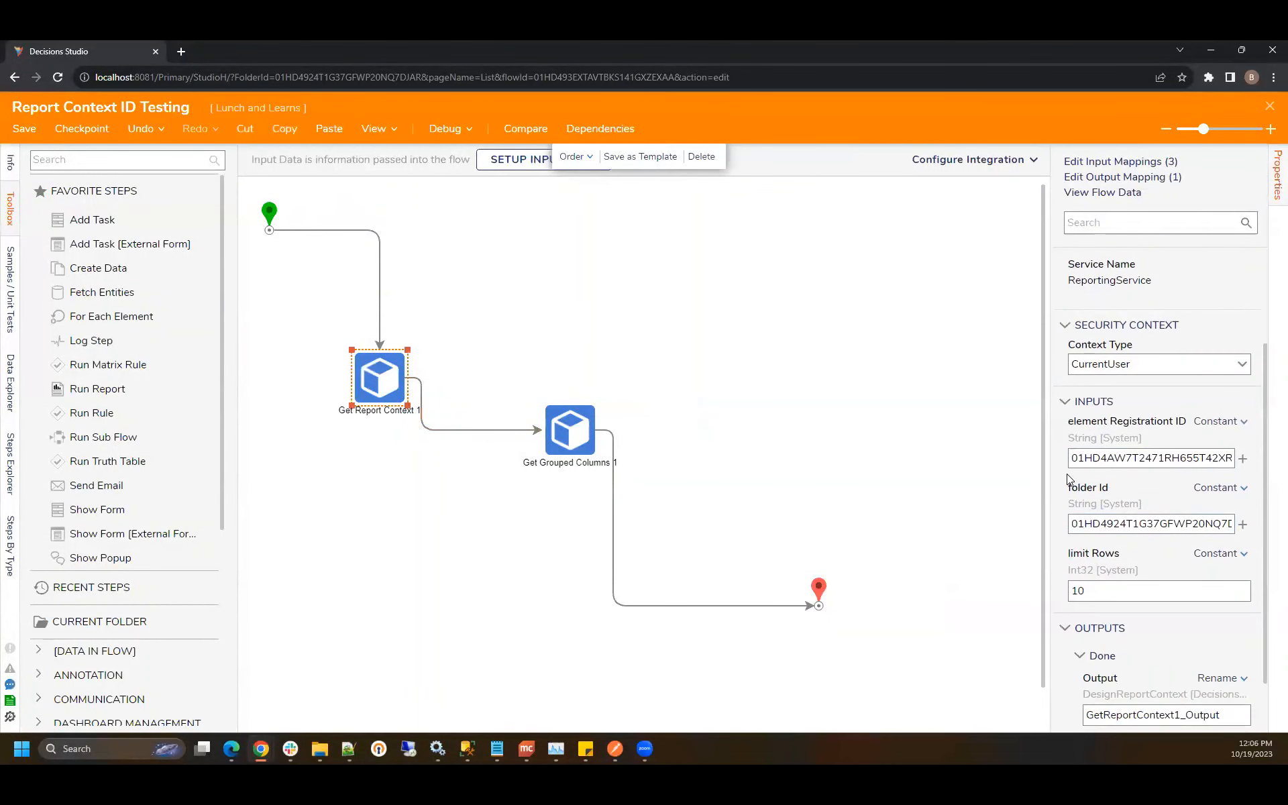
{"action": "left_click_drag", "start_coordinate": [1052, 472], "coordinate": [926, 466]}
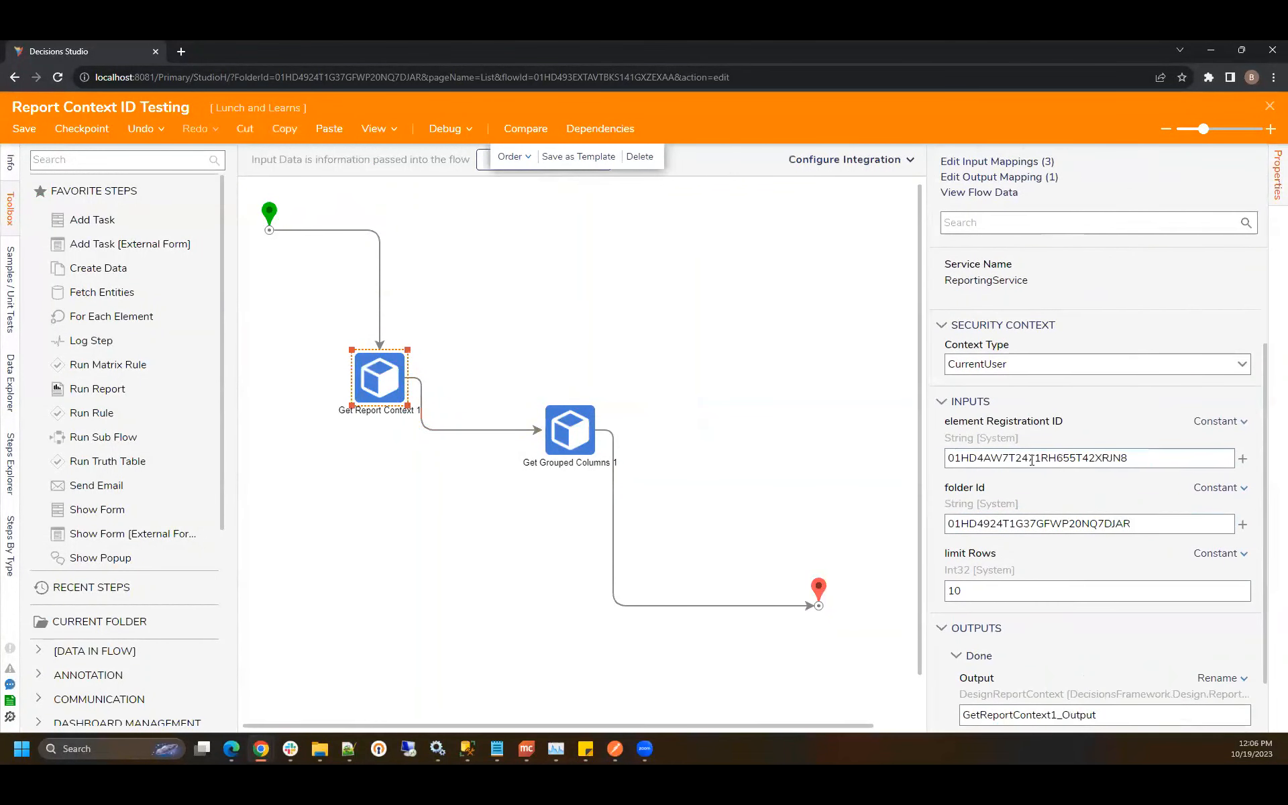
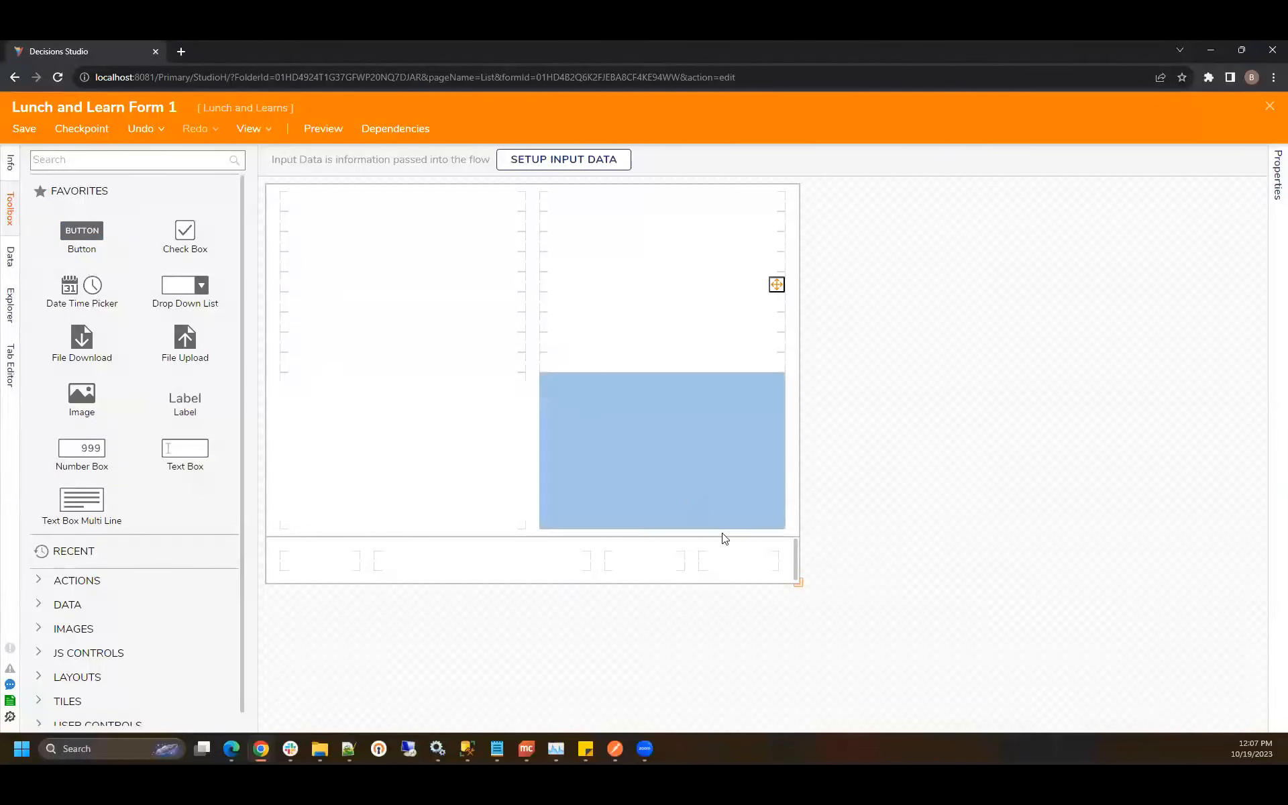
Step: Find the Data Grid (Advanced) control and place it across both columns in the form's lower half, extending it upward
{"action": "left_click", "coordinate": [128, 155]}
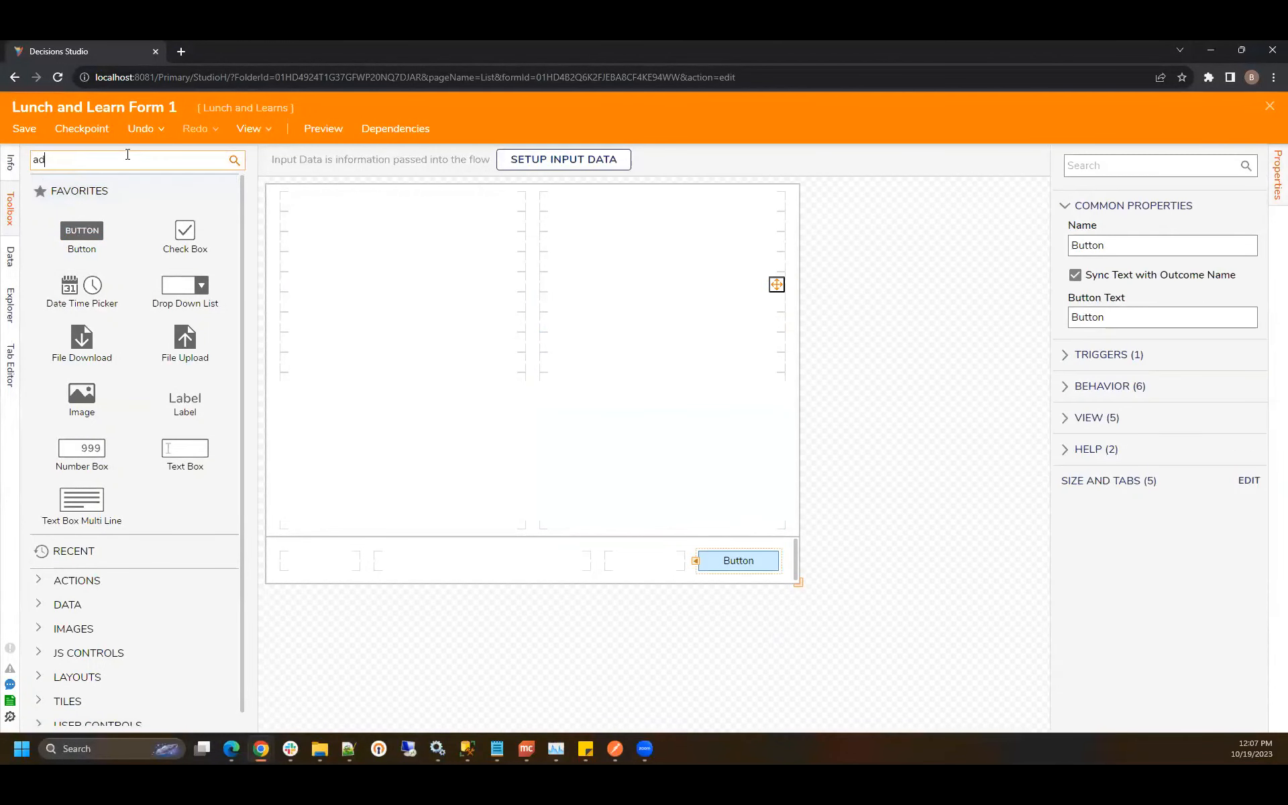
{"action": "left_click_drag", "start_coordinate": [113, 201], "coordinate": [583, 443]}
{"action": "left_click", "coordinate": [536, 452]}
{"action": "left_click", "coordinate": [533, 369]}
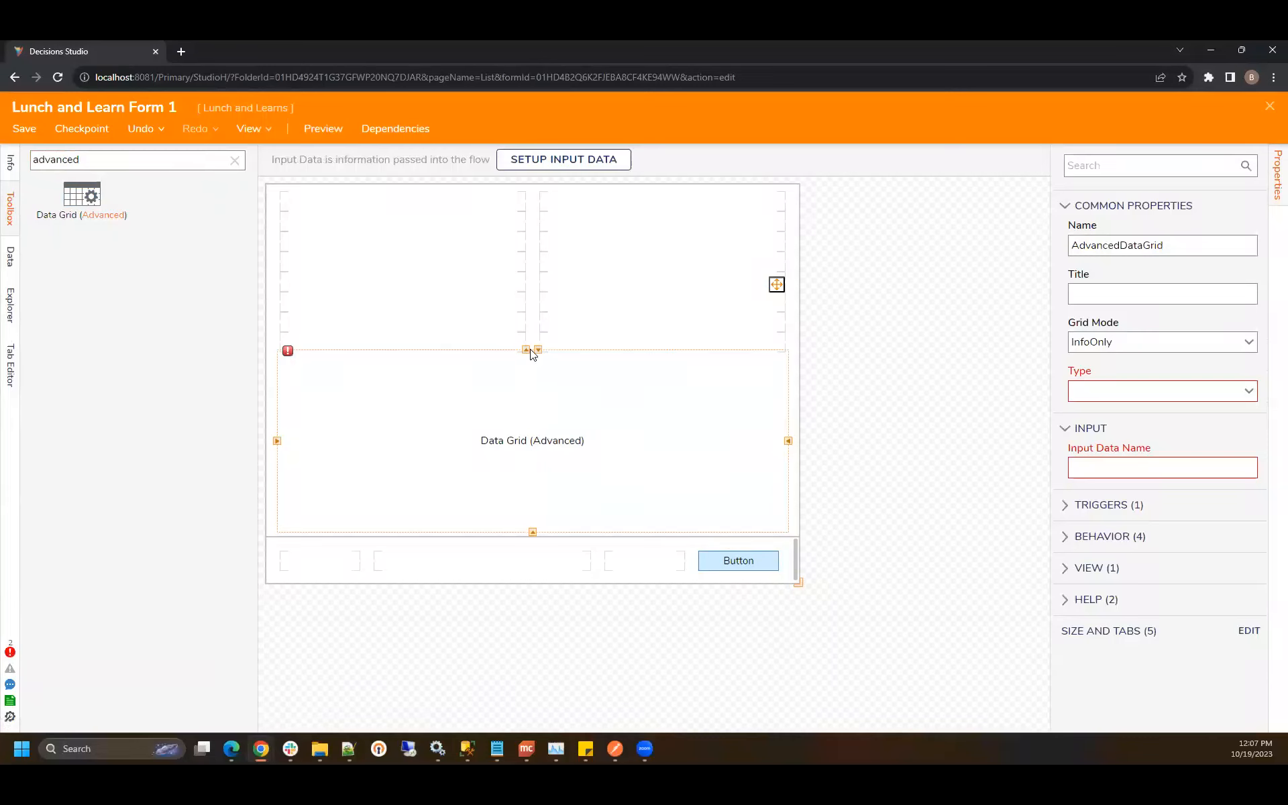
{"action": "left_click", "coordinate": [526, 350]}
Step: Set the data grid's mode to SingleSelect, its type to Account and its input data name to AccountsToTest
{"action": "left_click", "coordinate": [1252, 342]}
{"action": "left_click", "coordinate": [1130, 385]}
{"action": "left_click", "coordinate": [1123, 387]}
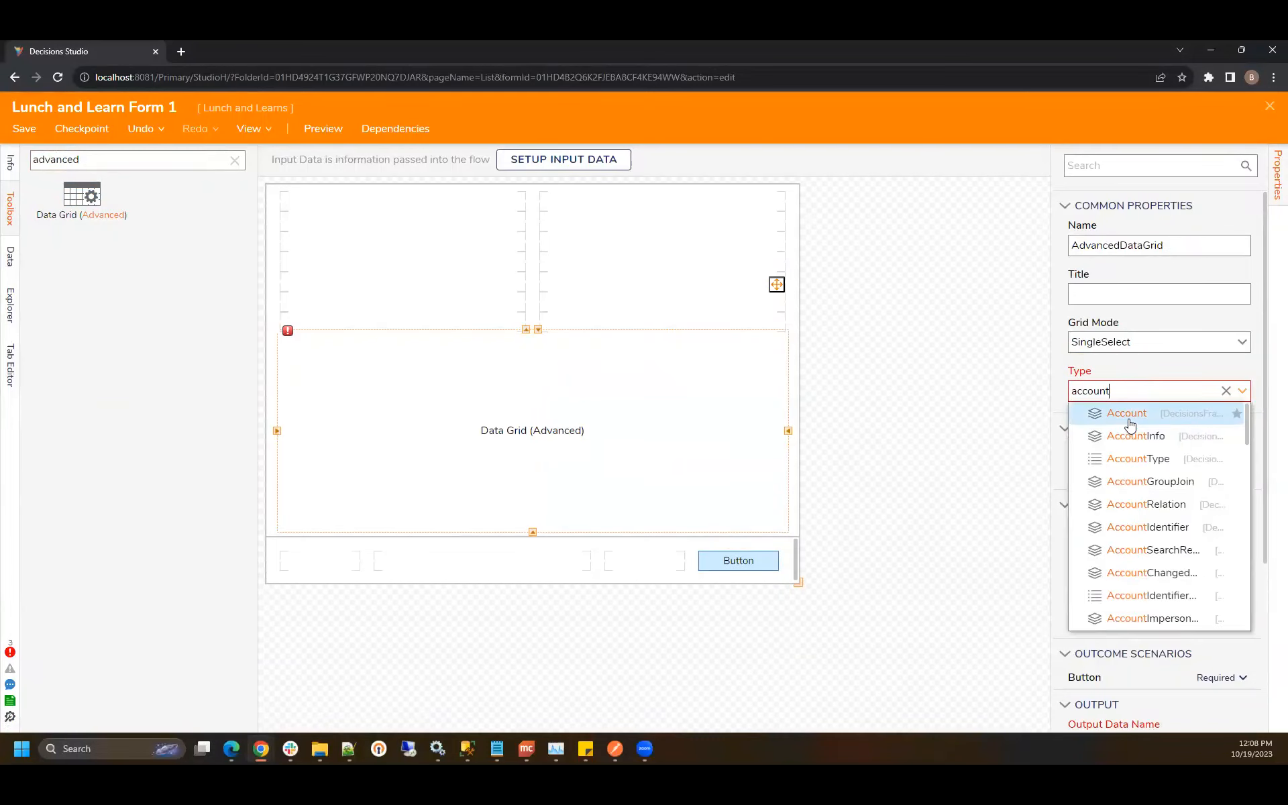
{"action": "left_click", "coordinate": [1129, 414]}
{"action": "left_click", "coordinate": [1119, 486]}
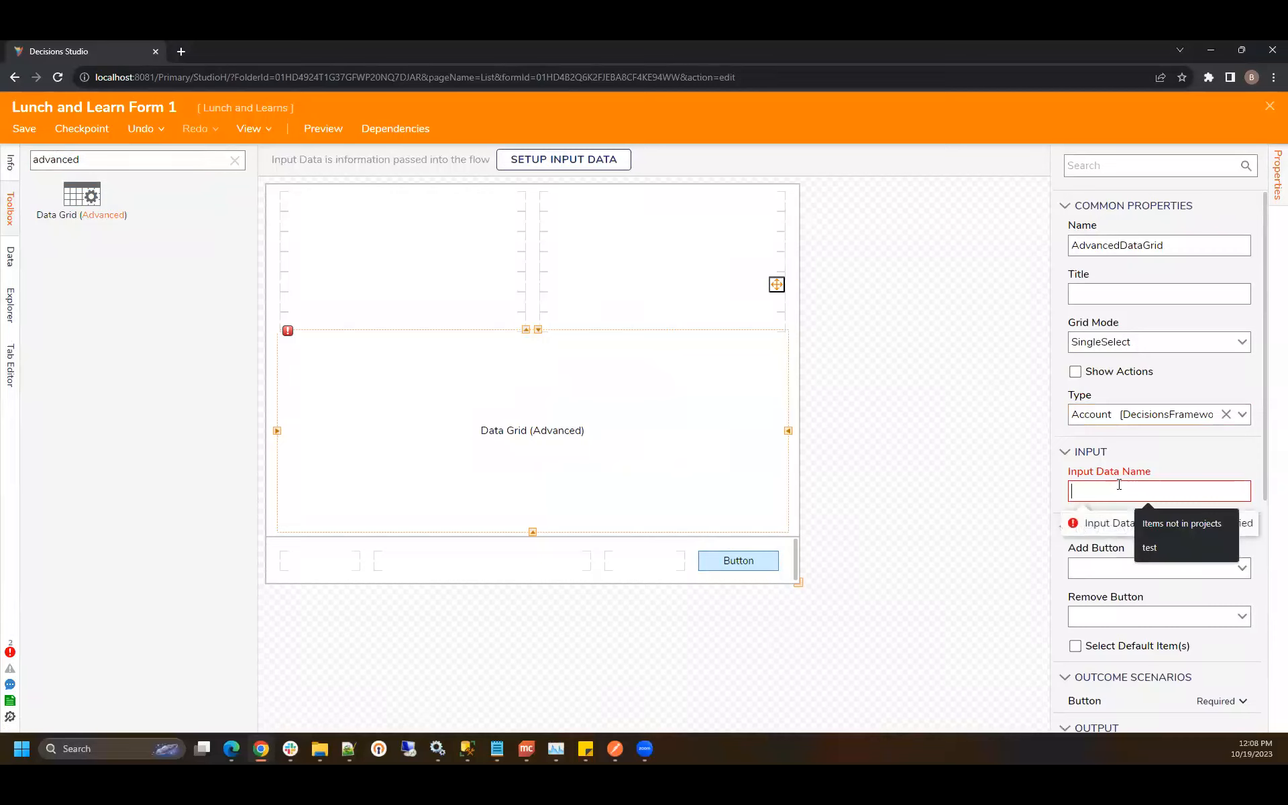
{"action": "type", "text": "AccountsToTest"}
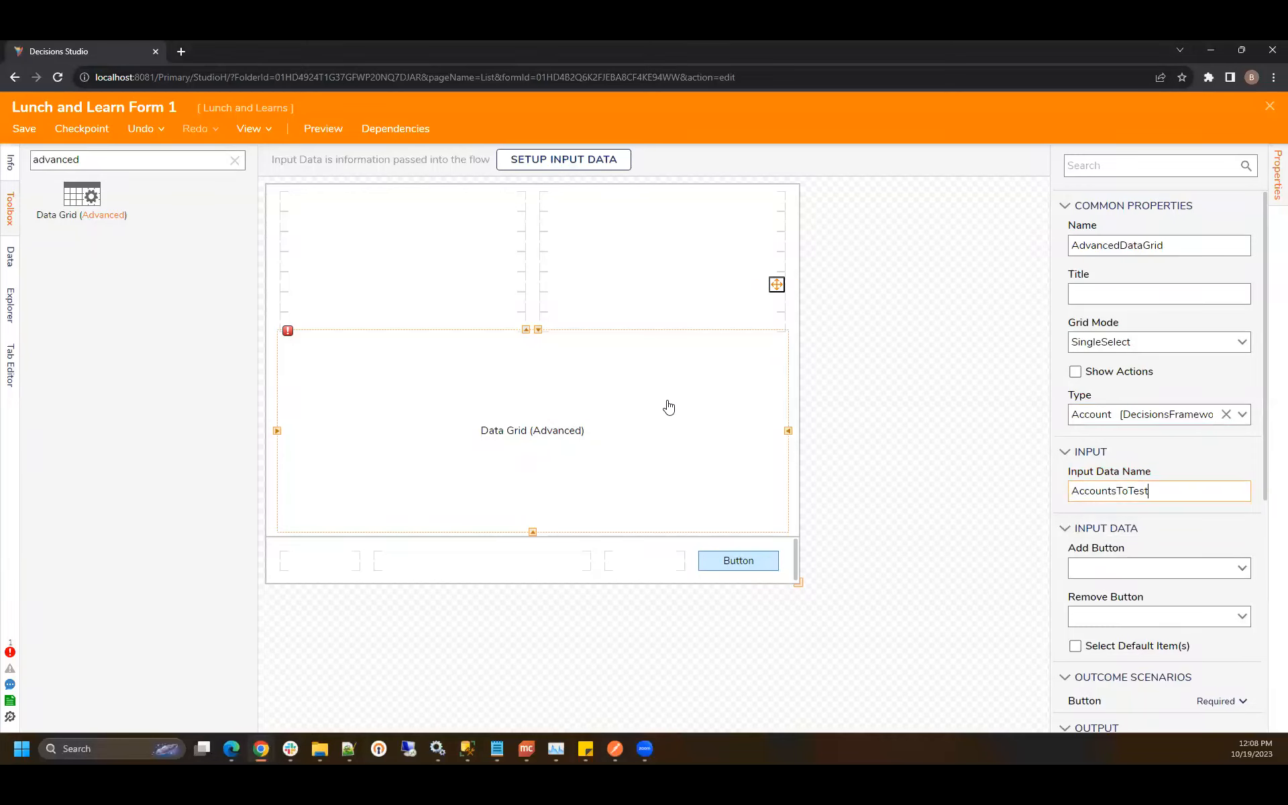
Step: Name the data grid's output data SelectedAccount
{"action": "scroll", "coordinate": [1221, 483], "scroll_direction": "down", "scroll_amount": 3}
{"action": "left_click", "coordinate": [1150, 567]}
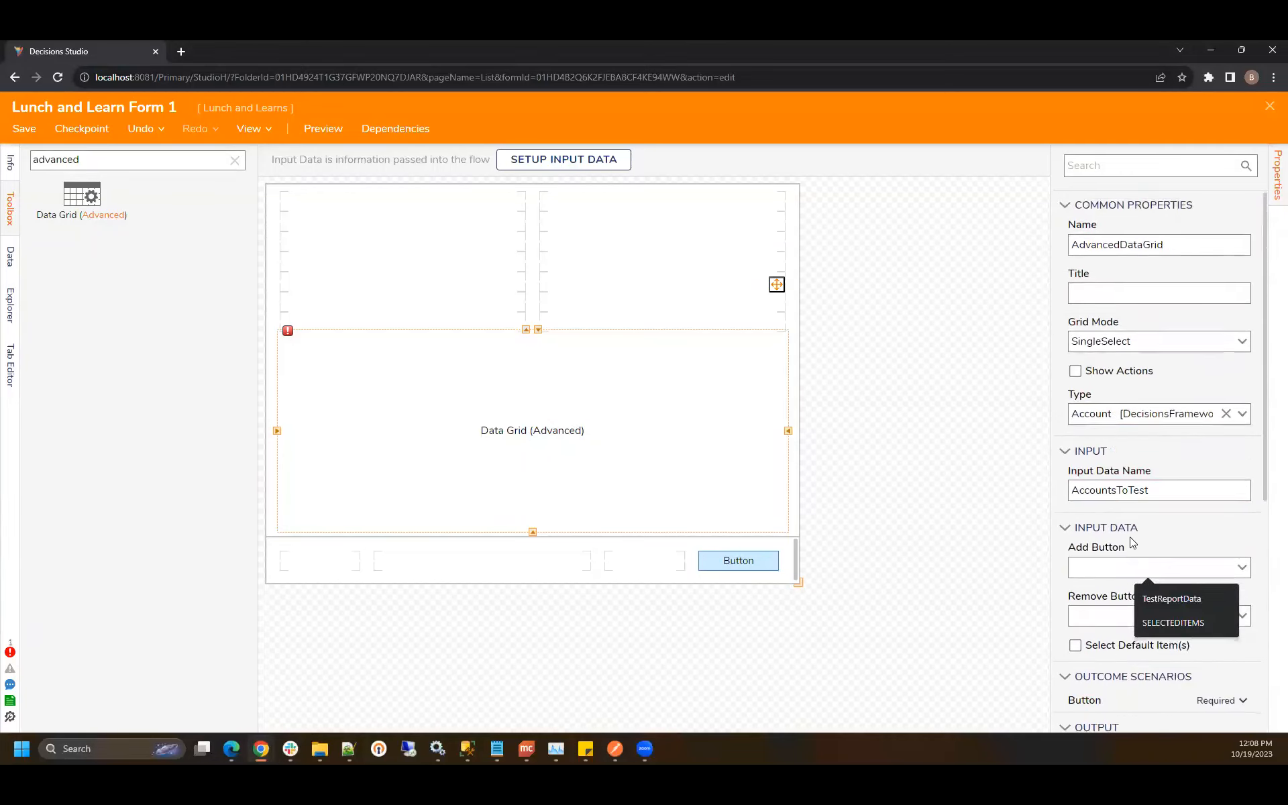
{"action": "scroll", "coordinate": [1130, 534], "scroll_direction": "down", "scroll_amount": 6}
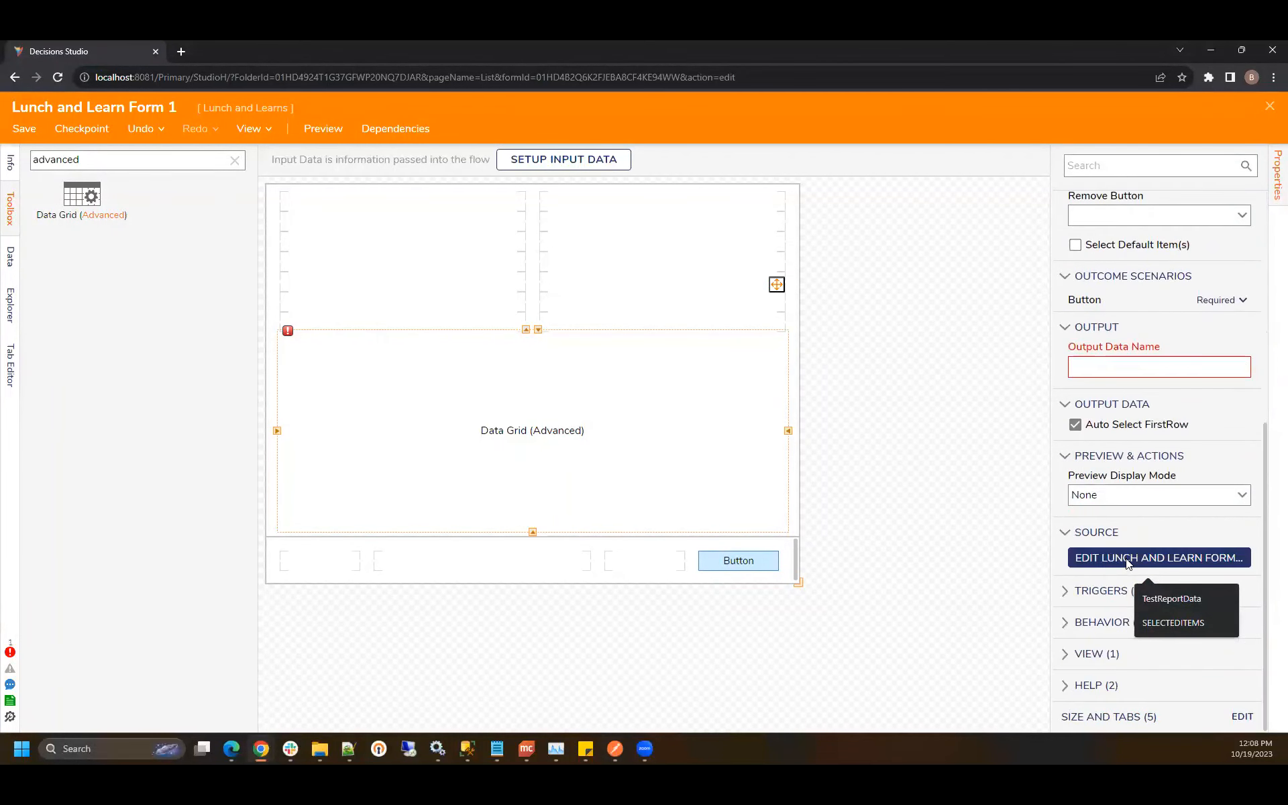
{"action": "left_click", "coordinate": [1119, 369]}
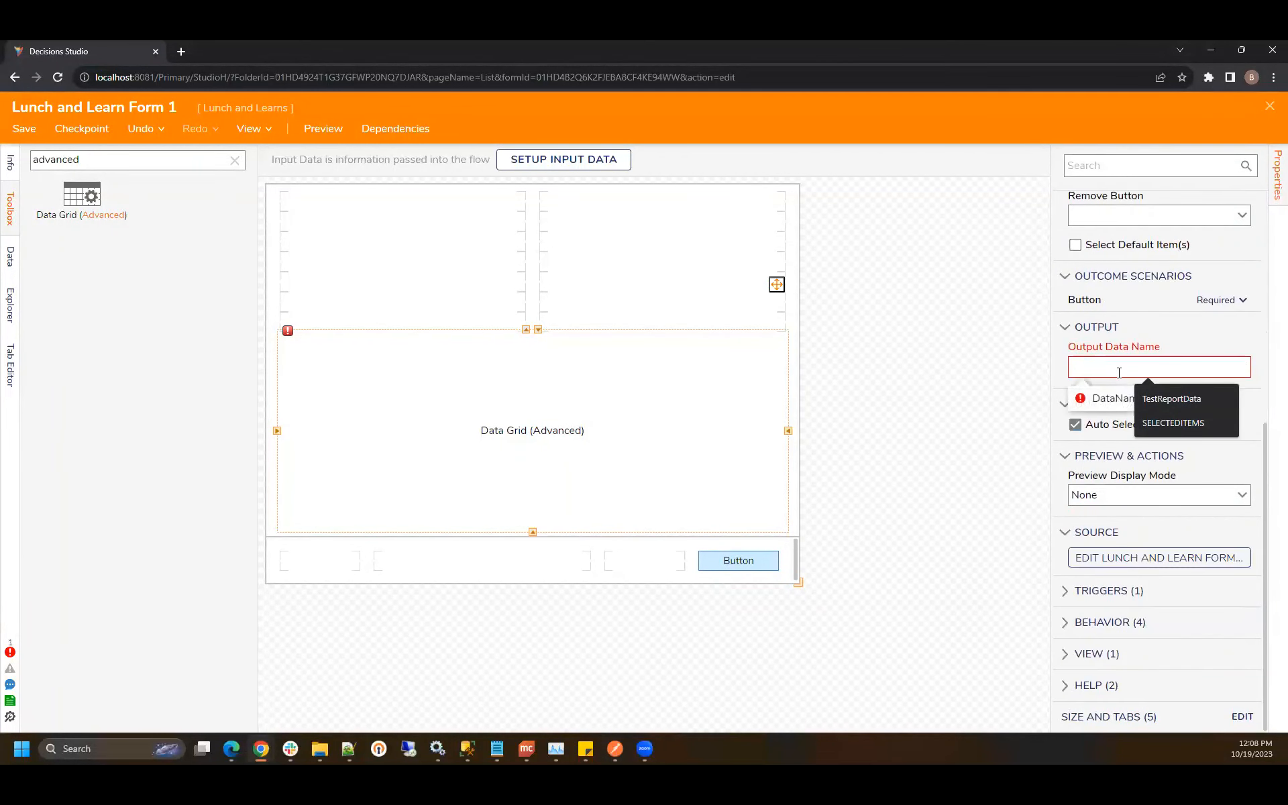
{"action": "type", "text": "SelectedAccount"}
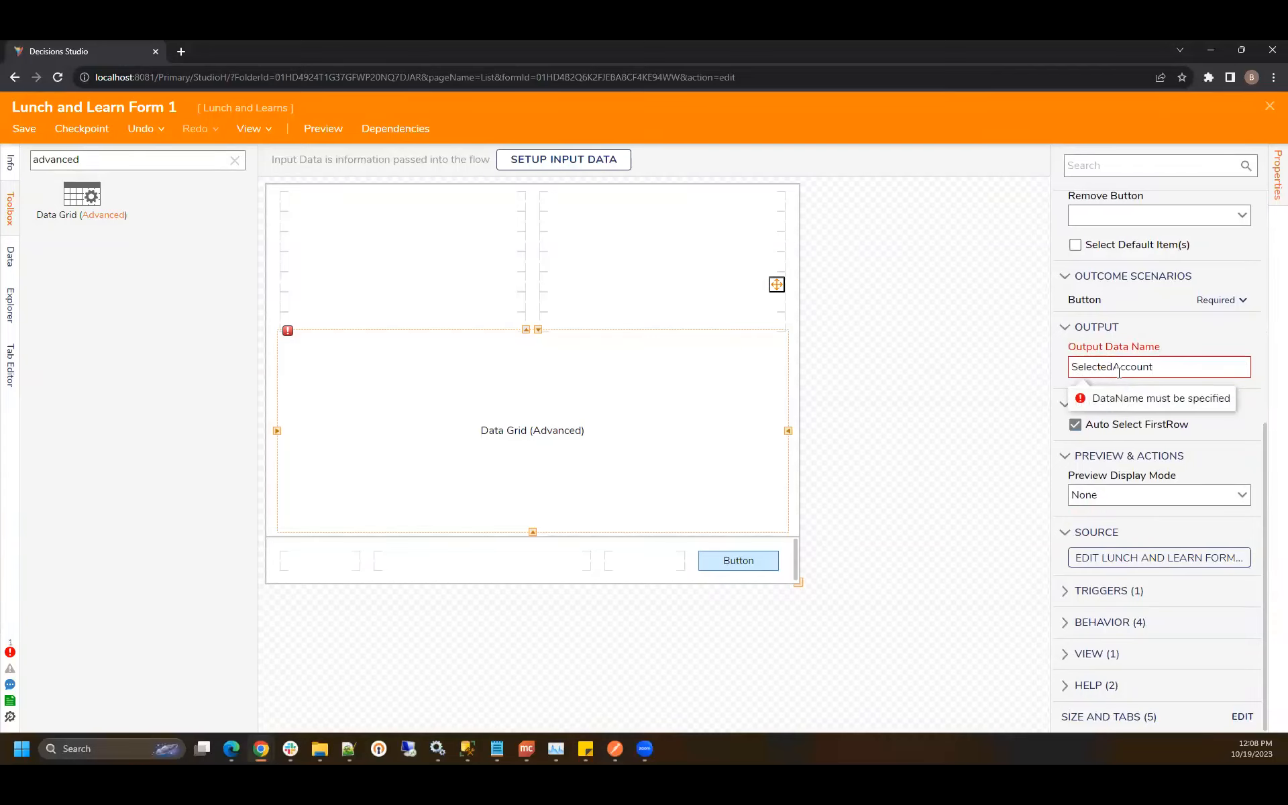
Step: Open the data grid's source report for editing and add the Account Id, Email Address and Created On Date data fields
{"action": "left_click", "coordinate": [1134, 558]}
{"action": "left_click", "coordinate": [403, 220]}
{"action": "left_click", "coordinate": [654, 325]}
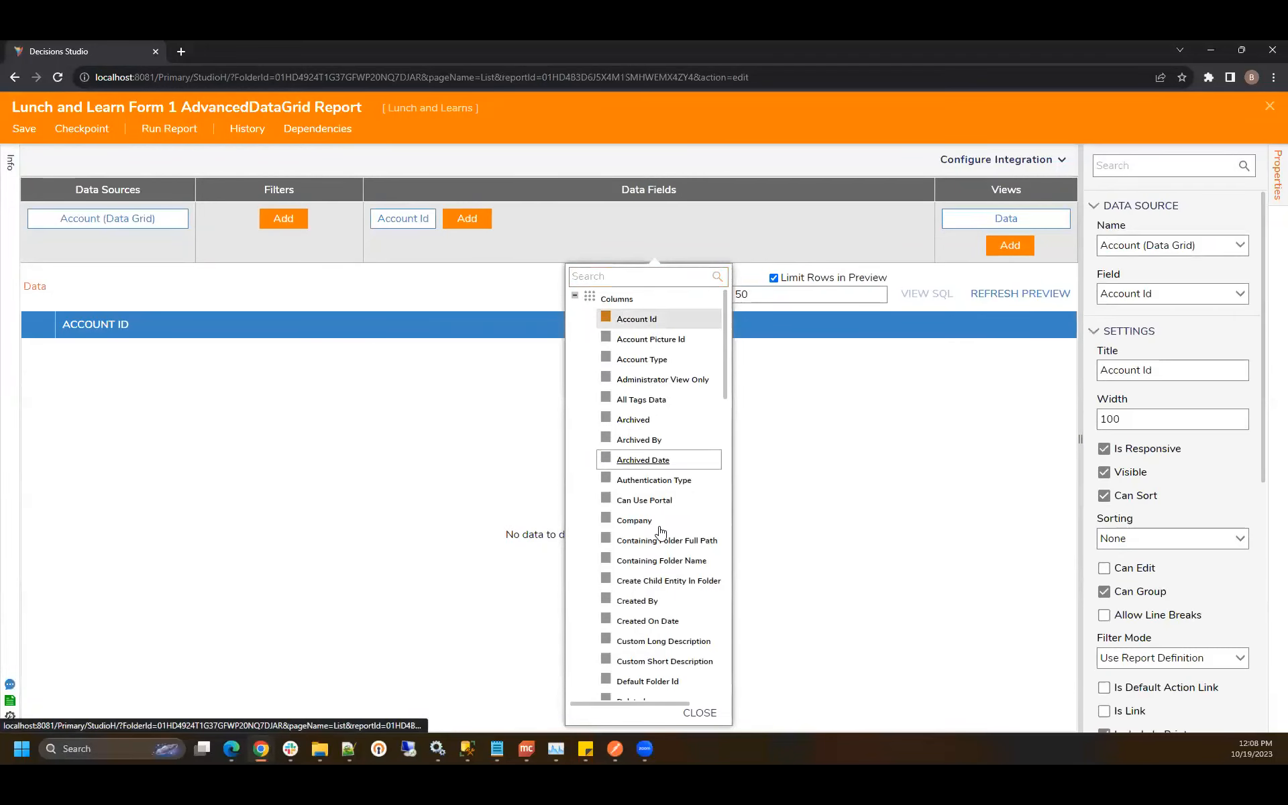
{"action": "scroll", "coordinate": [639, 581], "scroll_direction": "down", "scroll_amount": 6}
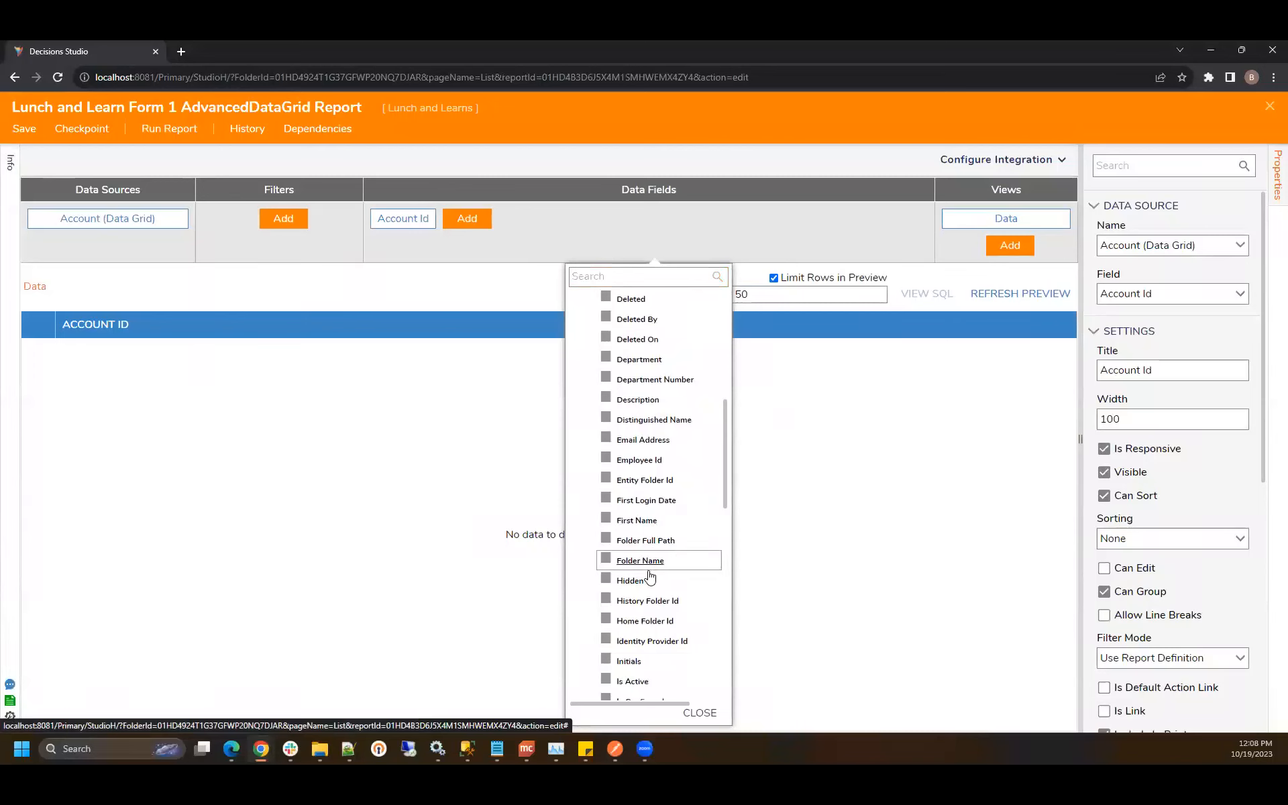
{"action": "left_click", "coordinate": [651, 444]}
{"action": "scroll", "coordinate": [650, 470], "scroll_direction": "up", "scroll_amount": 4}
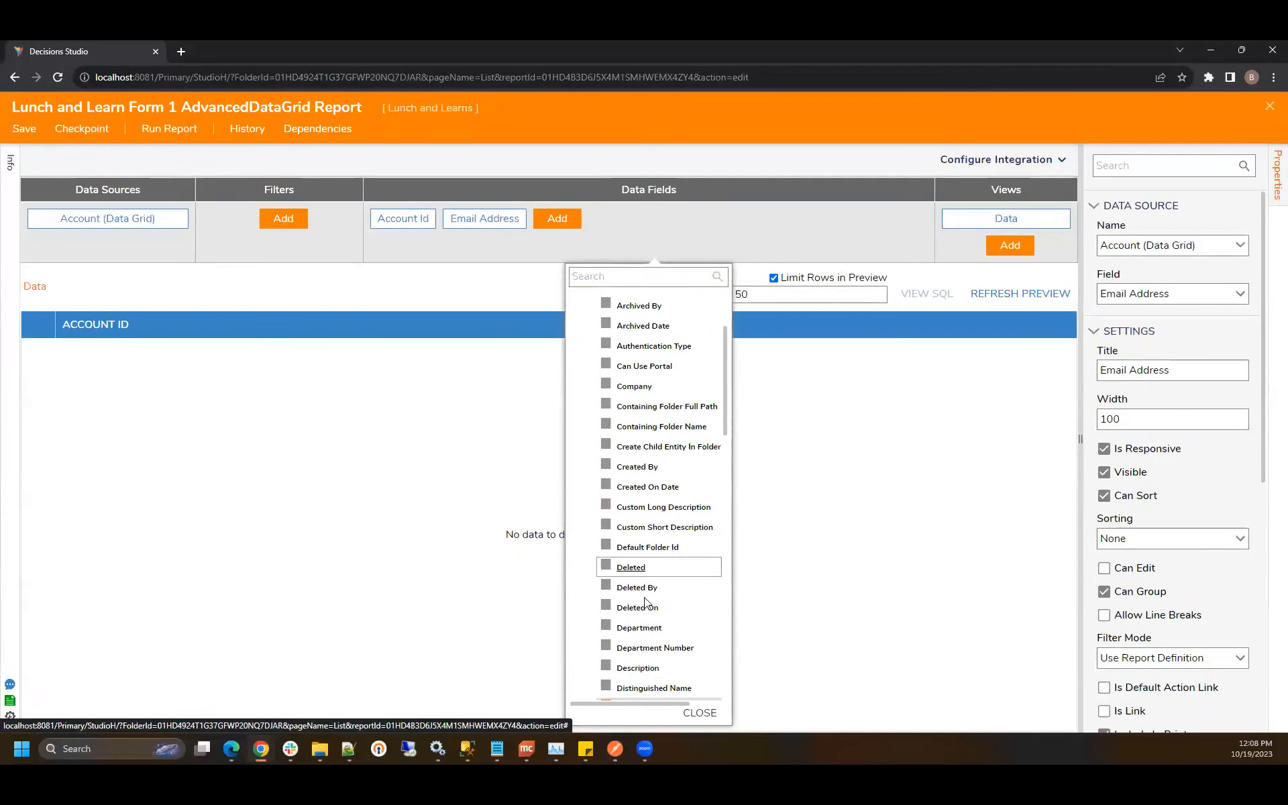
{"action": "left_click", "coordinate": [656, 486]}
Step: Add the First Name data field to the data grid's report and save the report
{"action": "scroll", "coordinate": [654, 435], "scroll_direction": "down", "scroll_amount": 2}
{"action": "scroll", "coordinate": [658, 443], "scroll_direction": "down", "scroll_amount": 5}
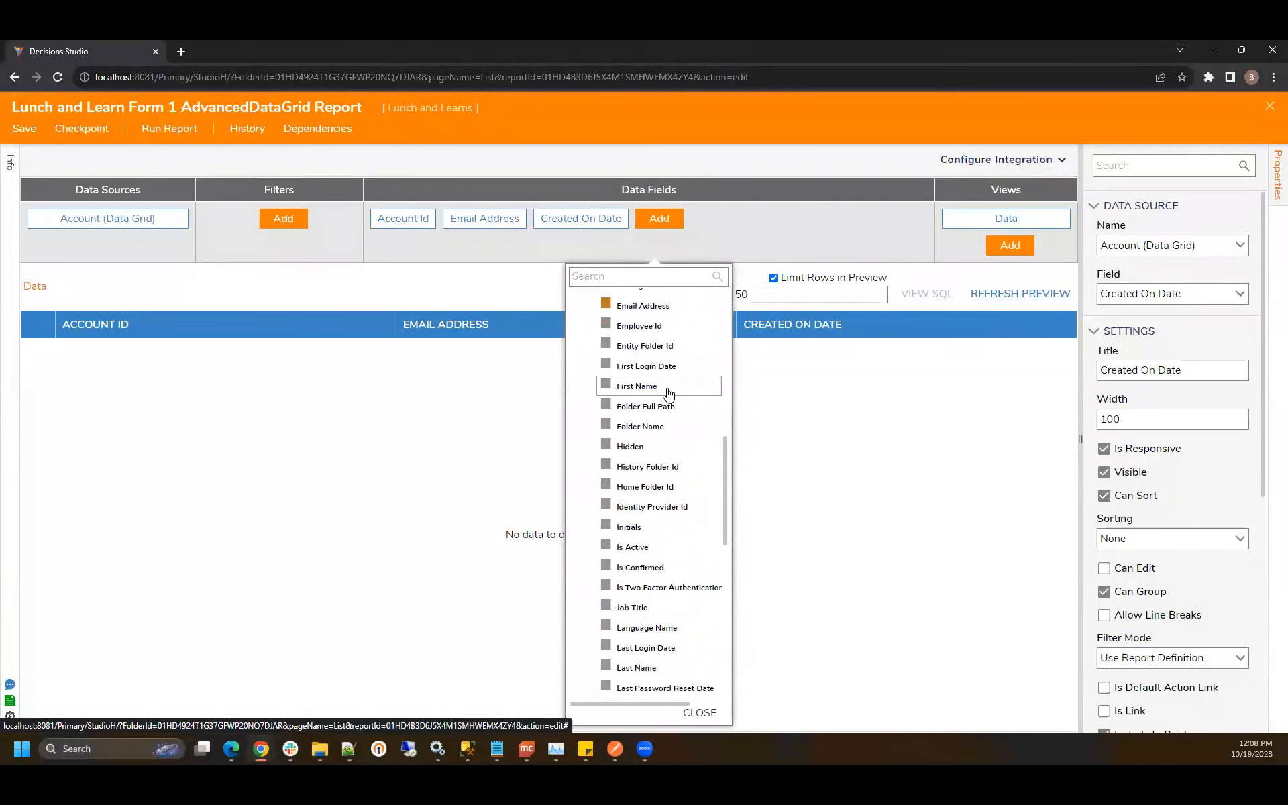
{"action": "scroll", "coordinate": [670, 470], "scroll_direction": "down", "scroll_amount": 2}
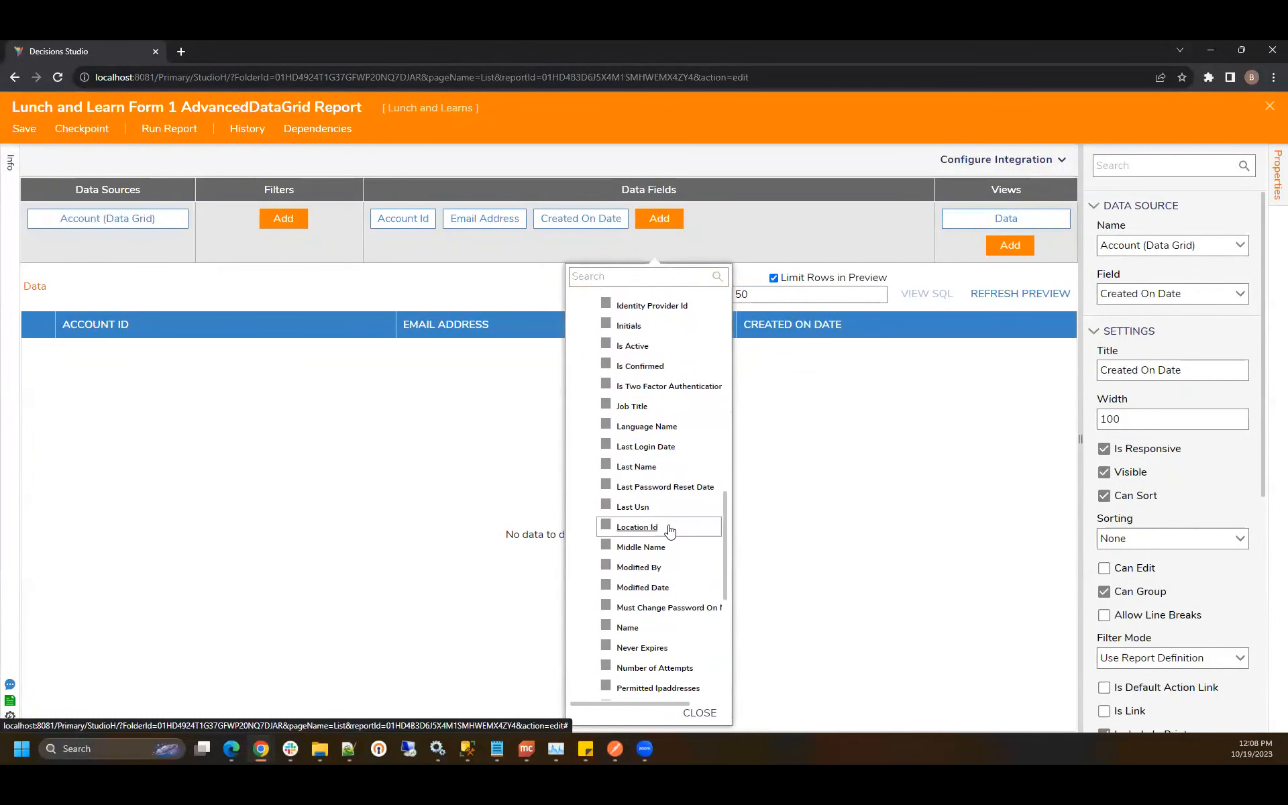
{"action": "scroll", "coordinate": [670, 466], "scroll_direction": "up", "scroll_amount": 10}
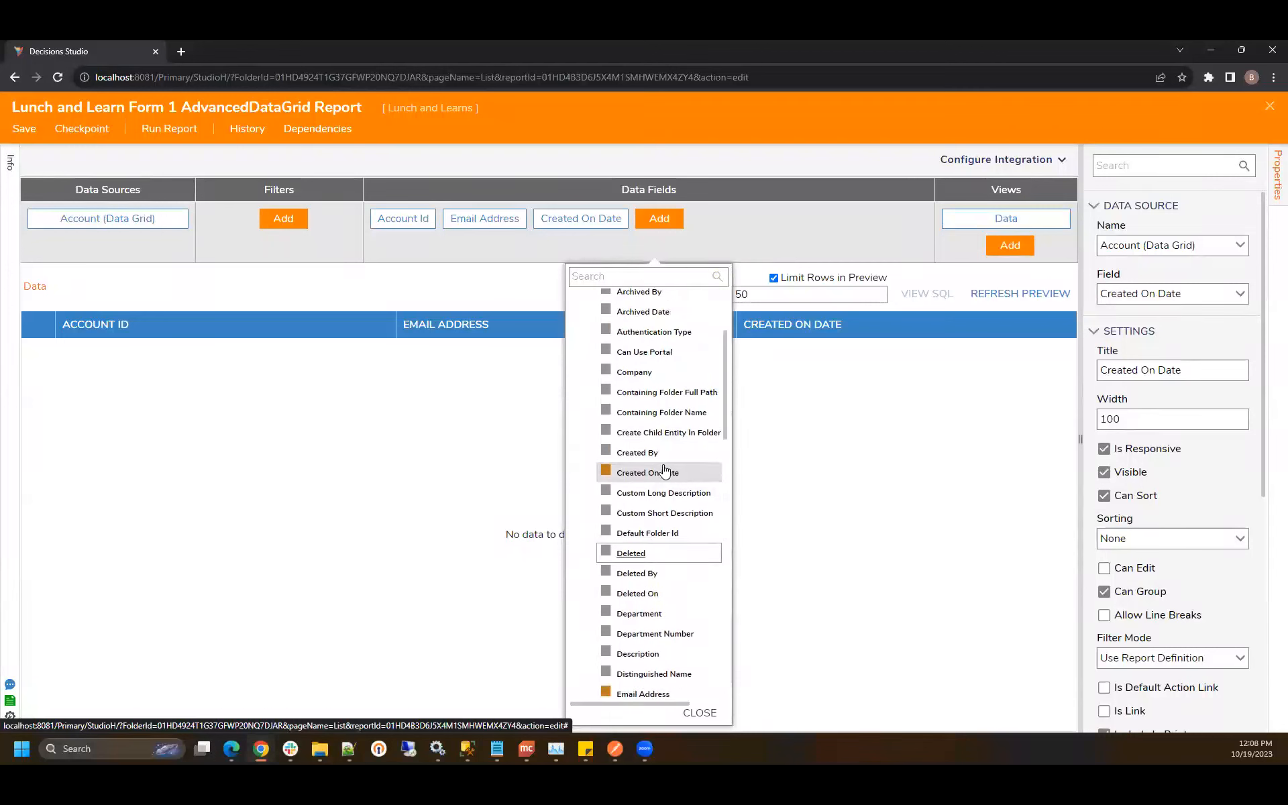
{"action": "scroll", "coordinate": [659, 463], "scroll_direction": "up", "scroll_amount": 1}
{"action": "scroll", "coordinate": [656, 463], "scroll_direction": "down", "scroll_amount": 7}
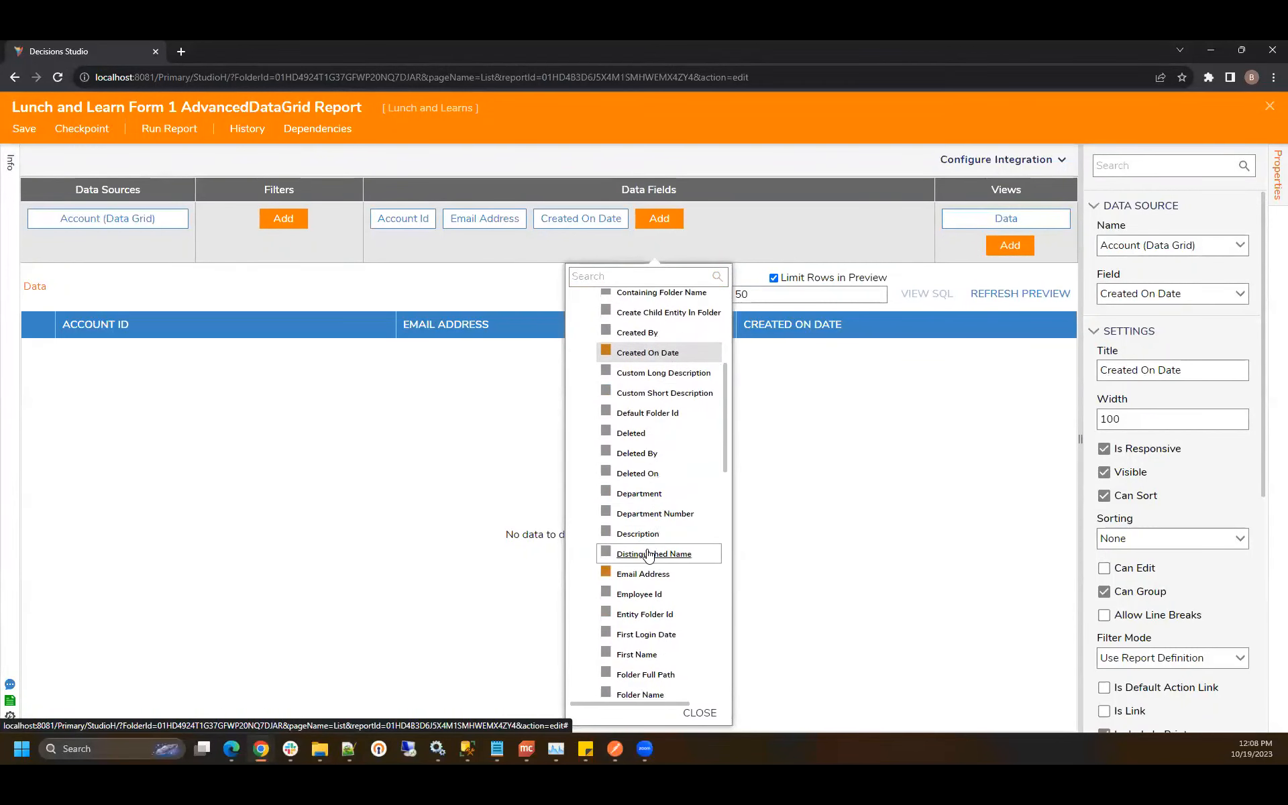
{"action": "left_click", "coordinate": [637, 587]}
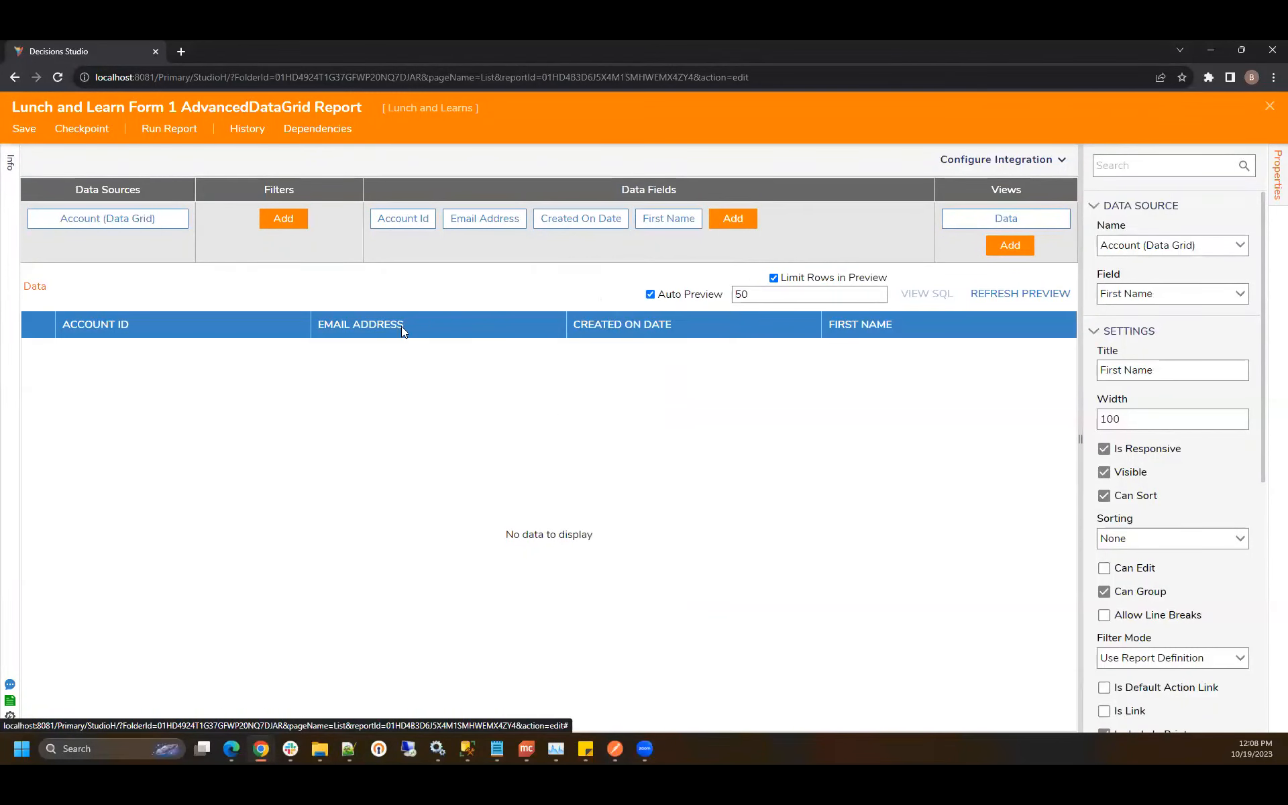
{"action": "left_click", "coordinate": [31, 131]}
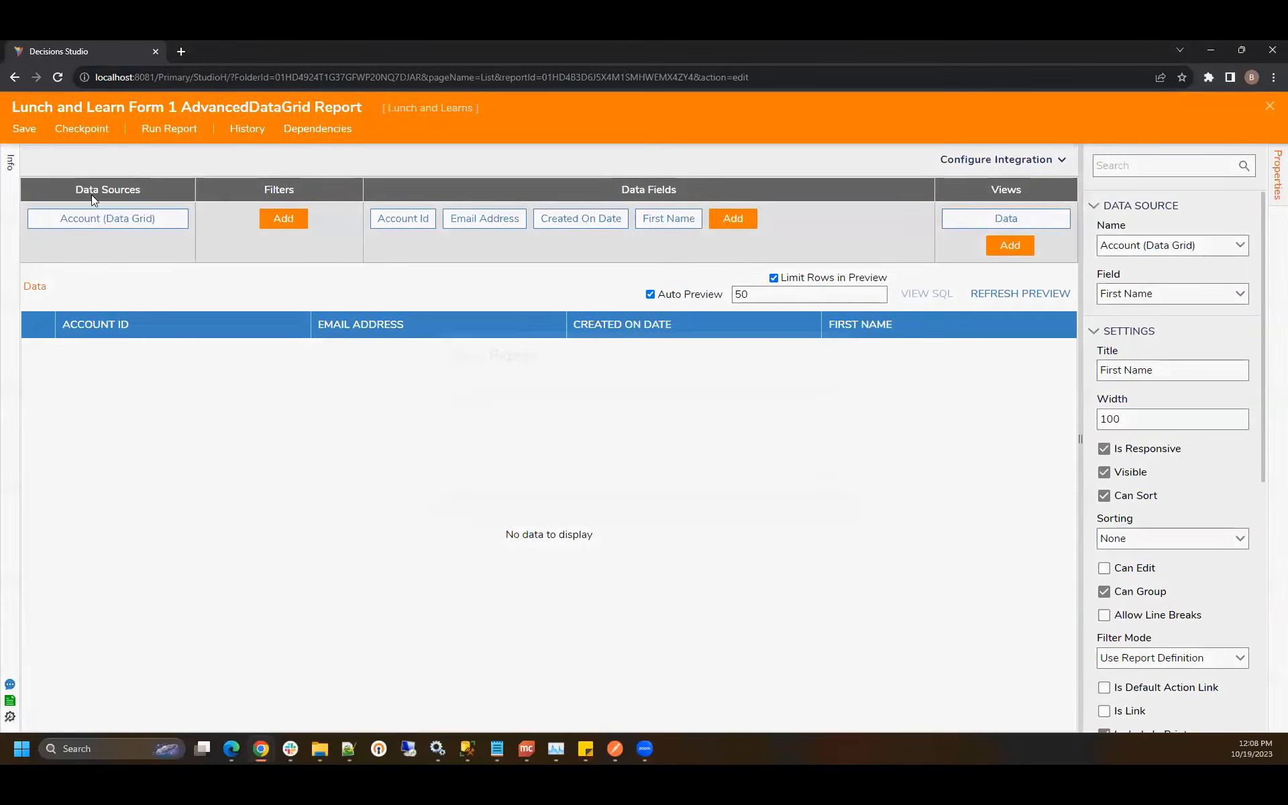
{"action": "left_click", "coordinate": [796, 476]}
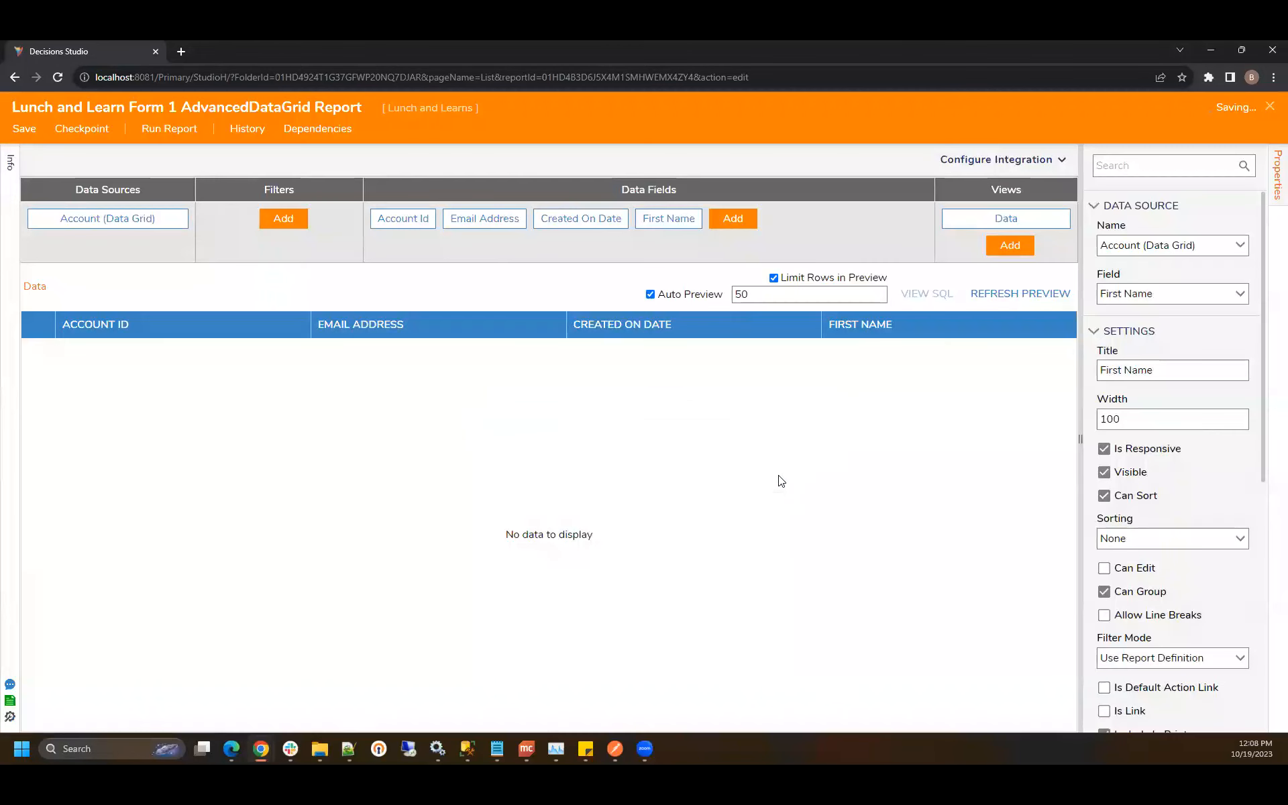
Step: Close the data grid's report and save Lunch and Learn Form 1
{"action": "left_click", "coordinate": [1270, 108]}
{"action": "left_click", "coordinate": [13, 134]}
{"action": "left_click", "coordinate": [832, 482]}
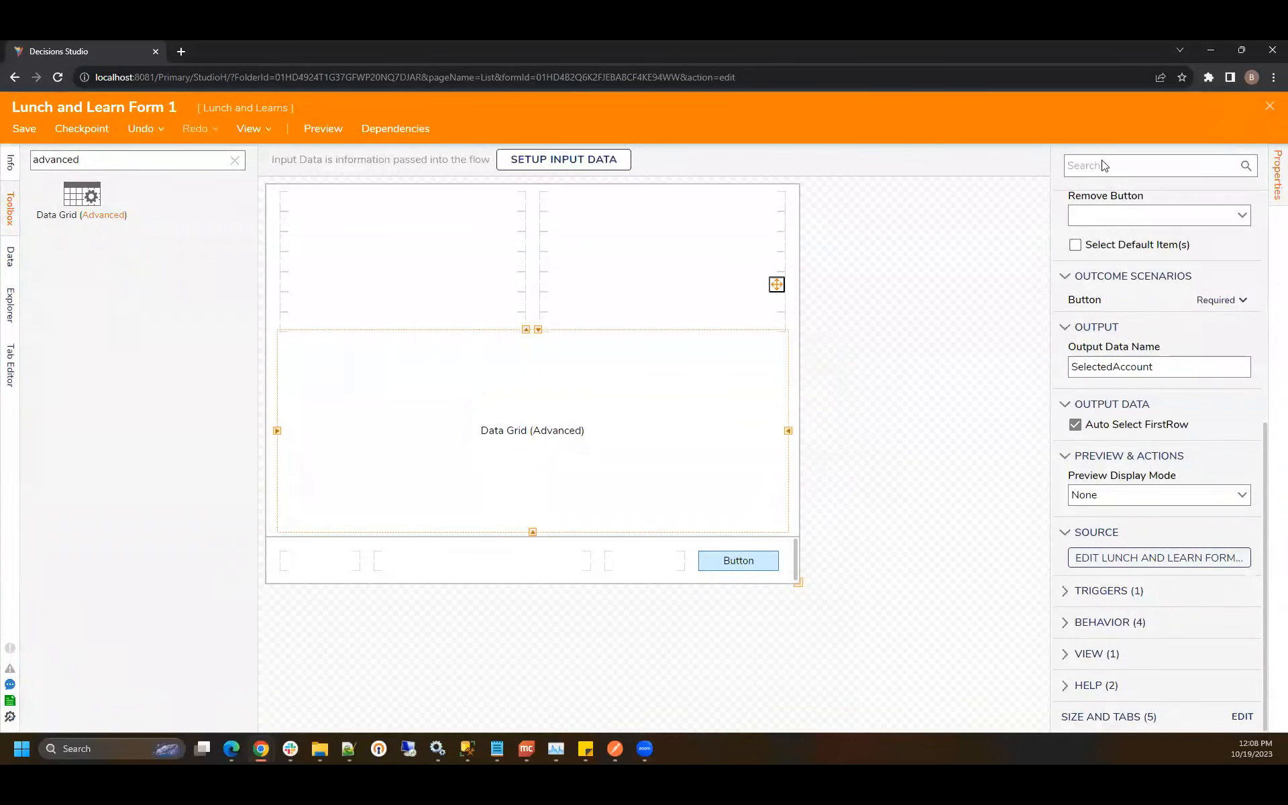
Step: Close the form, add a Fetch Entities step to the flow, and connect Start through it to Lunch and Learn Form 1 and End
{"action": "left_click", "coordinate": [1270, 109]}
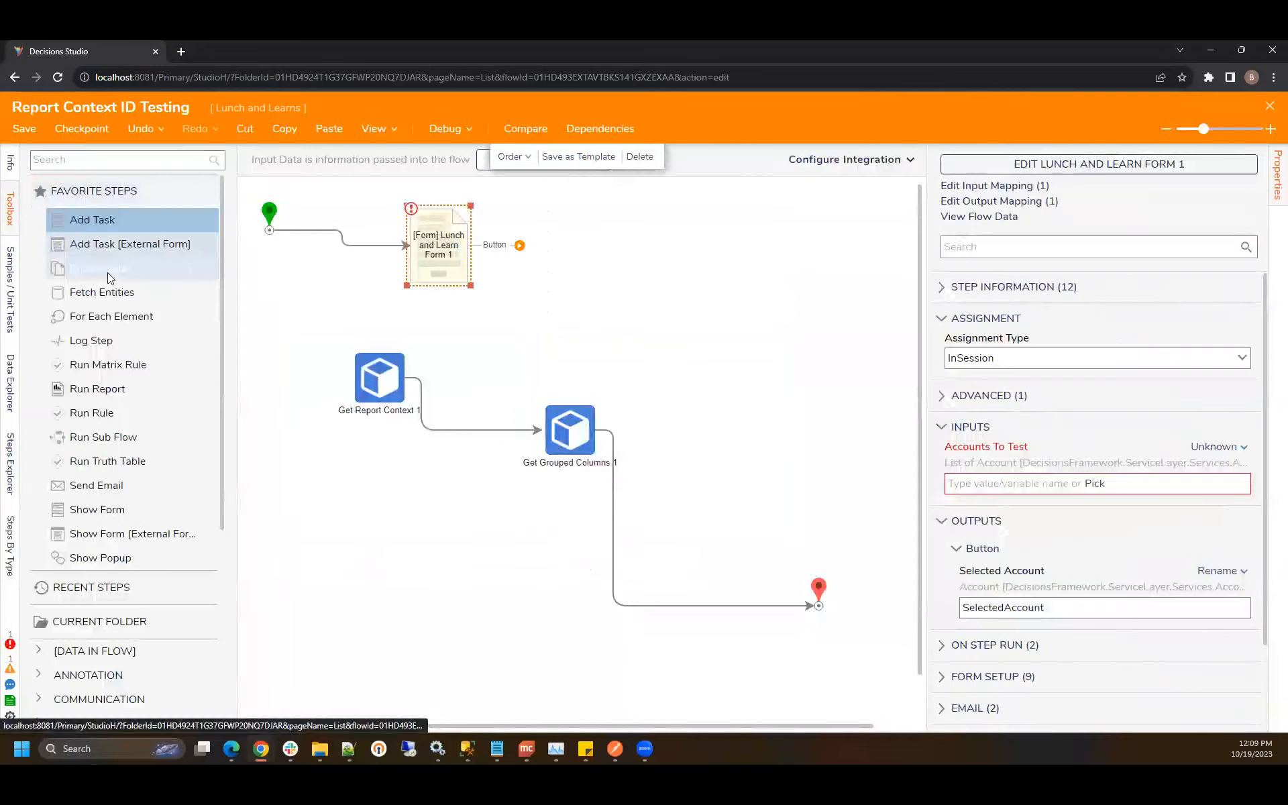
{"action": "left_click_drag", "start_coordinate": [118, 292], "coordinate": [374, 310]}
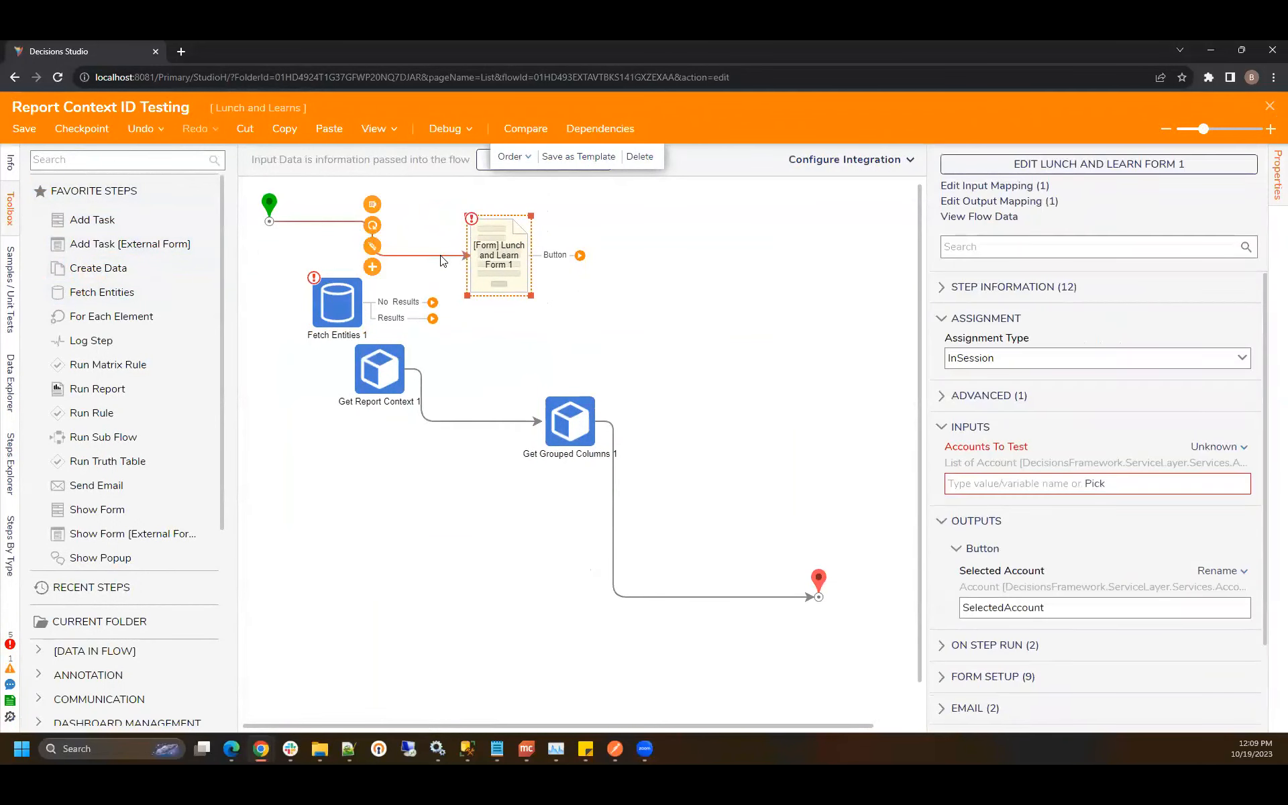
{"action": "left_click", "coordinate": [470, 255]}
{"action": "left_click_drag", "start_coordinate": [471, 257], "coordinate": [338, 277]}
{"action": "left_click_drag", "start_coordinate": [433, 318], "coordinate": [486, 293]}
{"action": "left_click_drag", "start_coordinate": [556, 256], "coordinate": [816, 596]}
Step: Set the Fetch Entities step's type name to Account
{"action": "left_click", "coordinate": [504, 270]}
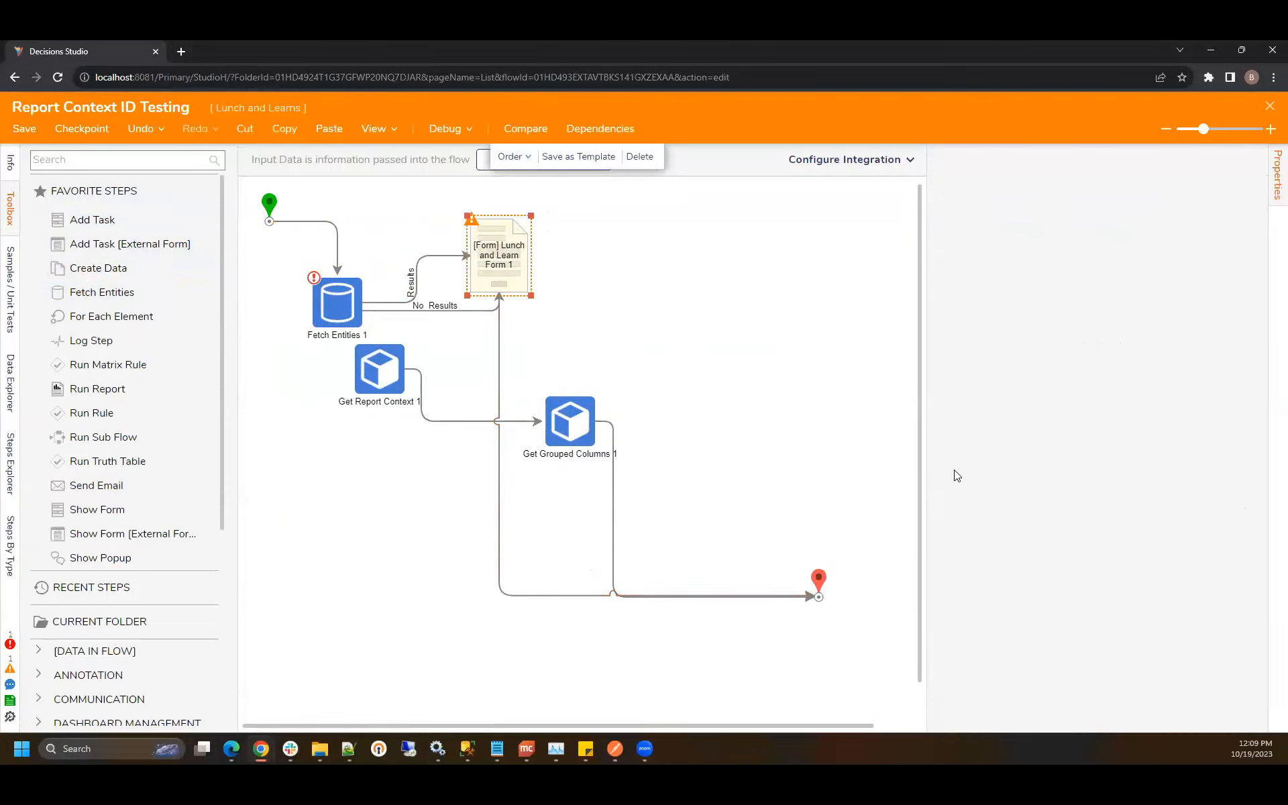
{"action": "left_click", "coordinate": [329, 316]}
{"action": "left_click", "coordinate": [1073, 346]}
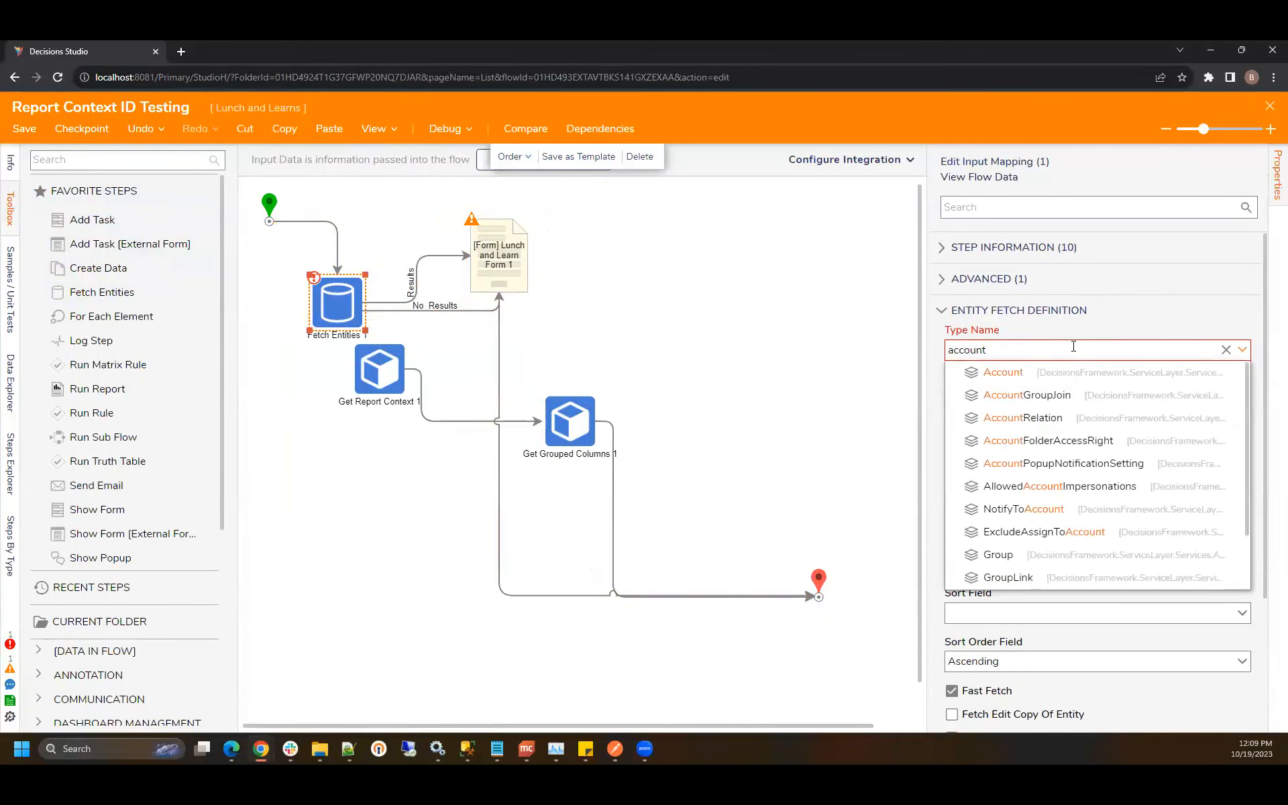
{"action": "left_click", "coordinate": [1064, 372]}
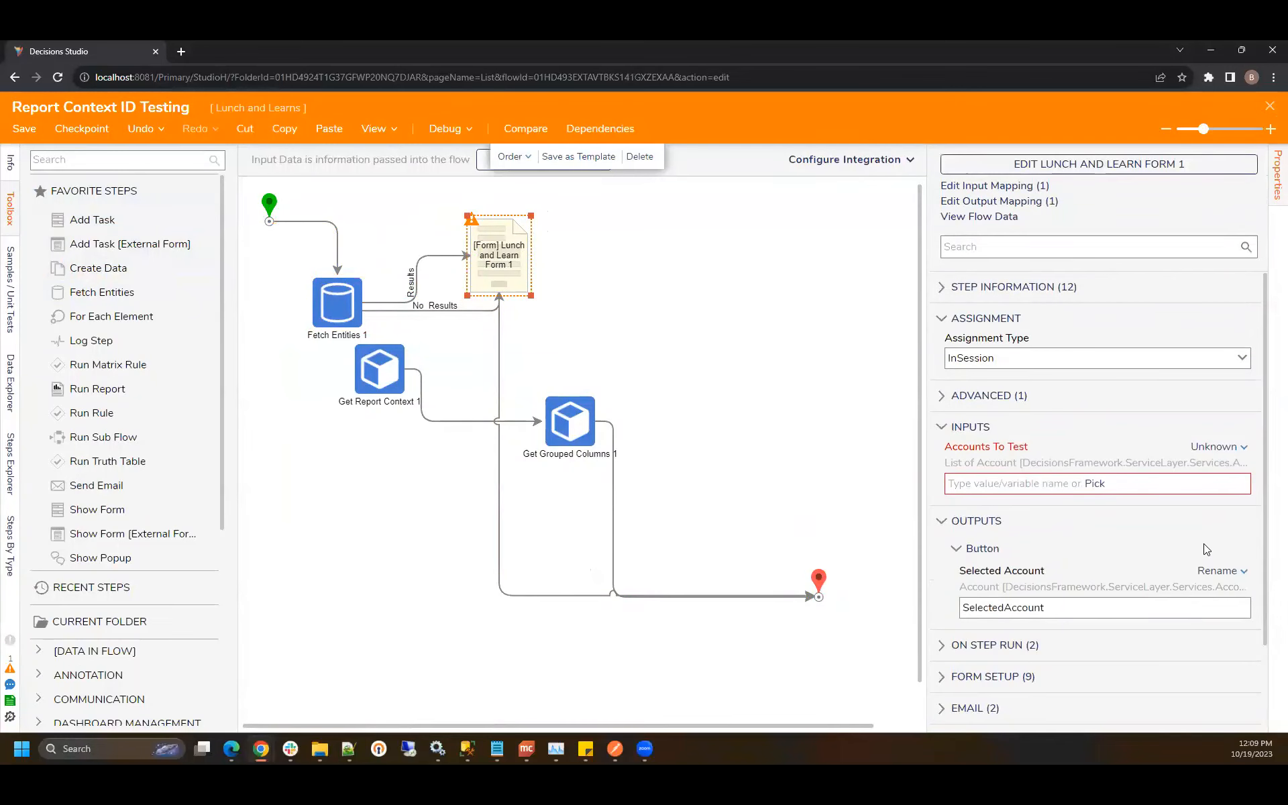
Step: Map the form step's AccountsToTest input to Entity Results from the flow
{"action": "left_click", "coordinate": [1095, 483]}
{"action": "left_click", "coordinate": [624, 328]}
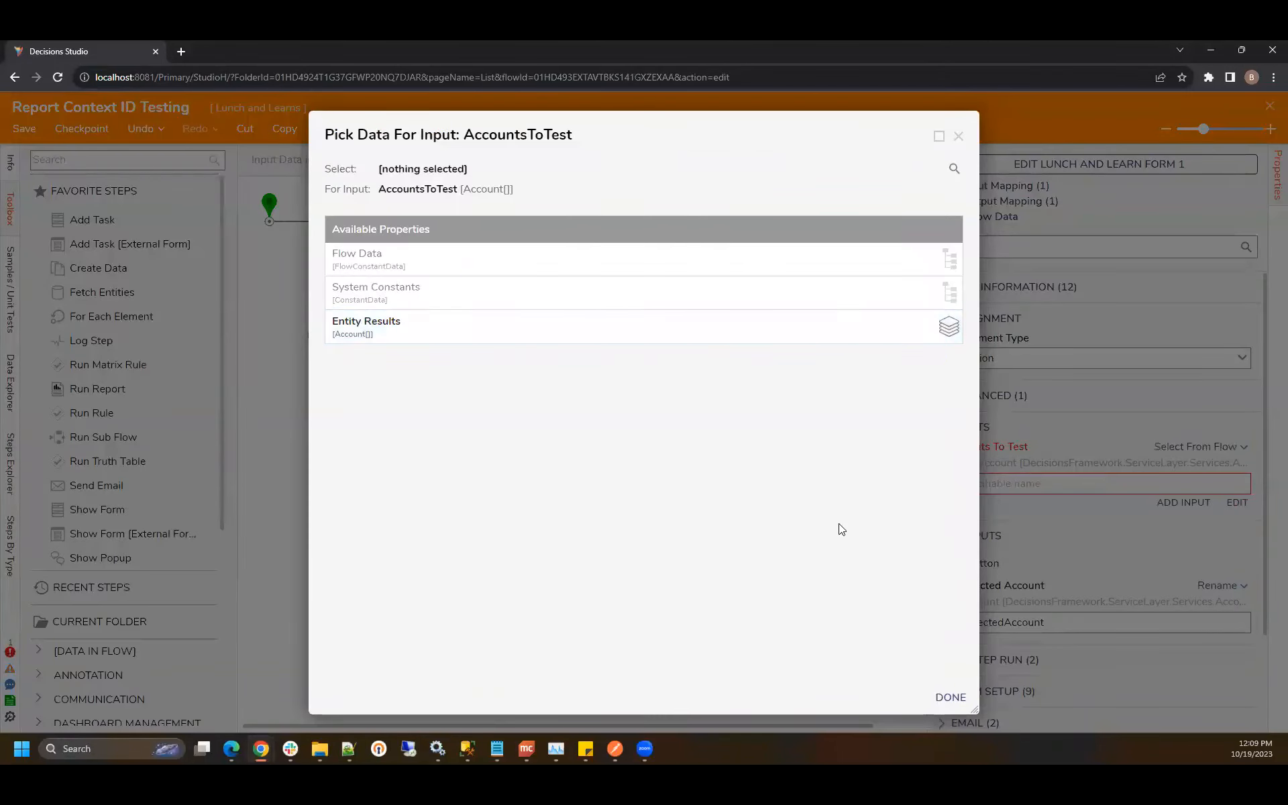
{"action": "left_click", "coordinate": [950, 697]}
{"action": "left_click", "coordinate": [687, 417]}
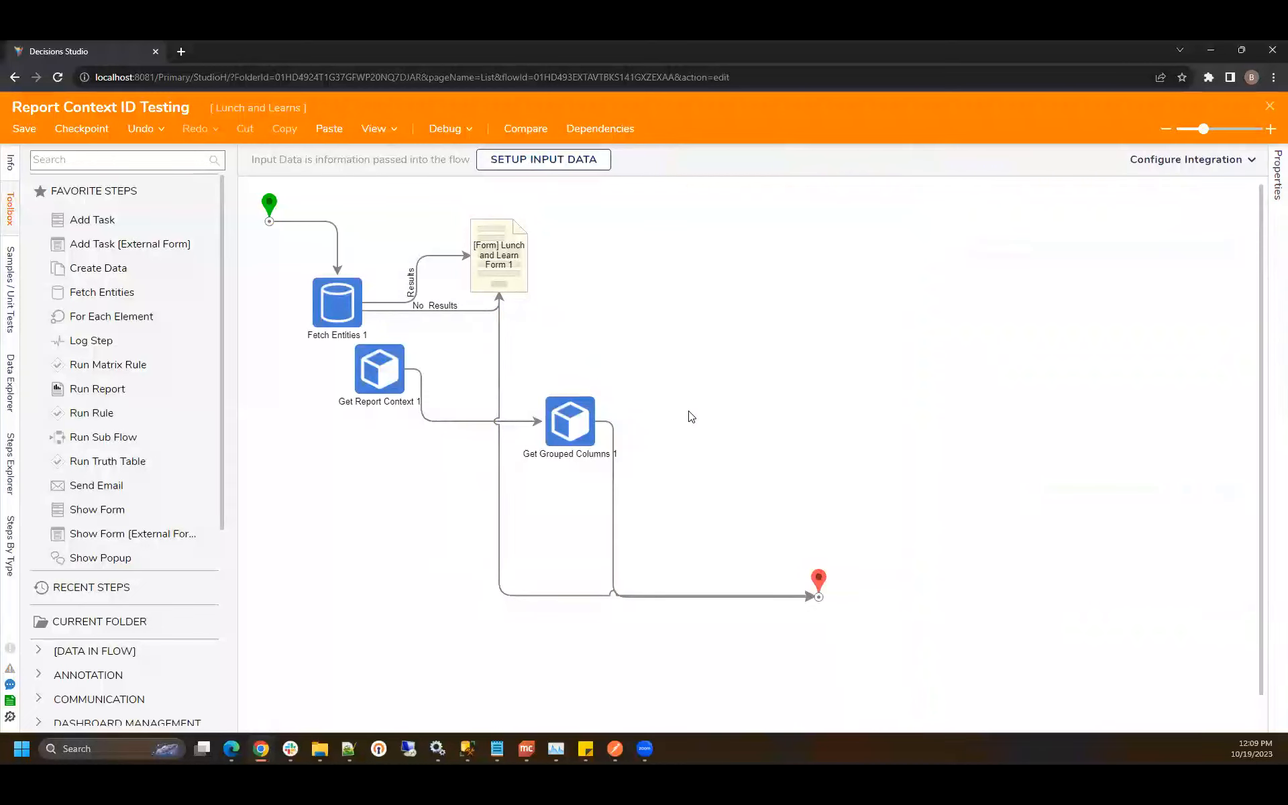
Step: Save the flow and move the Get Report Context and Get Grouped Columns steps lower on the canvas
{"action": "left_click", "coordinate": [24, 128]}
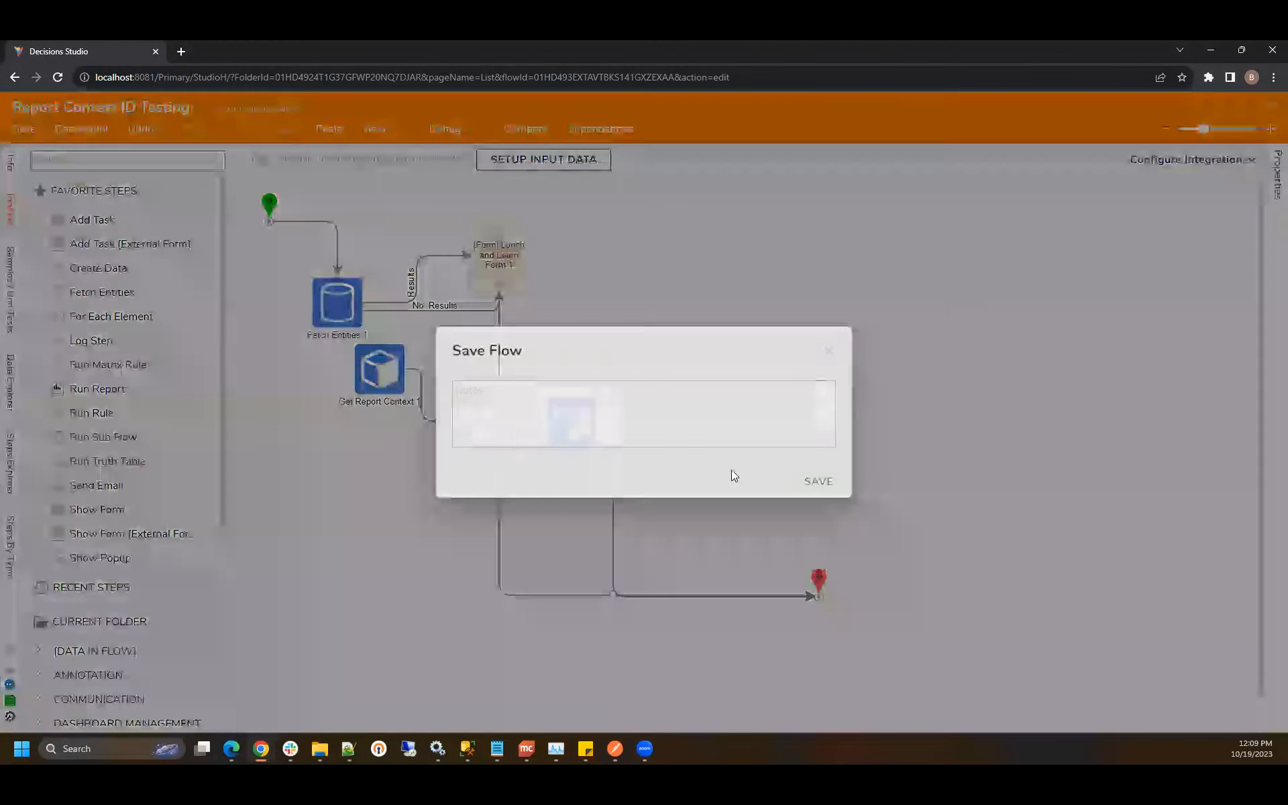
{"action": "left_click", "coordinate": [798, 484]}
{"action": "left_click_drag", "start_coordinate": [381, 370], "coordinate": [341, 519]}
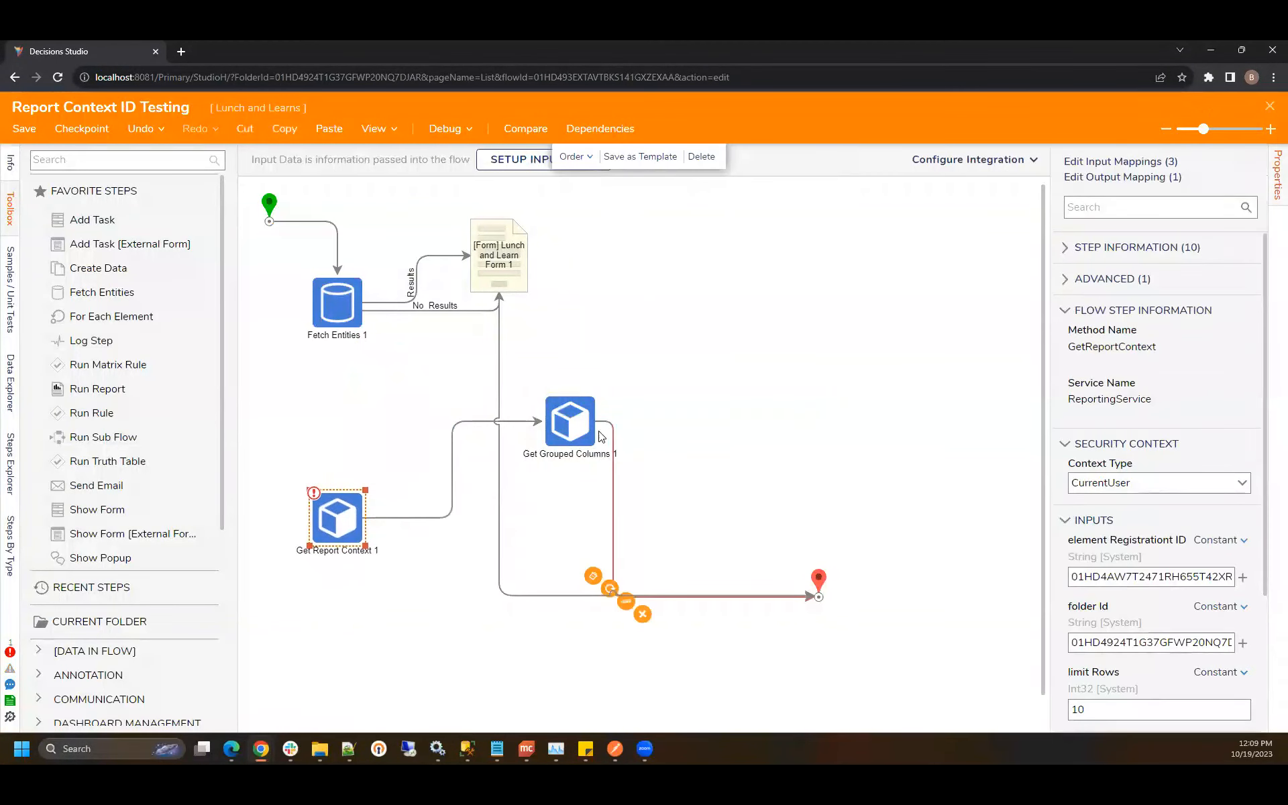
{"action": "left_click_drag", "start_coordinate": [574, 430], "coordinate": [542, 560]}
Step: Review the Fetch Entities and Lunch and Learn Form 1 steps, and move the form step farther from Fetch Entities
{"action": "left_click", "coordinate": [506, 267]}
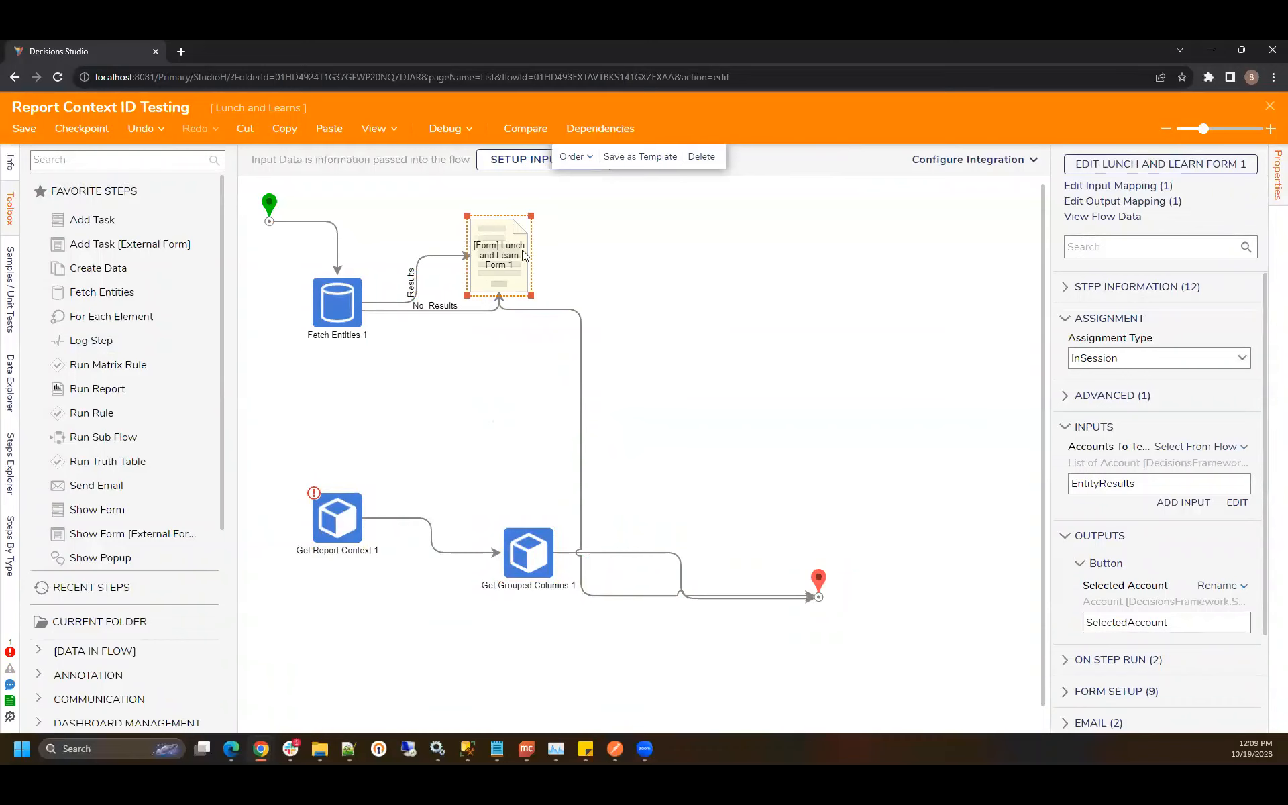
{"action": "left_click", "coordinate": [338, 304]}
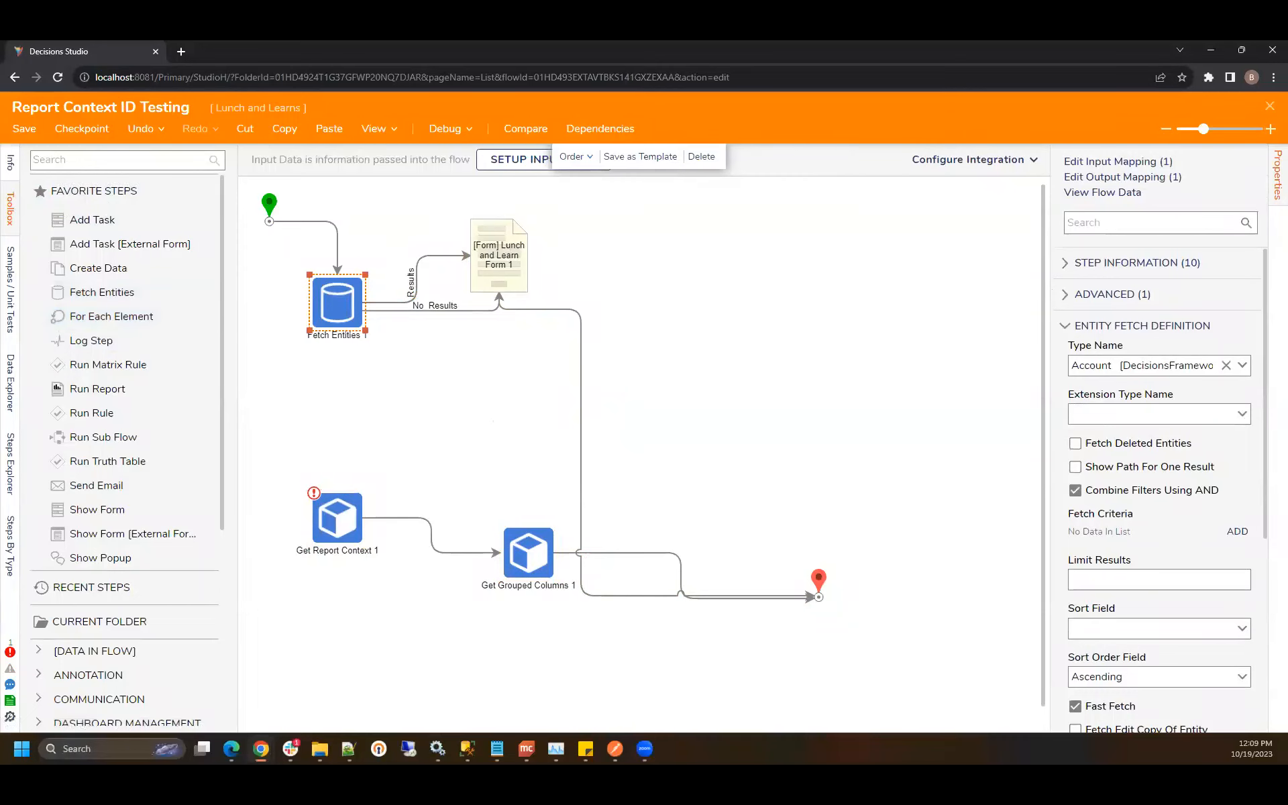
{"action": "left_click", "coordinate": [505, 263]}
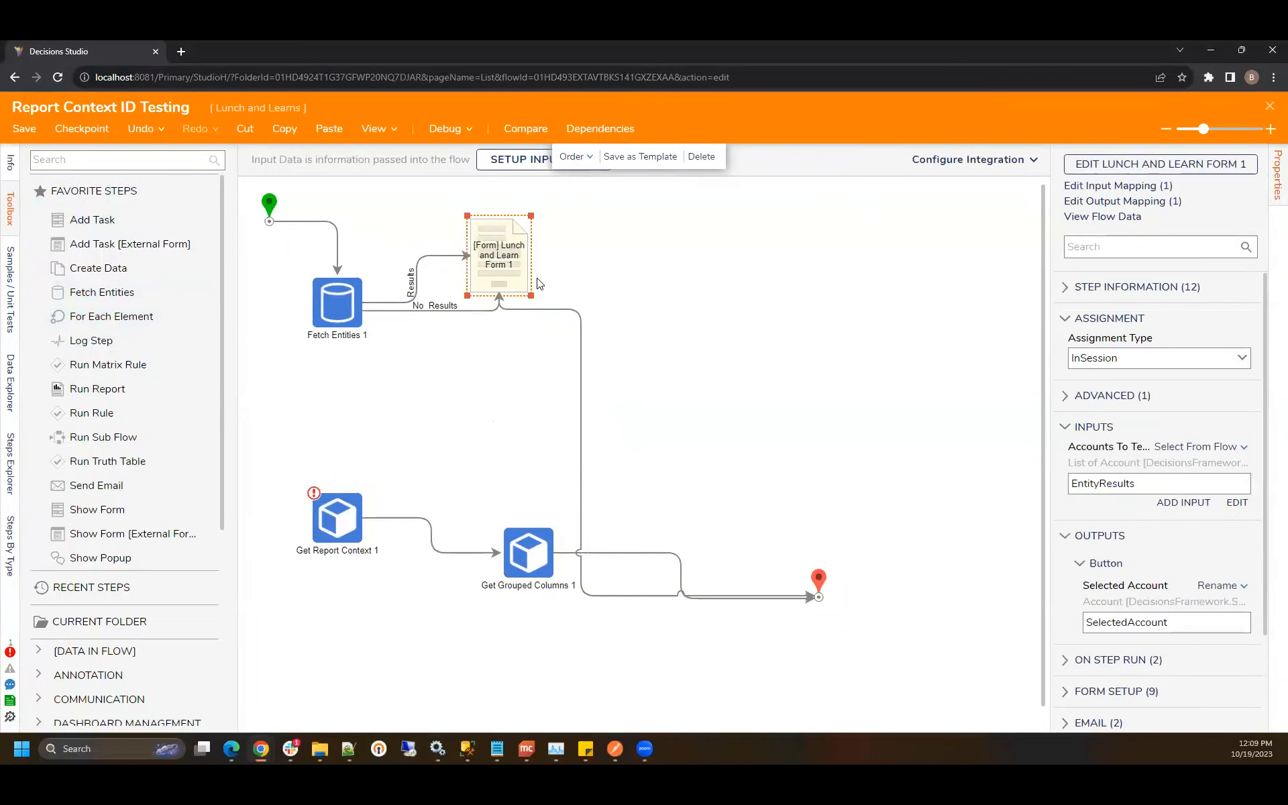
{"action": "left_click", "coordinate": [1078, 167]}
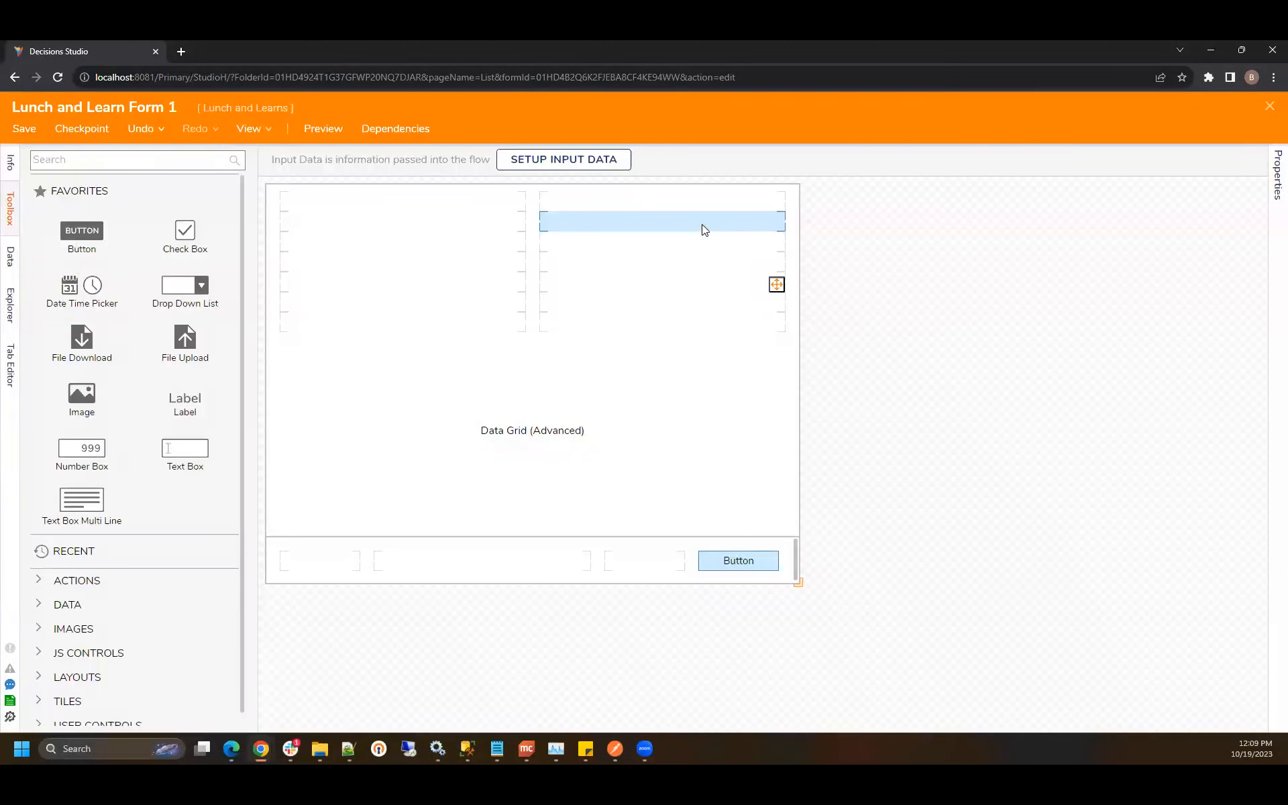
{"action": "left_click", "coordinate": [1269, 108]}
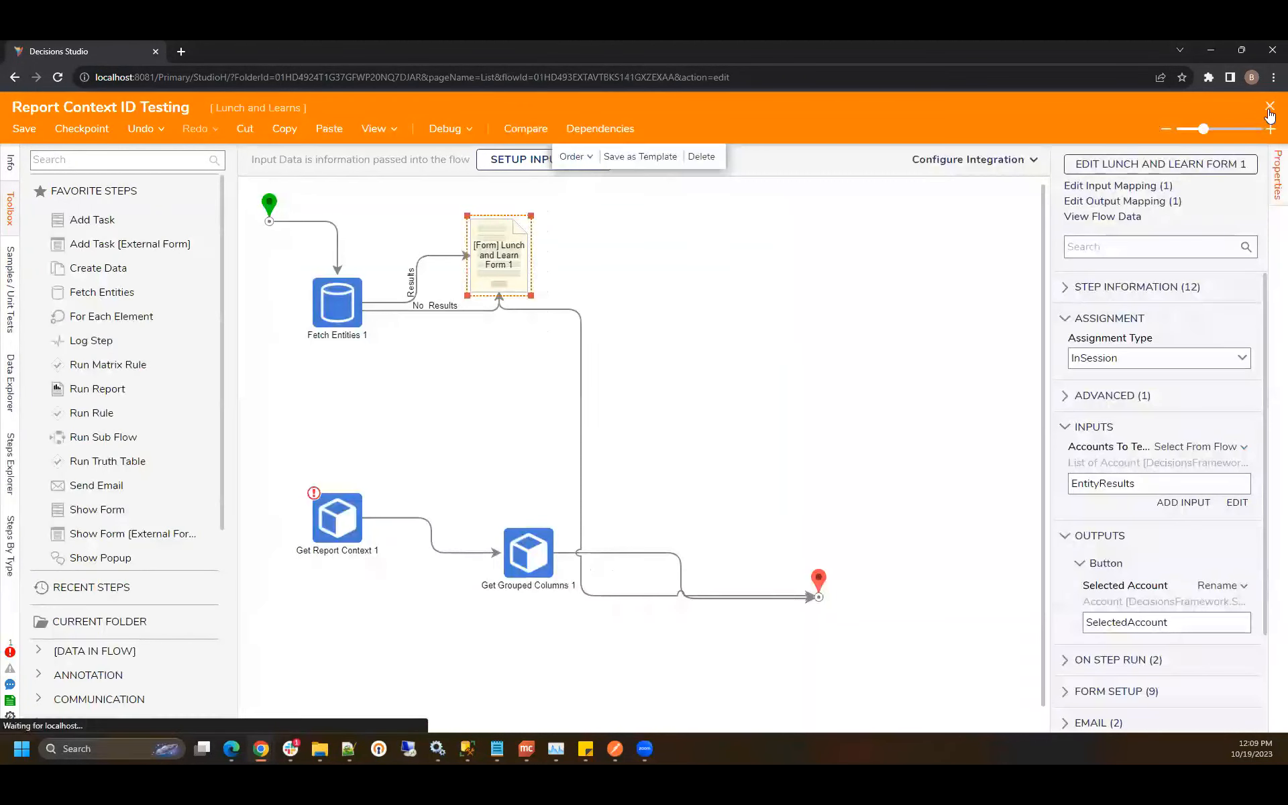
{"action": "left_click_drag", "start_coordinate": [522, 267], "coordinate": [584, 263]}
Step: Expand the ReportingService steps within the Integration internal services and widen the step list
{"action": "scroll", "coordinate": [187, 388], "scroll_direction": "down", "scroll_amount": 5}
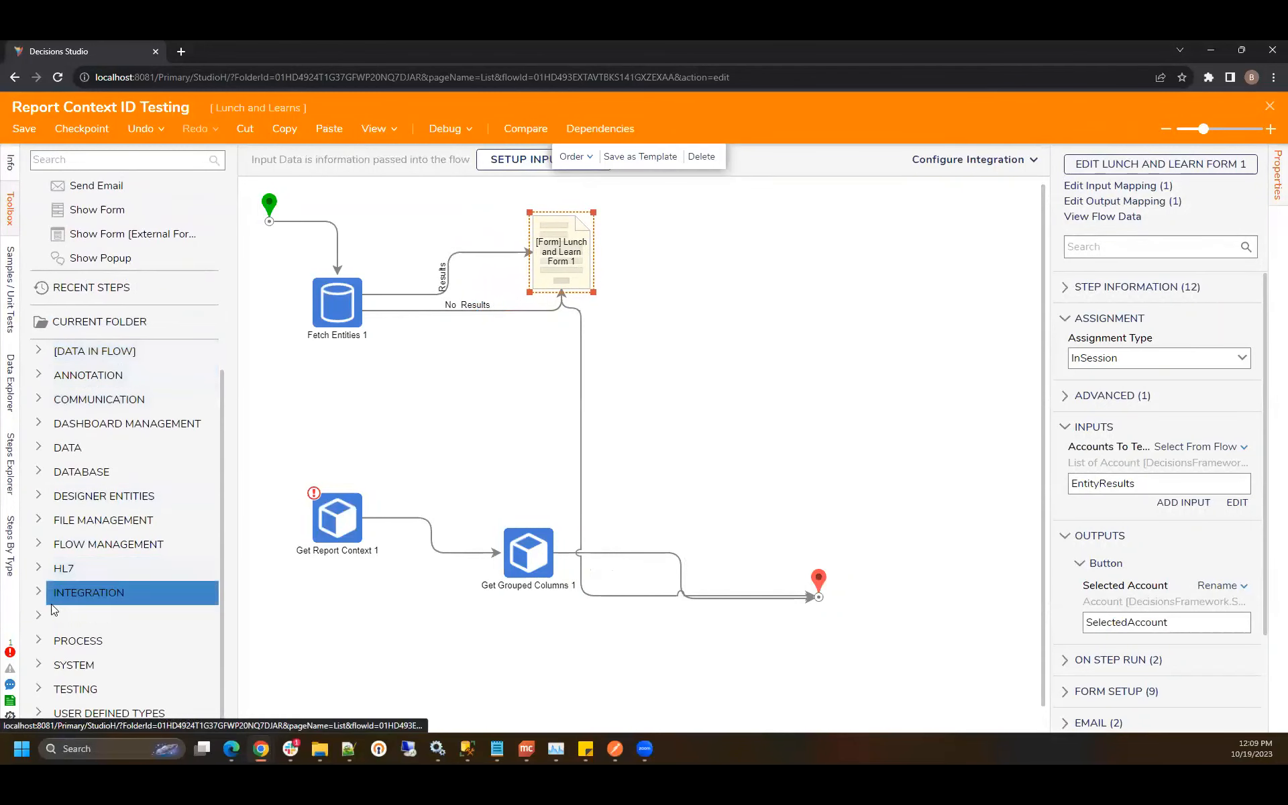
{"action": "left_click", "coordinate": [74, 592]}
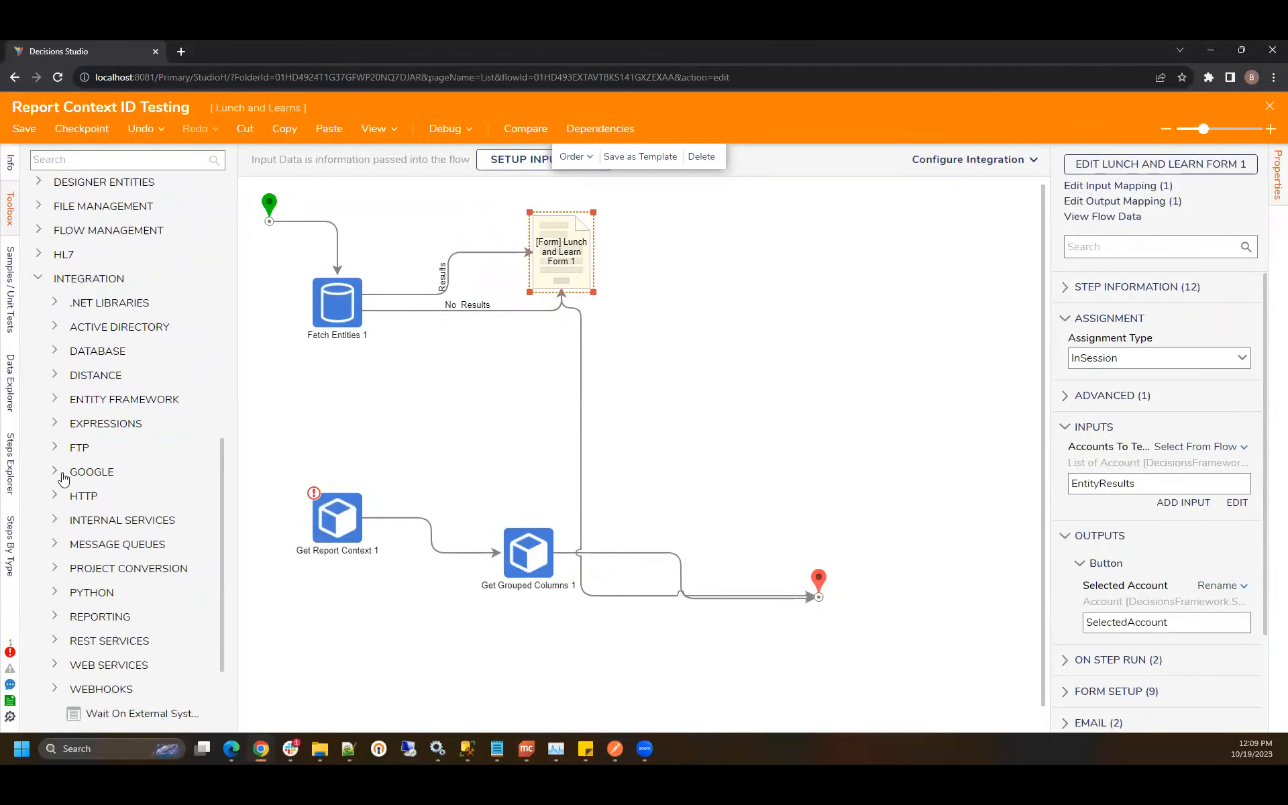
{"action": "scroll", "coordinate": [63, 412], "scroll_direction": "down", "scroll_amount": 2}
{"action": "left_click", "coordinate": [55, 401]}
{"action": "scroll", "coordinate": [67, 413], "scroll_direction": "down", "scroll_amount": 5}
{"action": "scroll", "coordinate": [67, 414], "scroll_direction": "down", "scroll_amount": 20}
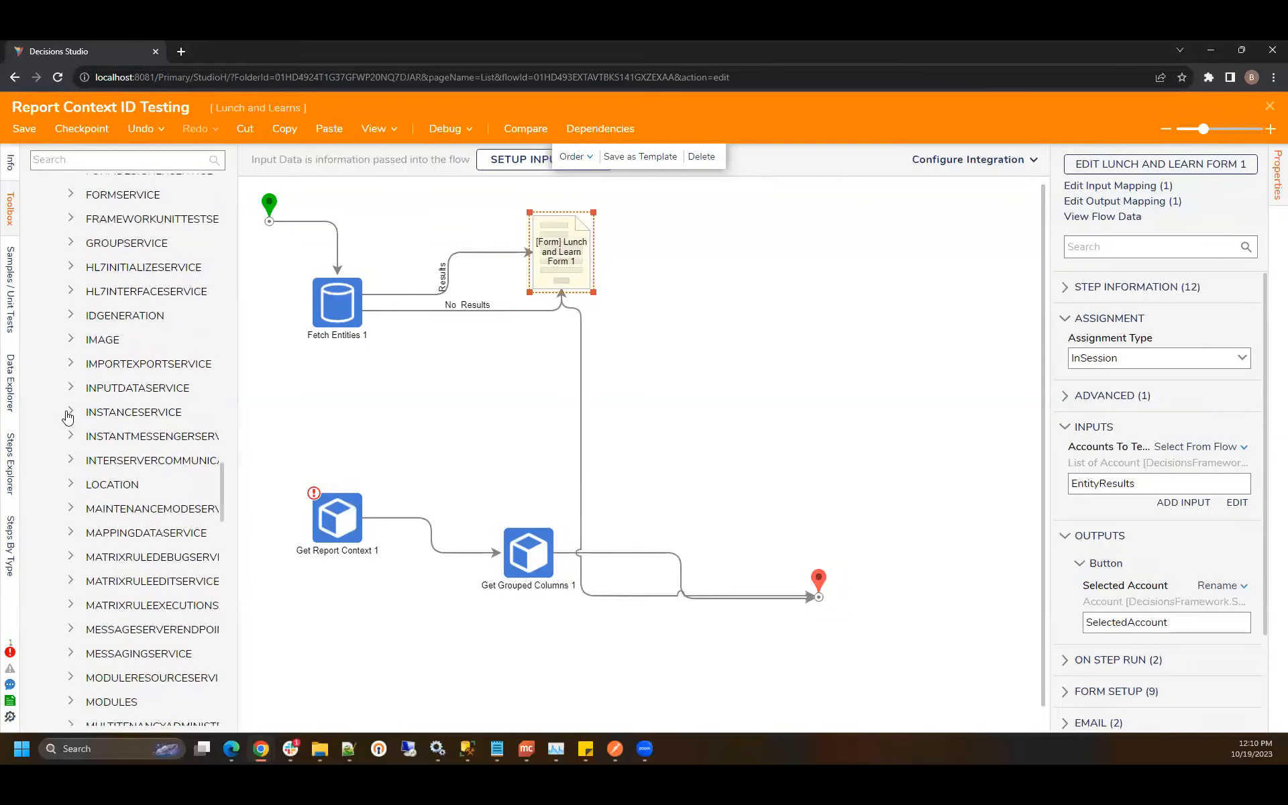
{"action": "scroll", "coordinate": [80, 436], "scroll_direction": "down", "scroll_amount": 5}
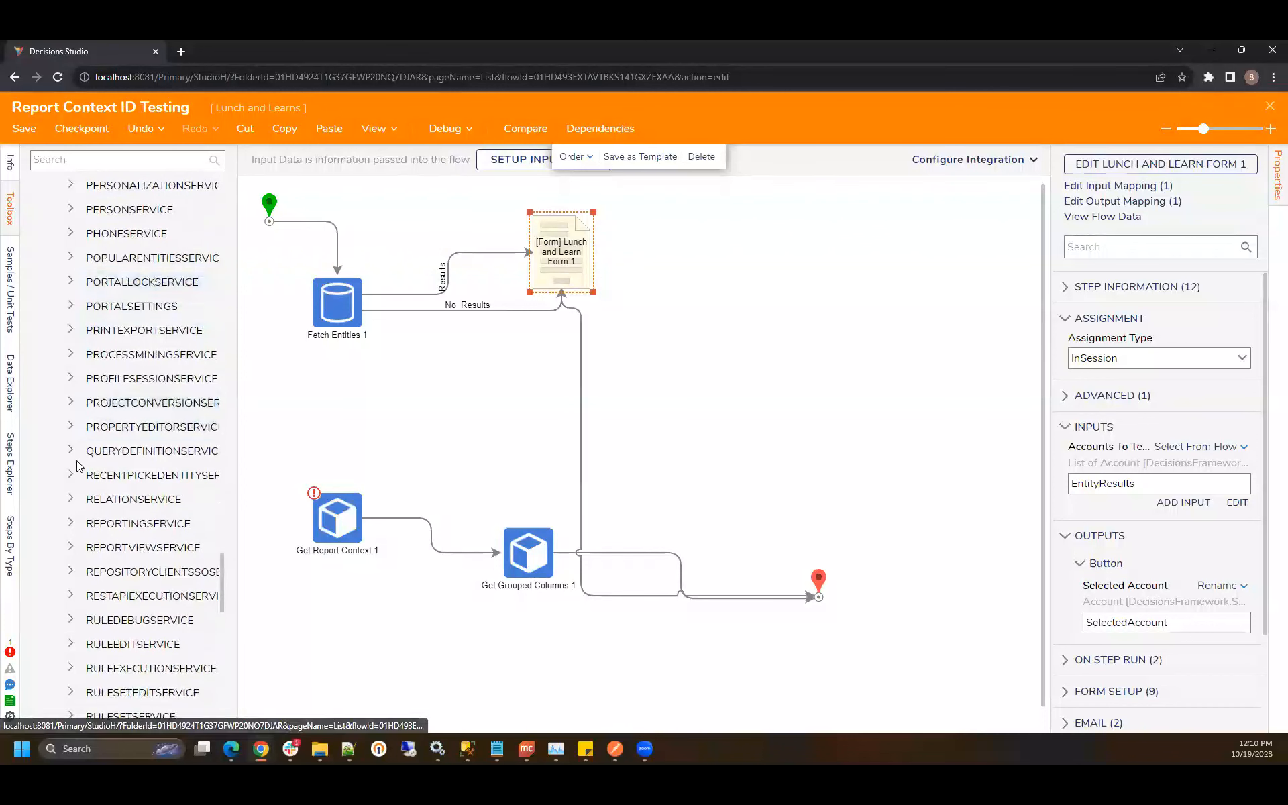
{"action": "left_click", "coordinate": [72, 524]}
{"action": "scroll", "coordinate": [74, 520], "scroll_direction": "down", "scroll_amount": 5}
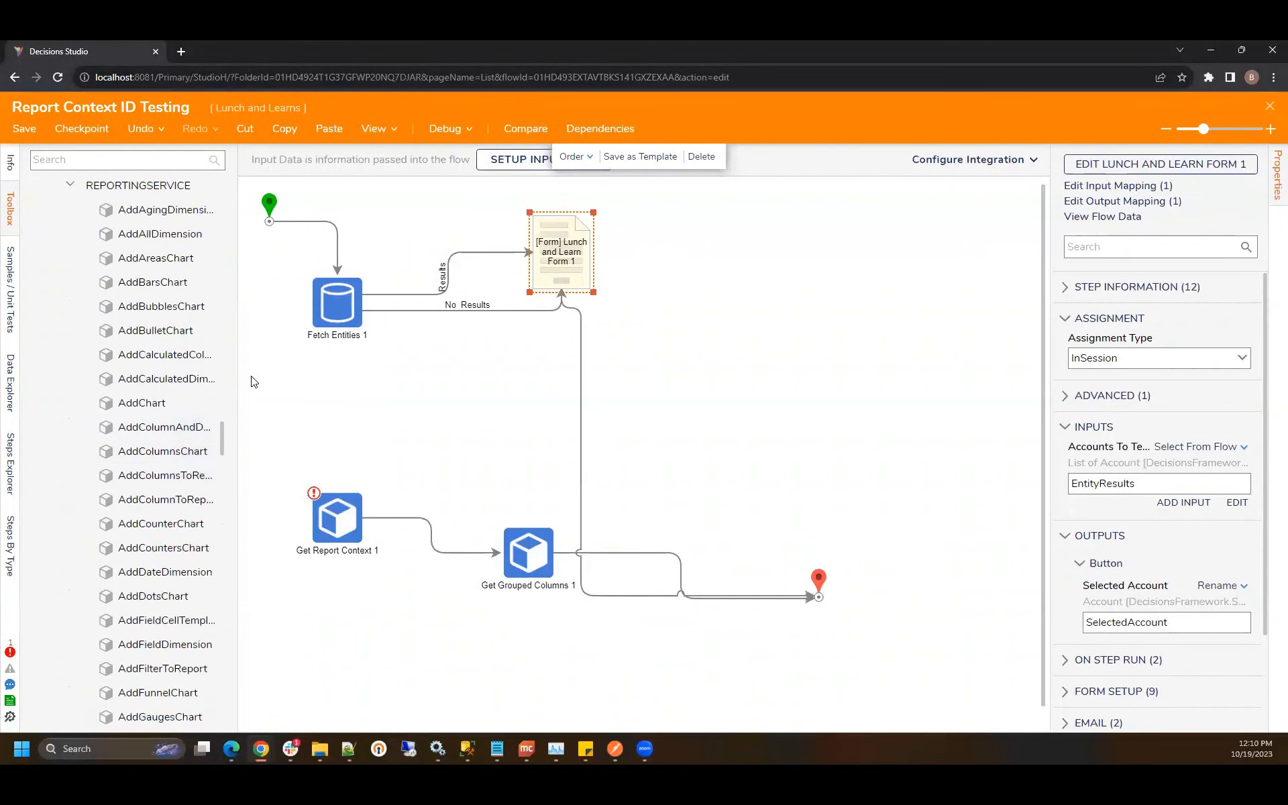
{"action": "left_click_drag", "start_coordinate": [234, 374], "coordinate": [393, 373]}
Step: Examine the available ReportingService steps for retrieving, saving and updating reports
{"action": "scroll", "coordinate": [235, 384], "scroll_direction": "down", "scroll_amount": 19}
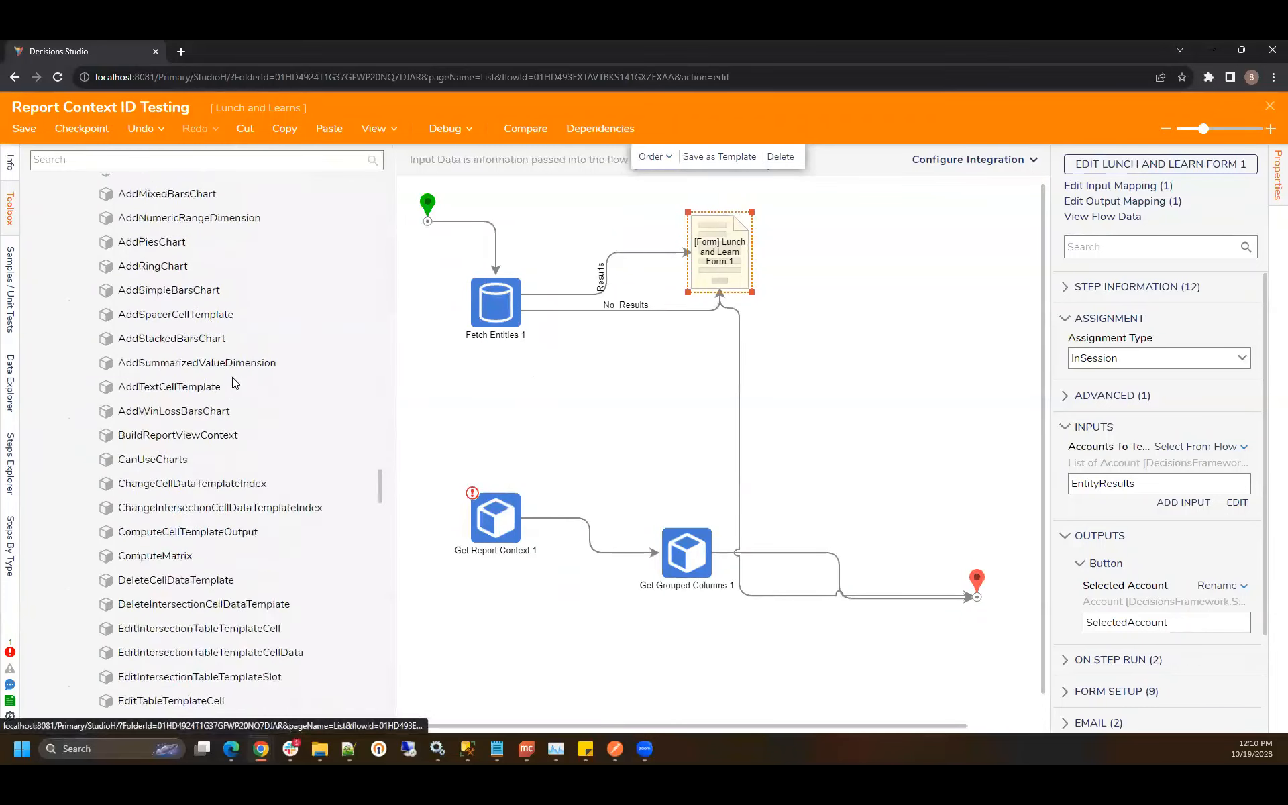
{"action": "scroll", "coordinate": [235, 383], "scroll_direction": "down", "scroll_amount": 15}
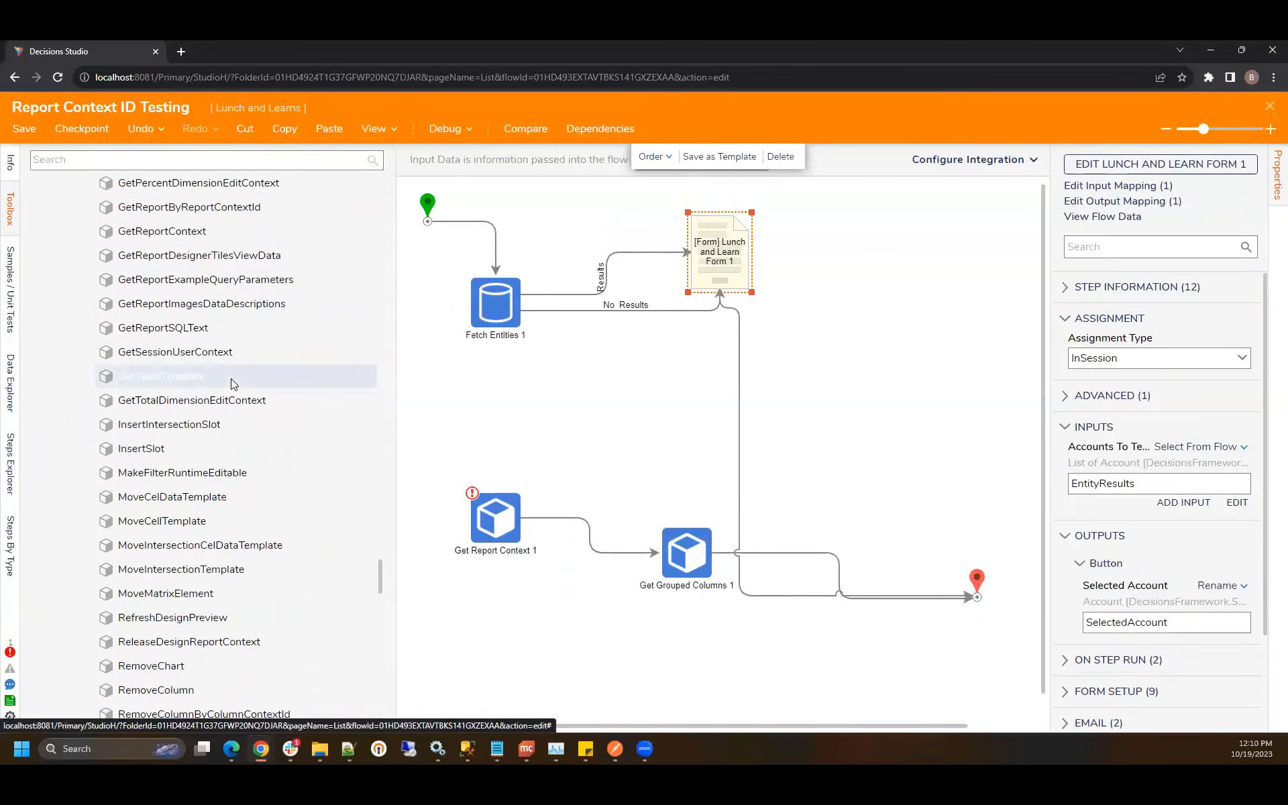
{"action": "scroll", "coordinate": [228, 351], "scroll_direction": "up", "scroll_amount": 2}
{"action": "scroll", "coordinate": [218, 375], "scroll_direction": "down", "scroll_amount": 5}
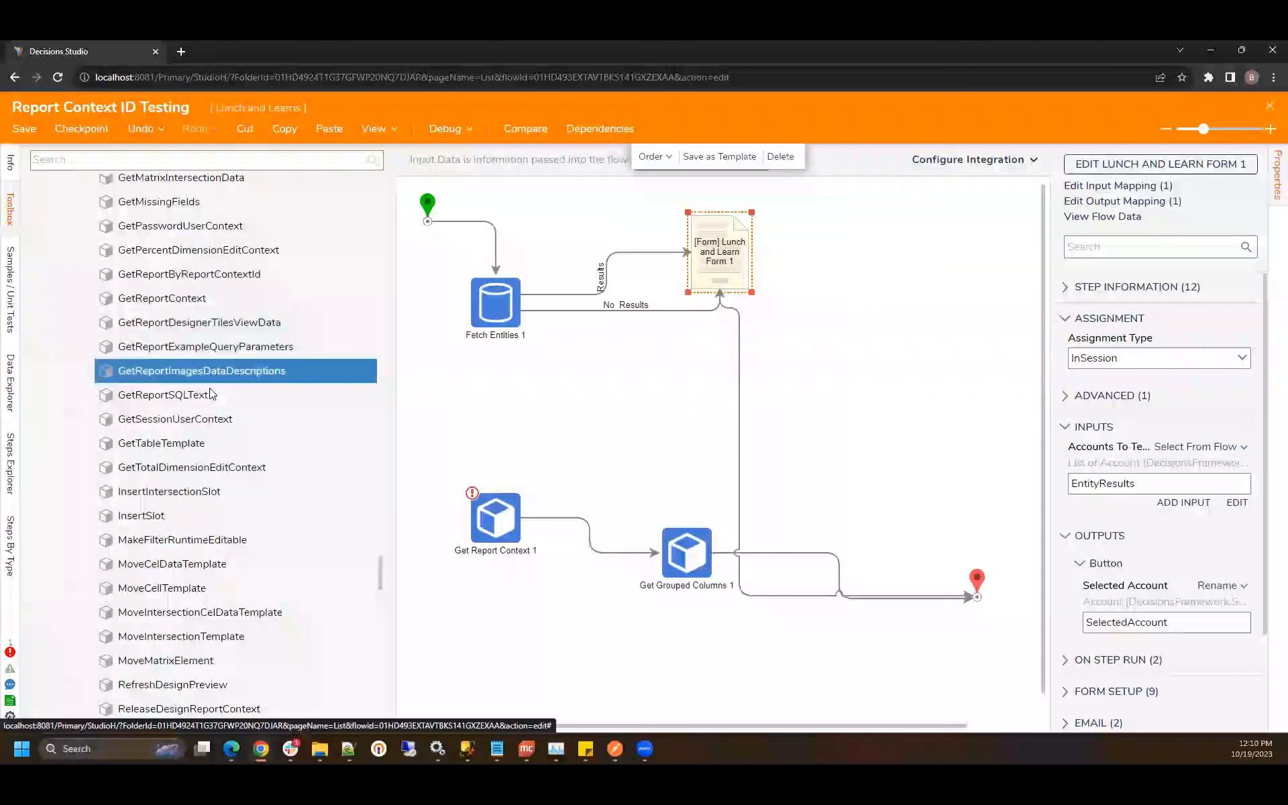
{"action": "scroll", "coordinate": [210, 396], "scroll_direction": "down", "scroll_amount": 3}
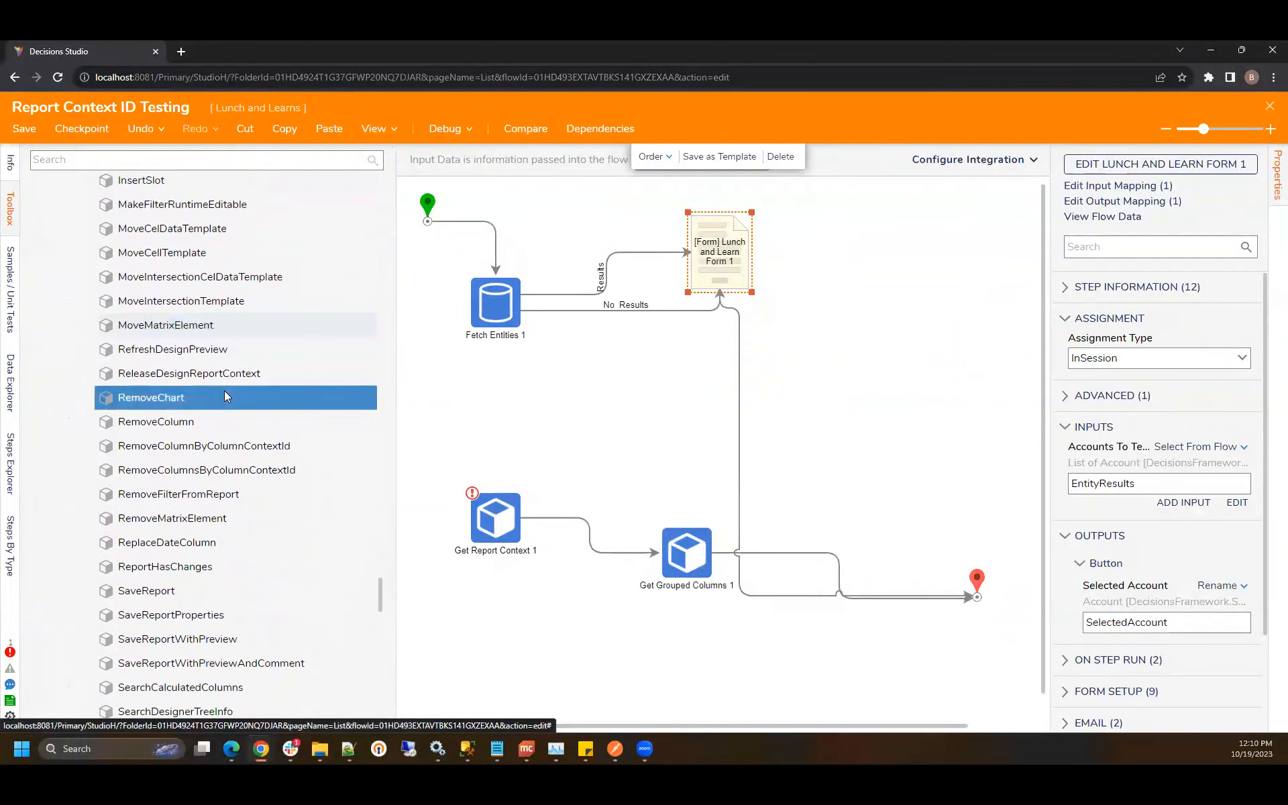
{"action": "scroll", "coordinate": [236, 391], "scroll_direction": "down", "scroll_amount": 3}
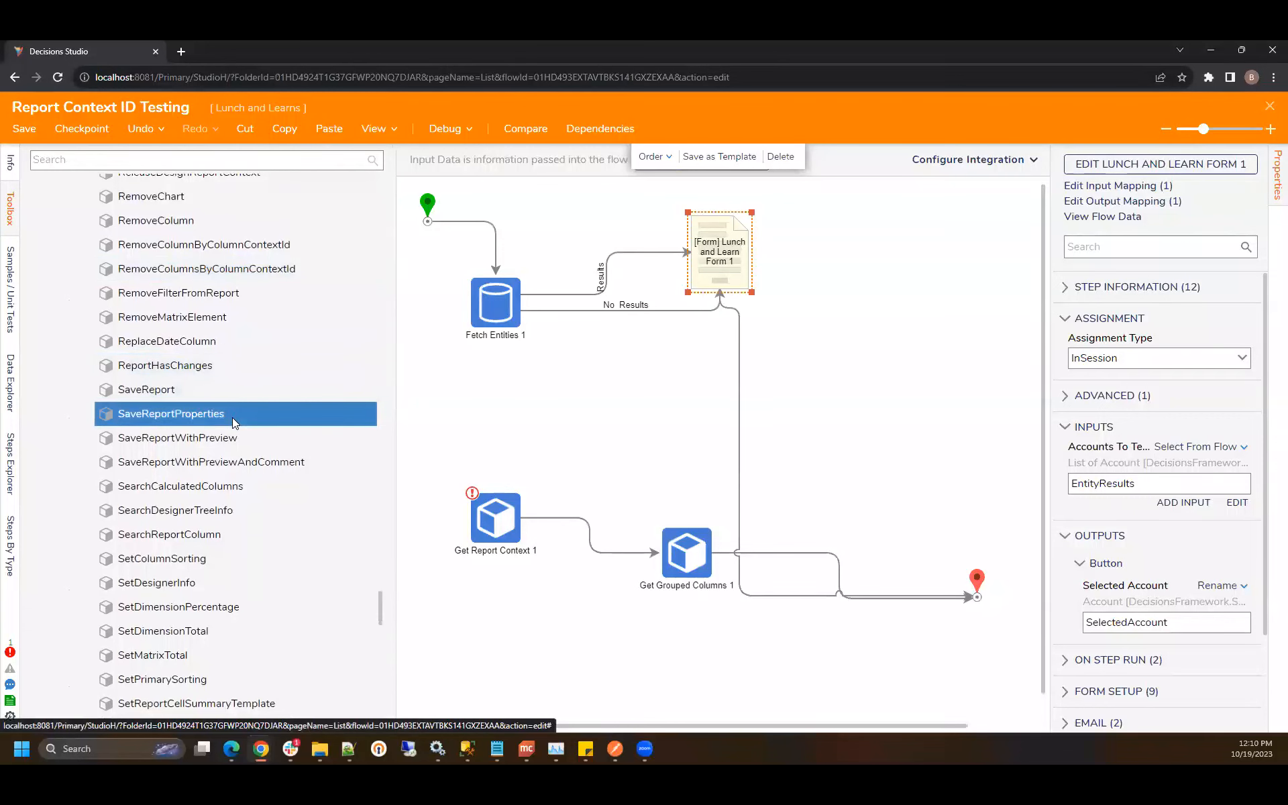
{"action": "scroll", "coordinate": [230, 413], "scroll_direction": "down", "scroll_amount": 2}
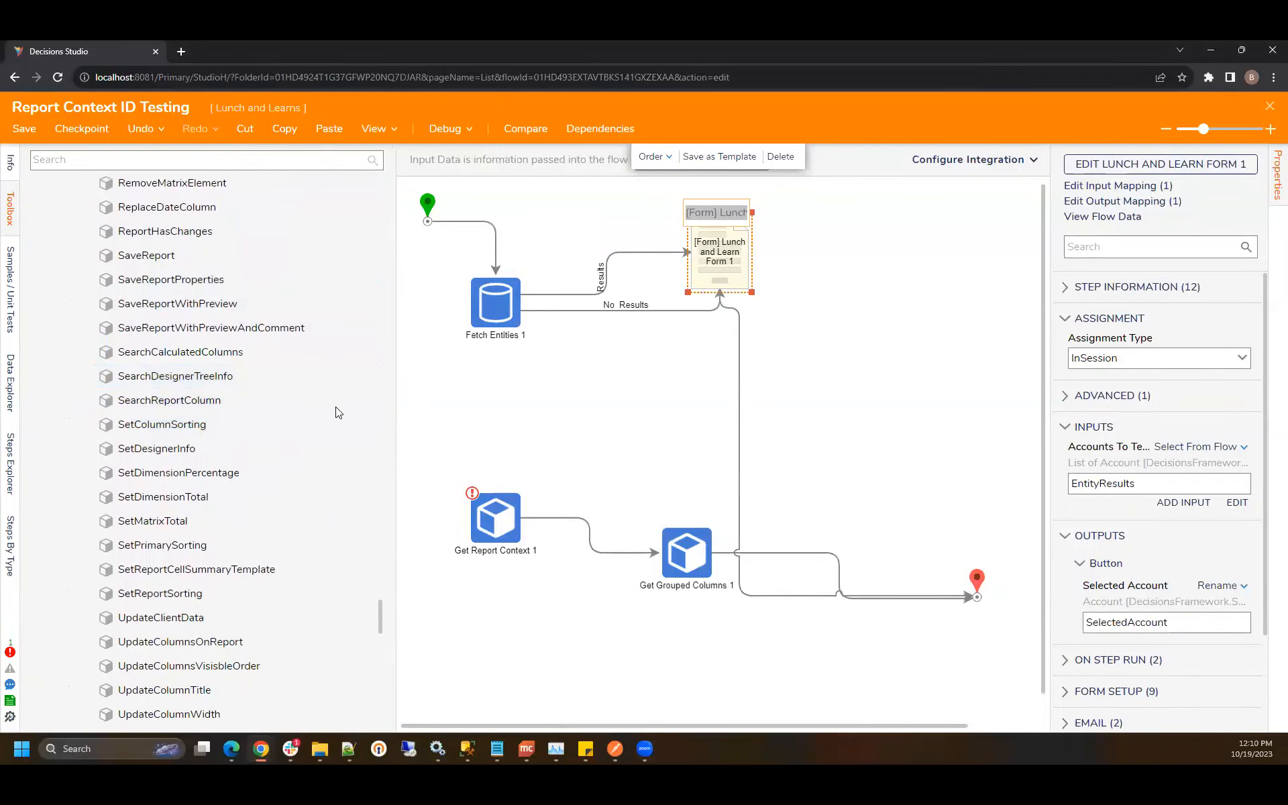
{"action": "scroll", "coordinate": [295, 403], "scroll_direction": "down", "scroll_amount": 6}
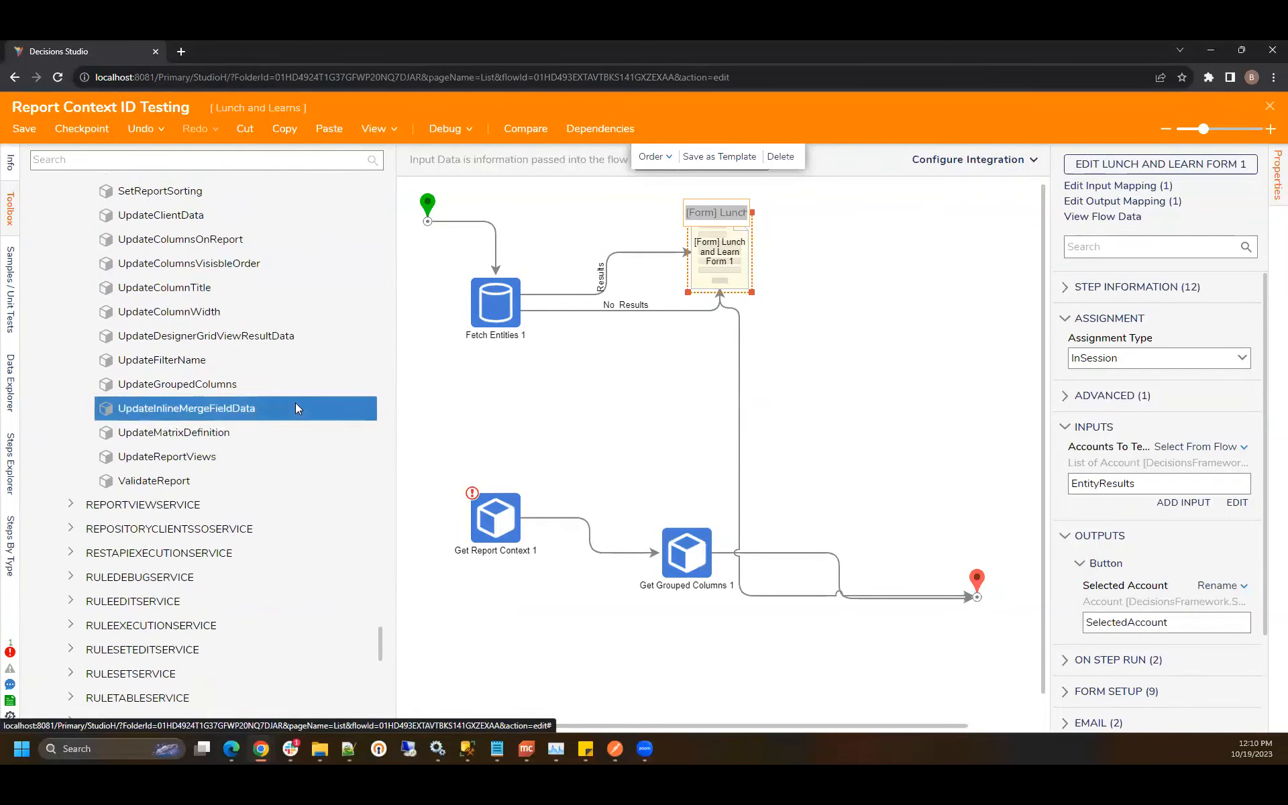
Step: Expand ReportViewService and examine its available report view steps
{"action": "left_click", "coordinate": [74, 506]}
{"action": "scroll", "coordinate": [74, 506], "scroll_direction": "down", "scroll_amount": 5}
{"action": "scroll", "coordinate": [319, 416], "scroll_direction": "down", "scroll_amount": 5}
{"action": "scroll", "coordinate": [320, 417], "scroll_direction": "down", "scroll_amount": 15}
{"action": "scroll", "coordinate": [314, 413], "scroll_direction": "down", "scroll_amount": 4}
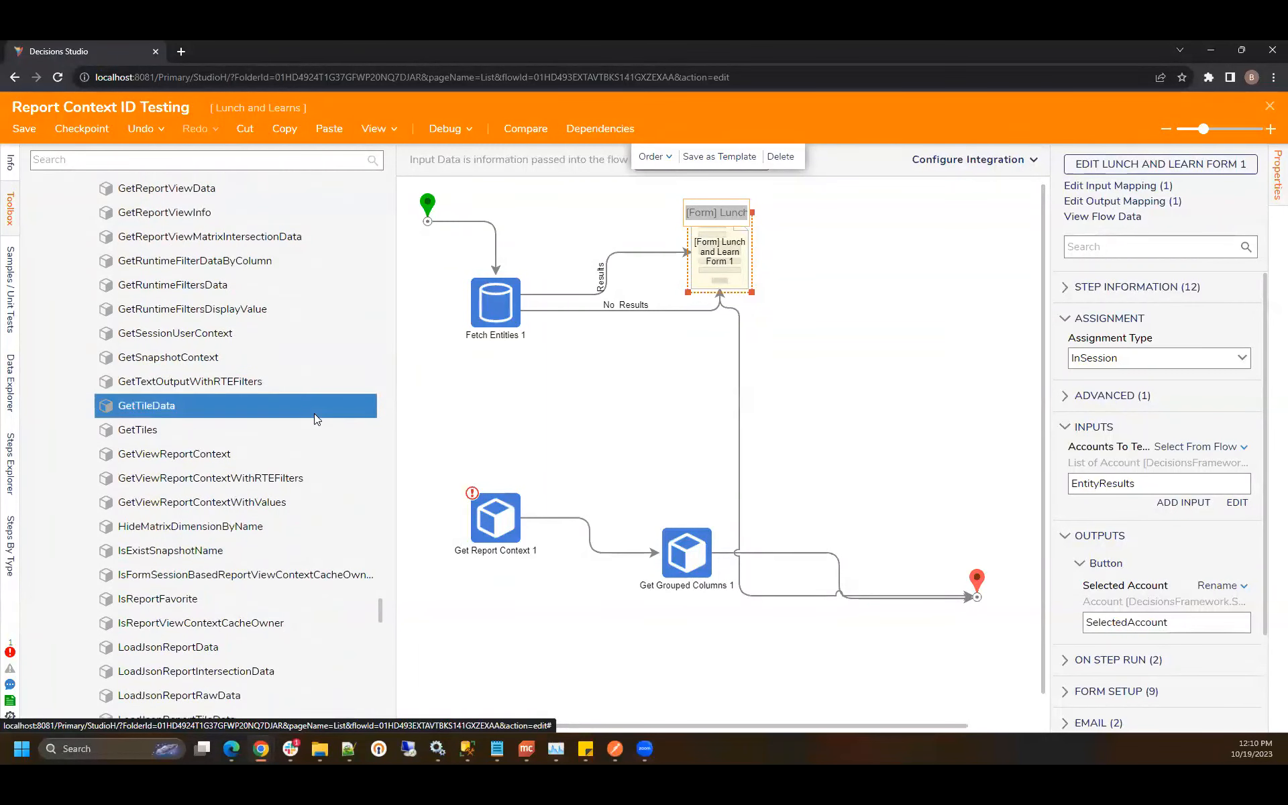
{"action": "scroll", "coordinate": [314, 413], "scroll_direction": "down", "scroll_amount": 8}
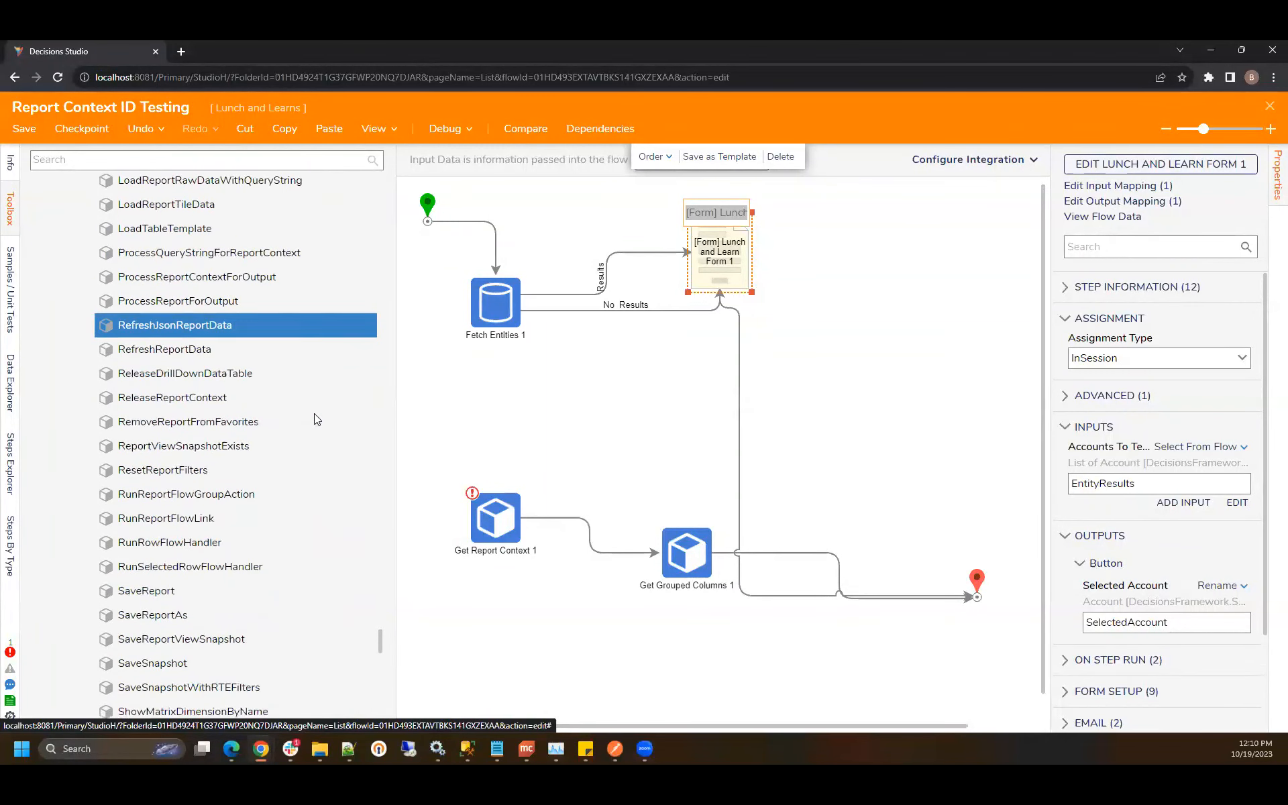
{"action": "scroll", "coordinate": [314, 413], "scroll_direction": "down", "scroll_amount": 1}
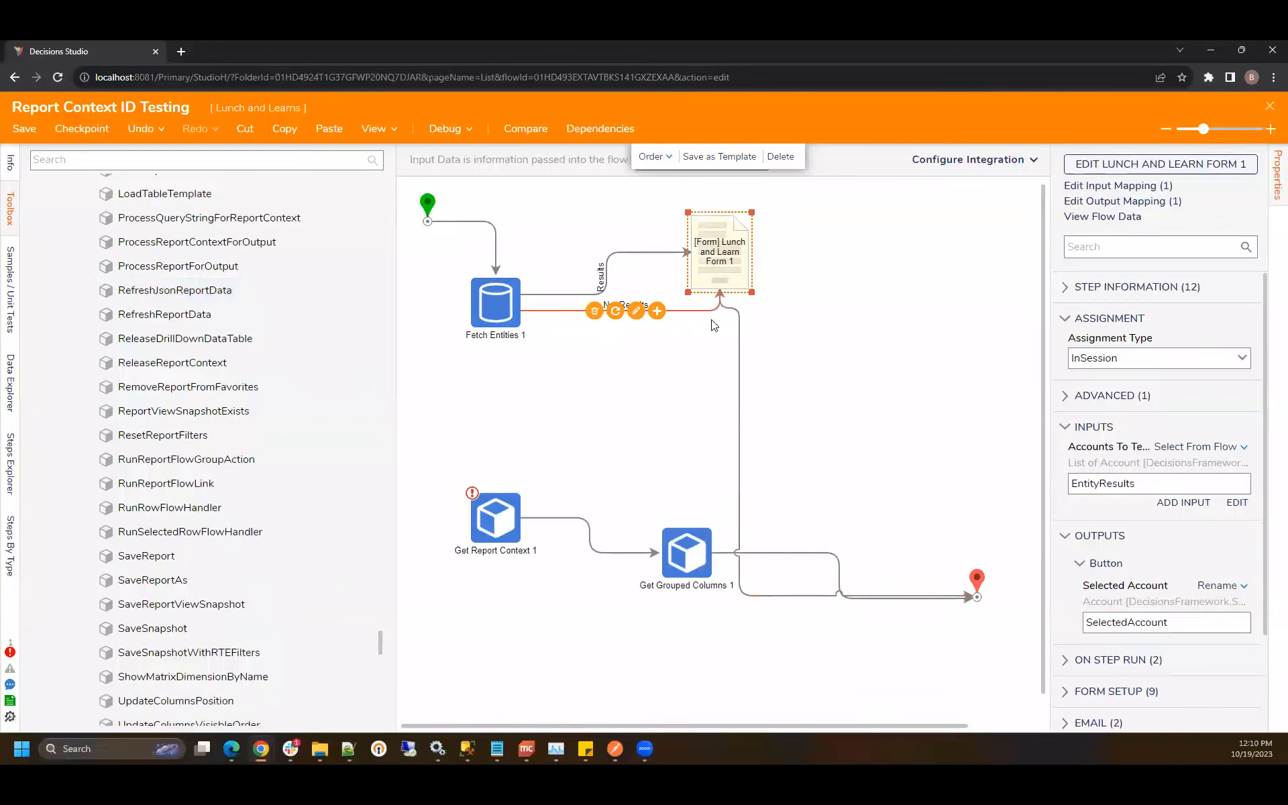
Step: Open Lunch and Learn Form 1 for editing and review the advanced data grid's input, output and source settings
{"action": "left_click_drag", "start_coordinate": [720, 289], "coordinate": [714, 322]}
{"action": "left_click", "coordinate": [1138, 167]}
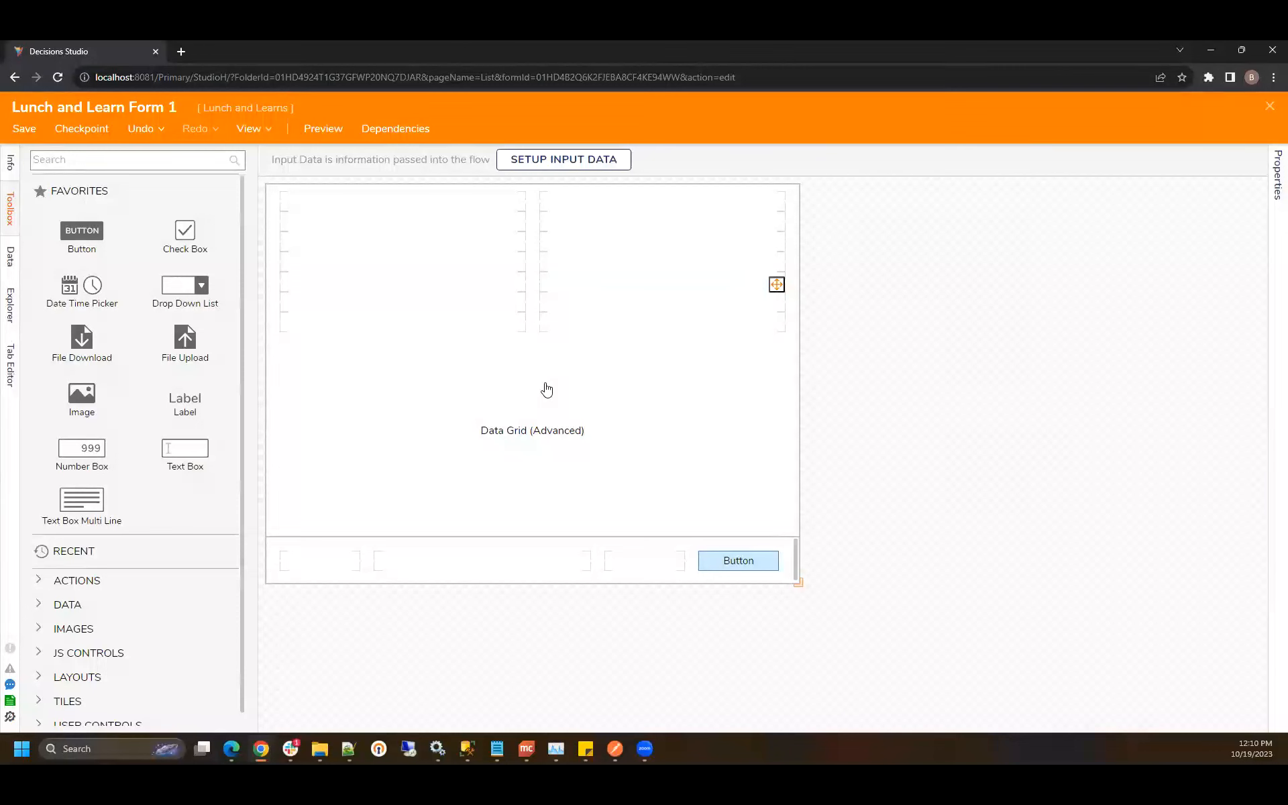
{"action": "left_click", "coordinate": [546, 386]}
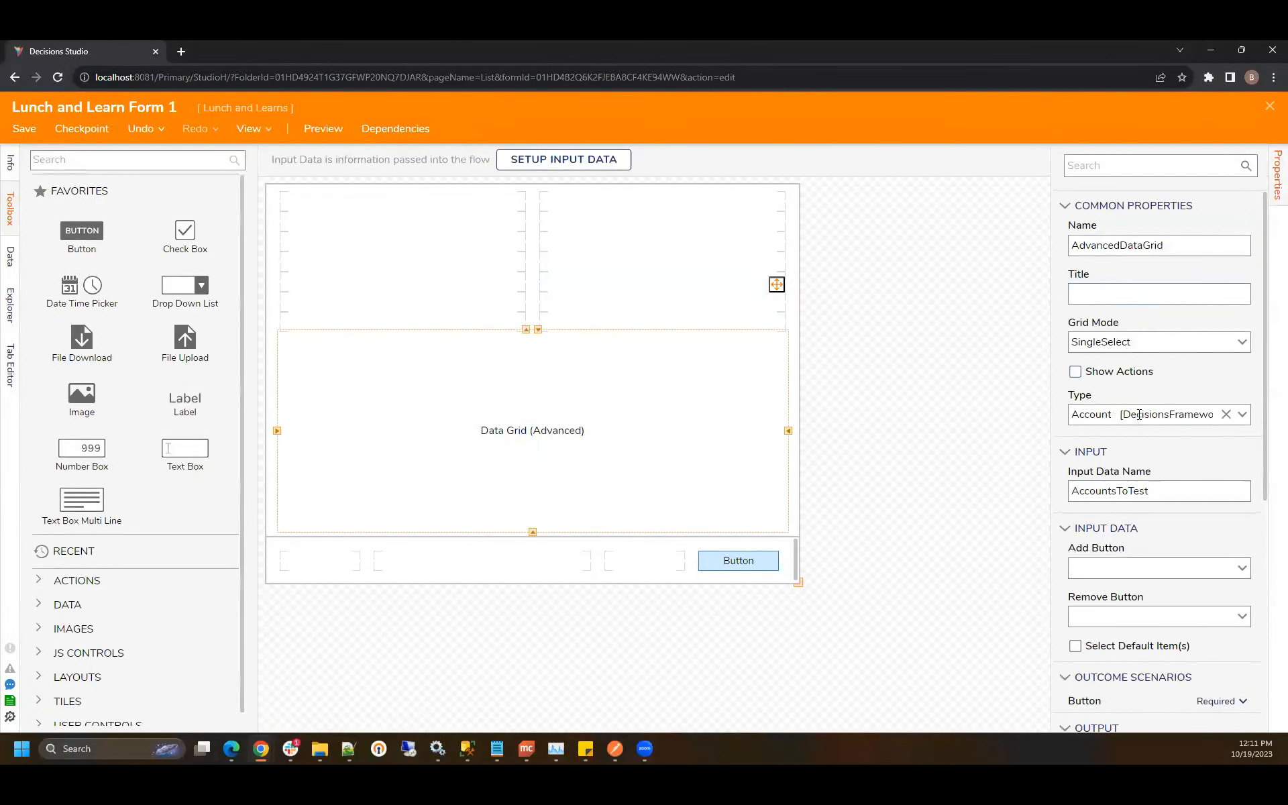
{"action": "scroll", "coordinate": [1130, 440], "scroll_direction": "down", "scroll_amount": 5}
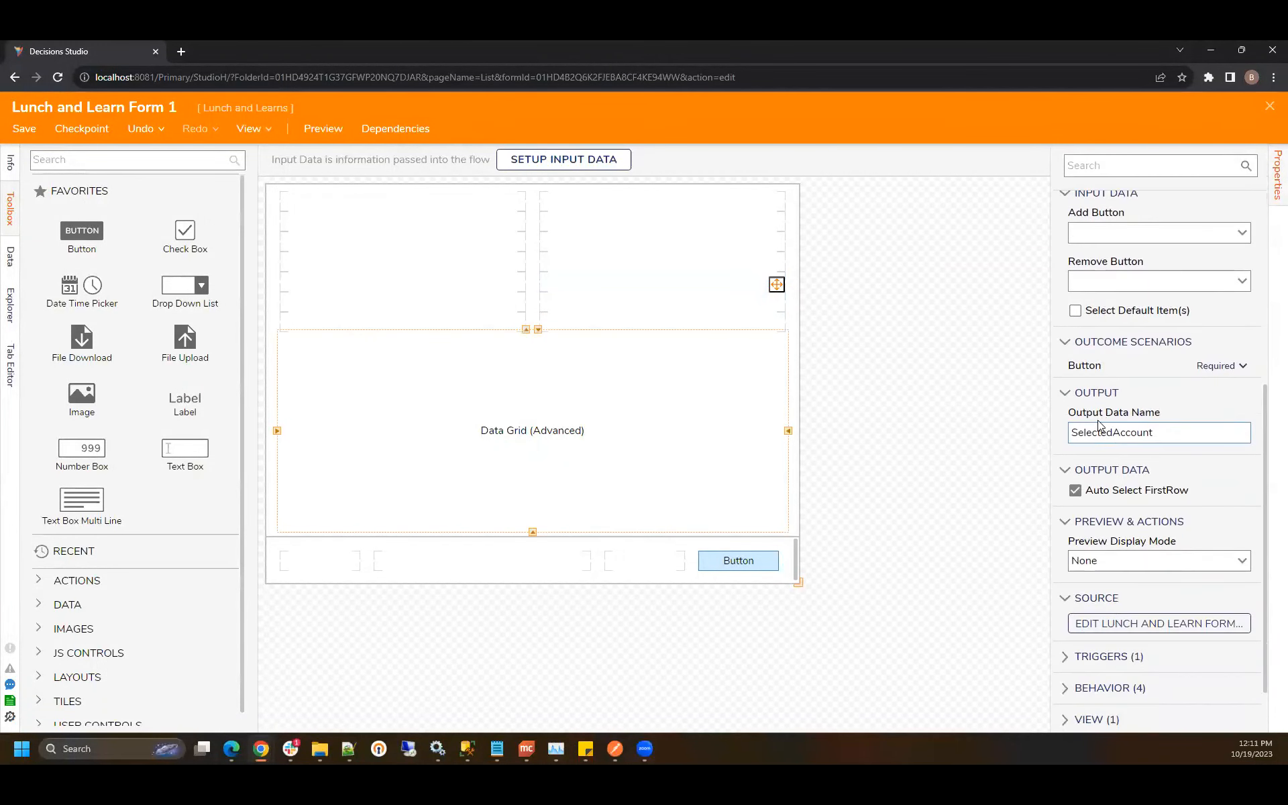
{"action": "scroll", "coordinate": [1099, 424], "scroll_direction": "down", "scroll_amount": 1}
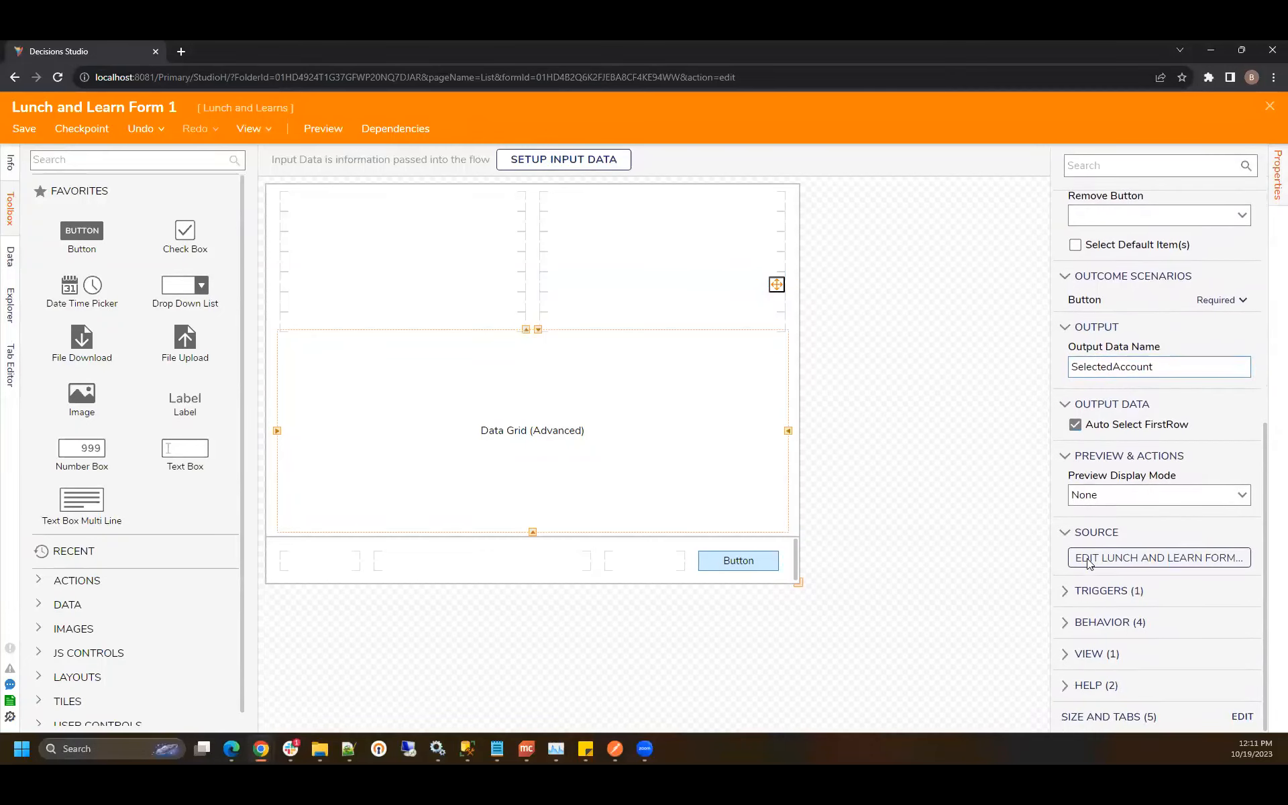
{"action": "scroll", "coordinate": [1086, 544], "scroll_direction": "up", "scroll_amount": 4}
{"action": "scroll", "coordinate": [1083, 528], "scroll_direction": "down", "scroll_amount": 4}
Step: Add an active form flow named RefreshAccounts to the form's rules
{"action": "scroll", "coordinate": [1101, 499], "scroll_direction": "down", "scroll_amount": 6}
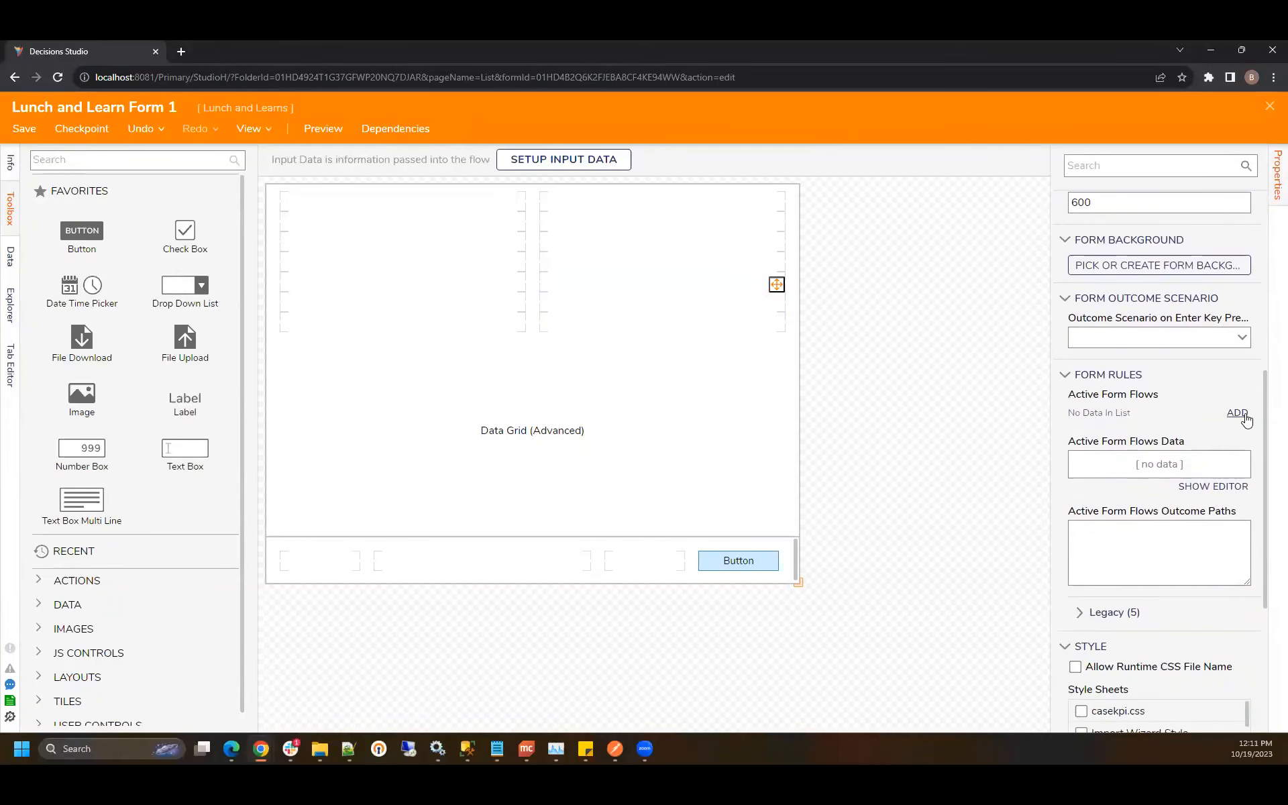
{"action": "left_click", "coordinate": [1238, 413]}
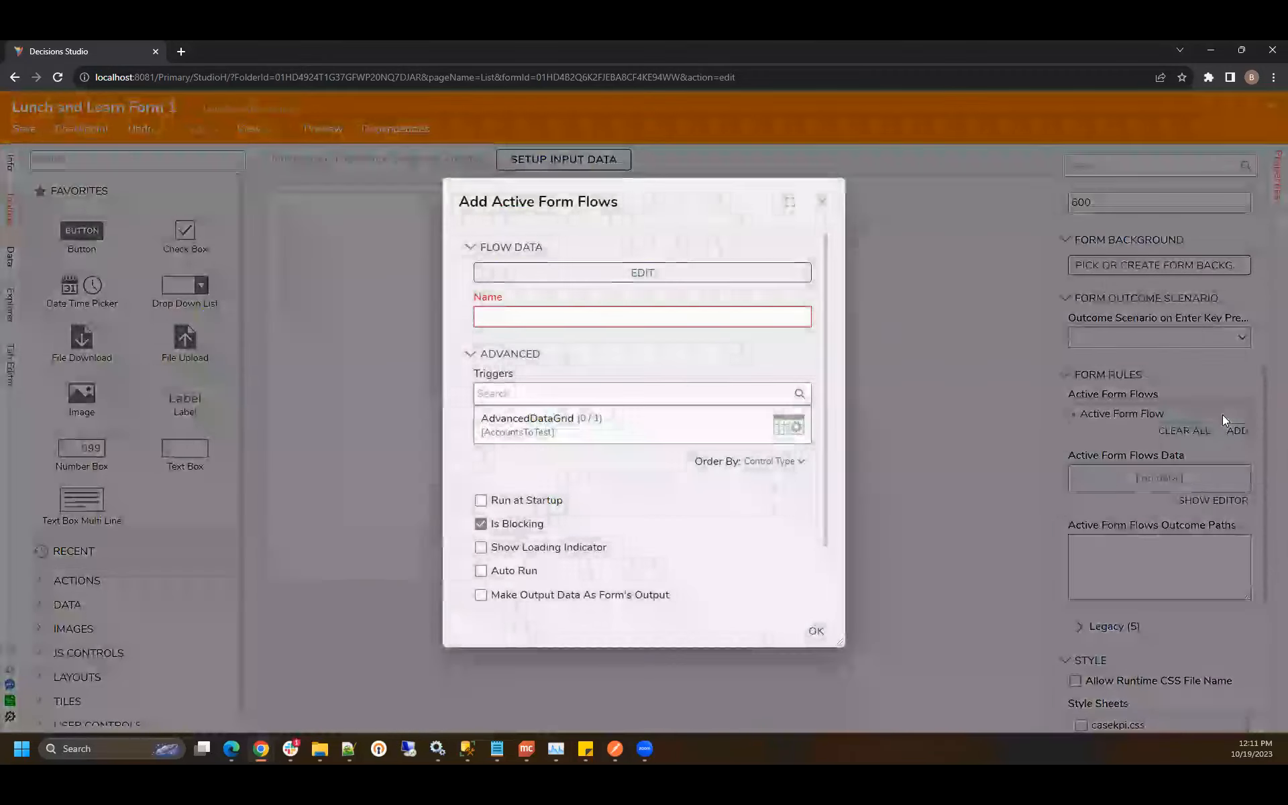
{"action": "left_click", "coordinate": [725, 318]}
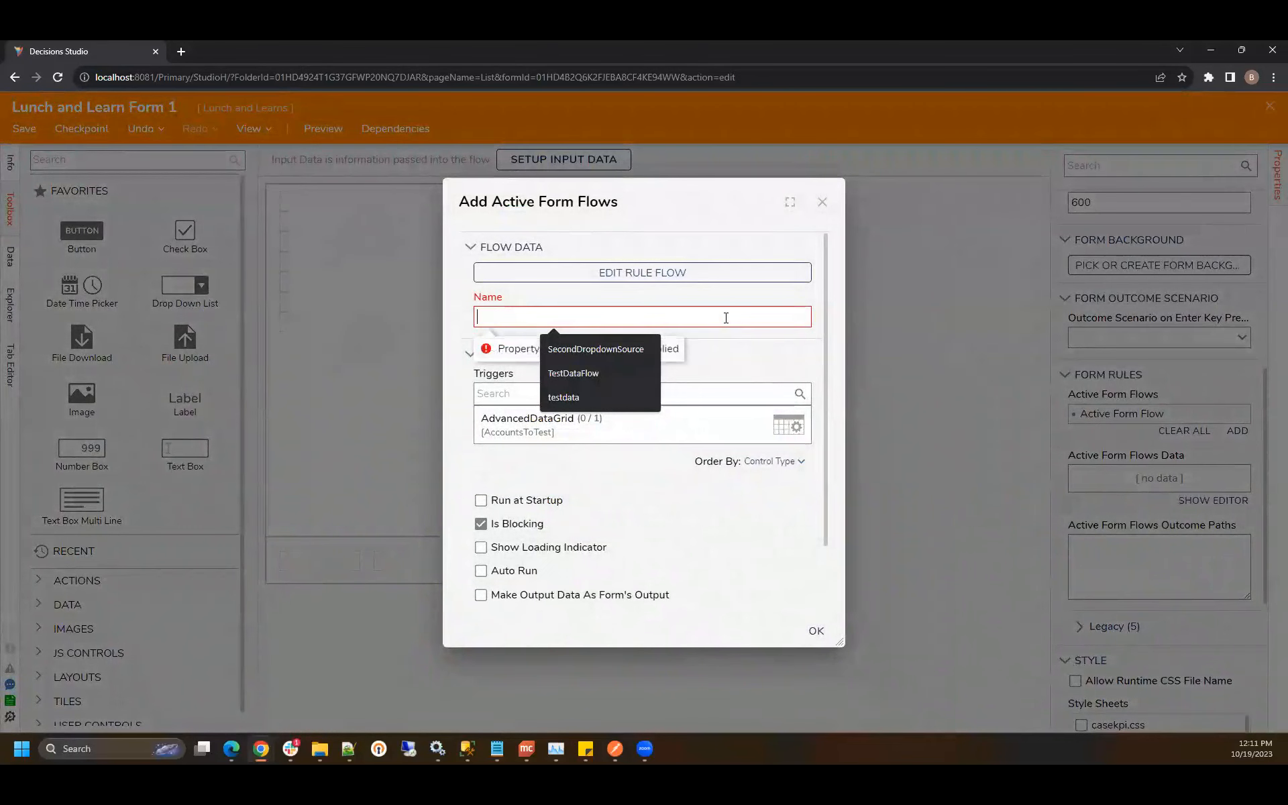
{"action": "type", "text": "Upd"}
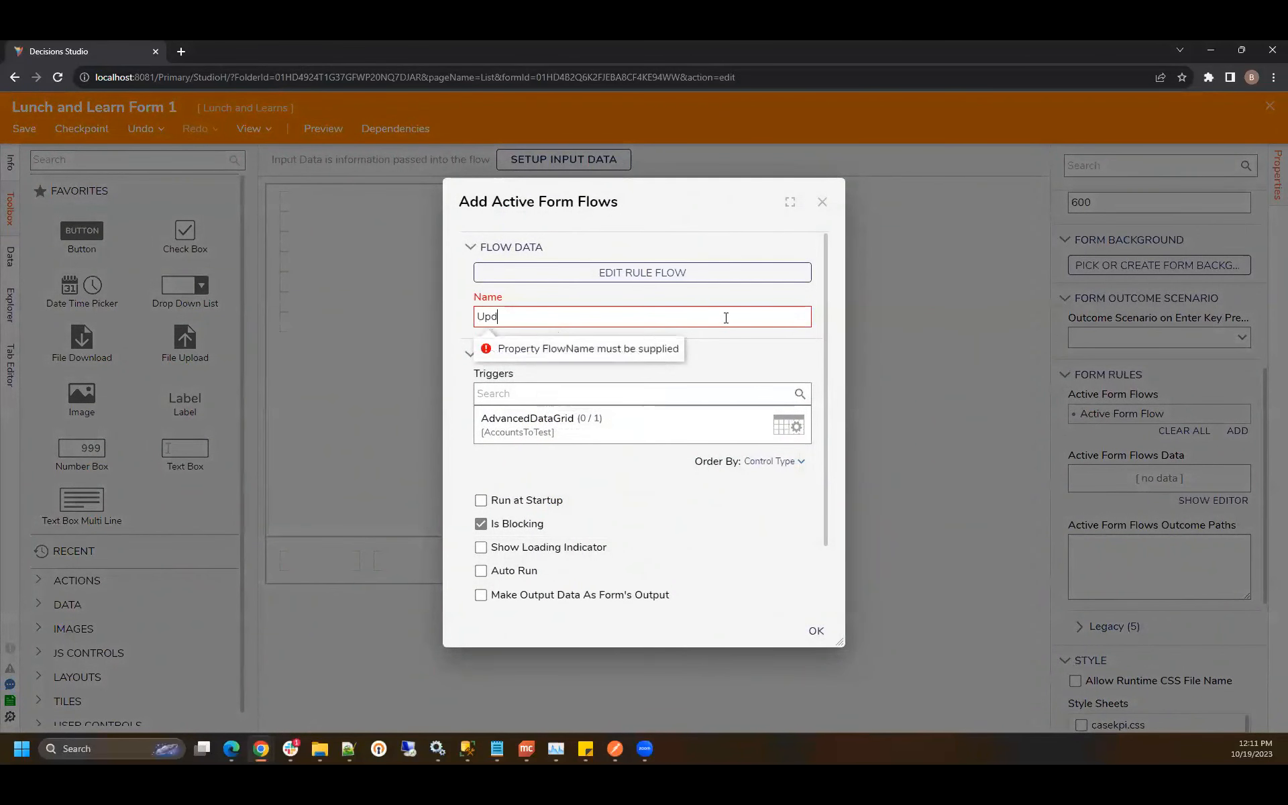
{"action": "type", "text": "ateAccounts"}
{"action": "double_click", "coordinate": [625, 325]}
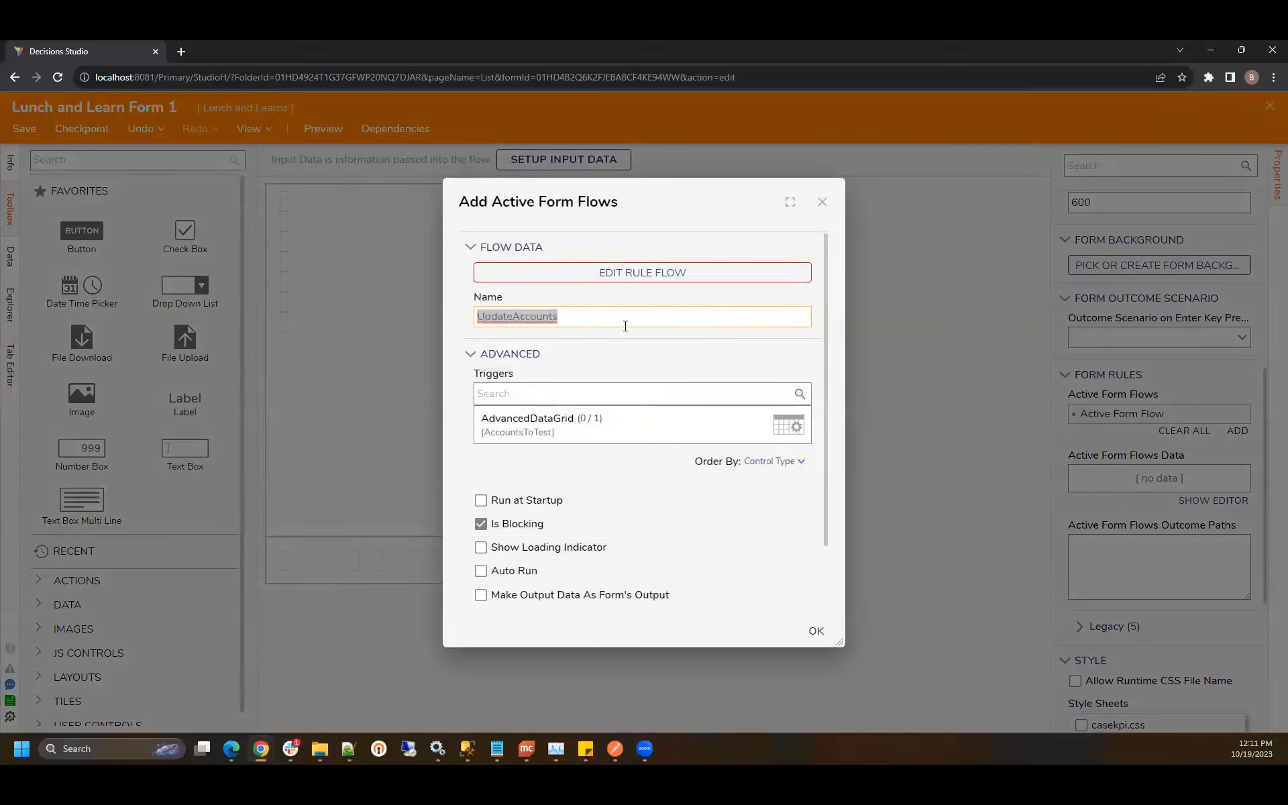
{"action": "type", "text": "Refresh"}
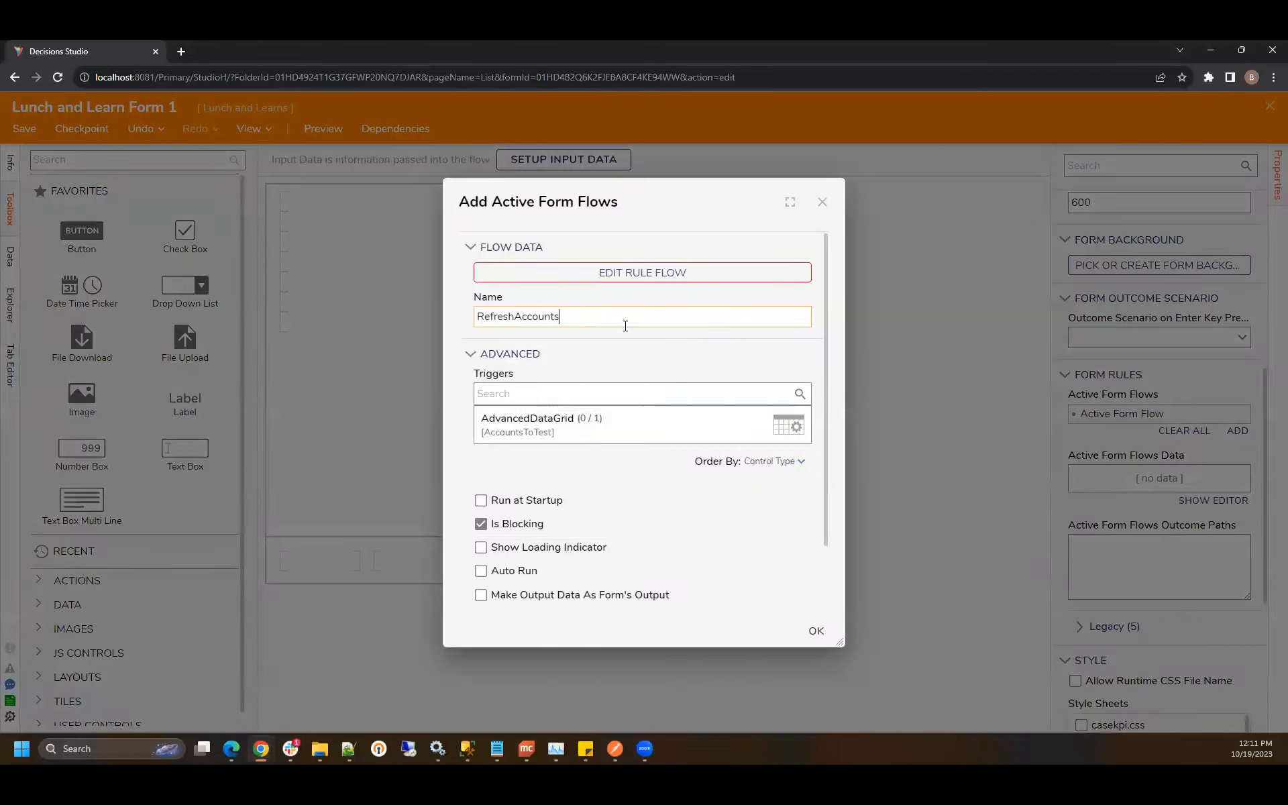
Step: Open the RefreshAccounts rule flow, add a Fetch Entities step and connect it between the start and end steps through both outcomes
{"action": "left_click", "coordinate": [662, 270]}
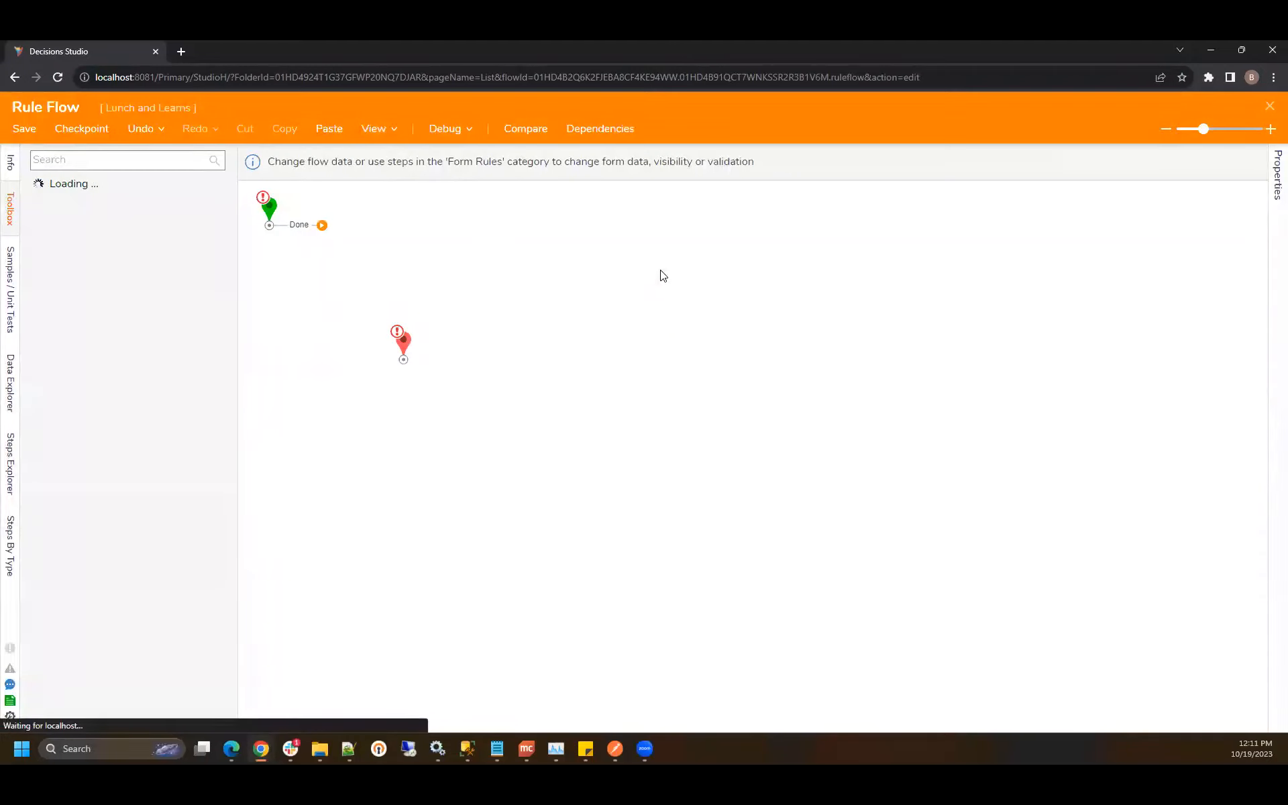
{"action": "left_click_drag", "start_coordinate": [403, 343], "coordinate": [590, 290]}
{"action": "left_click_drag", "start_coordinate": [109, 293], "coordinate": [402, 252]}
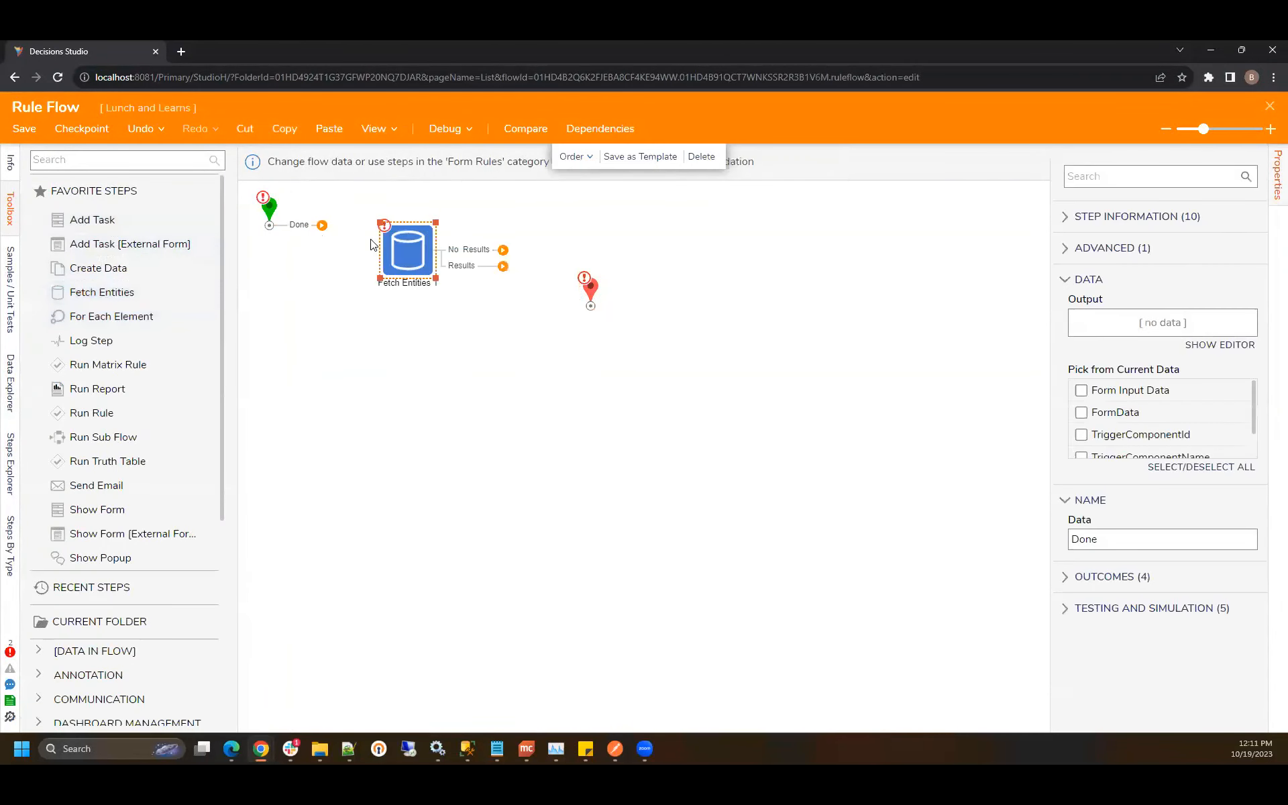
{"action": "left_click", "coordinate": [319, 232]}
{"action": "left_click_drag", "start_coordinate": [322, 226], "coordinate": [402, 254]}
{"action": "left_click_drag", "start_coordinate": [502, 267], "coordinate": [591, 305]}
{"action": "left_click_drag", "start_coordinate": [502, 269], "coordinate": [590, 306]}
Step: Set the Fetch Entities step's type name to Account
{"action": "left_click", "coordinate": [432, 250]}
{"action": "left_click", "coordinate": [1121, 349]}
{"action": "type", "text": "acco"}
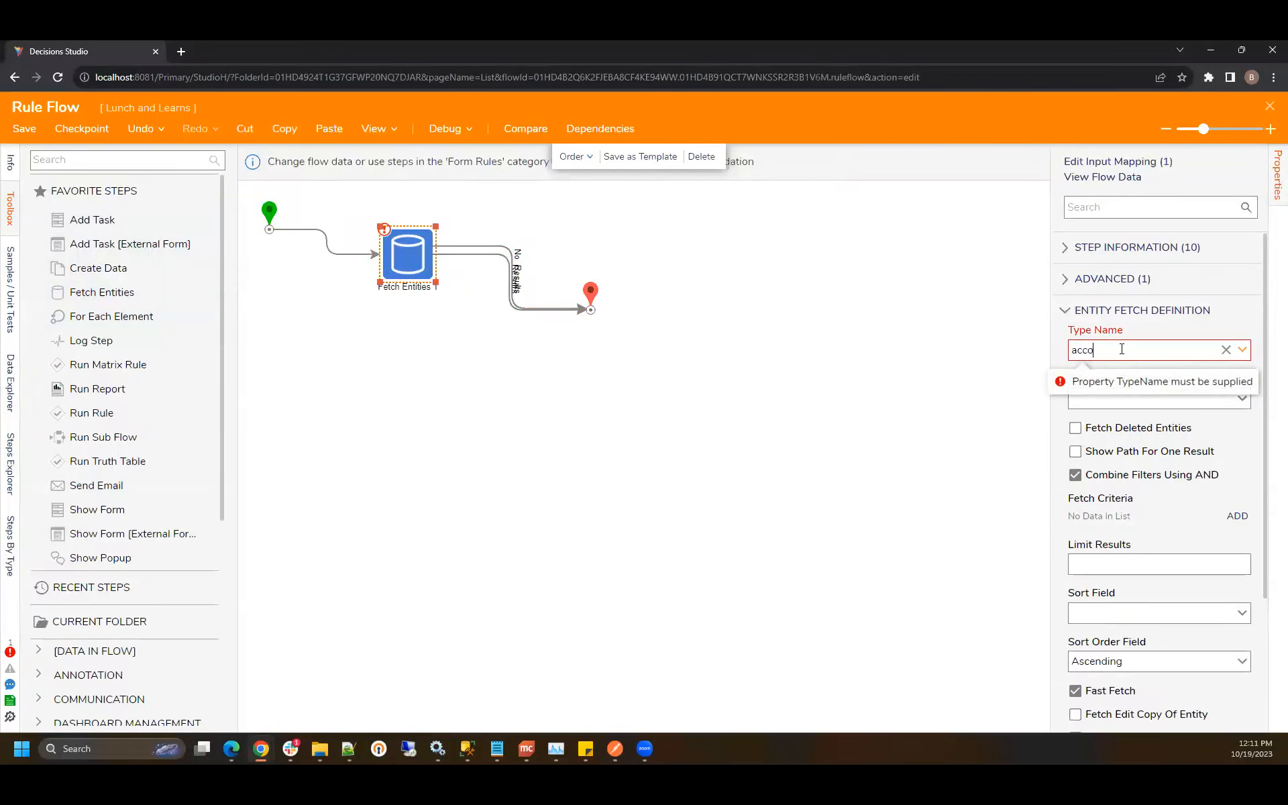
{"action": "type", "text": "unt"}
{"action": "left_click", "coordinate": [1114, 371]}
Step: Include EntityResults in the end step's output, and save and close the rule flow
{"action": "left_click", "coordinate": [593, 295]}
{"action": "scroll", "coordinate": [1157, 440], "scroll_direction": "down", "scroll_amount": 2}
{"action": "scroll", "coordinate": [1125, 412], "scroll_direction": "up", "scroll_amount": 2}
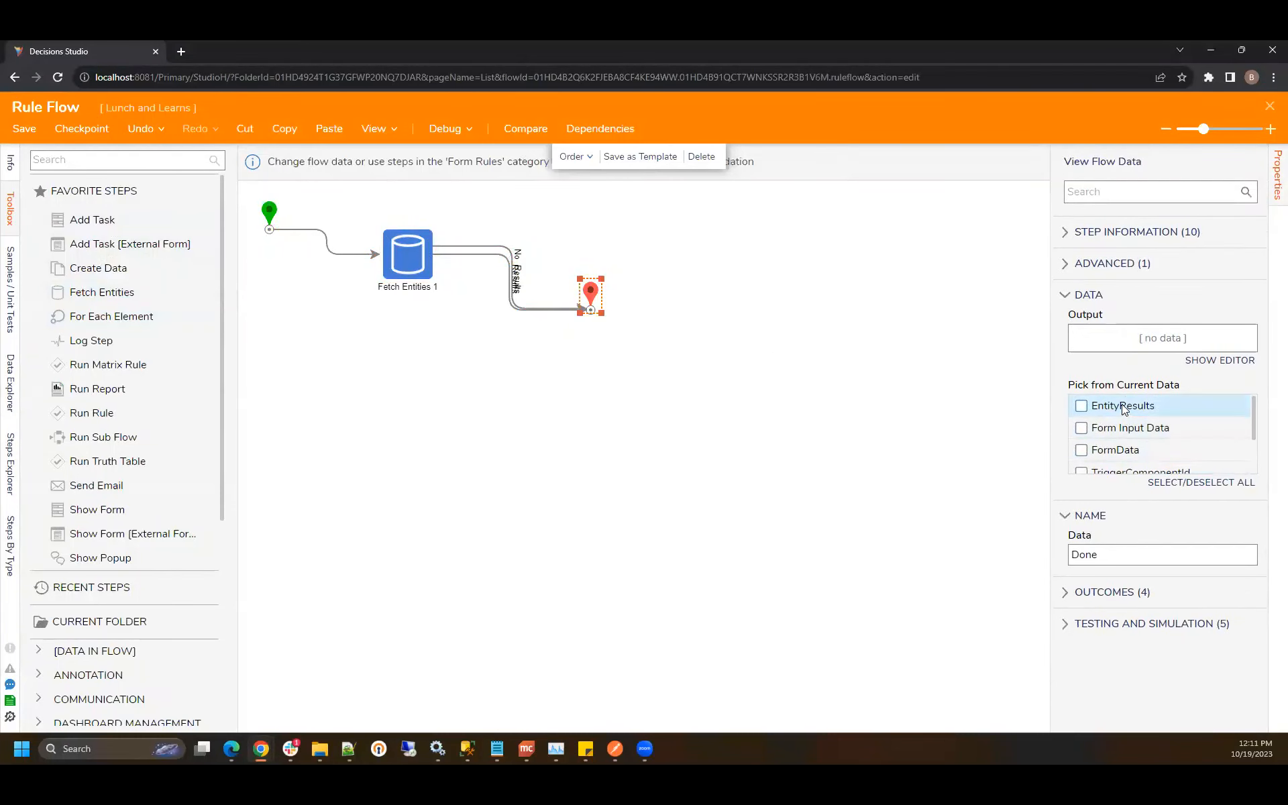
{"action": "left_click", "coordinate": [1124, 411]}
{"action": "left_click", "coordinate": [59, 134]}
{"action": "left_click", "coordinate": [819, 477]}
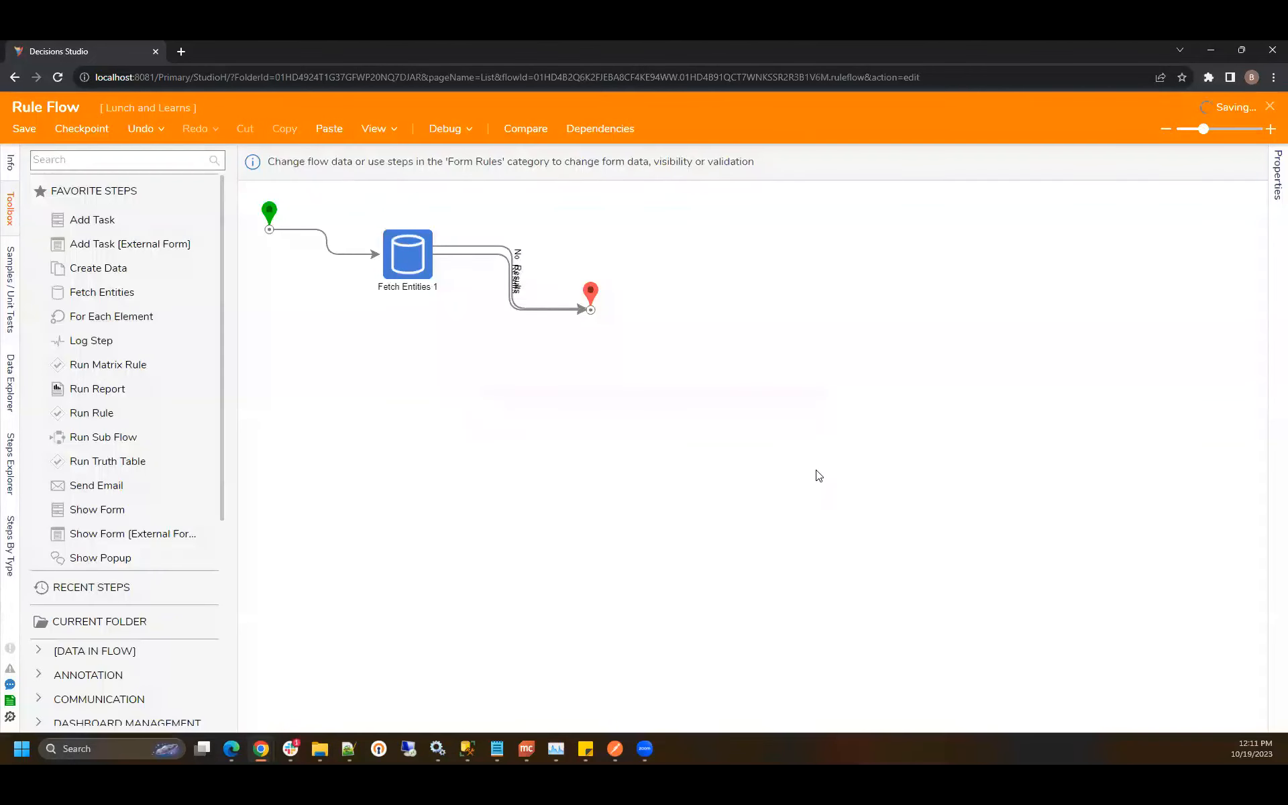
{"action": "left_click", "coordinate": [1268, 109]}
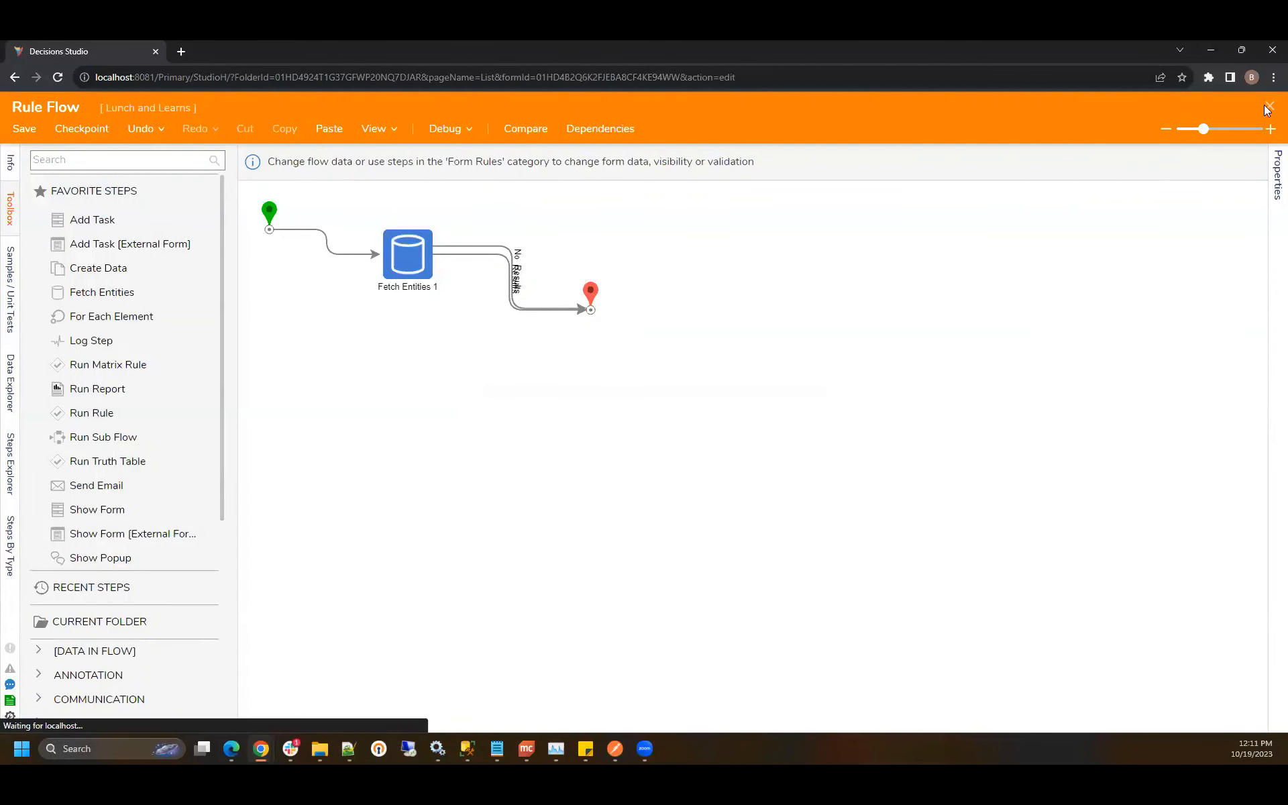
Step: Reopen the RefreshAccounts rule flow and move its end step farther away from Fetch Entities 1
{"action": "scroll", "coordinate": [658, 456], "scroll_direction": "down", "scroll_amount": 1}
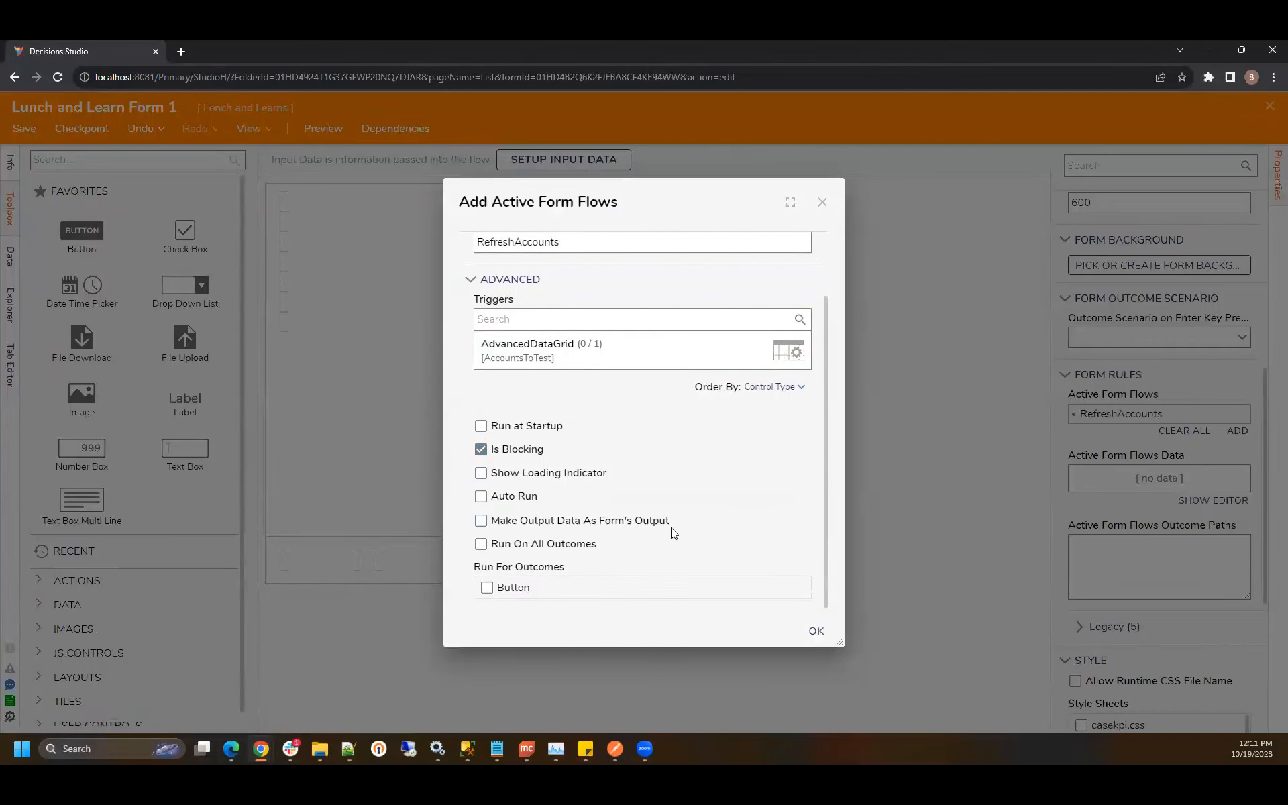
{"action": "scroll", "coordinate": [759, 430], "scroll_direction": "up", "scroll_amount": 2}
{"action": "scroll", "coordinate": [748, 435], "scroll_direction": "down", "scroll_amount": 1}
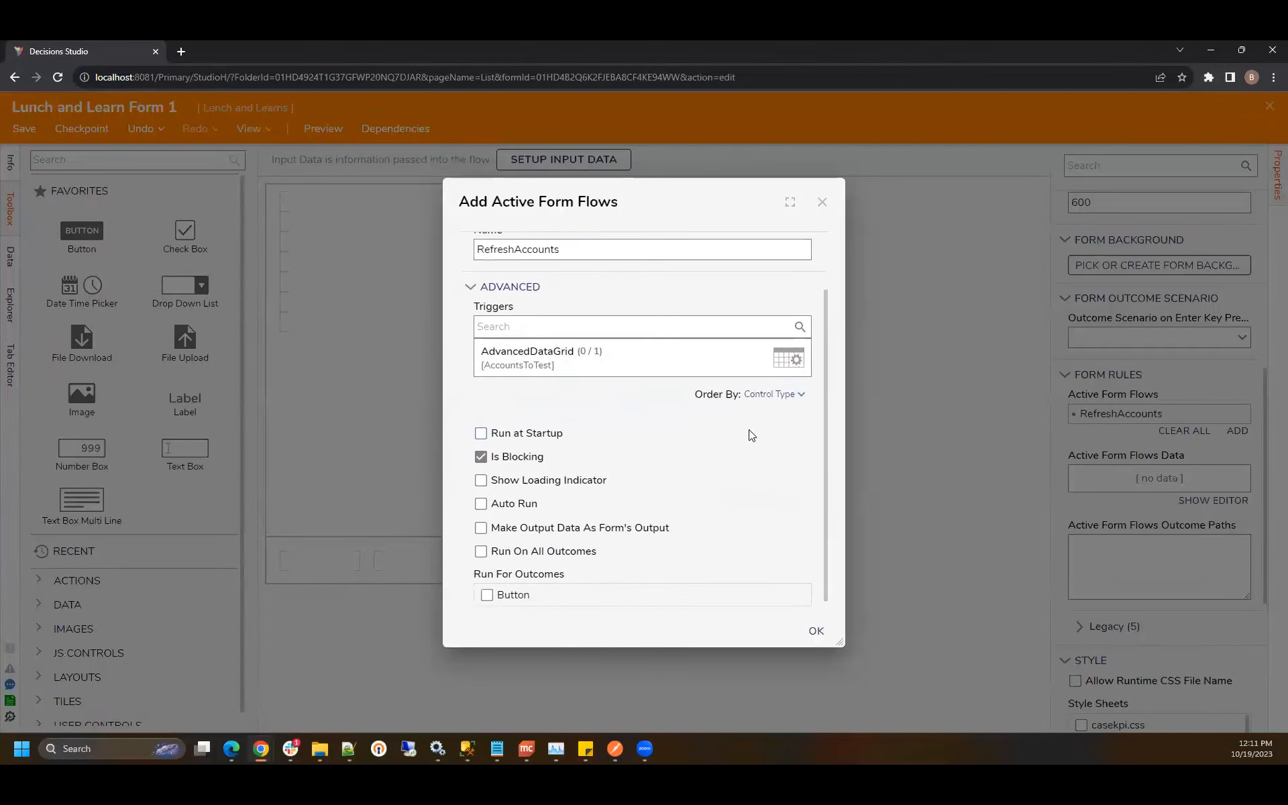
{"action": "scroll", "coordinate": [751, 435], "scroll_direction": "up", "scroll_amount": 1}
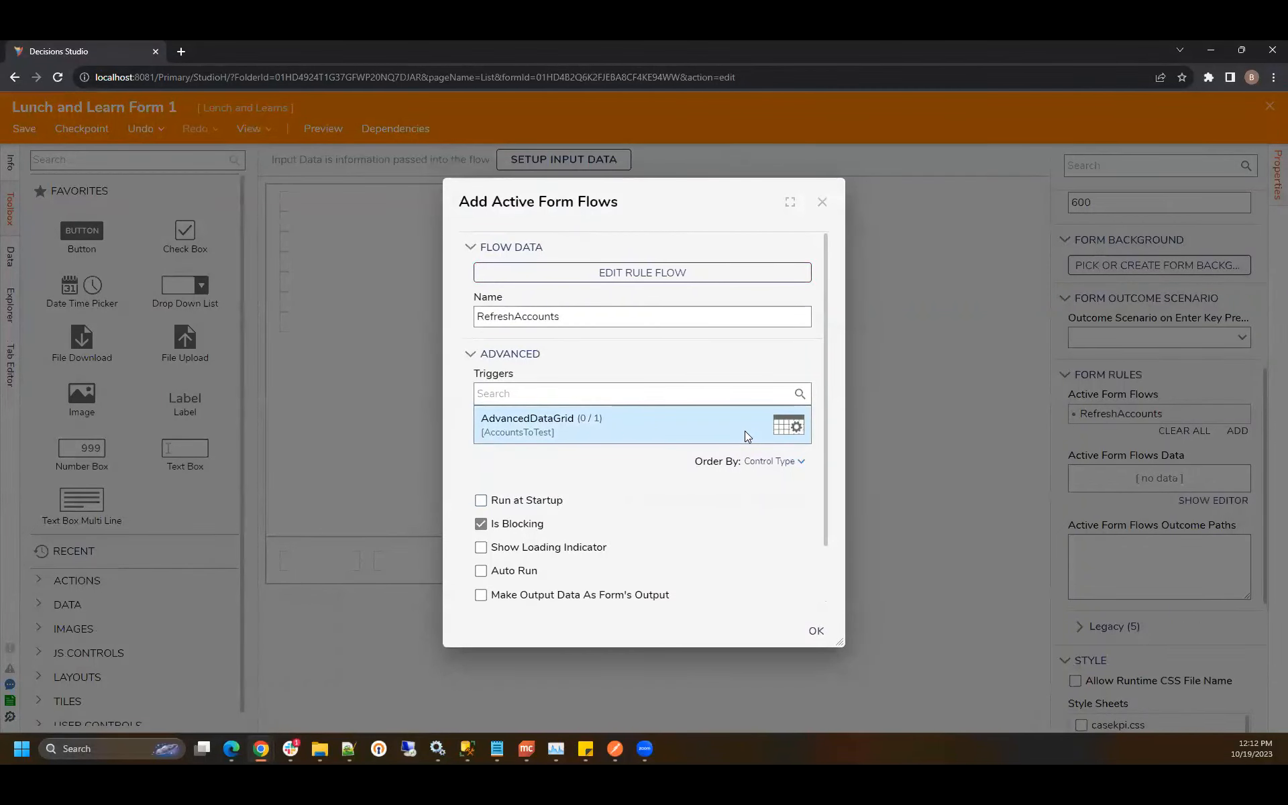
{"action": "left_click", "coordinate": [661, 270]}
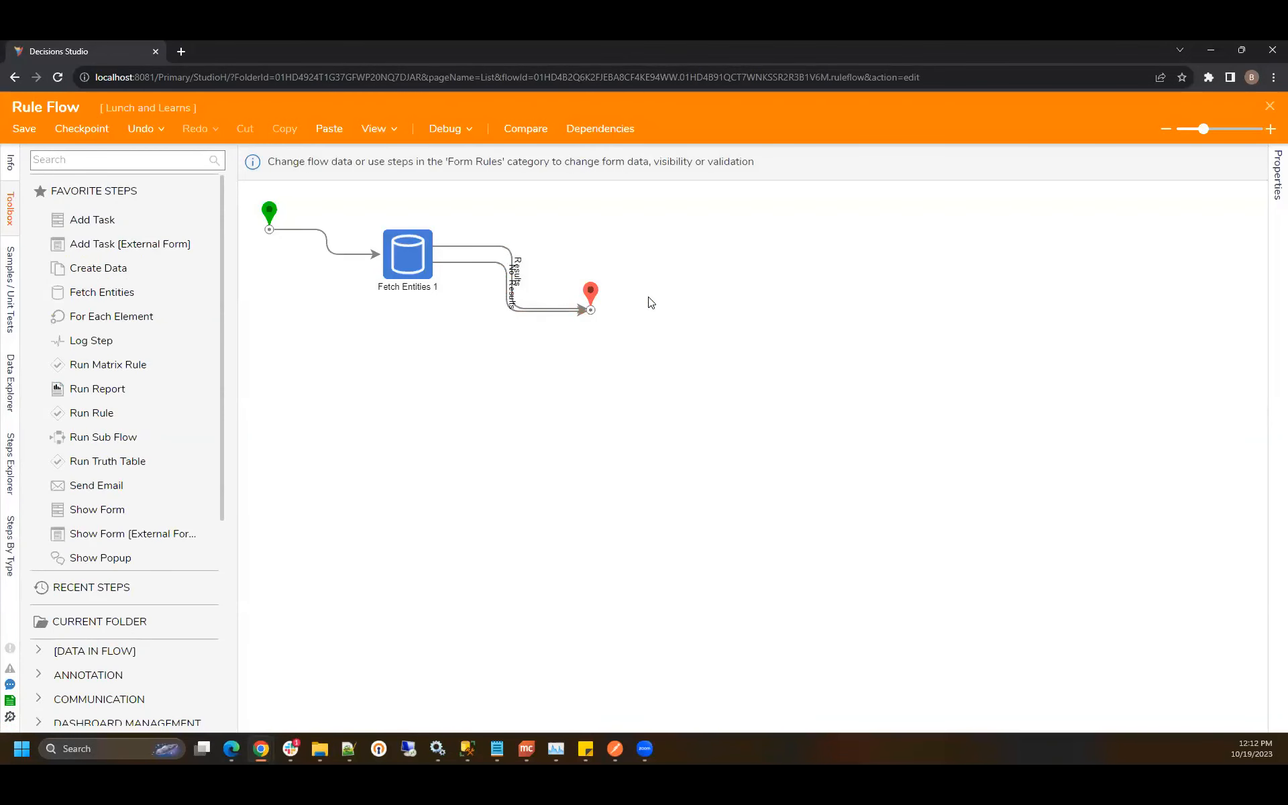
{"action": "left_click_drag", "start_coordinate": [590, 294], "coordinate": [783, 297]}
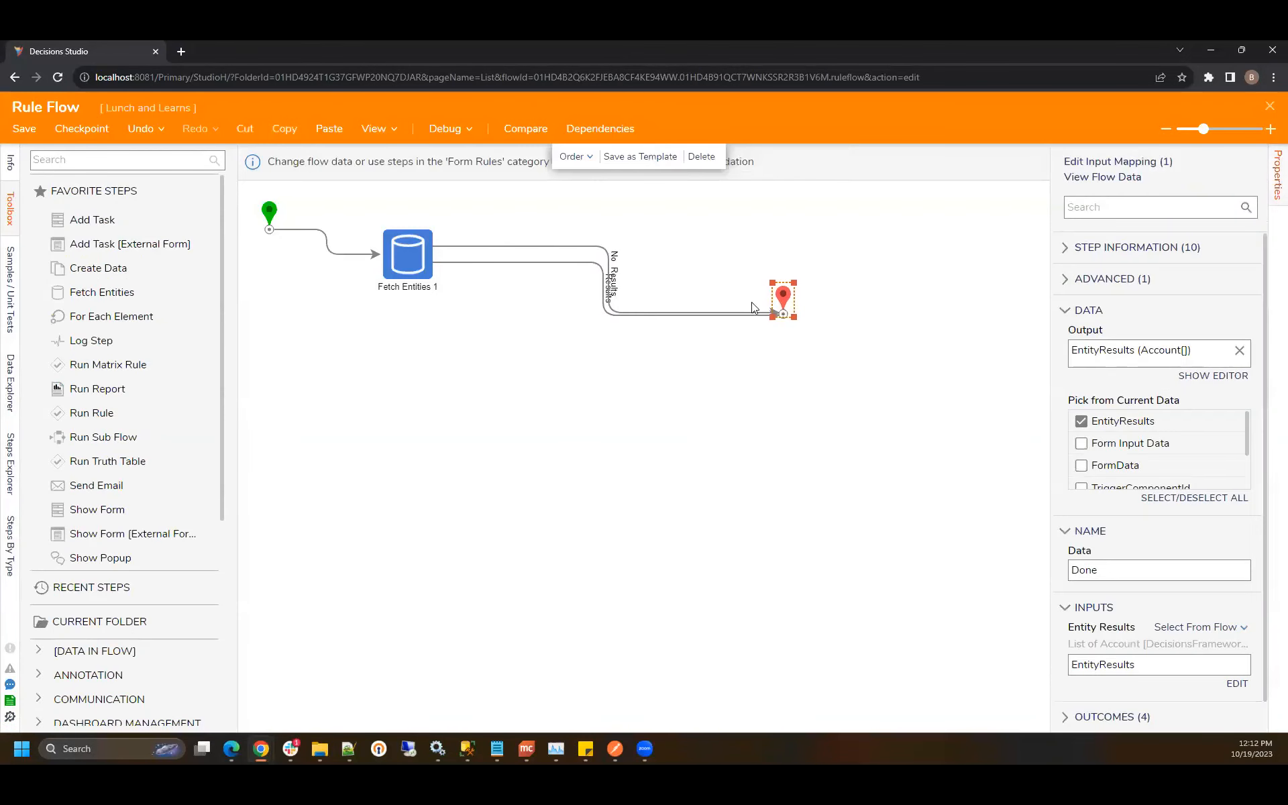
{"action": "scroll", "coordinate": [131, 298], "scroll_direction": "down", "scroll_amount": 5}
{"action": "scroll", "coordinate": [123, 341], "scroll_direction": "up", "scroll_amount": 5}
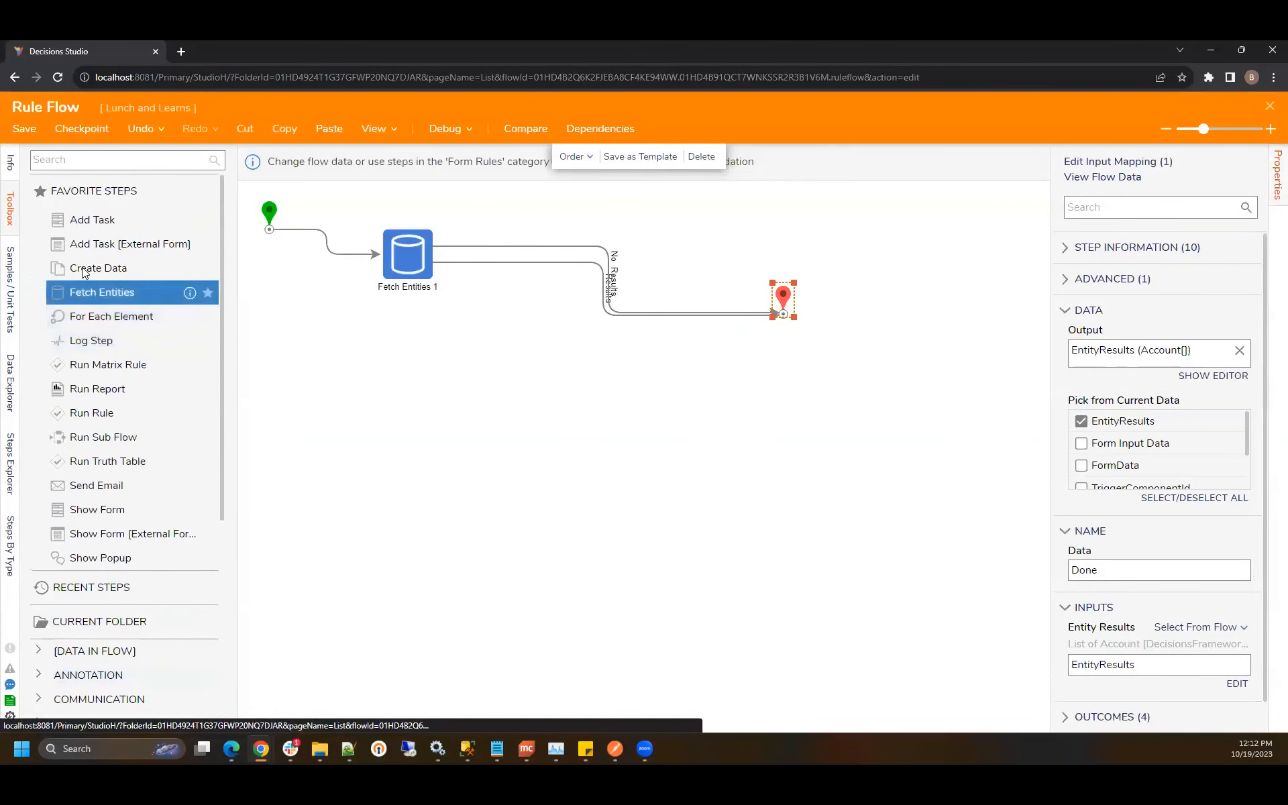
Step: Add a Set Control Value step from the Form Rules category below the existing flow path
{"action": "scroll", "coordinate": [34, 363], "scroll_direction": "down", "scroll_amount": 1}
{"action": "scroll", "coordinate": [33, 362], "scroll_direction": "down", "scroll_amount": 3}
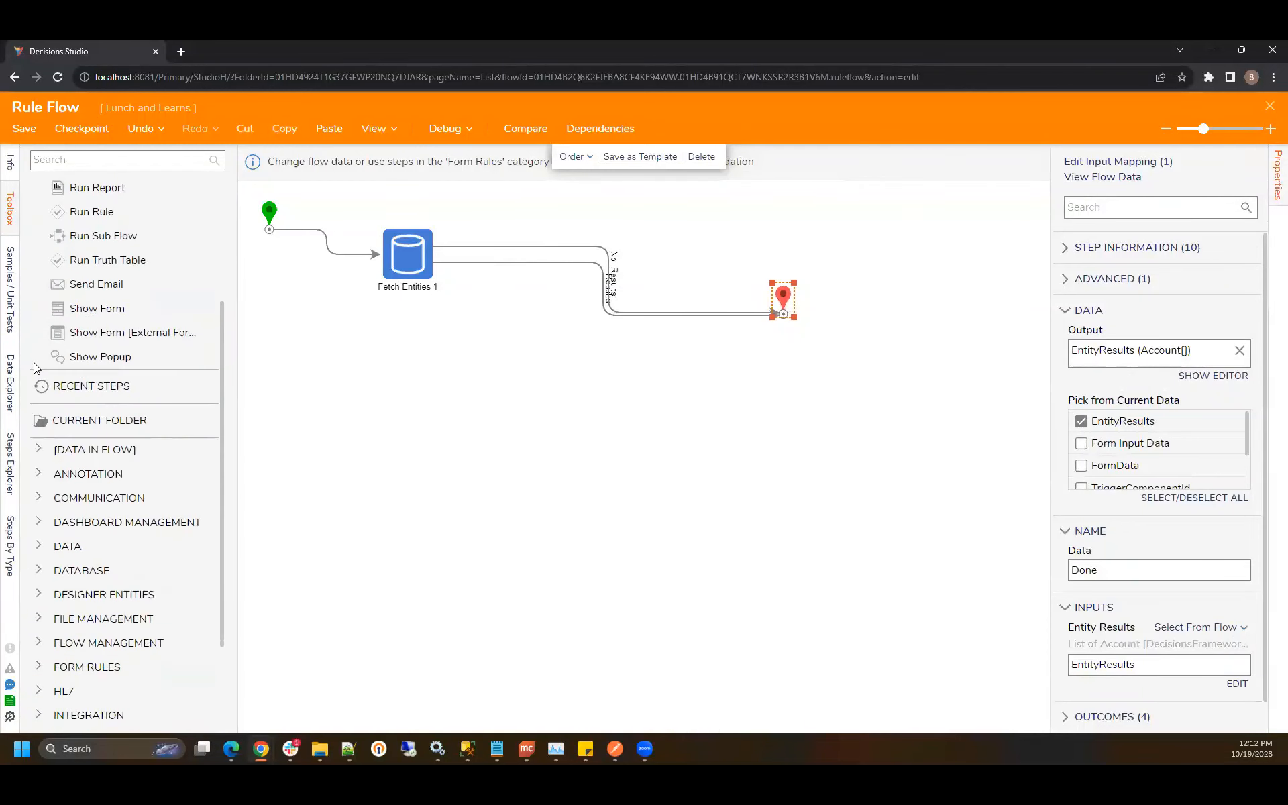
{"action": "scroll", "coordinate": [46, 358], "scroll_direction": "down", "scroll_amount": 2}
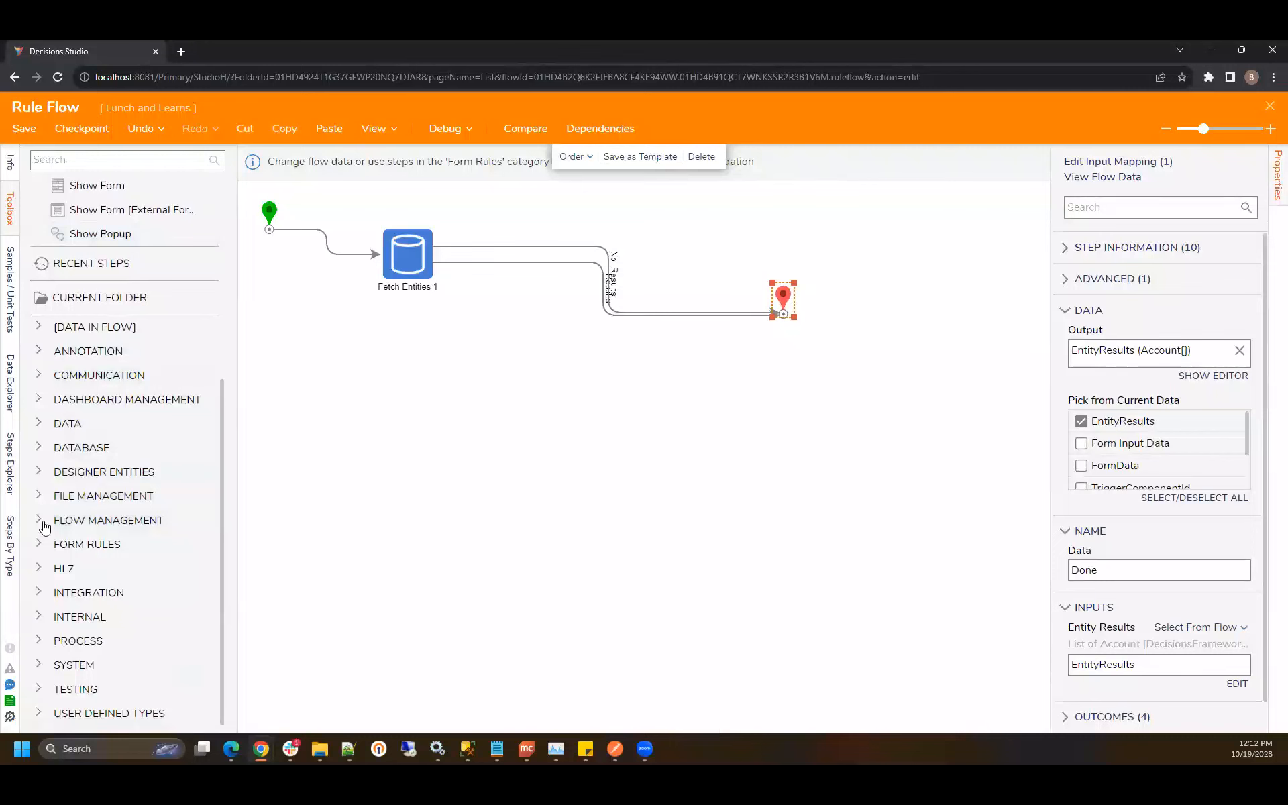
{"action": "left_click", "coordinate": [38, 544]}
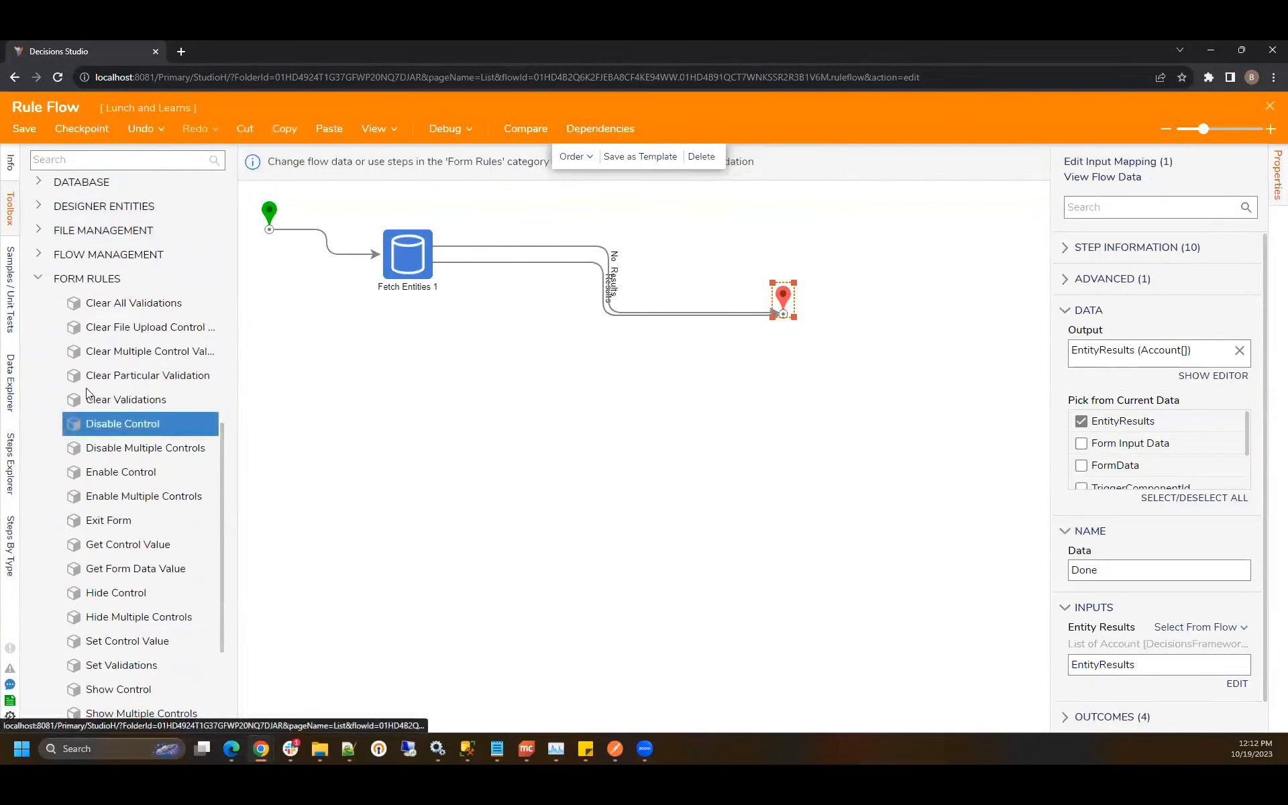
{"action": "left_click_drag", "start_coordinate": [238, 328], "coordinate": [339, 335]}
{"action": "scroll", "coordinate": [228, 356], "scroll_direction": "down", "scroll_amount": 3}
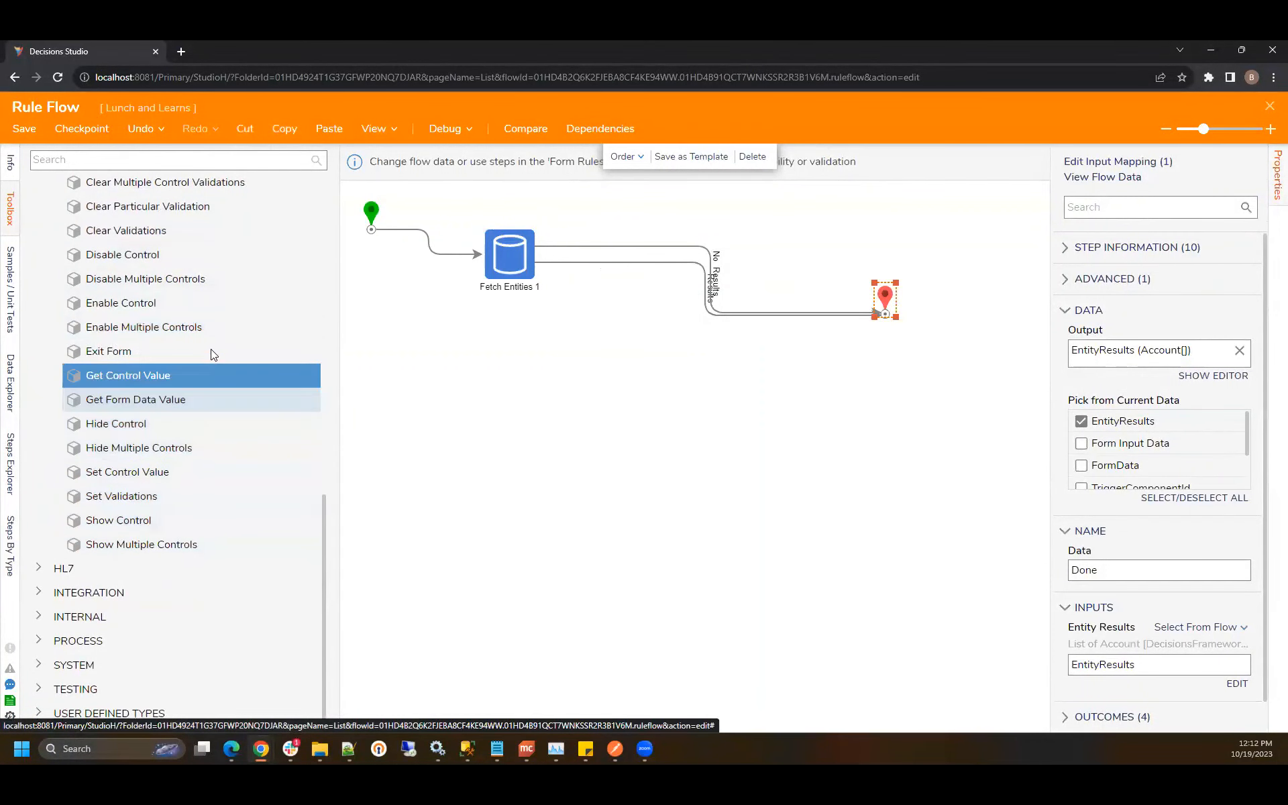
{"action": "left_click_drag", "start_coordinate": [193, 472], "coordinate": [657, 436]}
Step: Reroute the Results outcome of Fetch Entities 1 to Set Control Value and link No Results to the end step
{"action": "left_click_drag", "start_coordinate": [533, 268], "coordinate": [505, 301]}
{"action": "left_click", "coordinate": [691, 279]}
{"action": "left_click", "coordinate": [694, 263]}
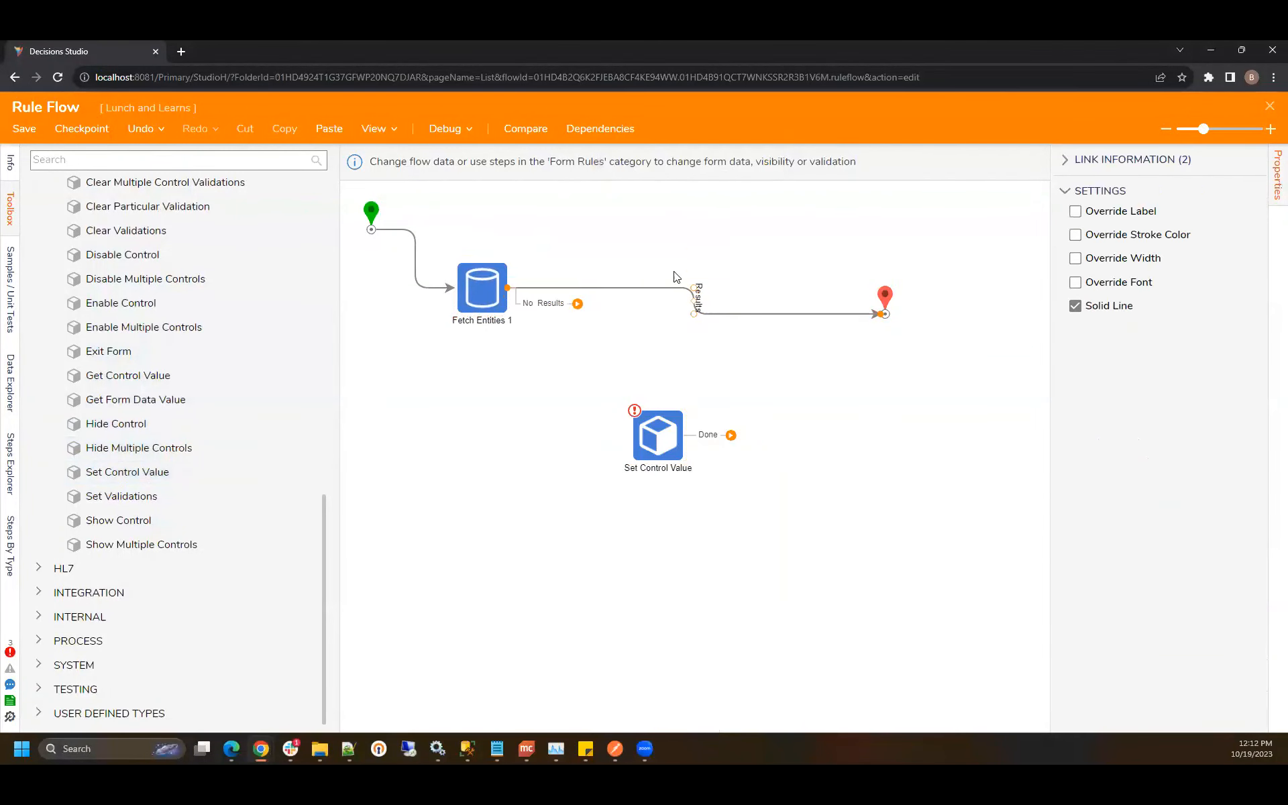
{"action": "left_click", "coordinate": [694, 267]}
{"action": "left_click_drag", "start_coordinate": [576, 289], "coordinate": [634, 433]}
{"action": "left_click_drag", "start_coordinate": [577, 303], "coordinate": [884, 313]}
Step: Map the Form Control input of Set Control Value to FormData.AdvancedDataGrid
{"action": "left_click", "coordinate": [674, 444]}
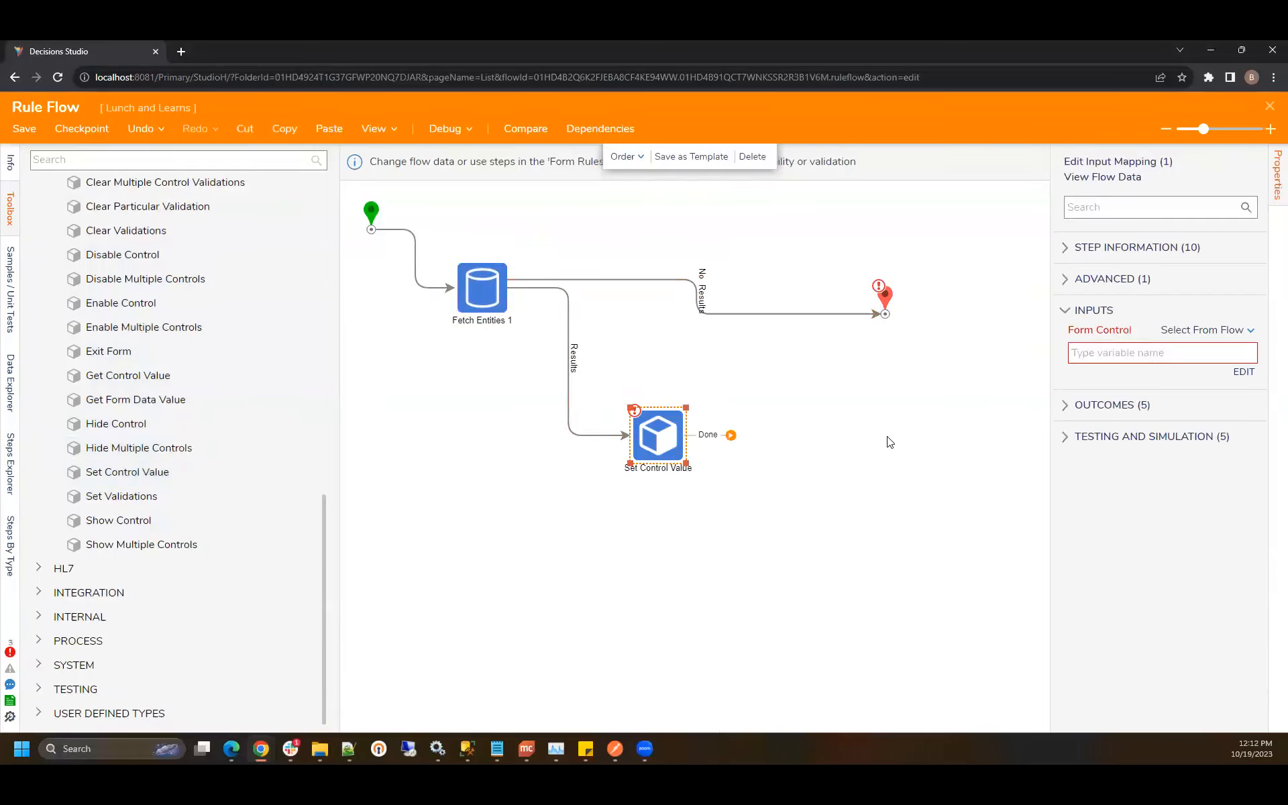
{"action": "left_click", "coordinate": [1244, 372]}
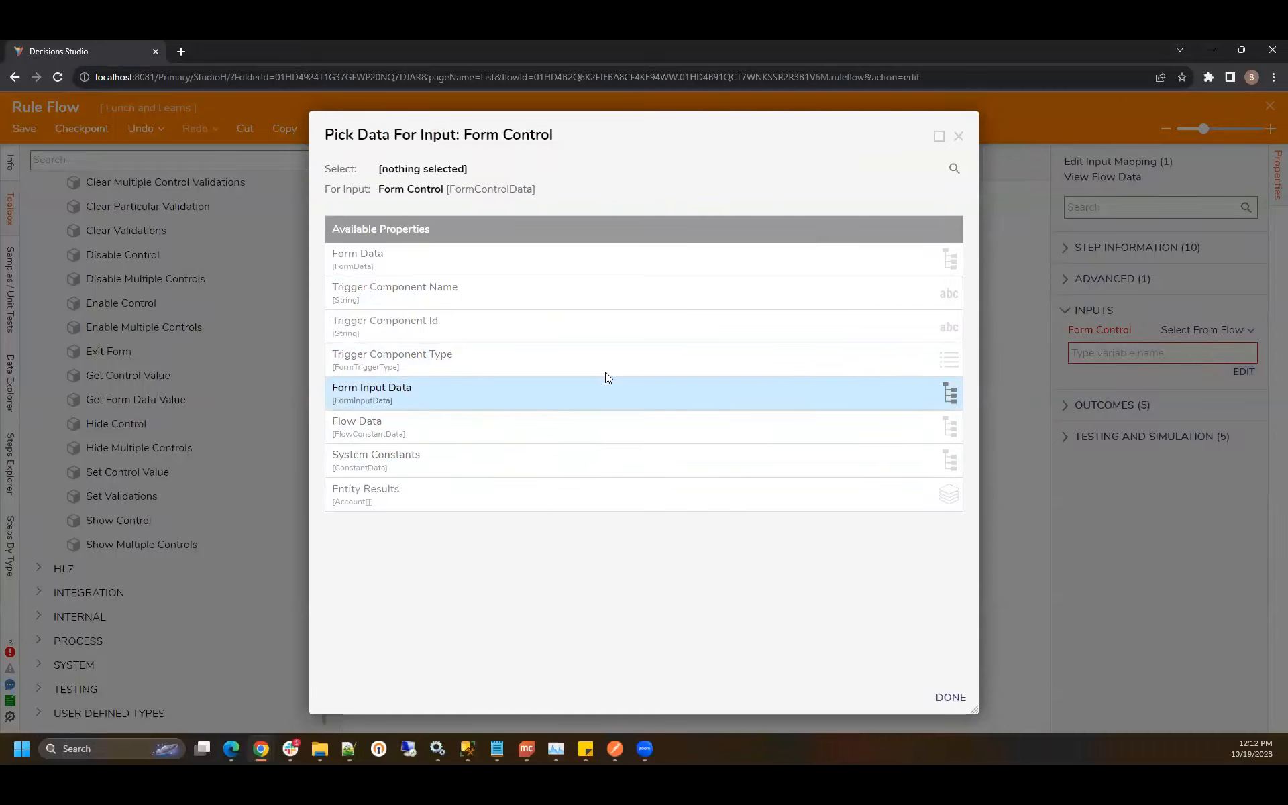
{"action": "left_click", "coordinate": [593, 261]}
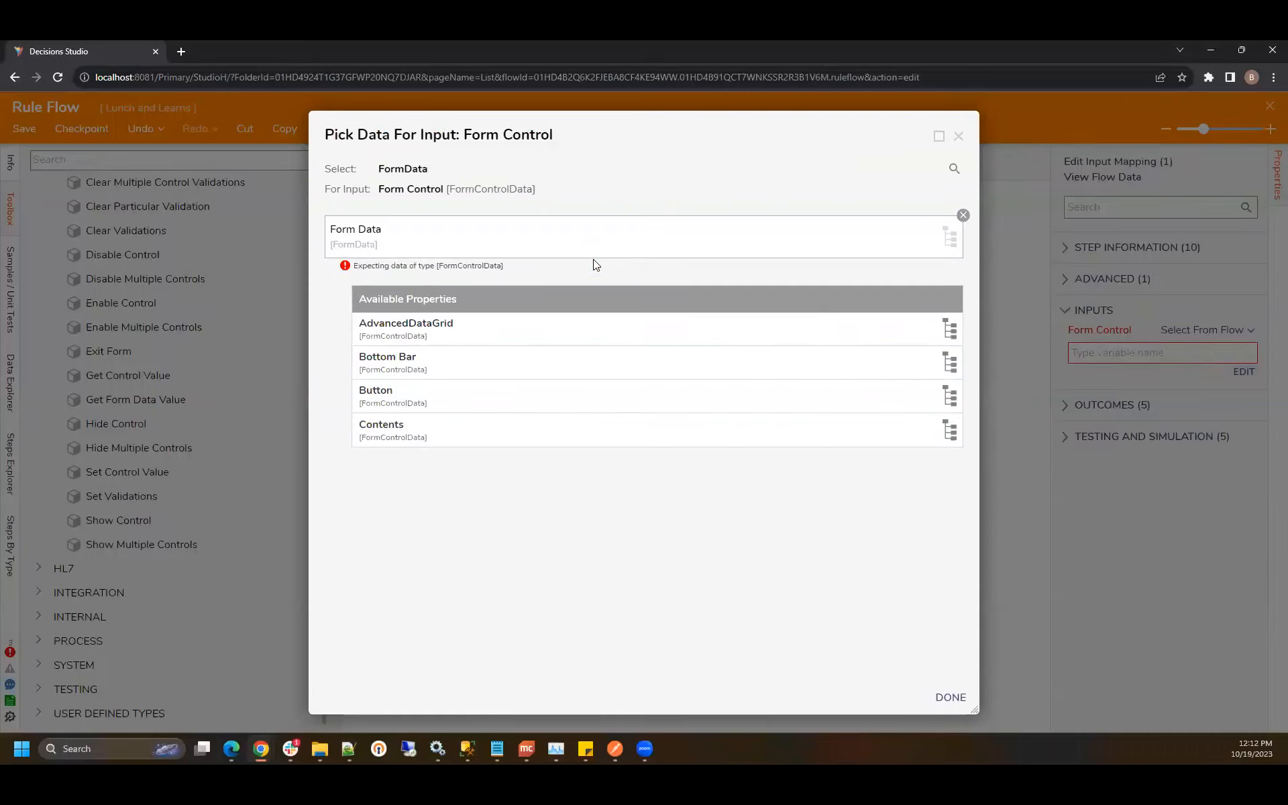
{"action": "left_click", "coordinate": [591, 331]}
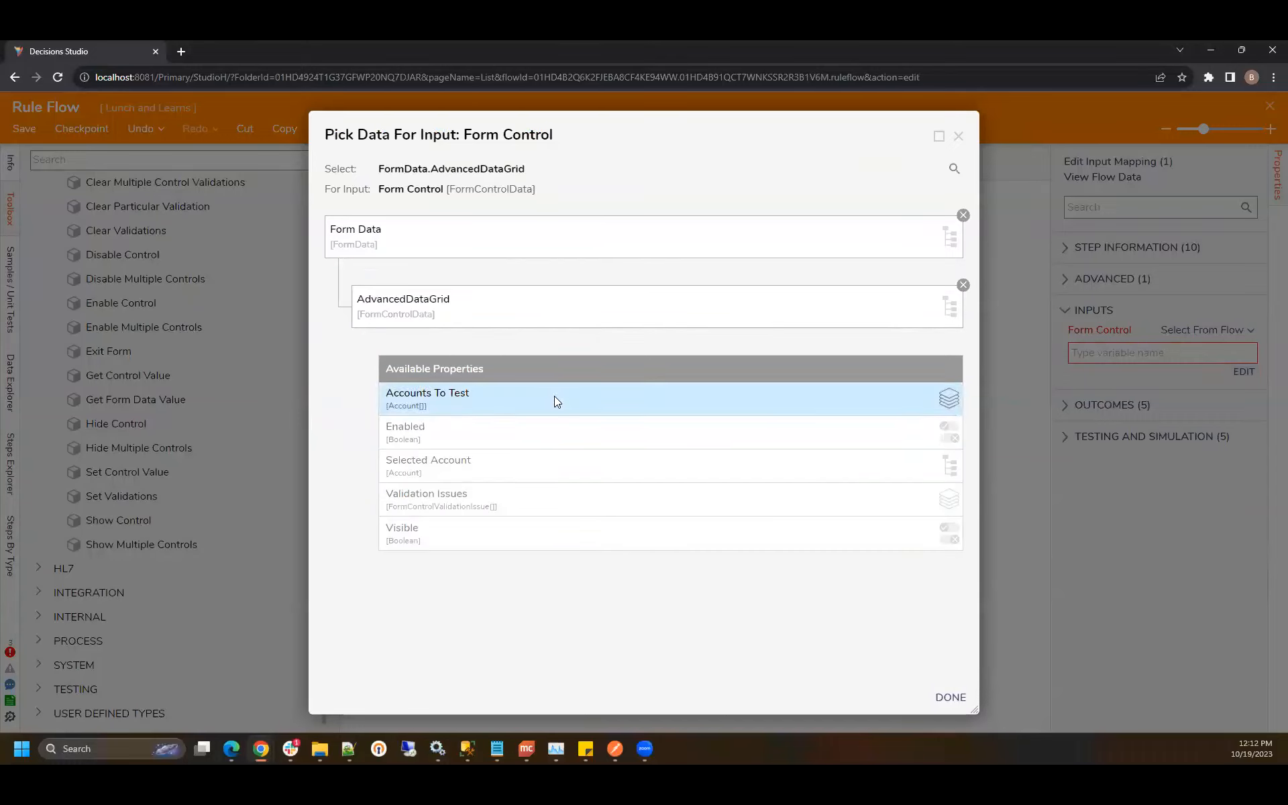
{"action": "left_click", "coordinate": [950, 698]}
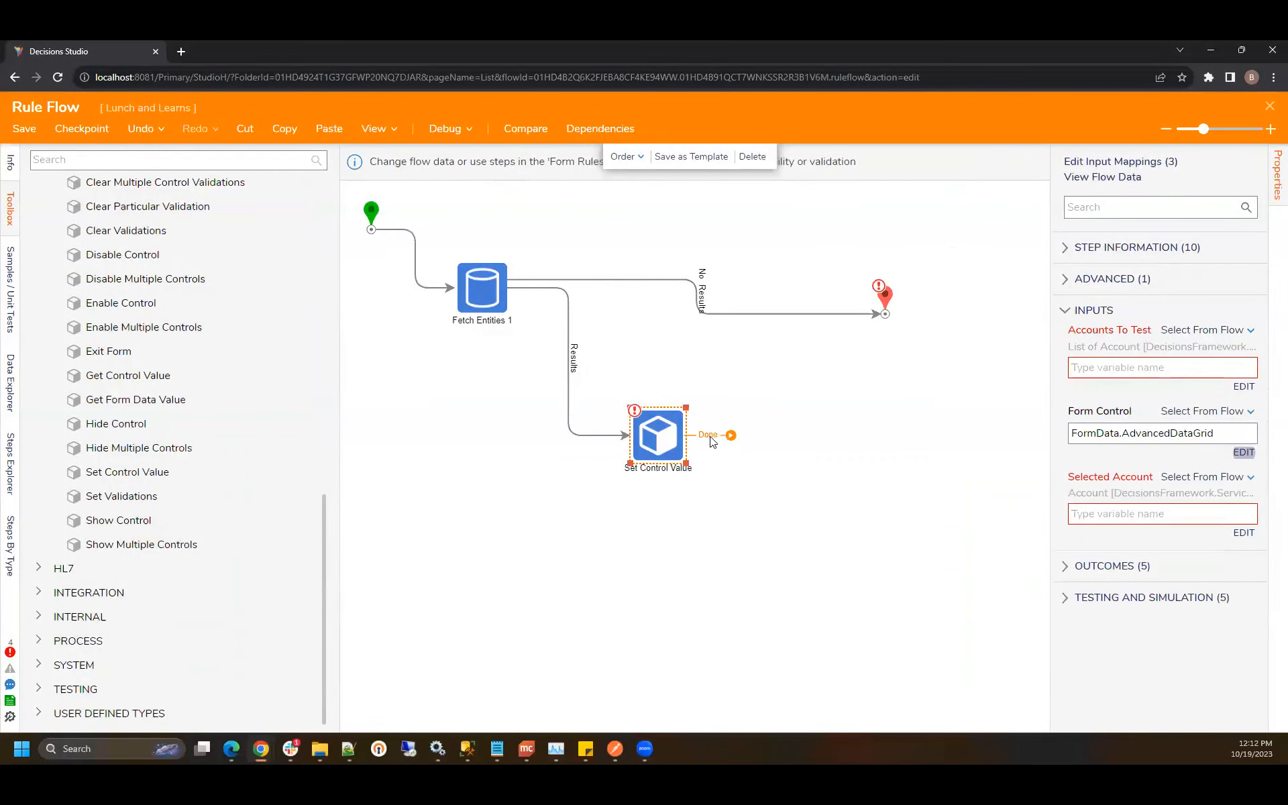
Step: Set the Selected Account input of Set Control Value to Ignore
{"action": "left_click", "coordinate": [731, 435]}
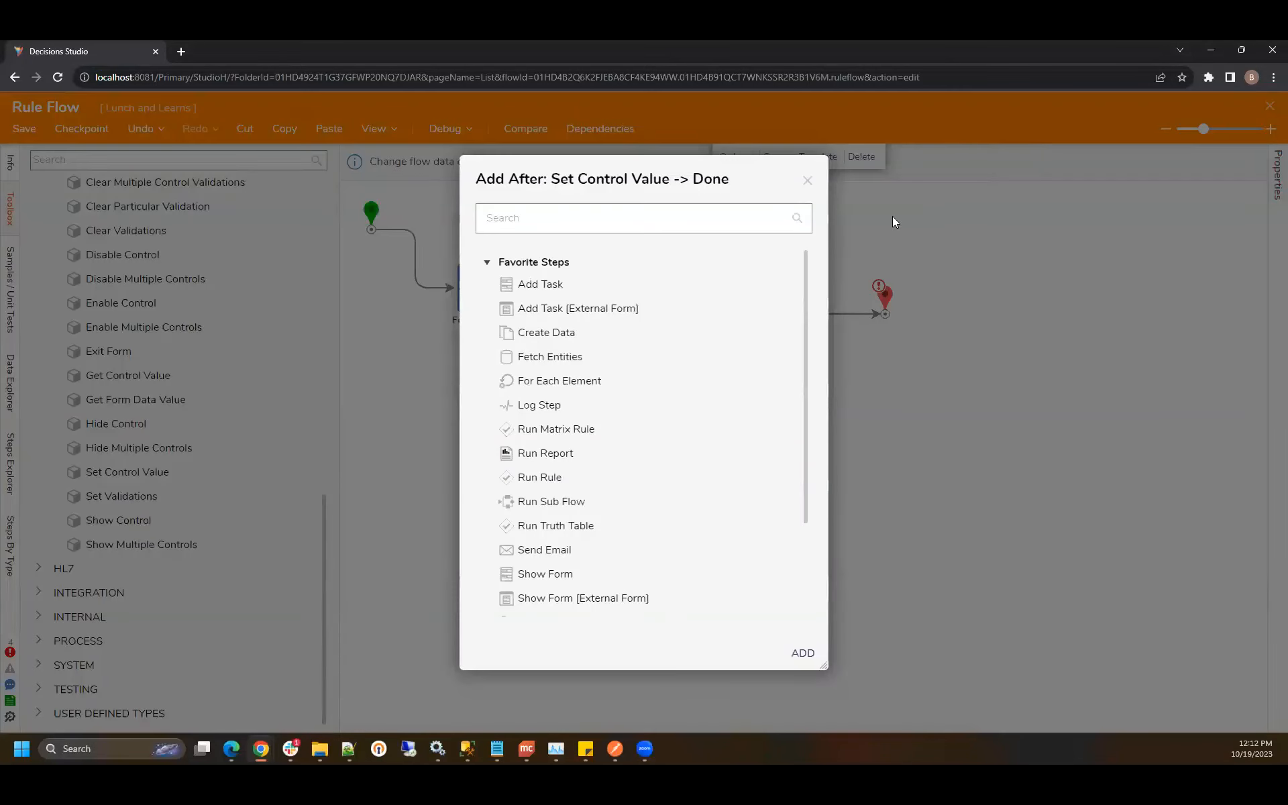
{"action": "left_click", "coordinate": [811, 176]}
{"action": "left_click", "coordinate": [1226, 477]}
{"action": "left_click", "coordinate": [1121, 507]}
Step: Map the Accounts To Test input of Set Control Value to EntityResults
{"action": "left_click", "coordinate": [1208, 330]}
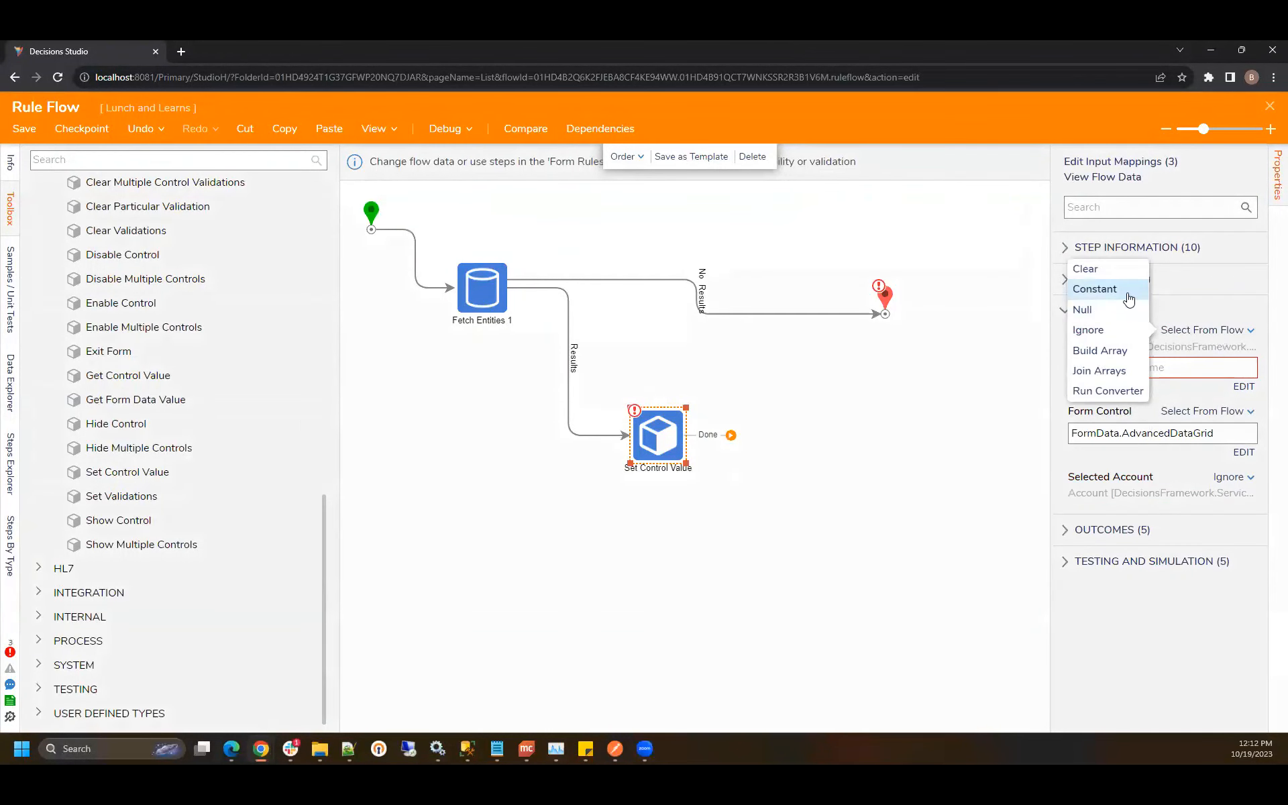
{"action": "left_click", "coordinate": [1249, 387]}
{"action": "left_click", "coordinate": [1247, 385]}
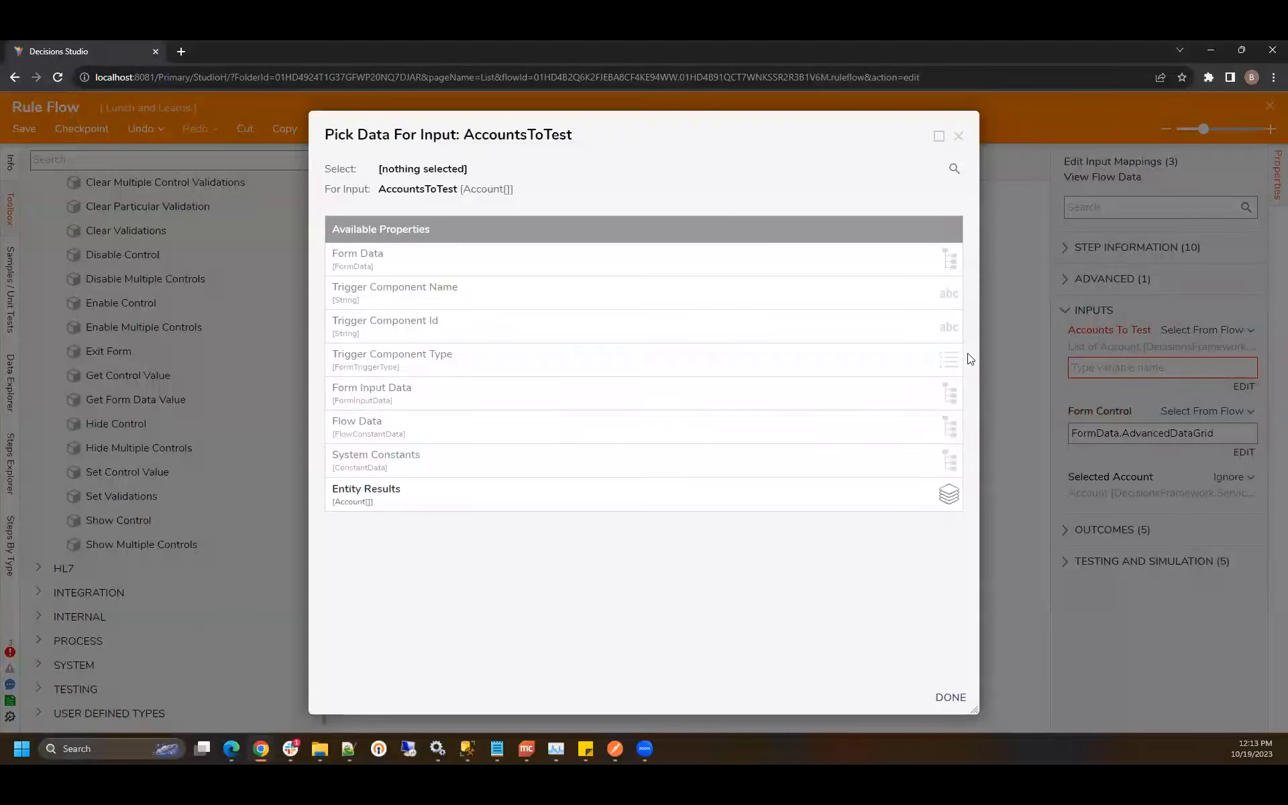
{"action": "left_click", "coordinate": [820, 500]}
{"action": "left_click", "coordinate": [951, 697]}
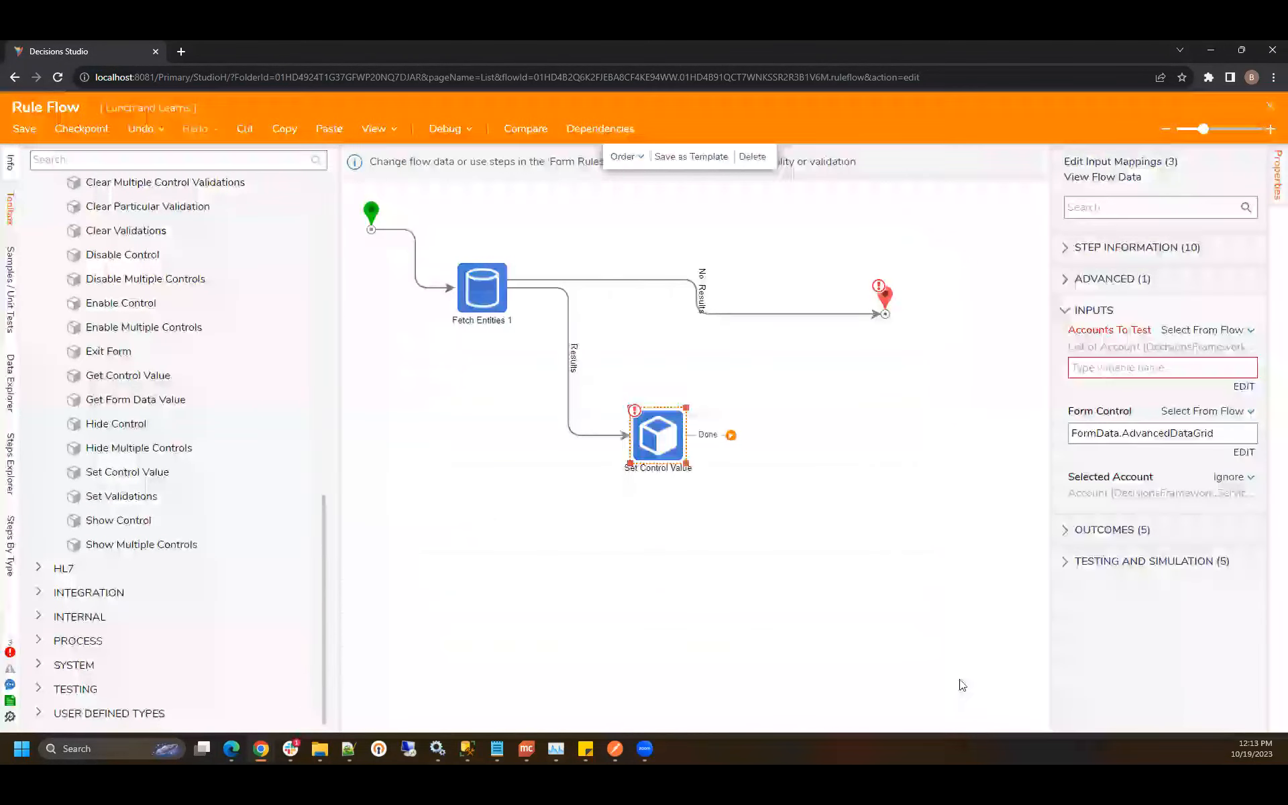
Step: Link the Done outcome of Set Control Value to the end step and reroute the Results link out of the underside of Fetch Entities 1
{"action": "left_click_drag", "start_coordinate": [731, 434], "coordinate": [885, 301]}
{"action": "left_click_drag", "start_coordinate": [646, 433], "coordinate": [632, 433]}
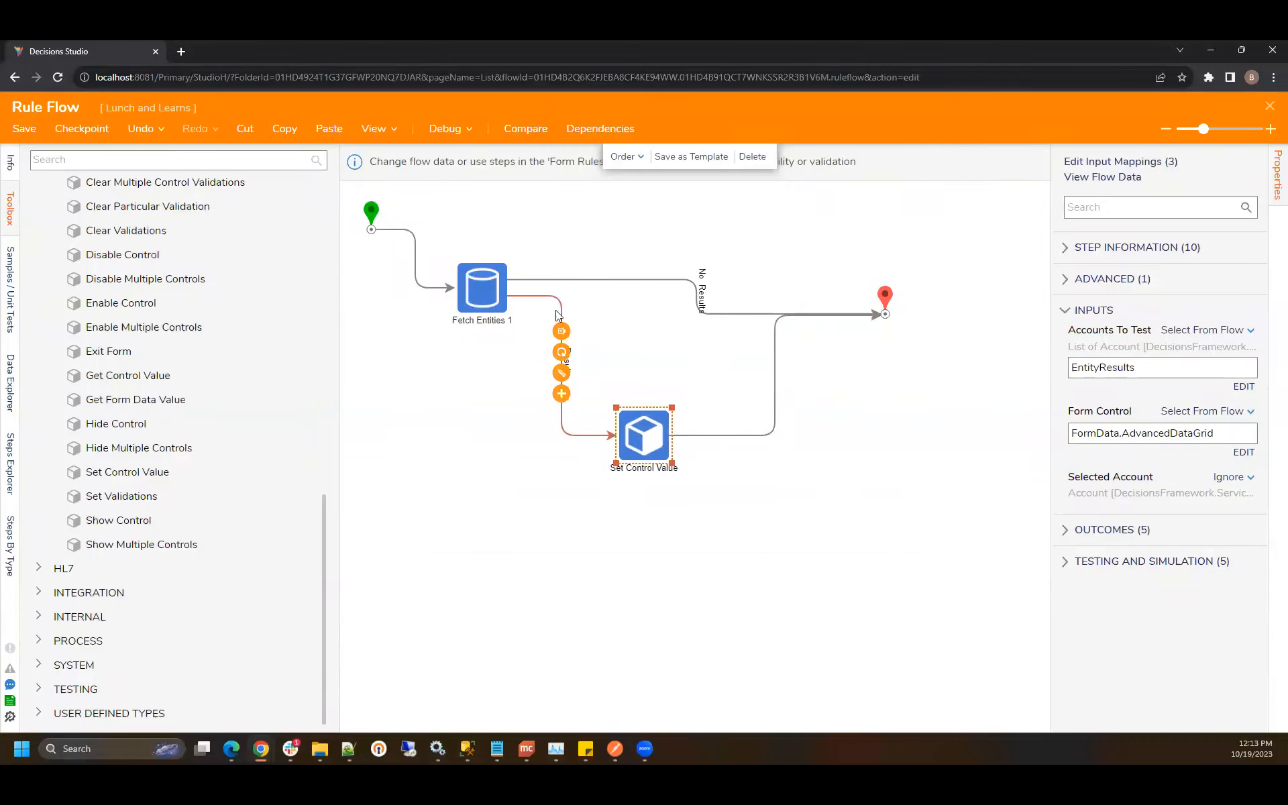
{"action": "left_click", "coordinate": [515, 296]}
{"action": "left_click_drag", "start_coordinate": [508, 296], "coordinate": [483, 329]}
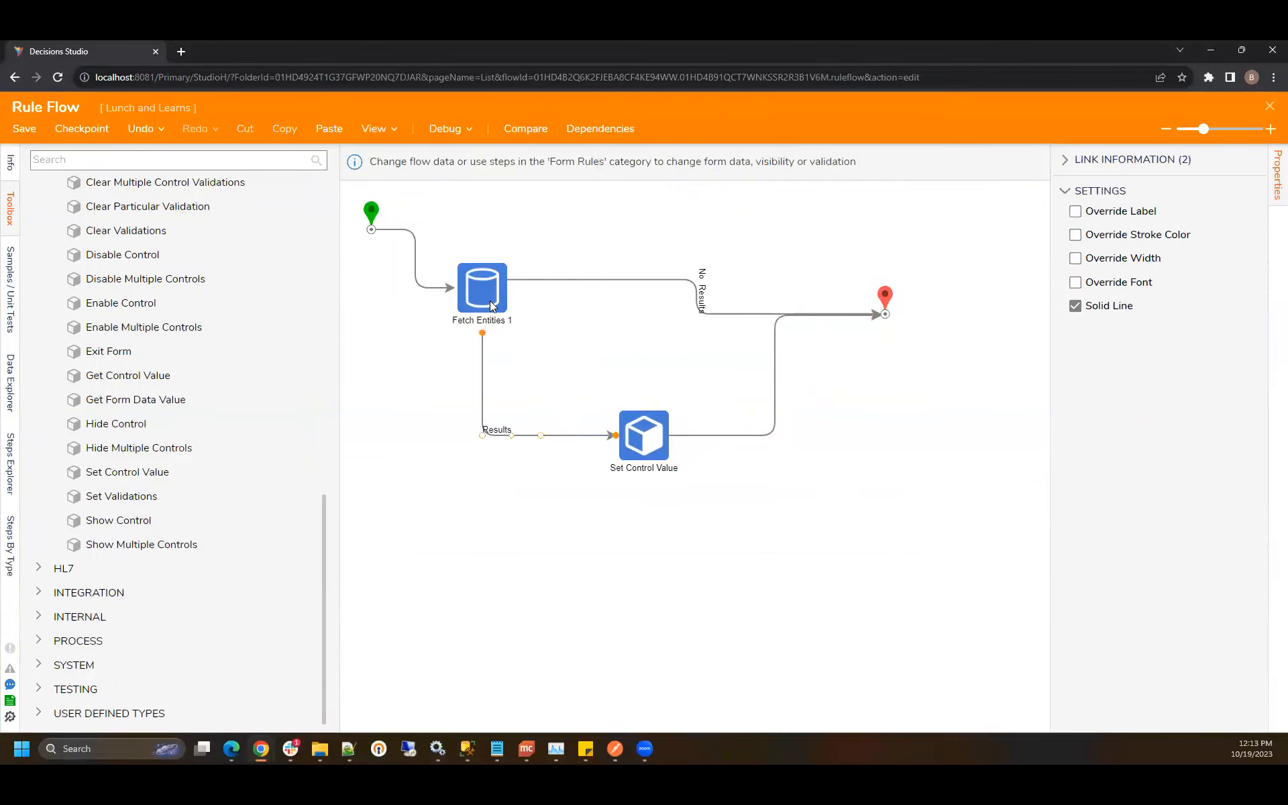
Step: Save and close the rule flow, and accept the RefreshAccounts active form flow settings
{"action": "left_click", "coordinate": [485, 299]}
{"action": "left_click", "coordinate": [24, 131]}
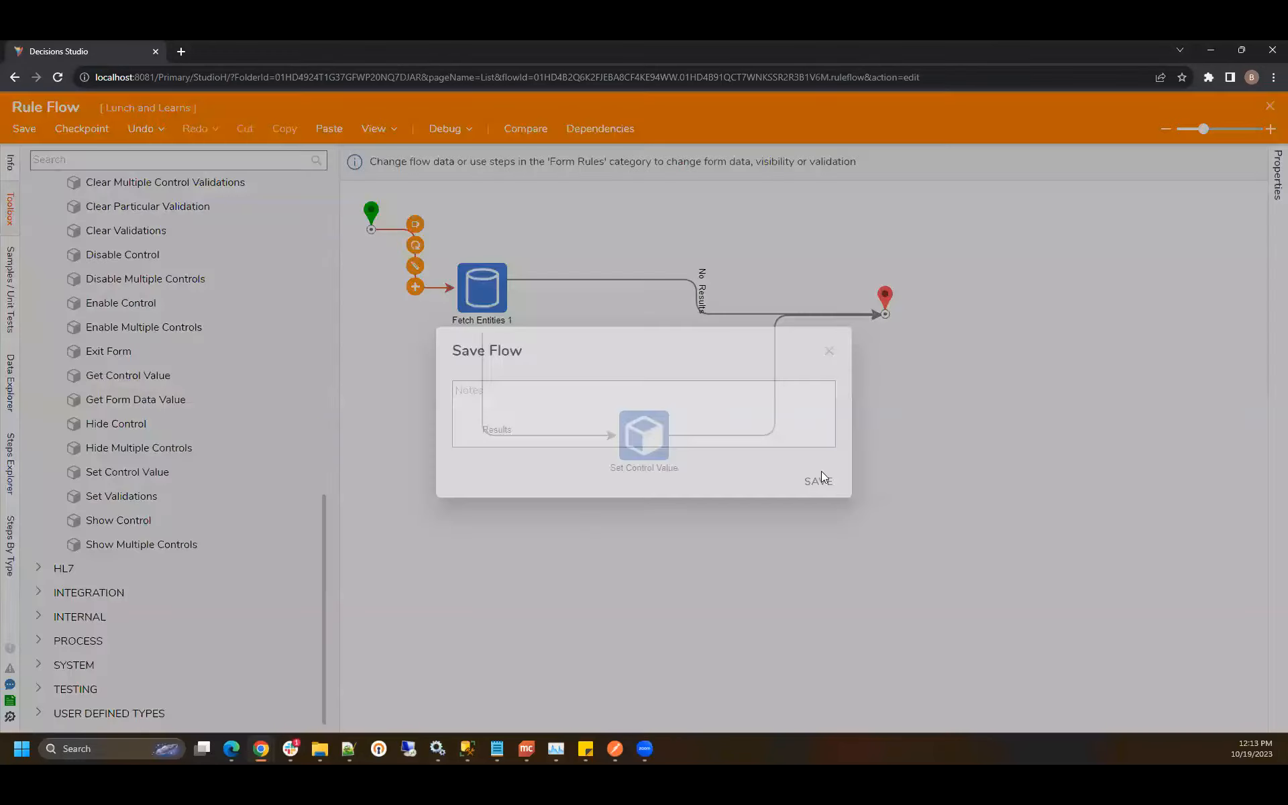
{"action": "left_click", "coordinate": [1270, 106]}
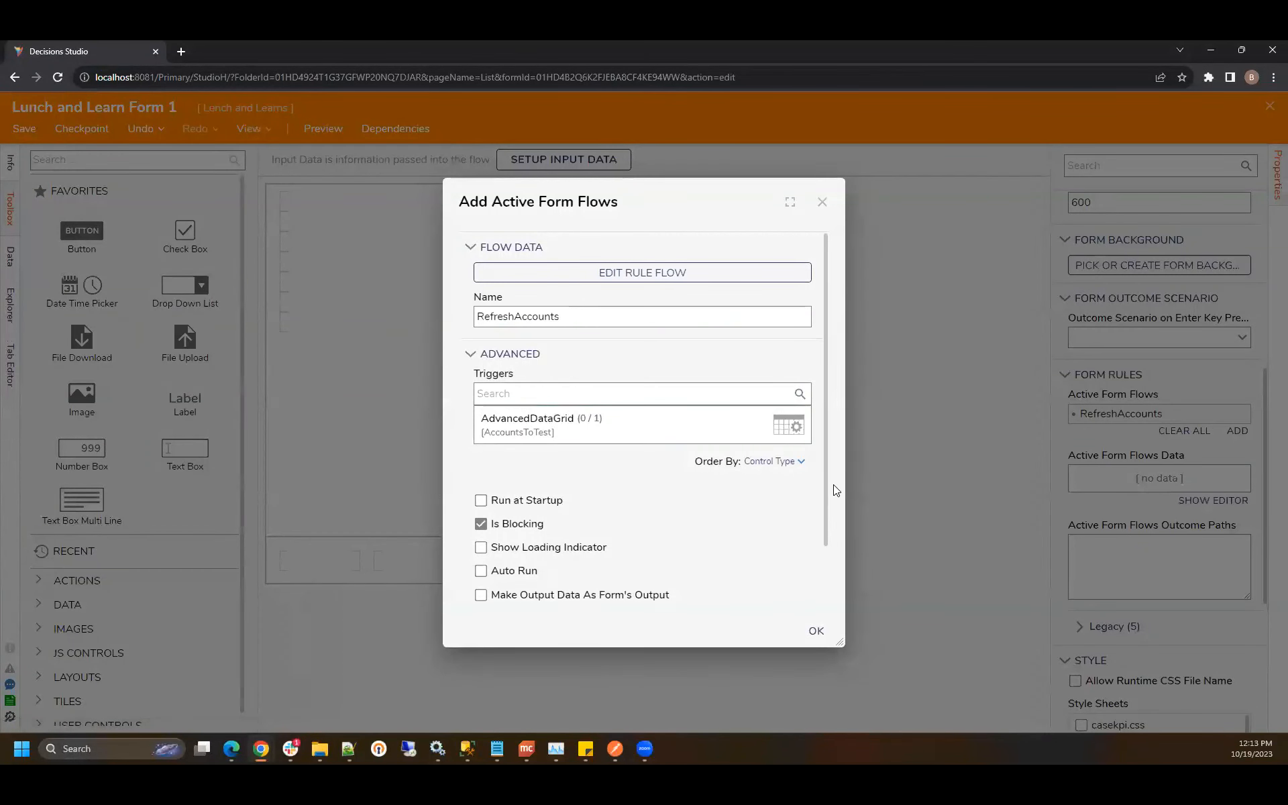
{"action": "scroll", "coordinate": [824, 499], "scroll_direction": "down", "scroll_amount": 2}
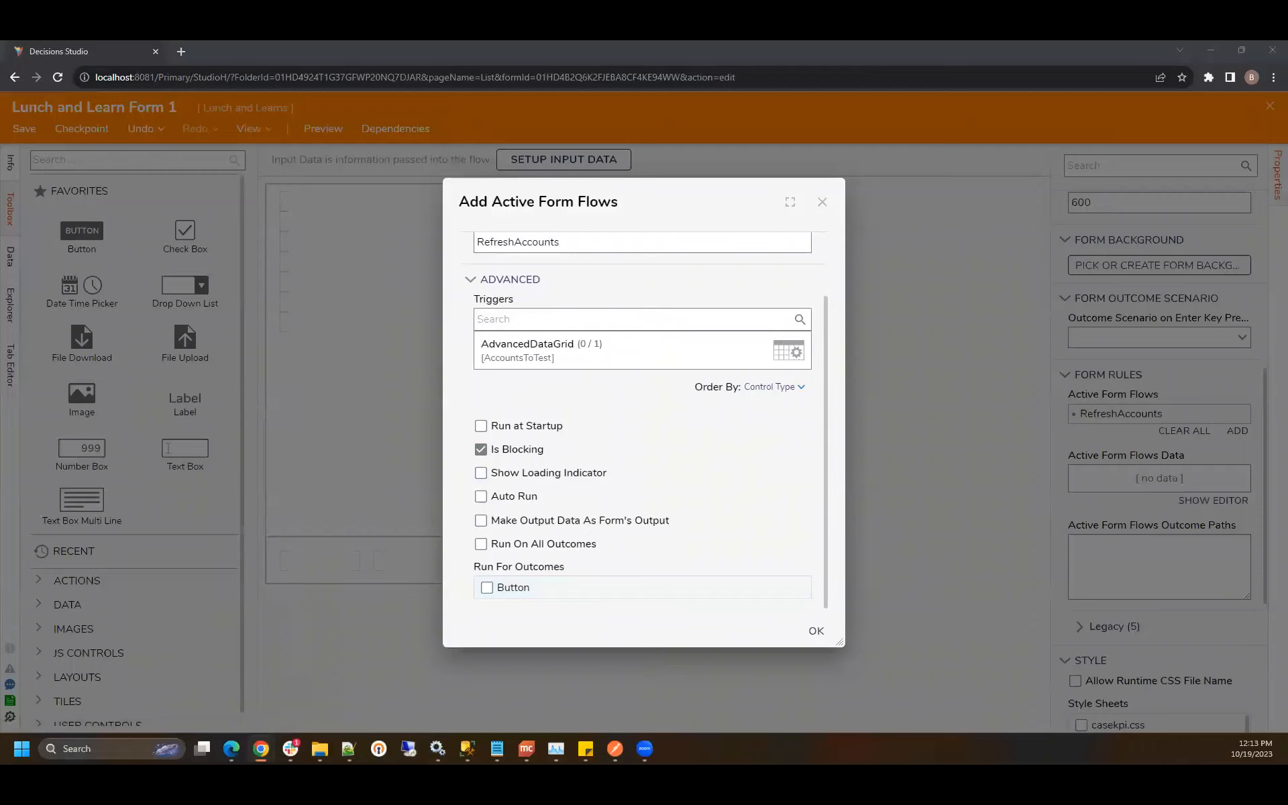
{"action": "left_click", "coordinate": [816, 630]}
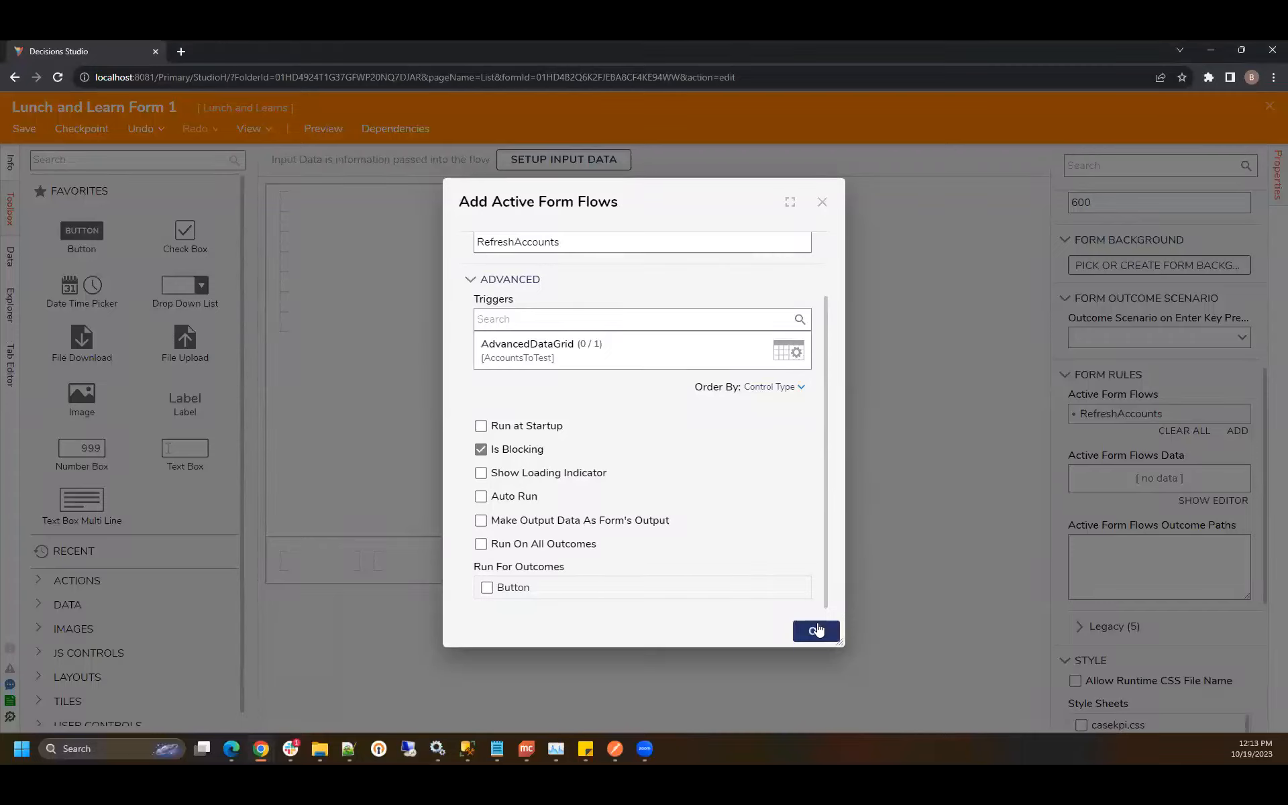
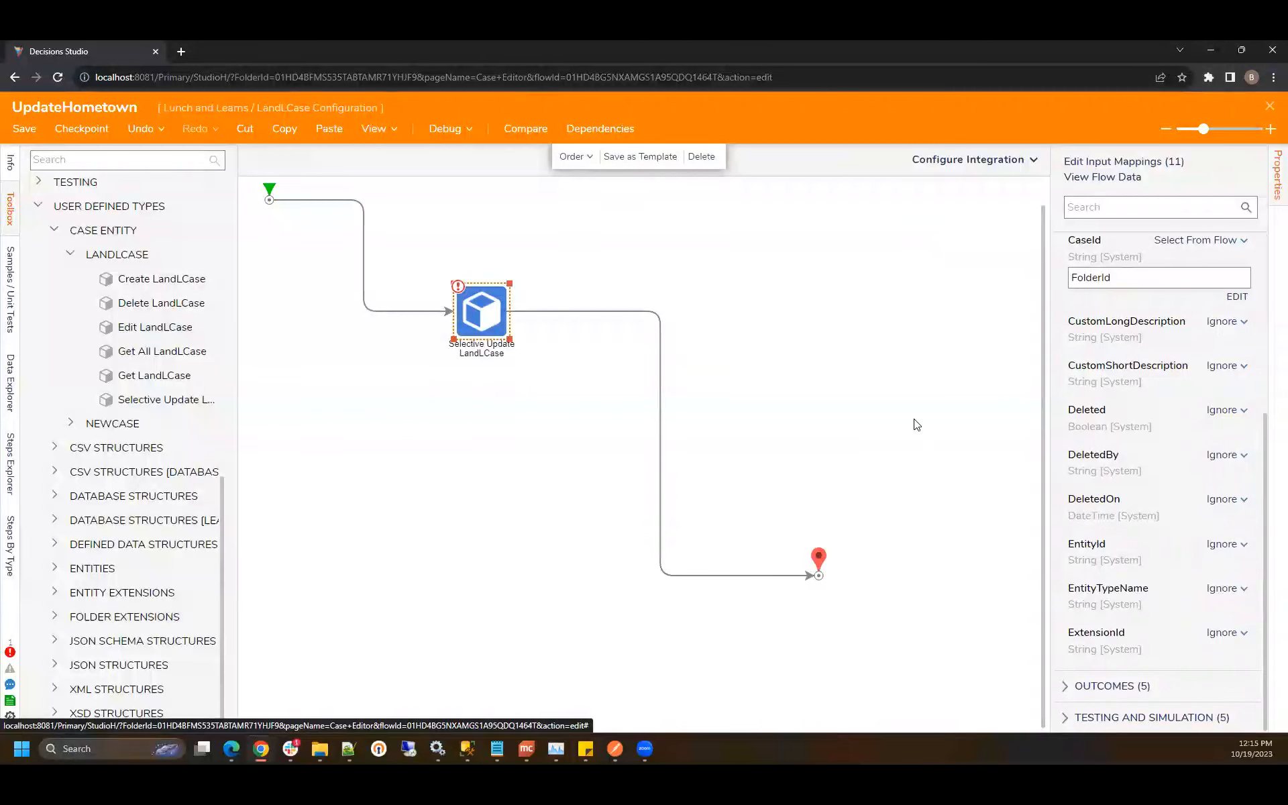
Step: Save and close the UpdateHometown flow, and open the Report Context ID Testing flow from the Lunch and Learns folder
{"action": "left_click", "coordinate": [24, 128]}
{"action": "left_click", "coordinate": [824, 482]}
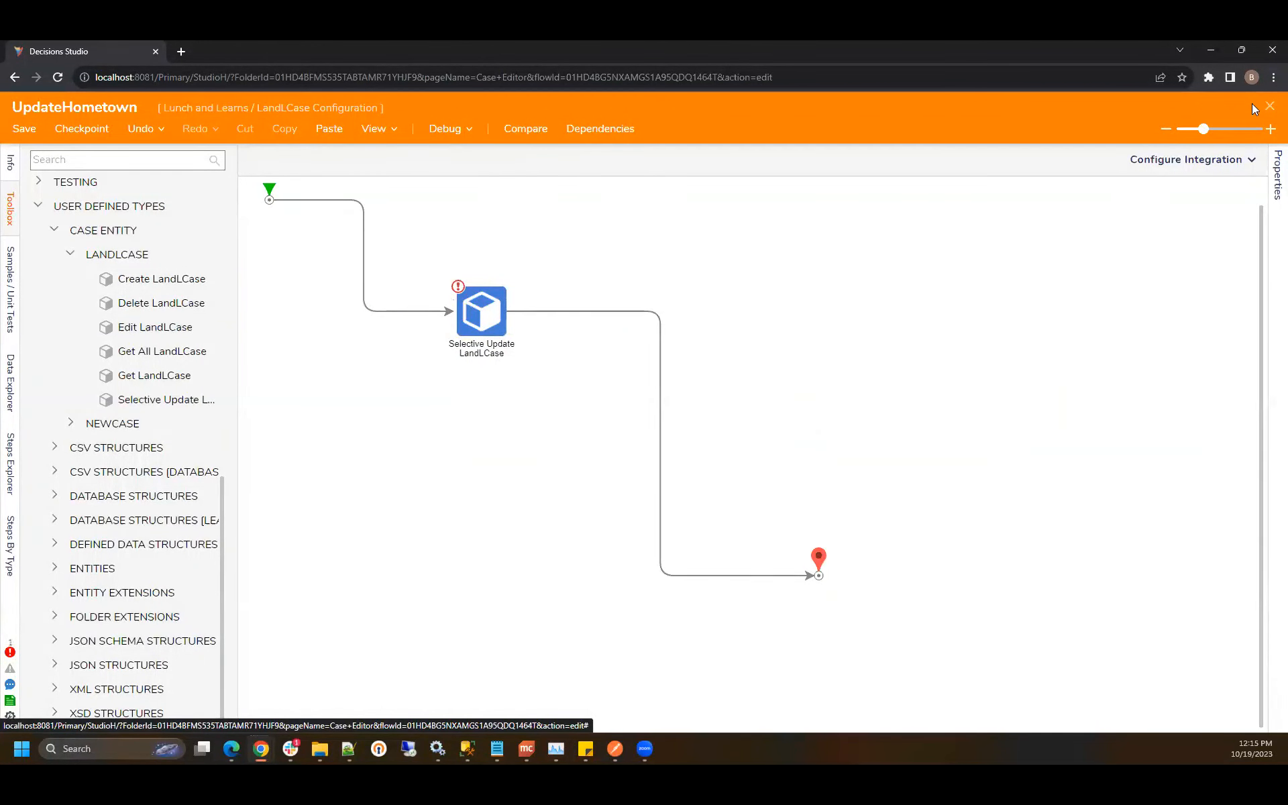
{"action": "left_click", "coordinate": [1270, 106]}
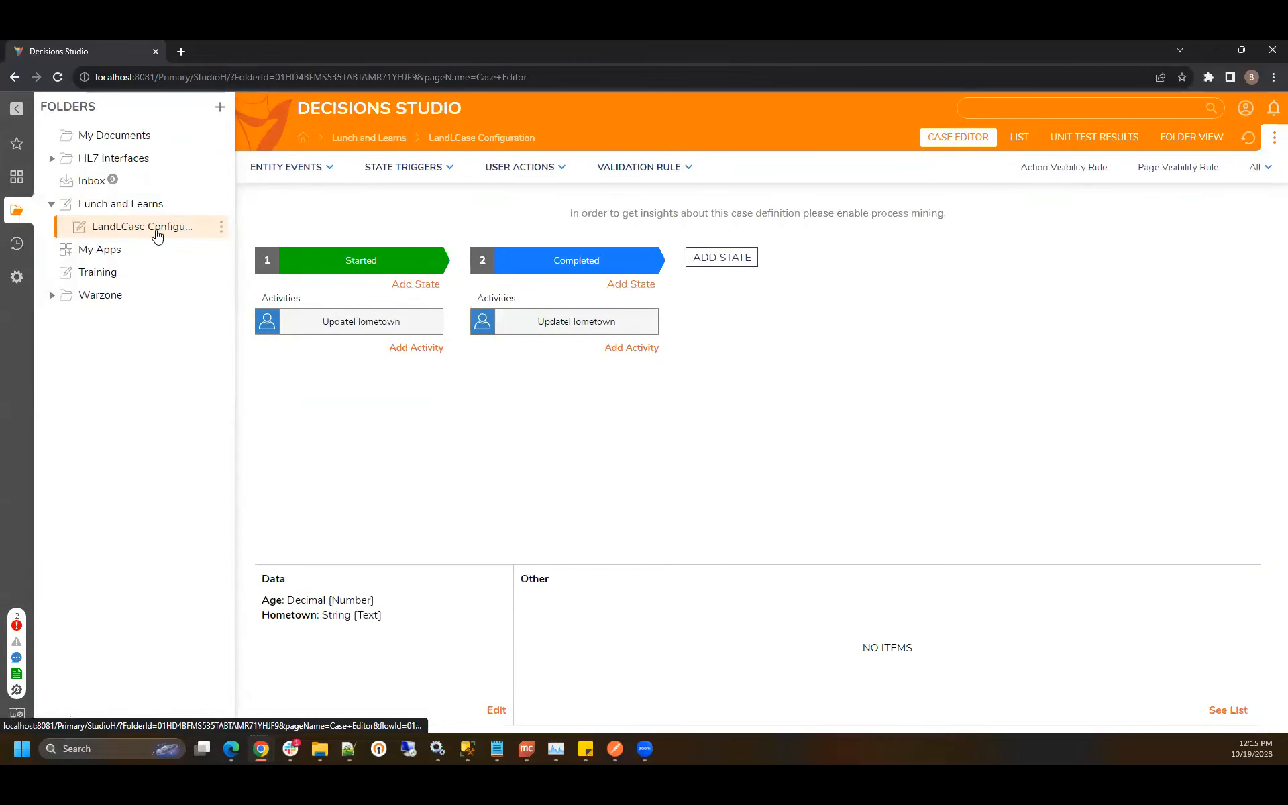
{"action": "left_click", "coordinate": [362, 137]}
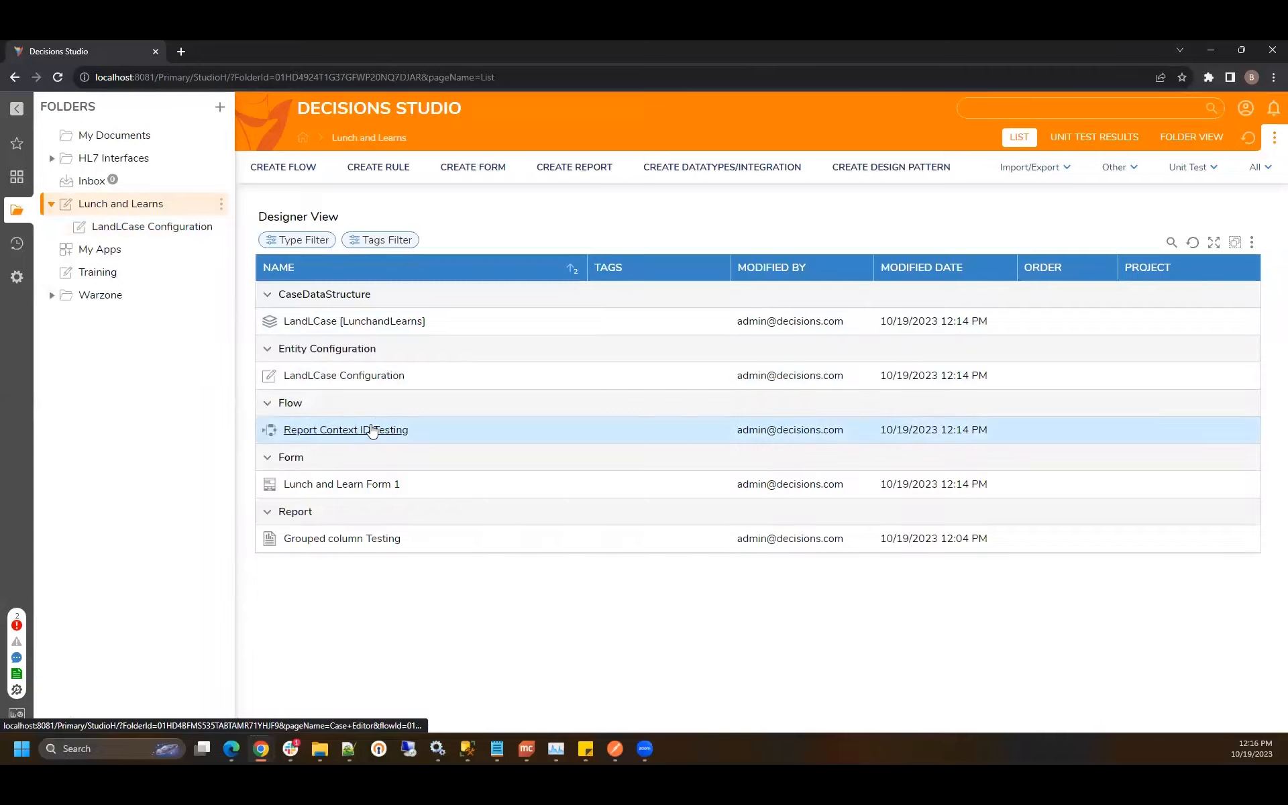
{"action": "left_click", "coordinate": [373, 431]}
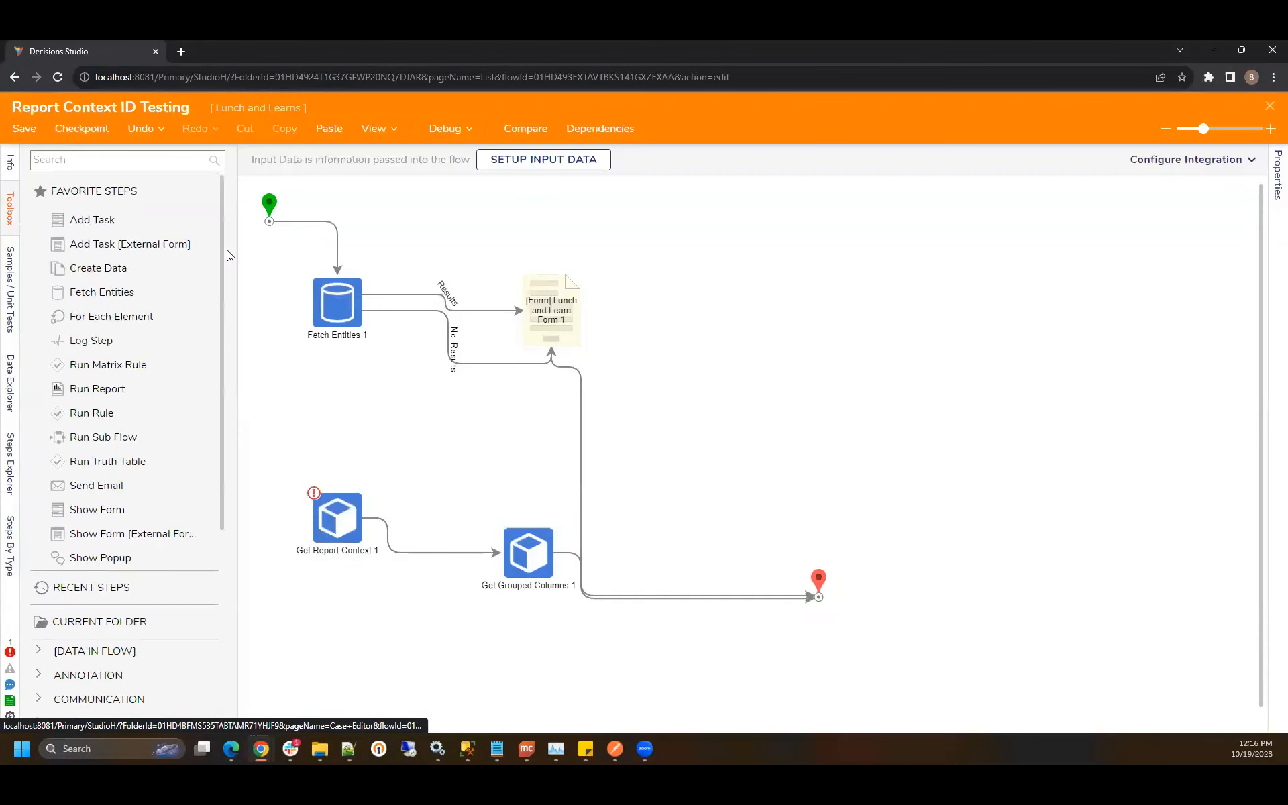
Step: Add a Create LandLCase step above the form step and reroute the start step's link to it
{"action": "scroll", "coordinate": [130, 446], "scroll_direction": "down", "scroll_amount": 5}
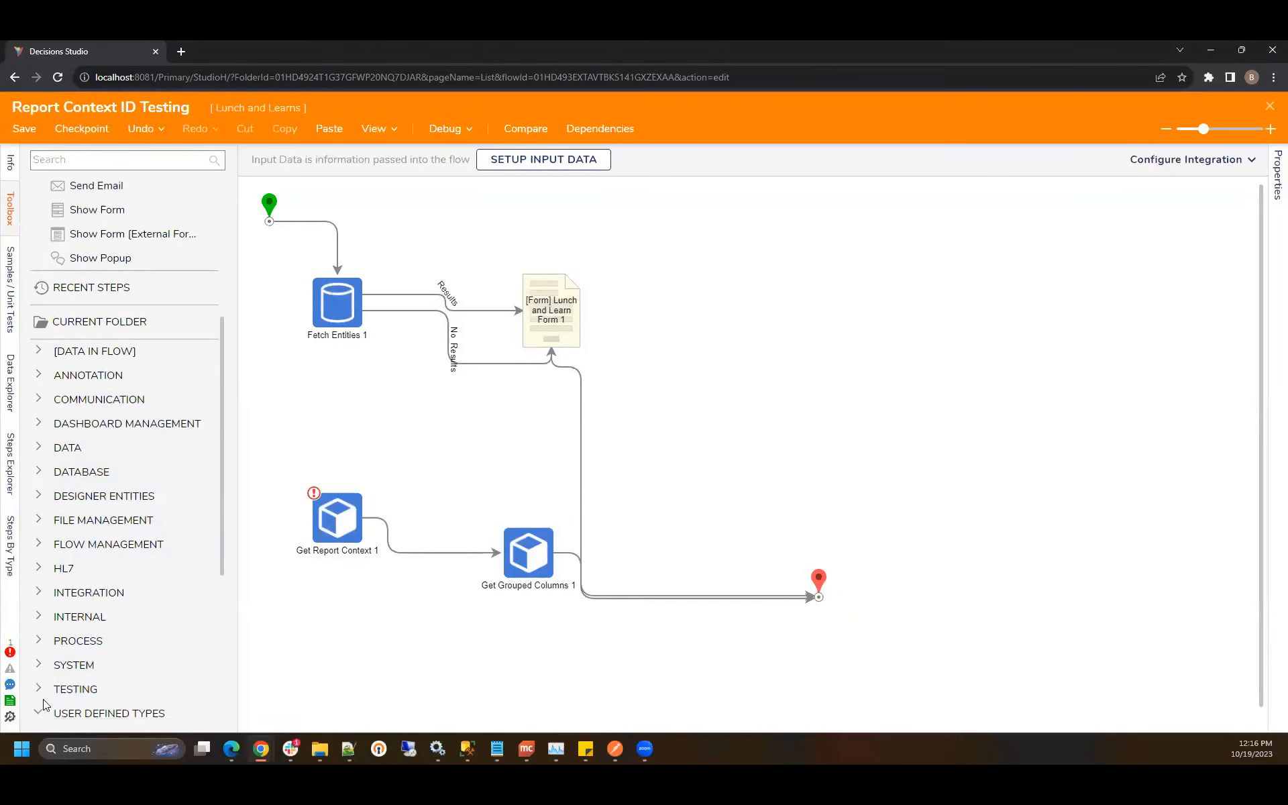
{"action": "scroll", "coordinate": [59, 594], "scroll_direction": "down", "scroll_amount": 5}
{"action": "left_click", "coordinate": [59, 429]}
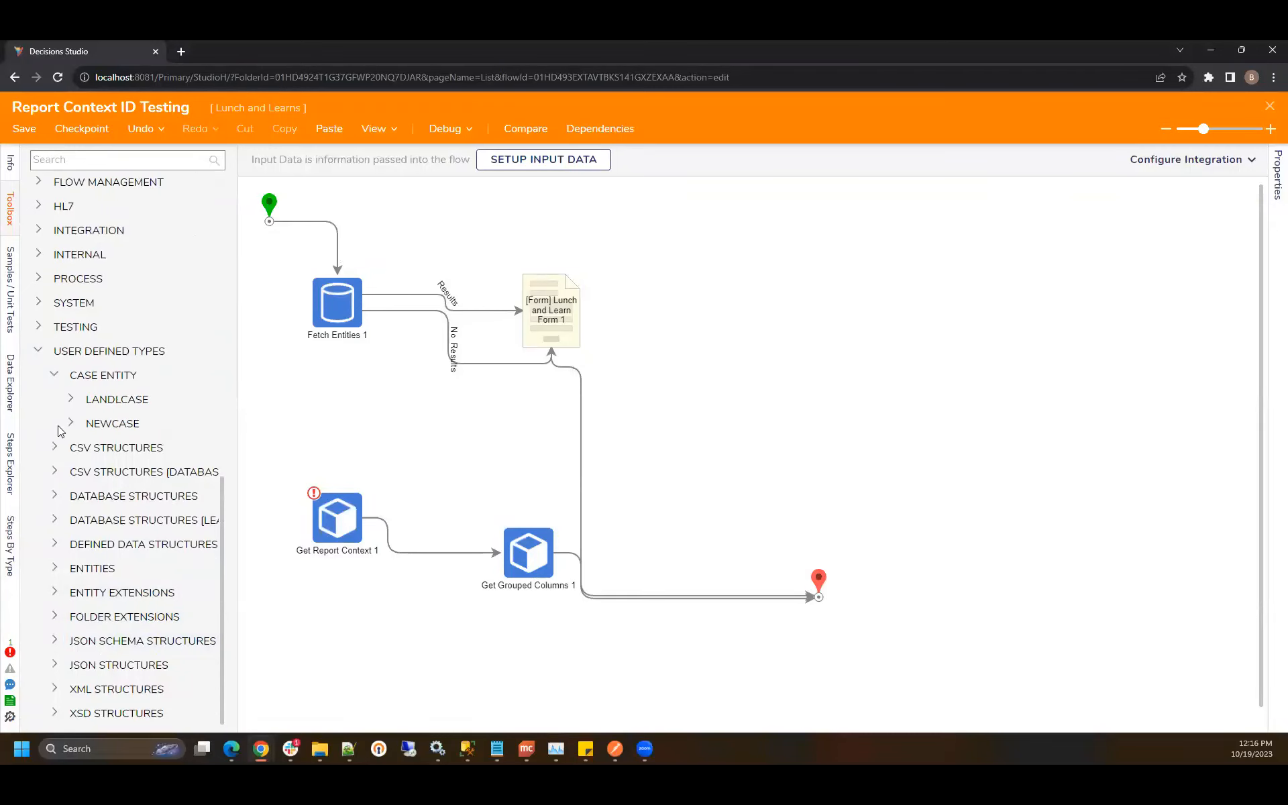
{"action": "left_click", "coordinate": [118, 396]}
{"action": "left_click_drag", "start_coordinate": [158, 279], "coordinate": [475, 230]}
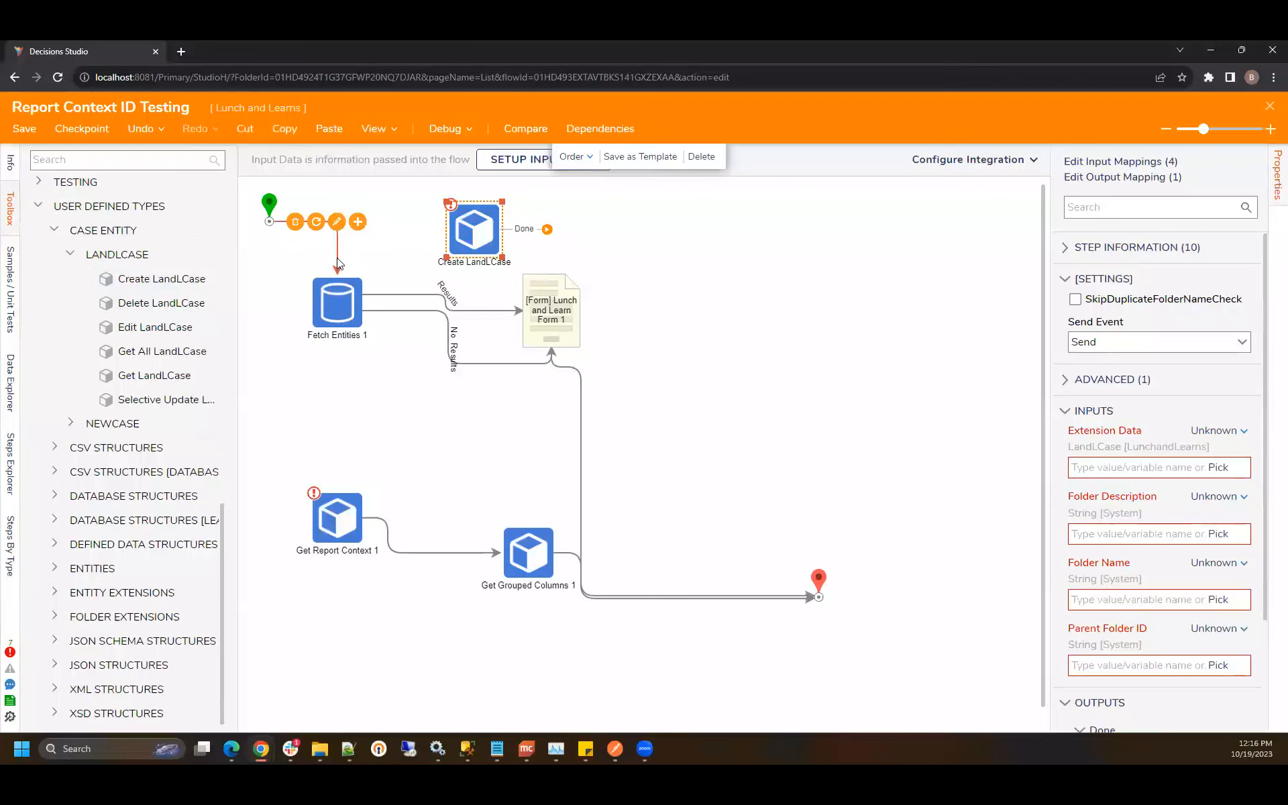
{"action": "left_click_drag", "start_coordinate": [337, 263], "coordinate": [474, 230]}
{"action": "left_click", "coordinate": [861, 352]}
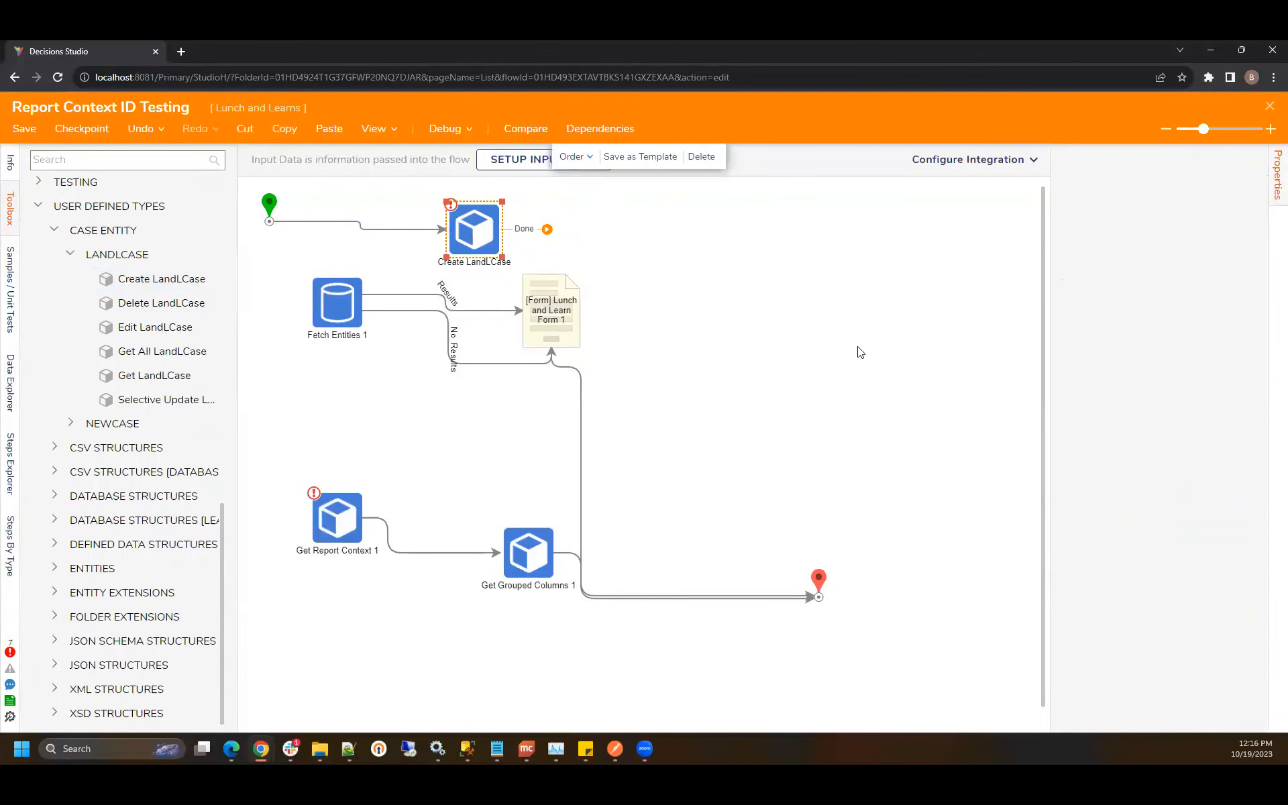
Step: Set the Extension Data input of Create LandLCase to Build Data and Folder Description to the constant Test
{"action": "left_click", "coordinate": [1216, 446]}
{"action": "left_click", "coordinate": [1167, 436]}
{"action": "scroll", "coordinate": [1200, 510], "scroll_direction": "down", "scroll_amount": 5}
{"action": "left_click", "coordinate": [1209, 450]}
{"action": "left_click", "coordinate": [1106, 374]}
{"action": "left_click", "coordinate": [1139, 487]}
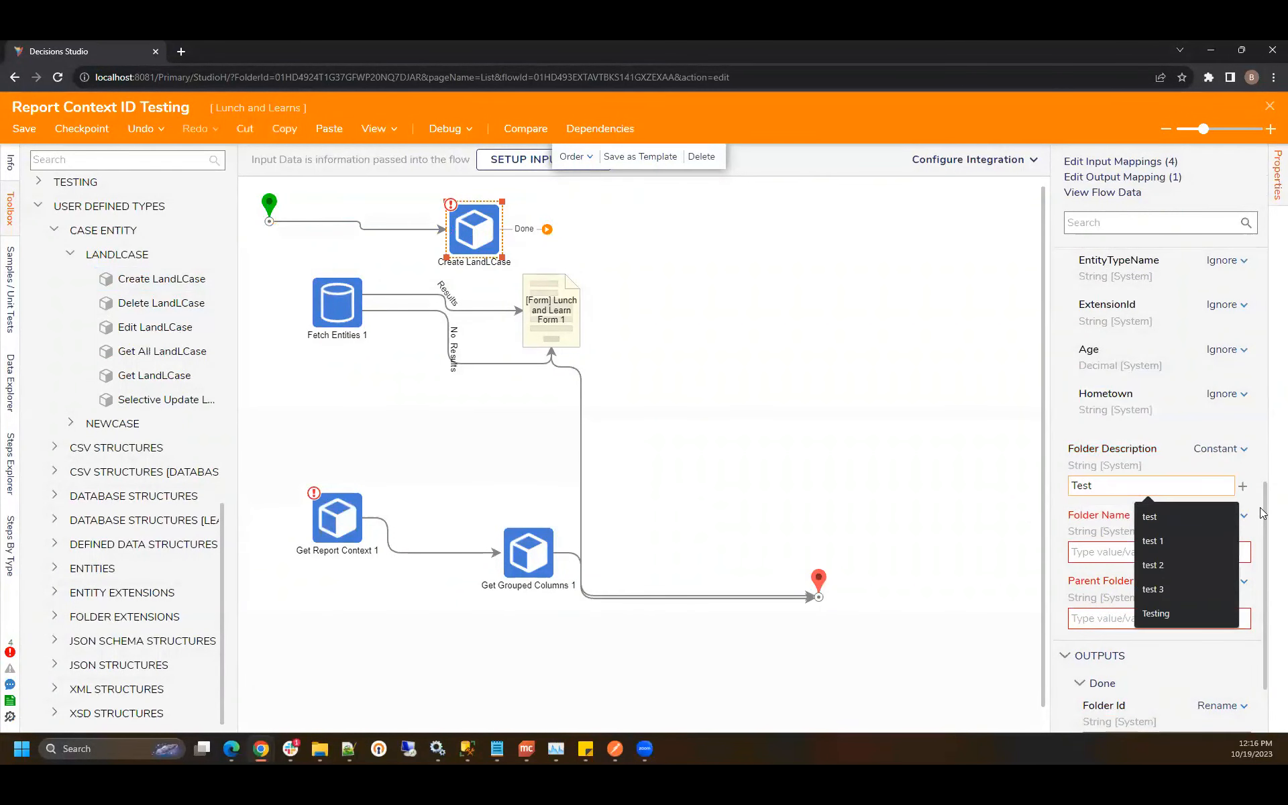
Step: Set the Folder Name input of Create LandLCase to the constant Case 1
{"action": "left_click", "coordinate": [1241, 518]}
{"action": "left_click", "coordinate": [1122, 443]}
{"action": "left_click", "coordinate": [1123, 552]}
{"action": "type", "text": "C"}
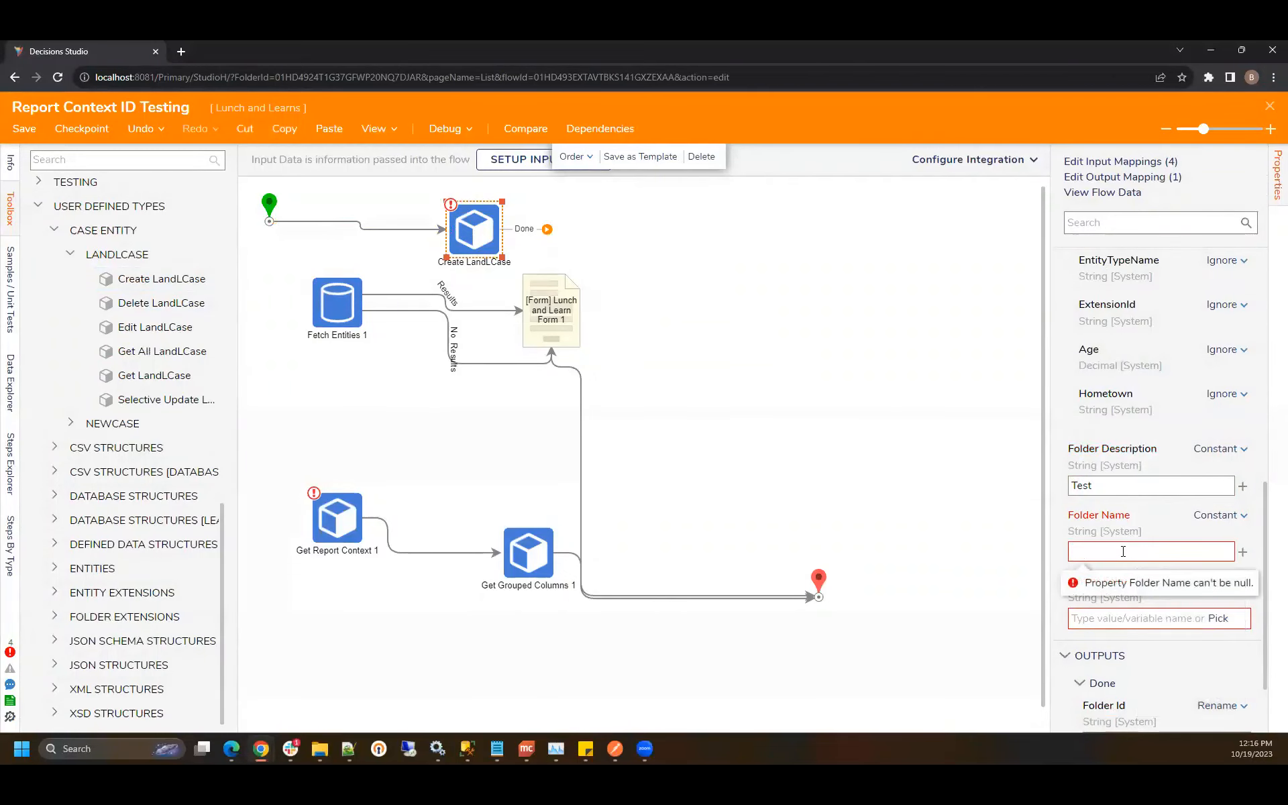
{"action": "type", "text": "ase 1"}
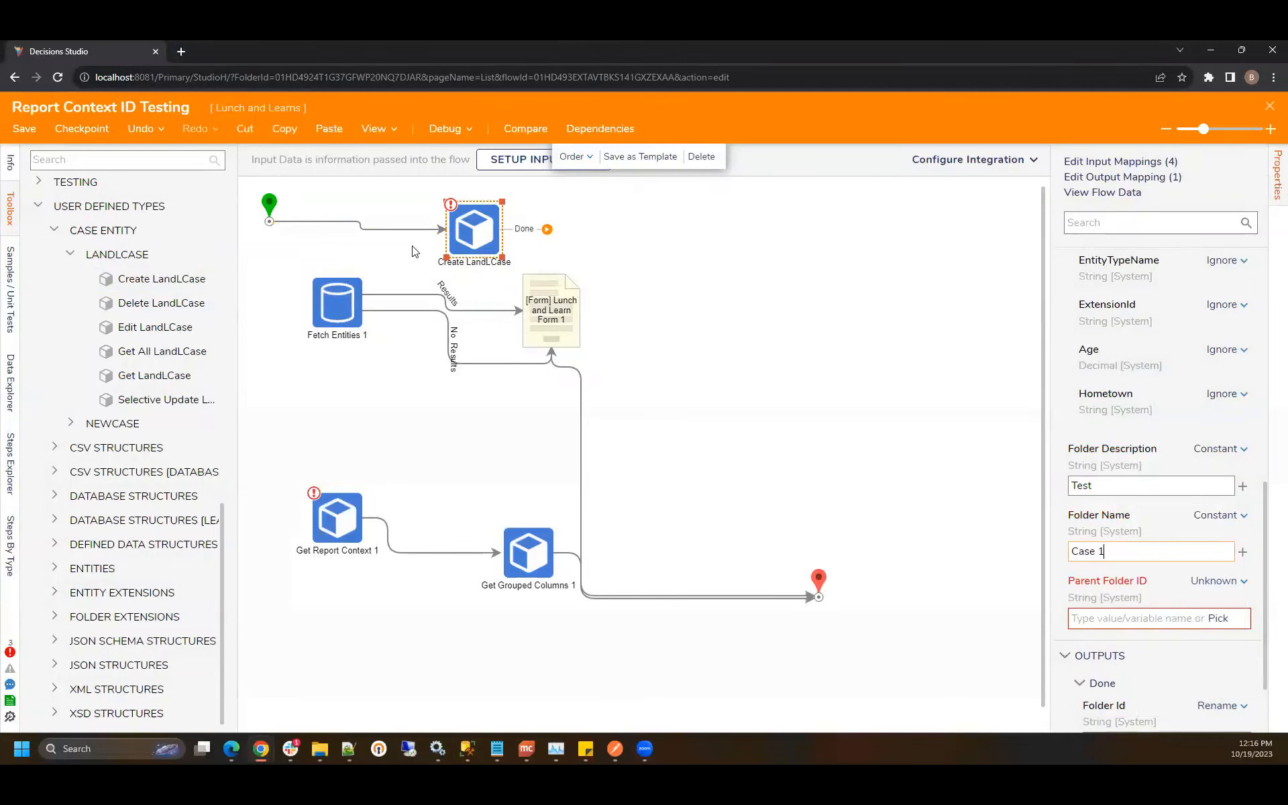
Step: Save and close the Report Context ID Testing flow
{"action": "left_click", "coordinate": [25, 132]}
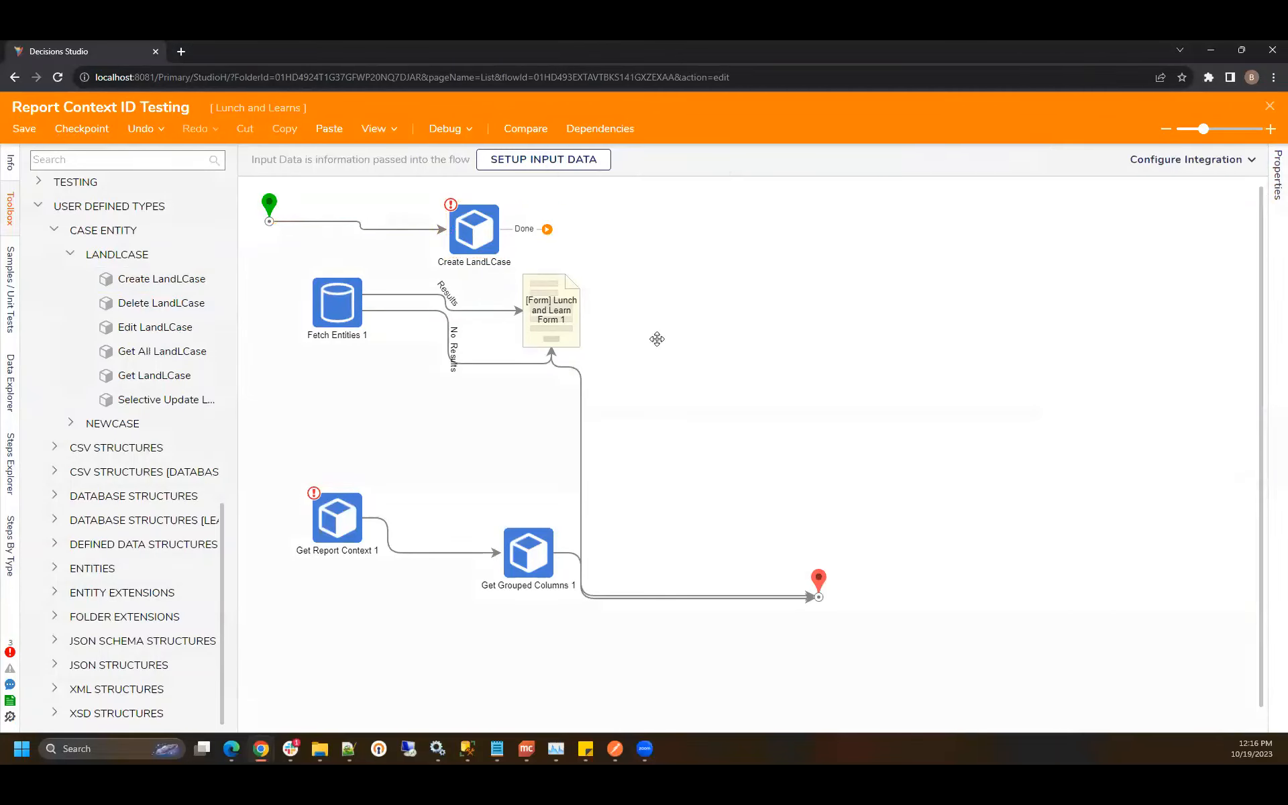
{"action": "left_click", "coordinate": [817, 482]}
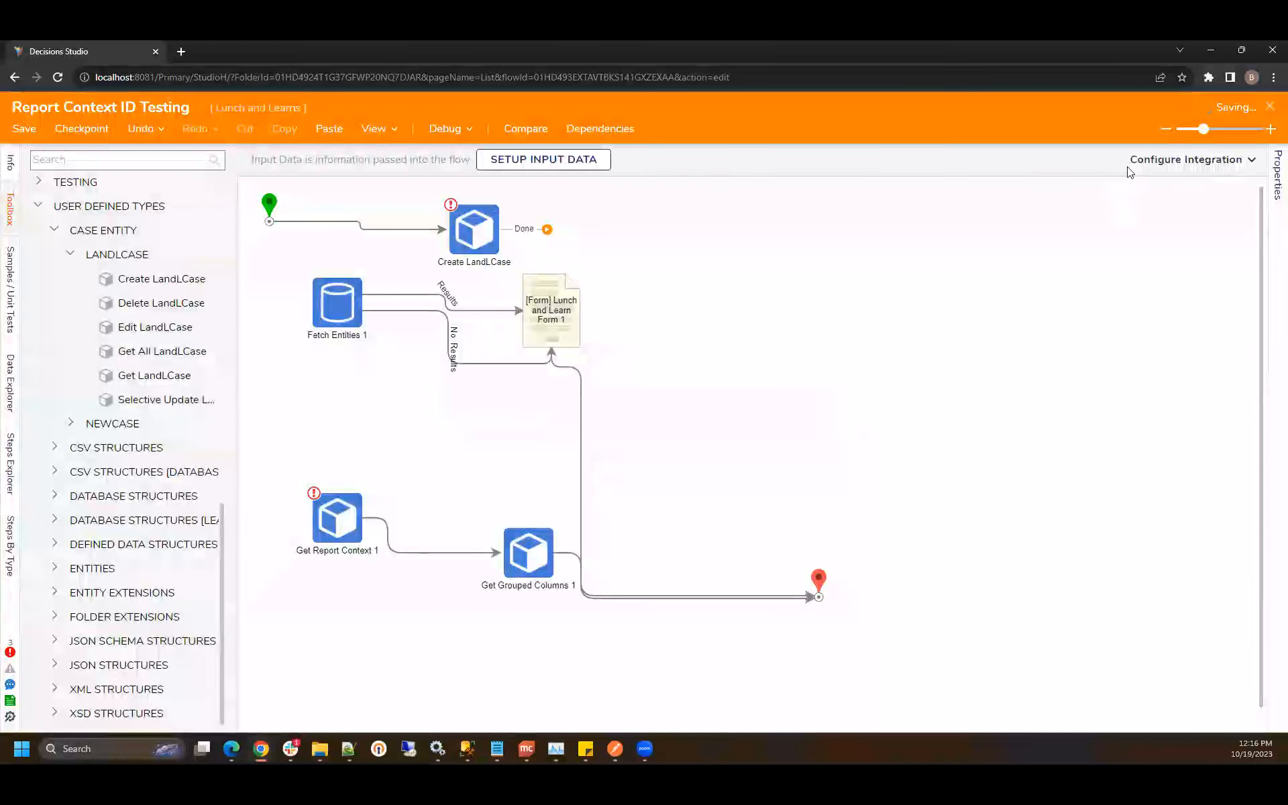
{"action": "left_click", "coordinate": [1269, 108]}
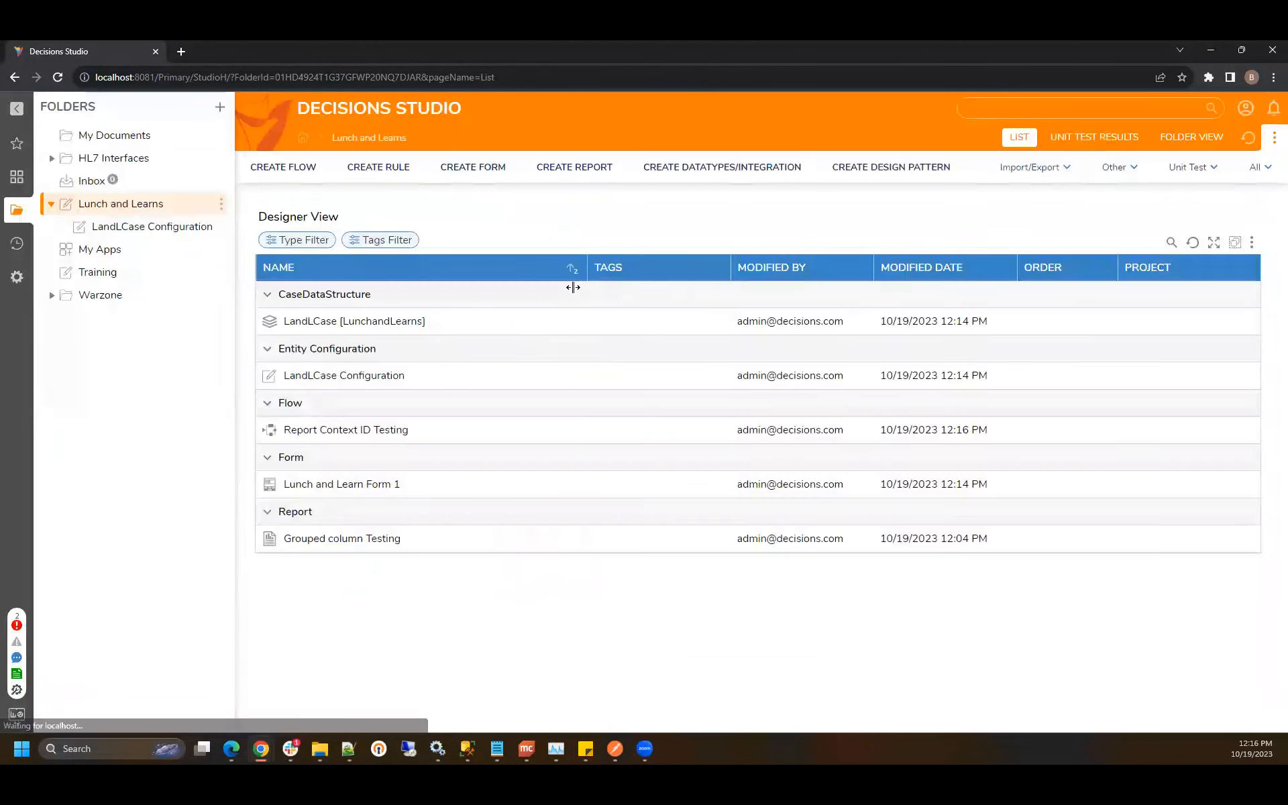
Step: Create a folder named LandL Case Holder inside the Lunch and Learns folder
{"action": "left_click", "coordinate": [219, 204]}
{"action": "left_click", "coordinate": [316, 234]}
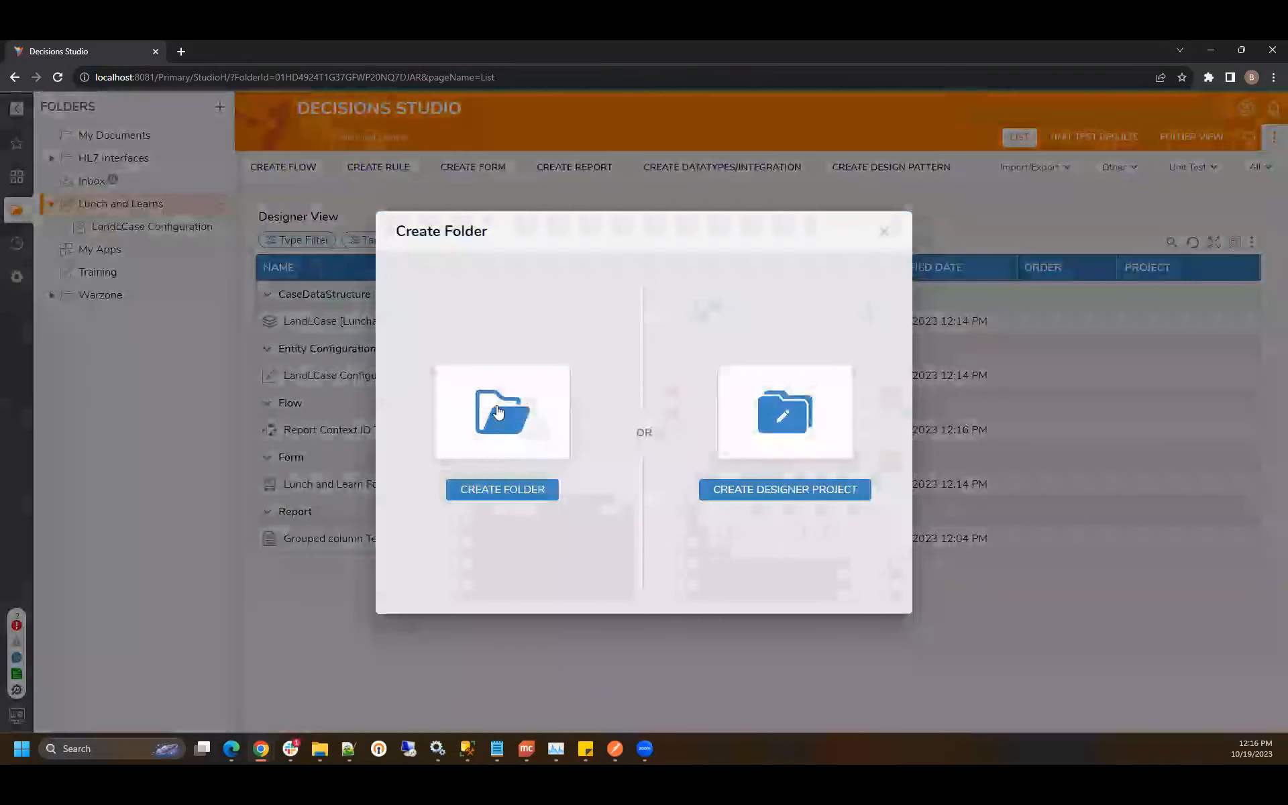
{"action": "left_click", "coordinate": [562, 435]}
{"action": "type", "text": "lanandL Case Holder"}
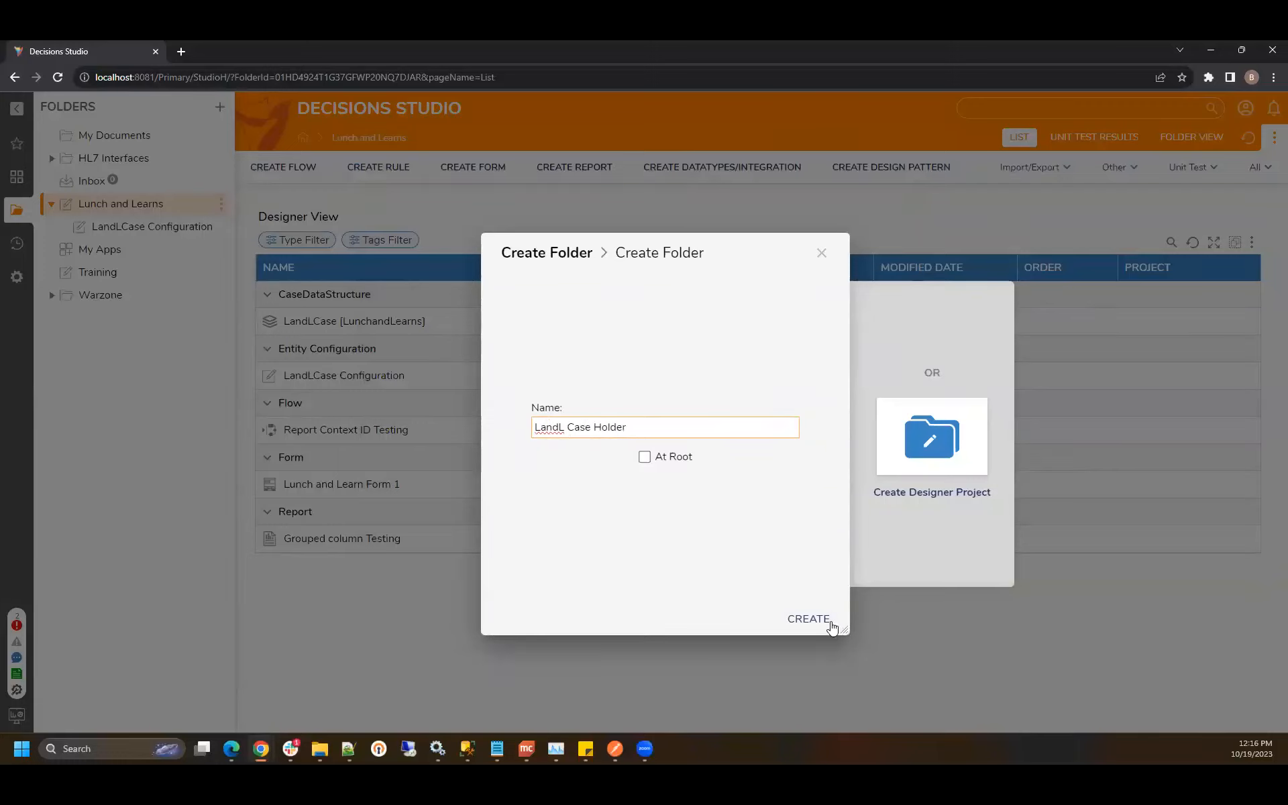
{"action": "left_click", "coordinate": [831, 626]}
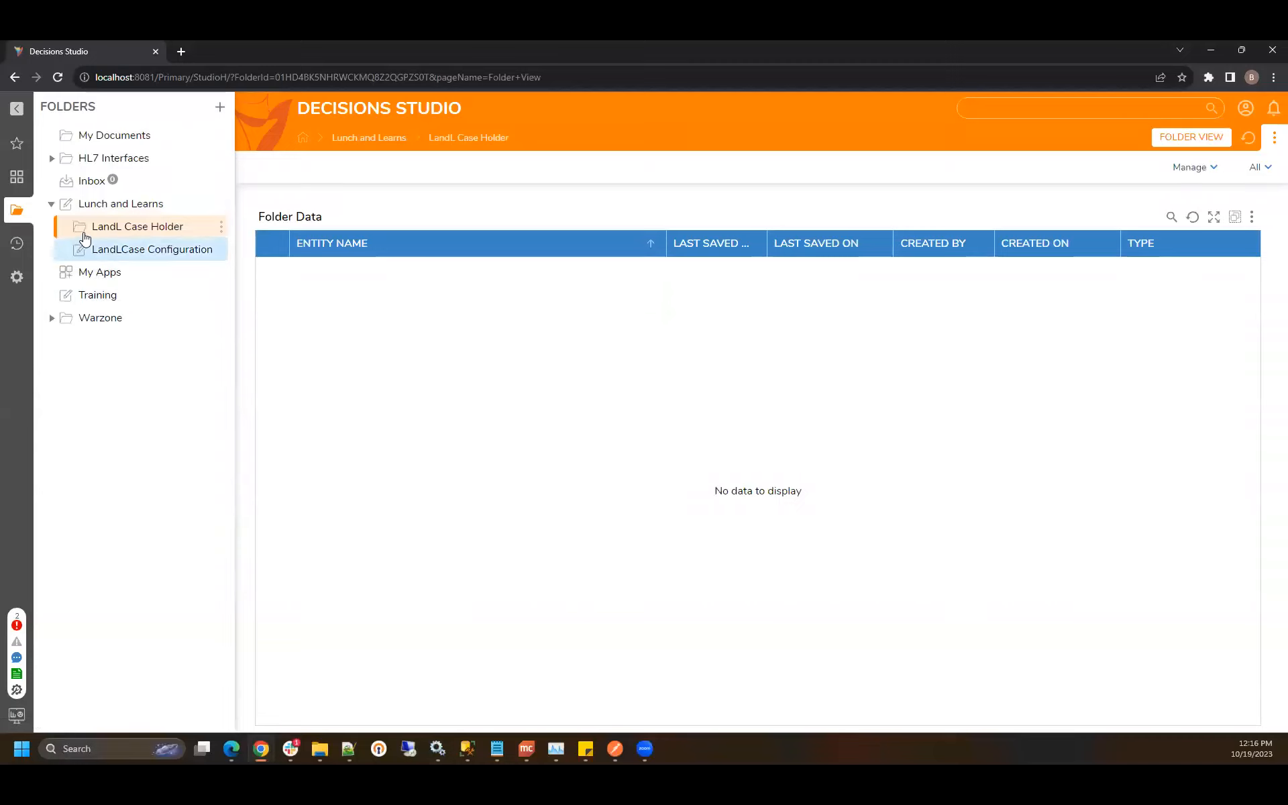
Step: In Report Context ID Testing, set Create LandLCase's Parent Folder ID to the constant LandL Case Holder and link its Done outcome to the end step
{"action": "left_click", "coordinate": [121, 203]}
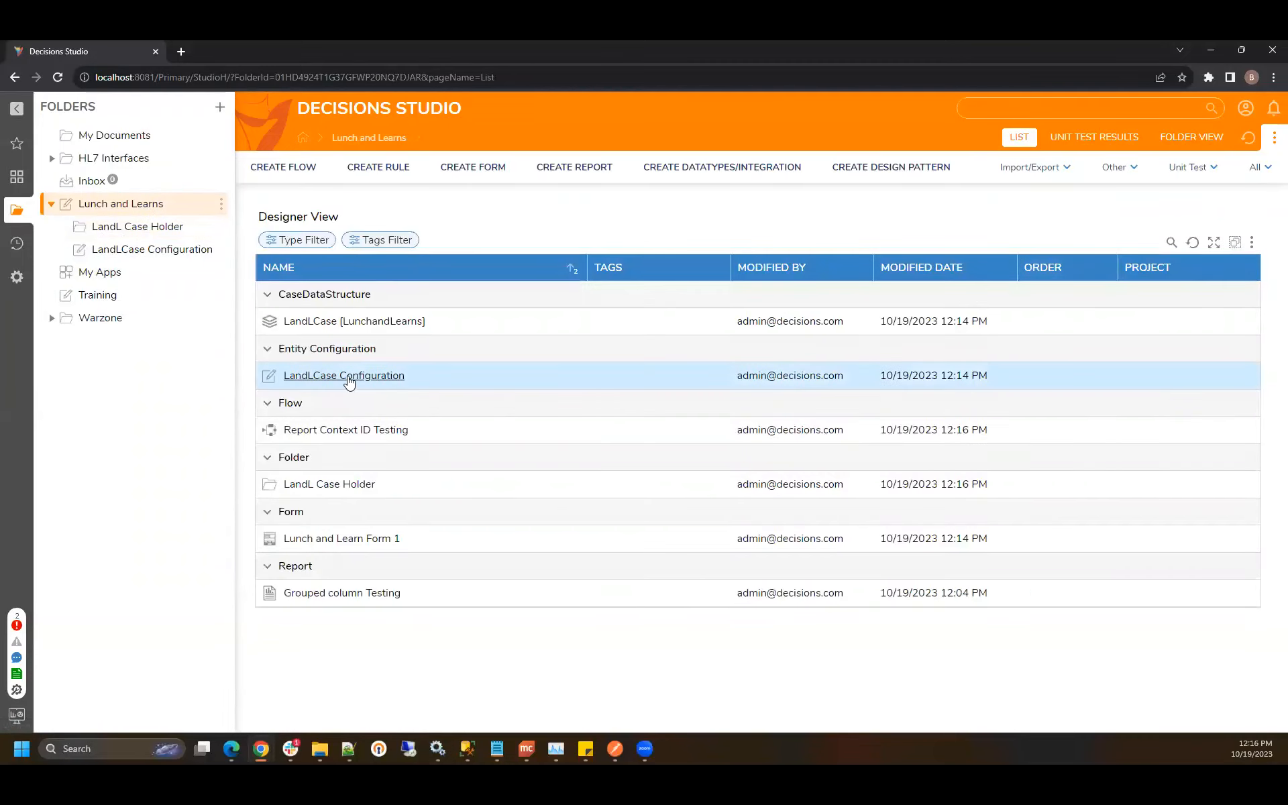
{"action": "left_click", "coordinate": [345, 430]}
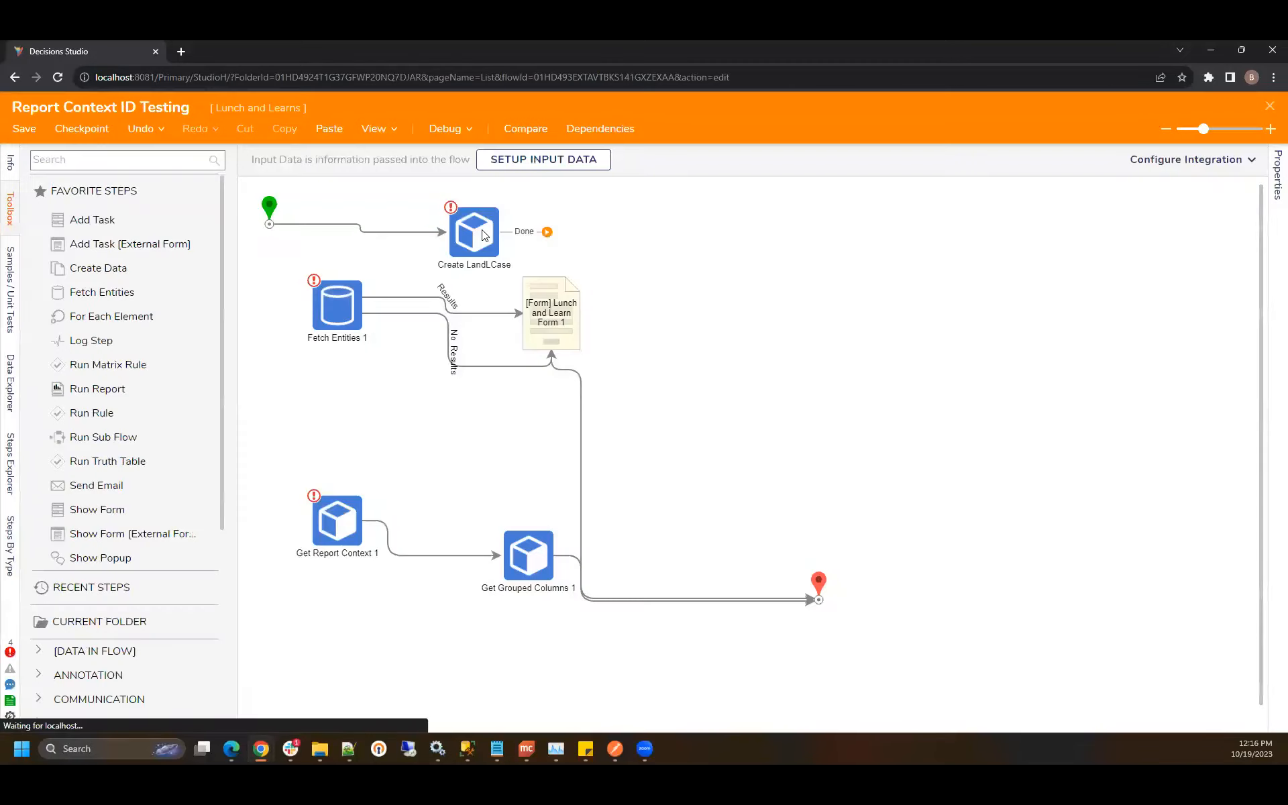
{"action": "left_click", "coordinate": [474, 232]}
{"action": "scroll", "coordinate": [1191, 513], "scroll_direction": "down", "scroll_amount": 5}
{"action": "left_click", "coordinate": [1216, 487]}
{"action": "left_click", "coordinate": [1104, 412]}
{"action": "left_click", "coordinate": [1233, 544]}
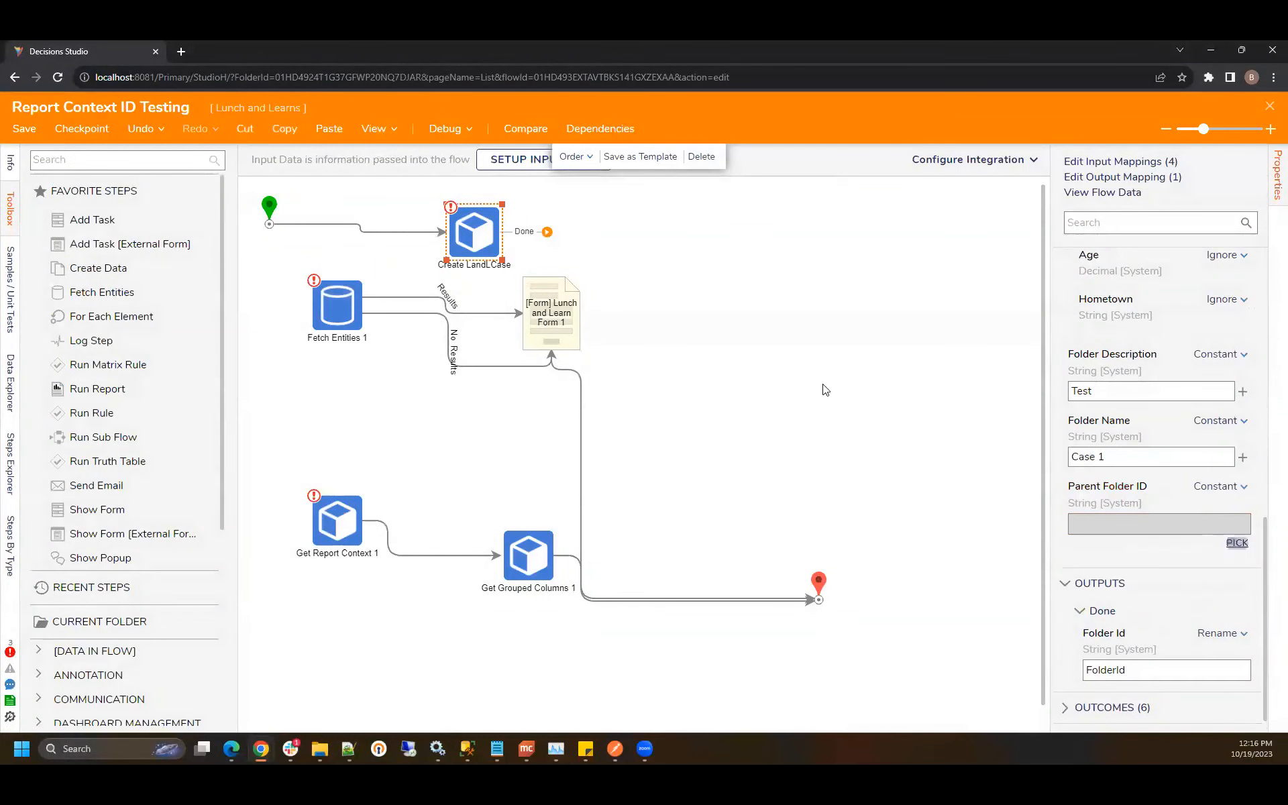
{"action": "left_click", "coordinate": [644, 324]}
{"action": "left_click", "coordinate": [749, 630]}
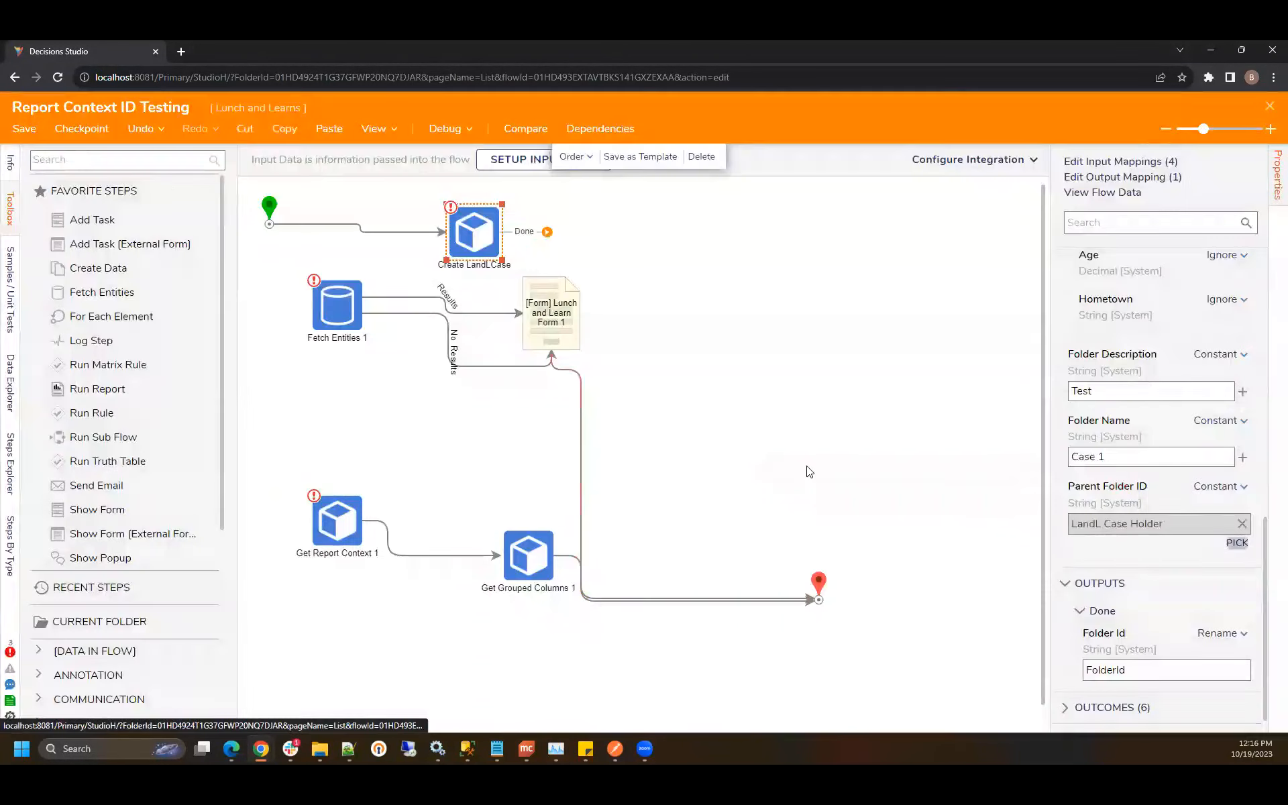
{"action": "left_click", "coordinate": [561, 267]}
{"action": "mouse_move", "coordinate": [547, 231]}
{"action": "left_mouse_down"}
{"action": "mouse_move", "coordinate": [771, 356]}
{"action": "mouse_move", "coordinate": [818, 595]}
{"action": "left_mouse_up"}
Step: Set the Age input of Create LandLCase to the constant 32 and Hometown to the constant Virginia
{"action": "left_click", "coordinate": [482, 242]}
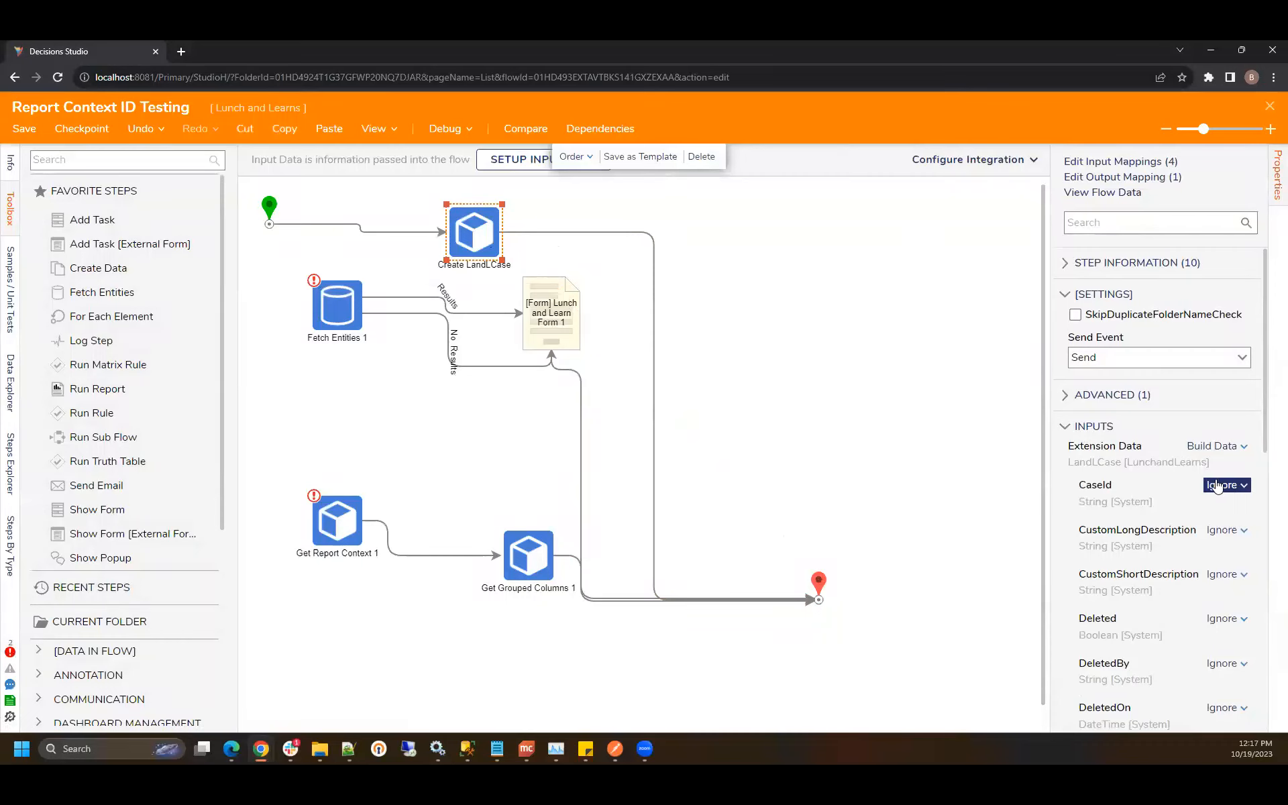
{"action": "scroll", "coordinate": [1221, 483], "scroll_direction": "down", "scroll_amount": 7}
{"action": "left_click", "coordinate": [1243, 417]}
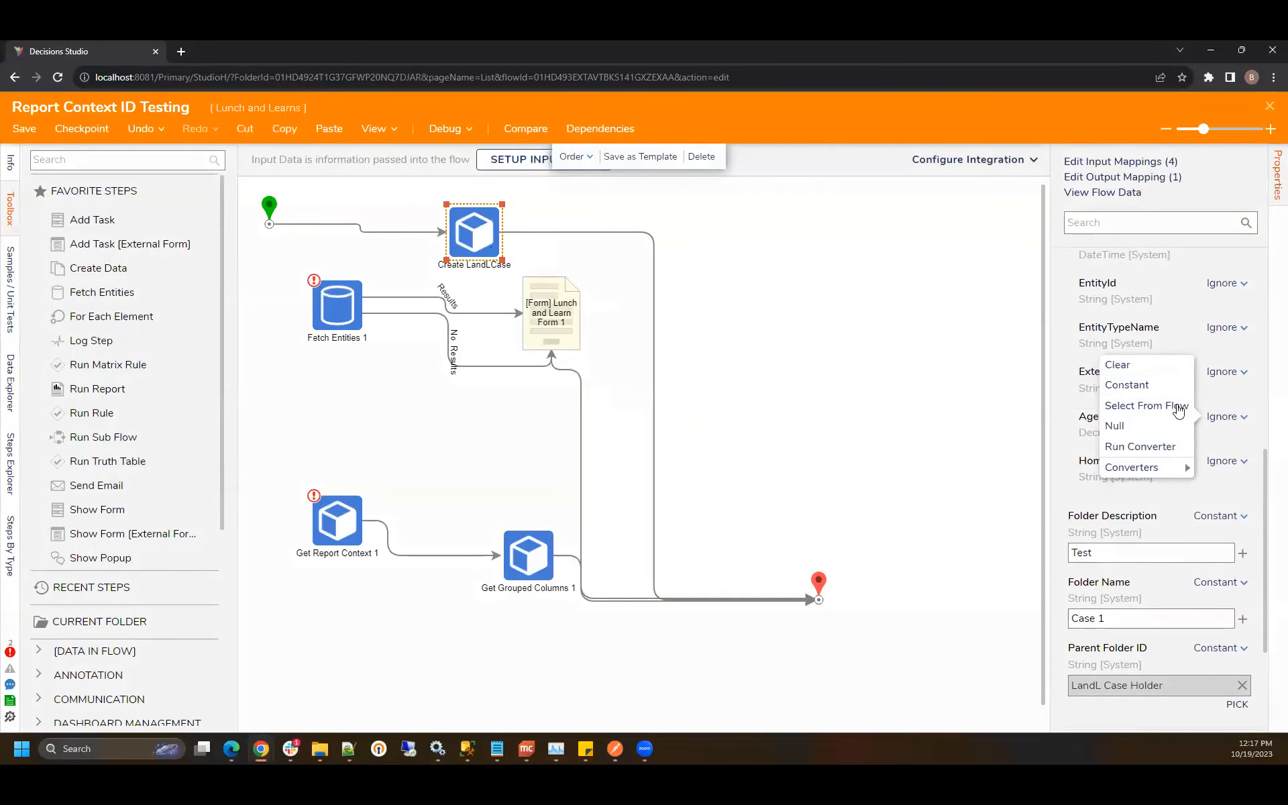
{"action": "left_click", "coordinate": [1155, 384]}
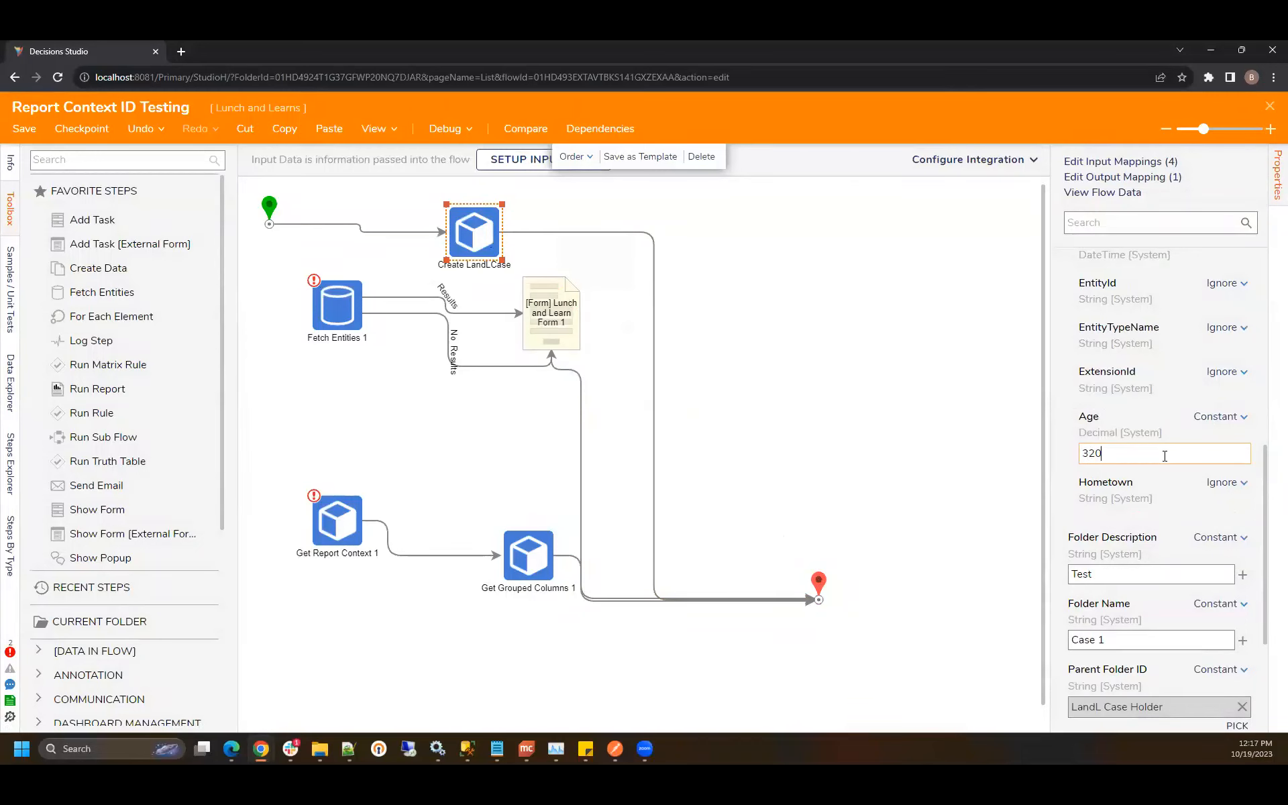
{"action": "left_click", "coordinate": [1221, 481]}
{"action": "left_click", "coordinate": [1144, 431]}
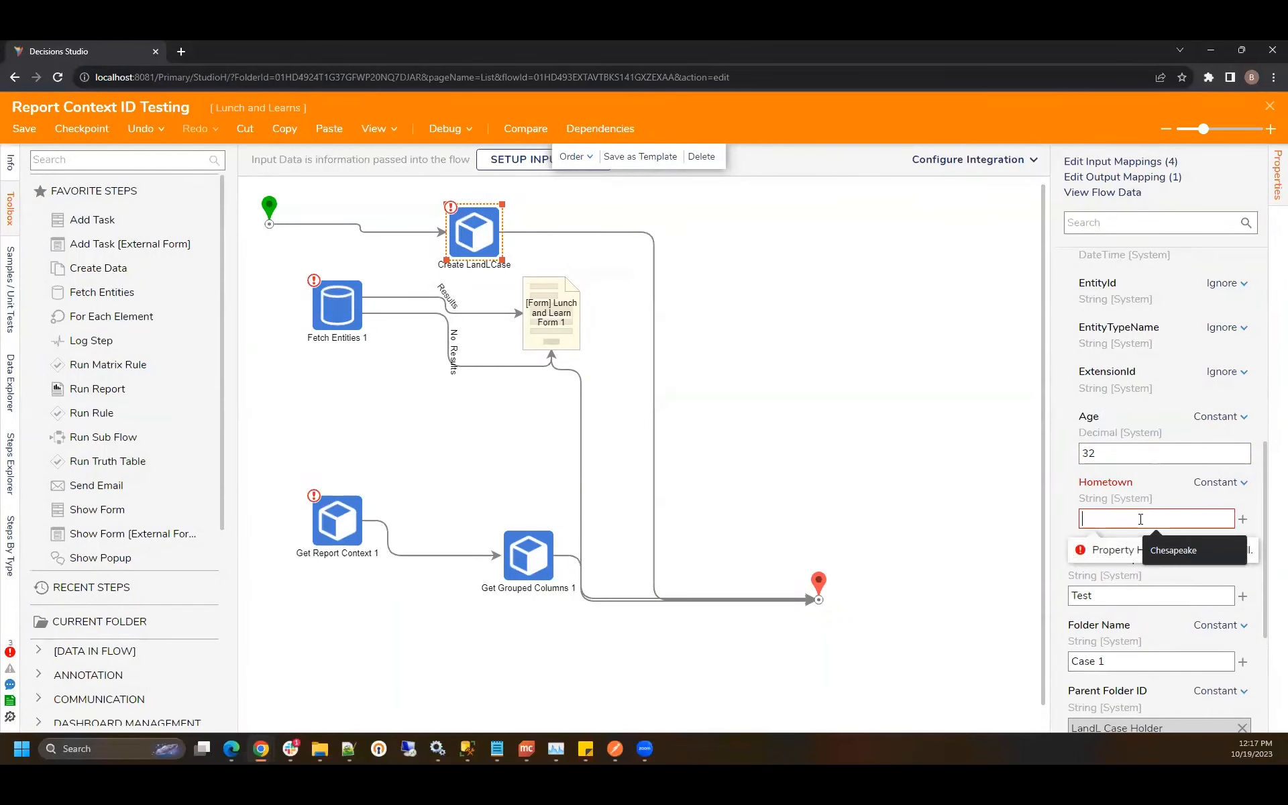
{"action": "type", "text": "Virginia"}
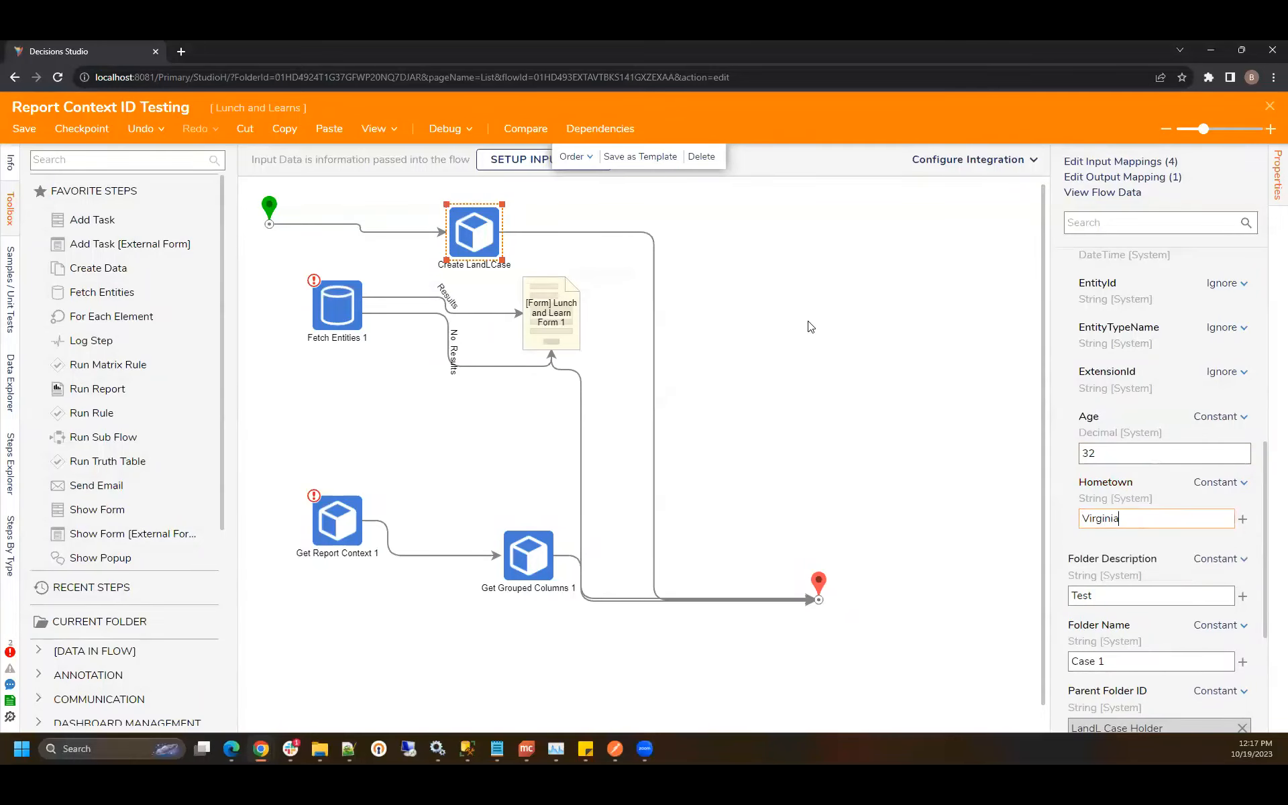
Step: Save the Report Context ID Testing flow and run it in the debugger
{"action": "left_click", "coordinate": [24, 137]}
{"action": "left_click", "coordinate": [819, 503]}
{"action": "left_click", "coordinate": [445, 134]}
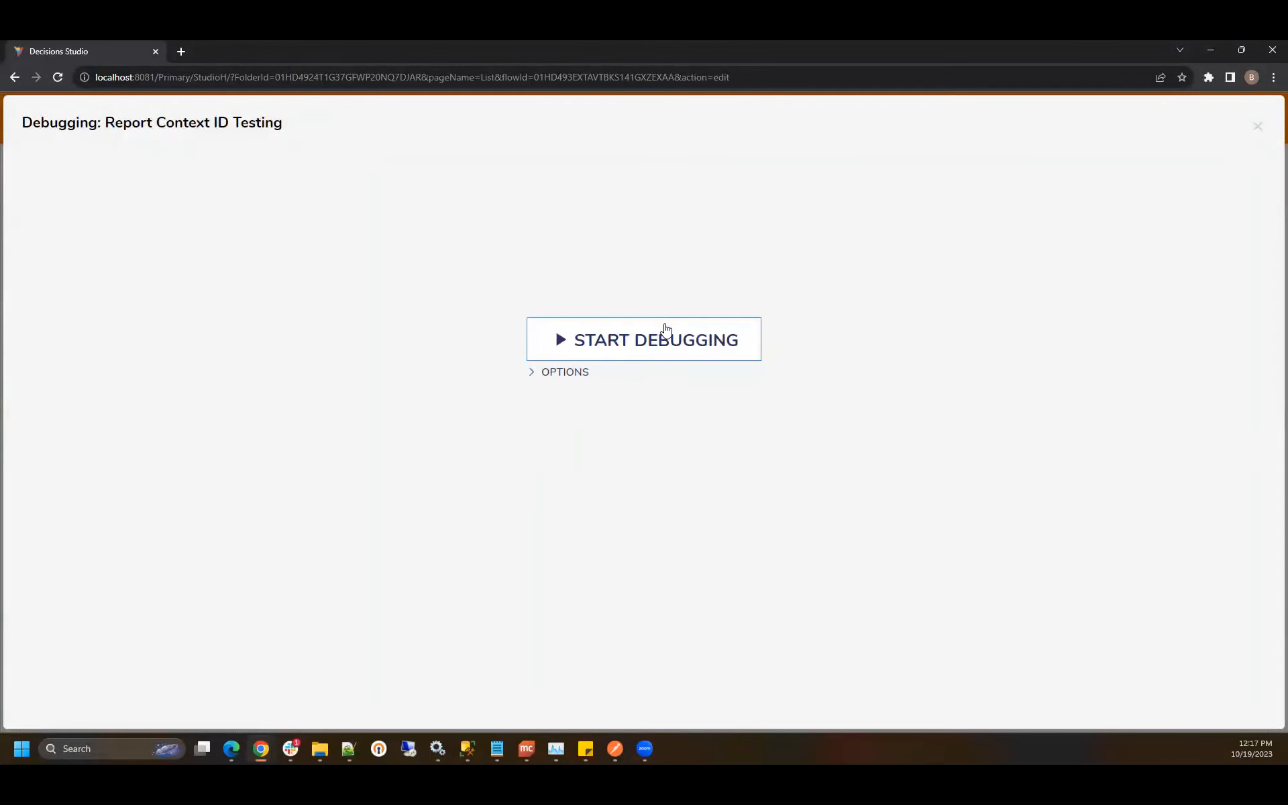
{"action": "left_click", "coordinate": [667, 338]}
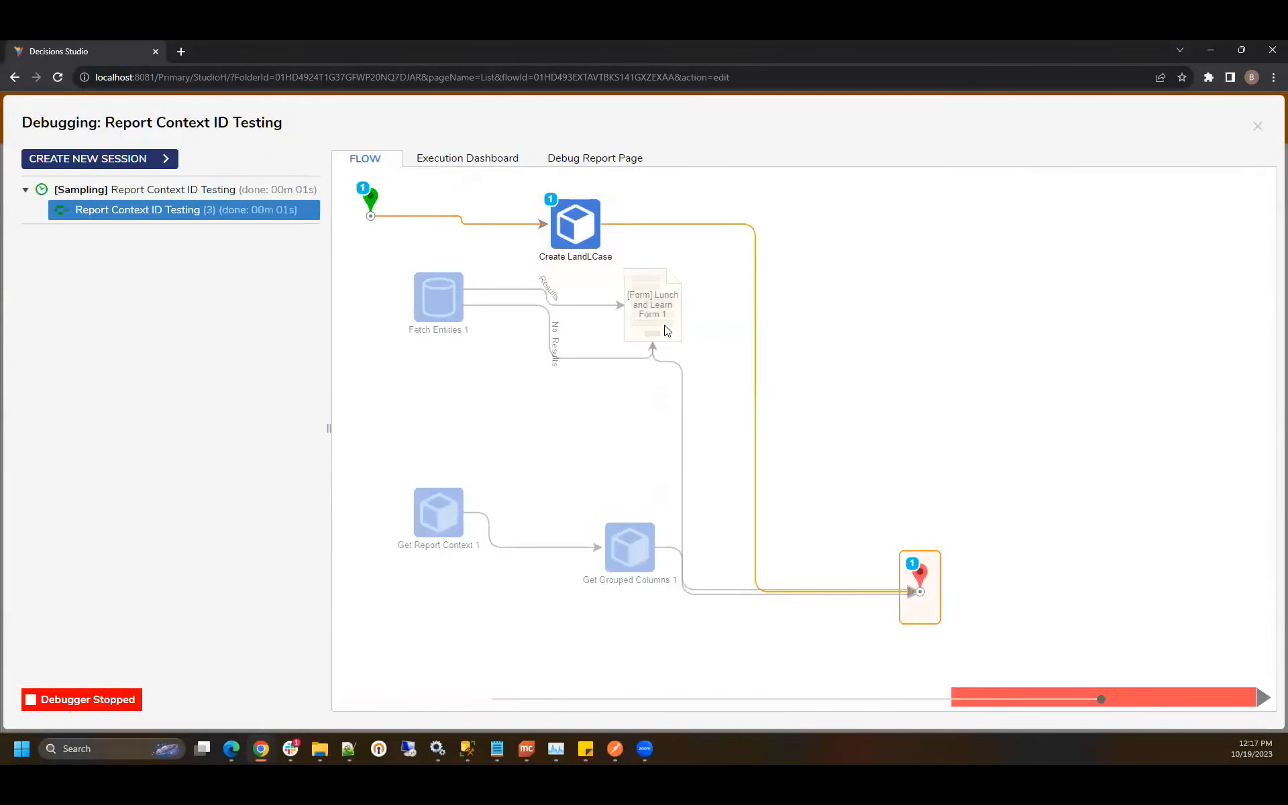
Step: Set Create LandLCase's Age to 33 and Hometown to Norfolk, and run the flow in the debugger
{"action": "left_click", "coordinate": [1258, 128]}
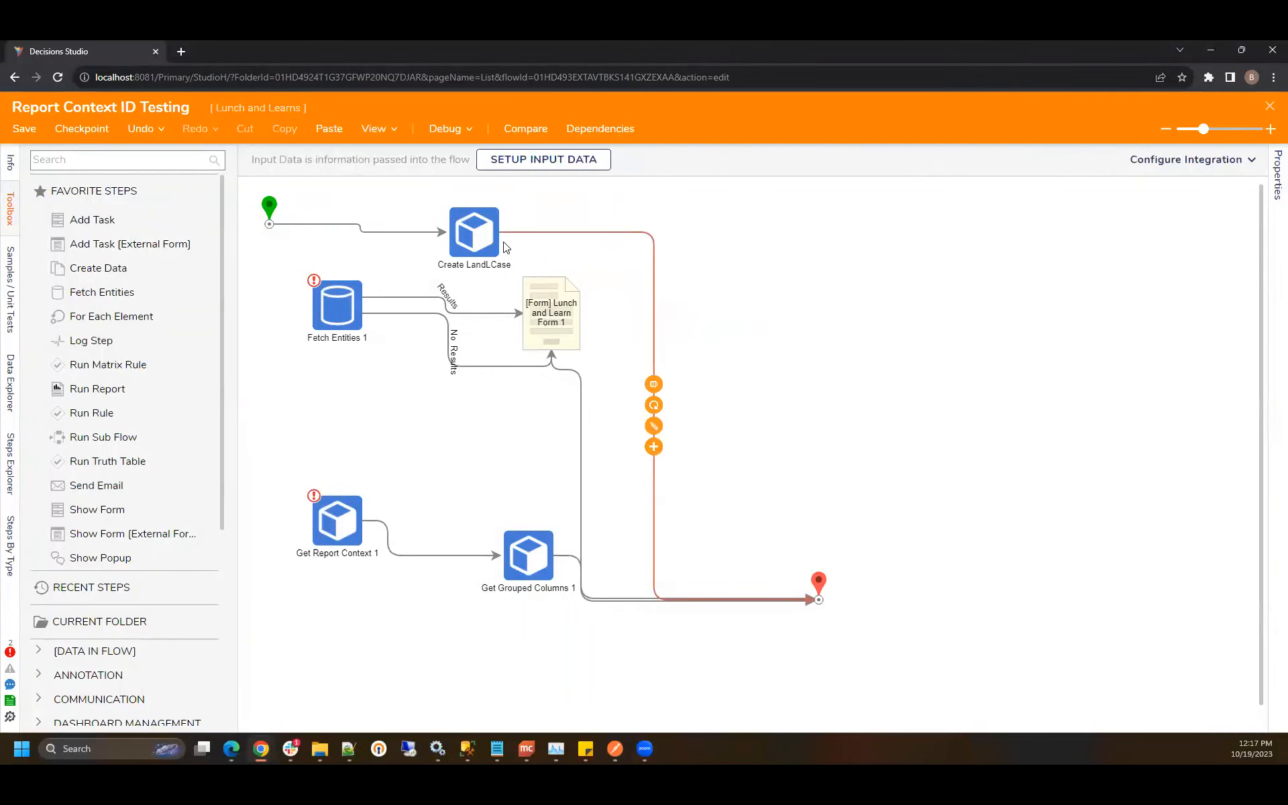
{"action": "left_click", "coordinate": [475, 231]}
{"action": "left_click", "coordinate": [1130, 393]}
{"action": "key", "text": "BackSpace"}
{"action": "type", "text": "33"}
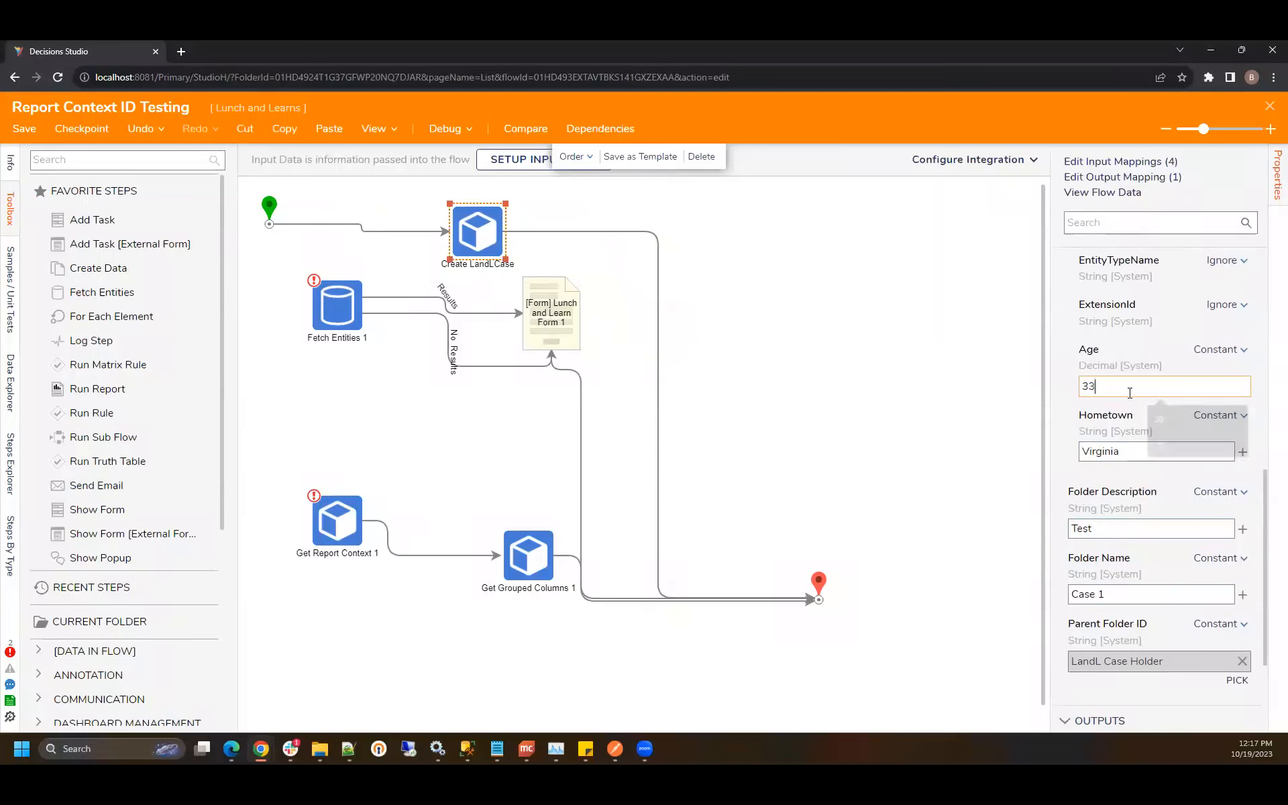
{"action": "key", "text": "Tab"}
{"action": "type", "text": "Nor"}
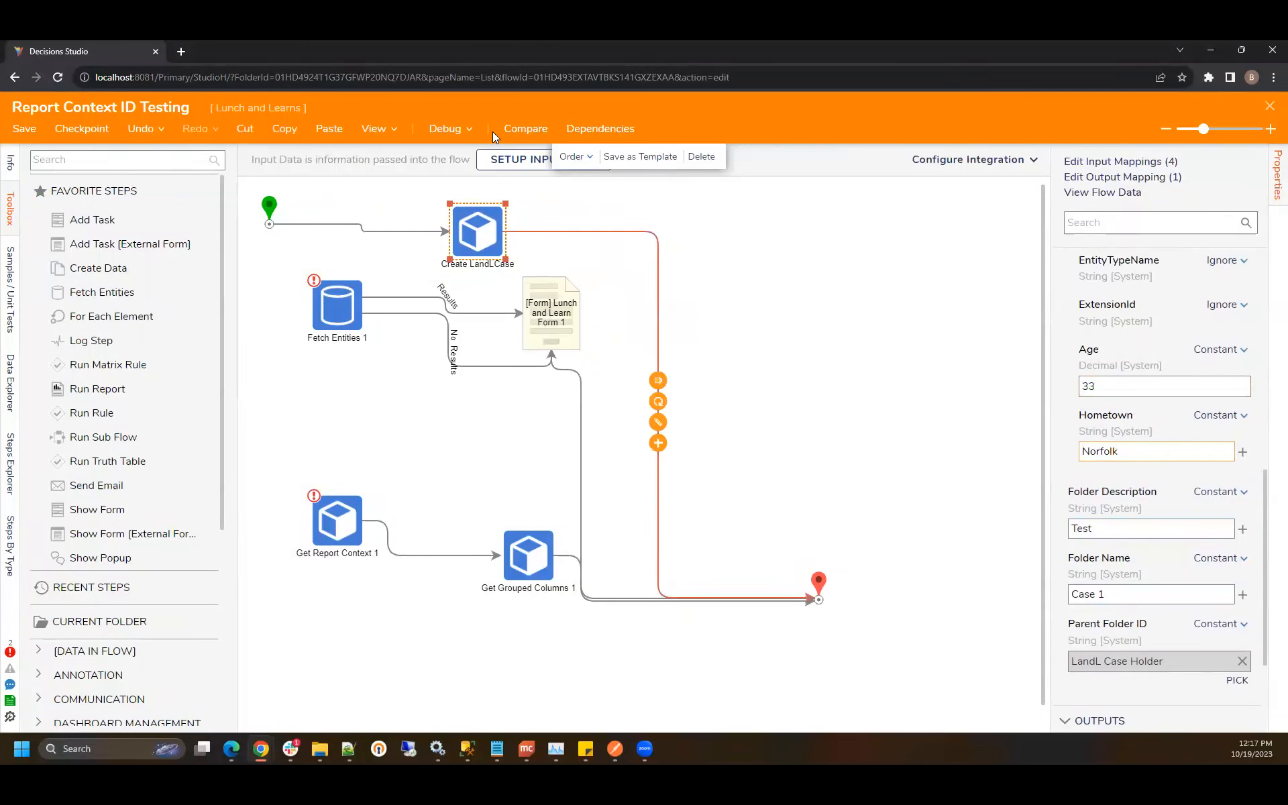
{"action": "left_click", "coordinate": [441, 137]}
{"action": "left_click", "coordinate": [713, 341]}
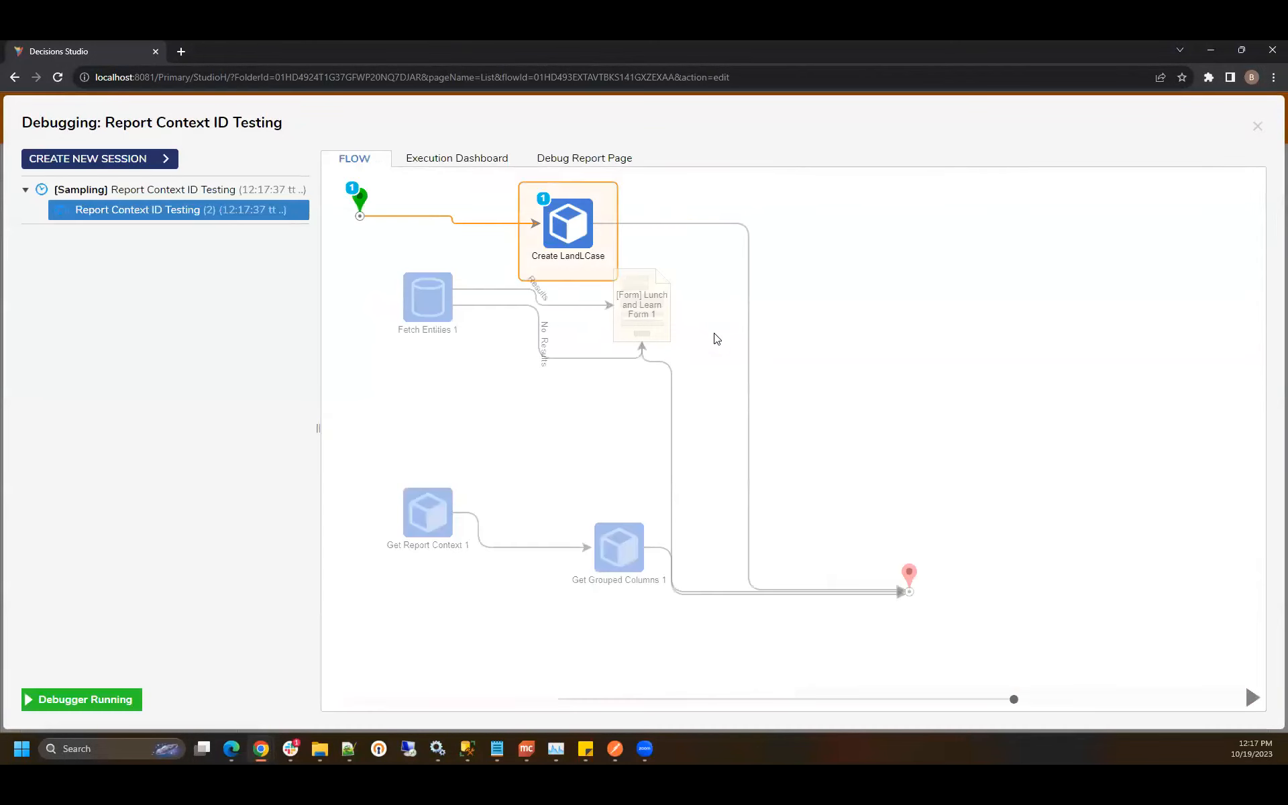
{"action": "left_click", "coordinate": [1258, 127]}
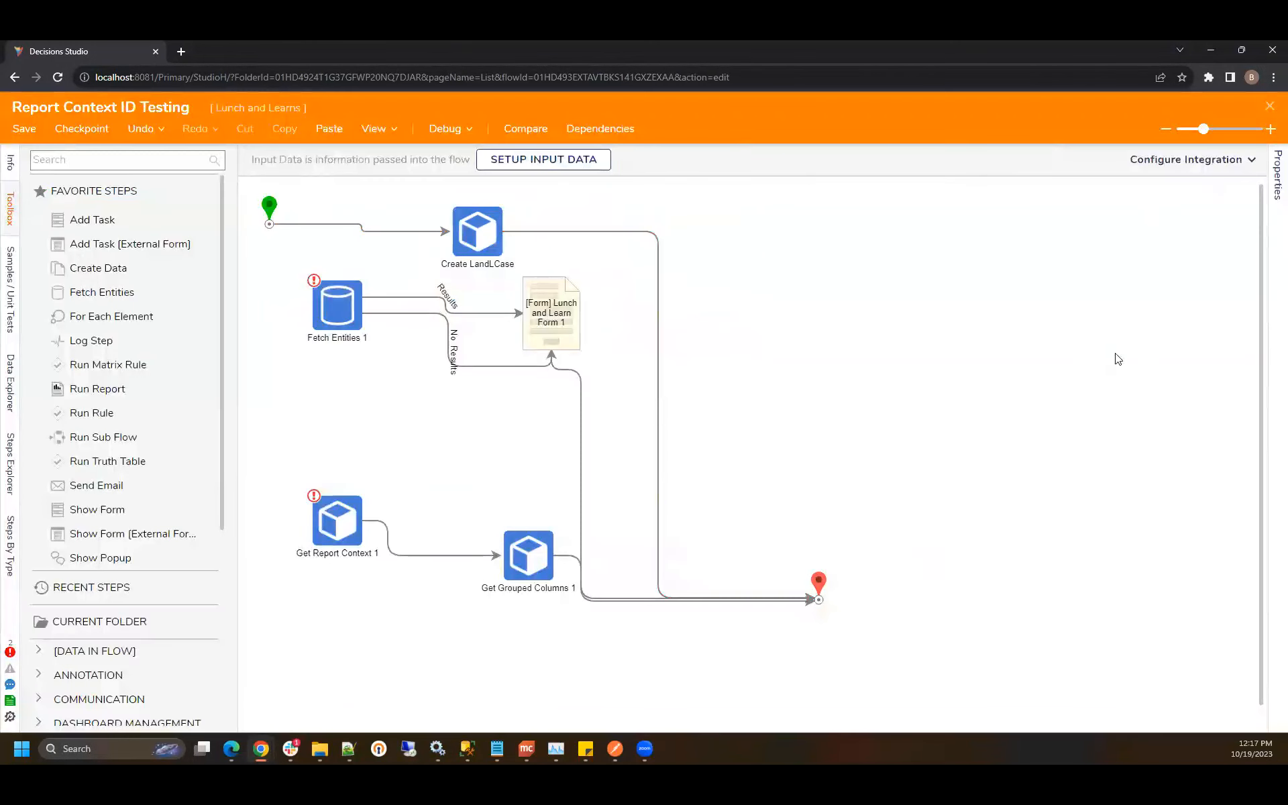
Step: Set Create LandLCase's Hometown to Suffolk and run the flow in the debugger again
{"action": "left_click", "coordinate": [465, 245]}
{"action": "scroll", "coordinate": [1124, 454], "scroll_direction": "down", "scroll_amount": 10}
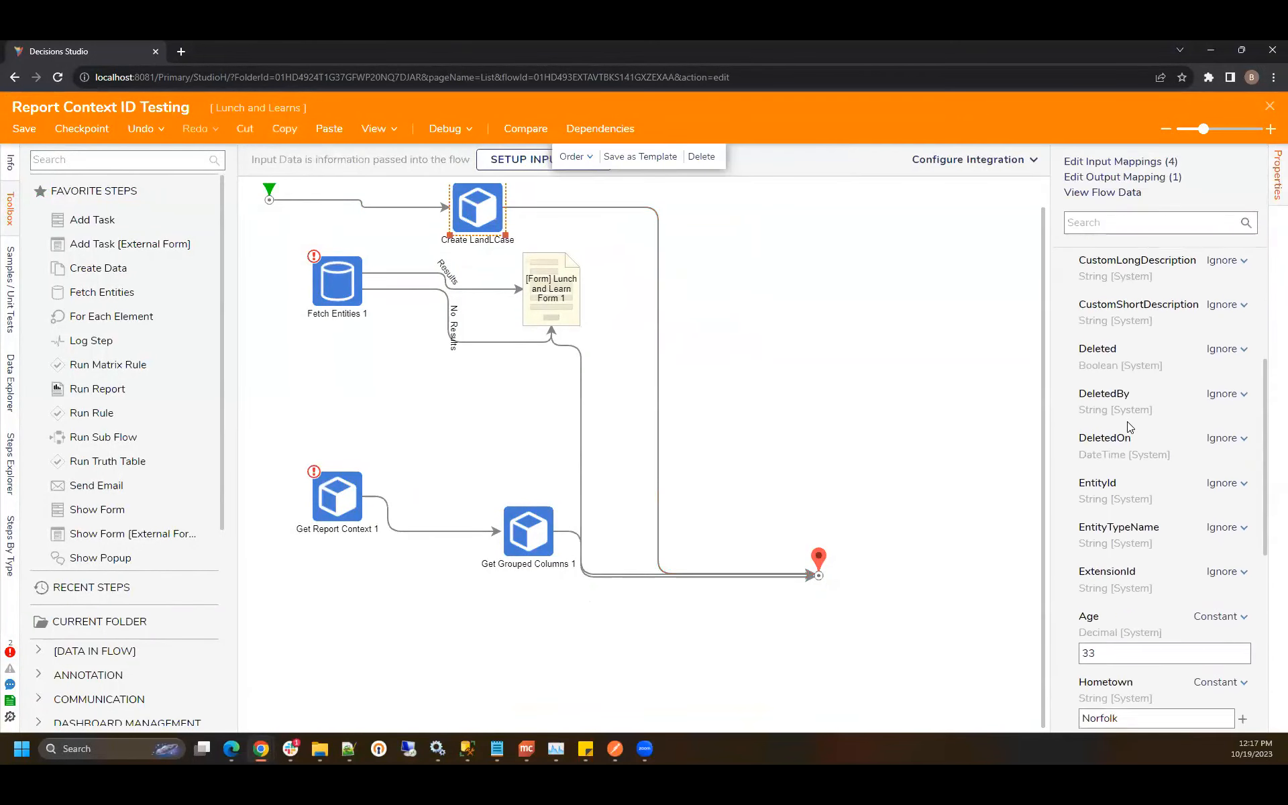
{"action": "double_click", "coordinate": [1138, 386]}
{"action": "type", "text": "Suf"}
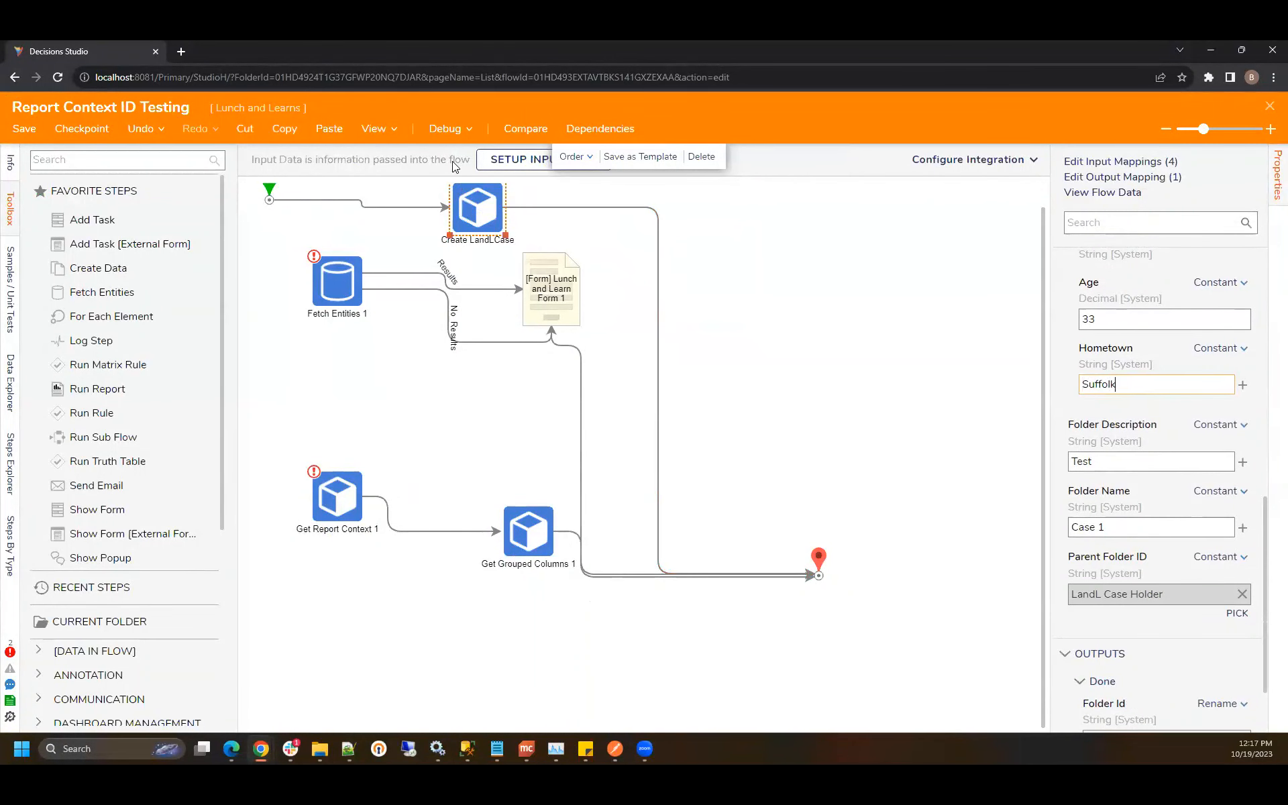
{"action": "left_click", "coordinate": [445, 129]}
{"action": "left_click", "coordinate": [714, 342]}
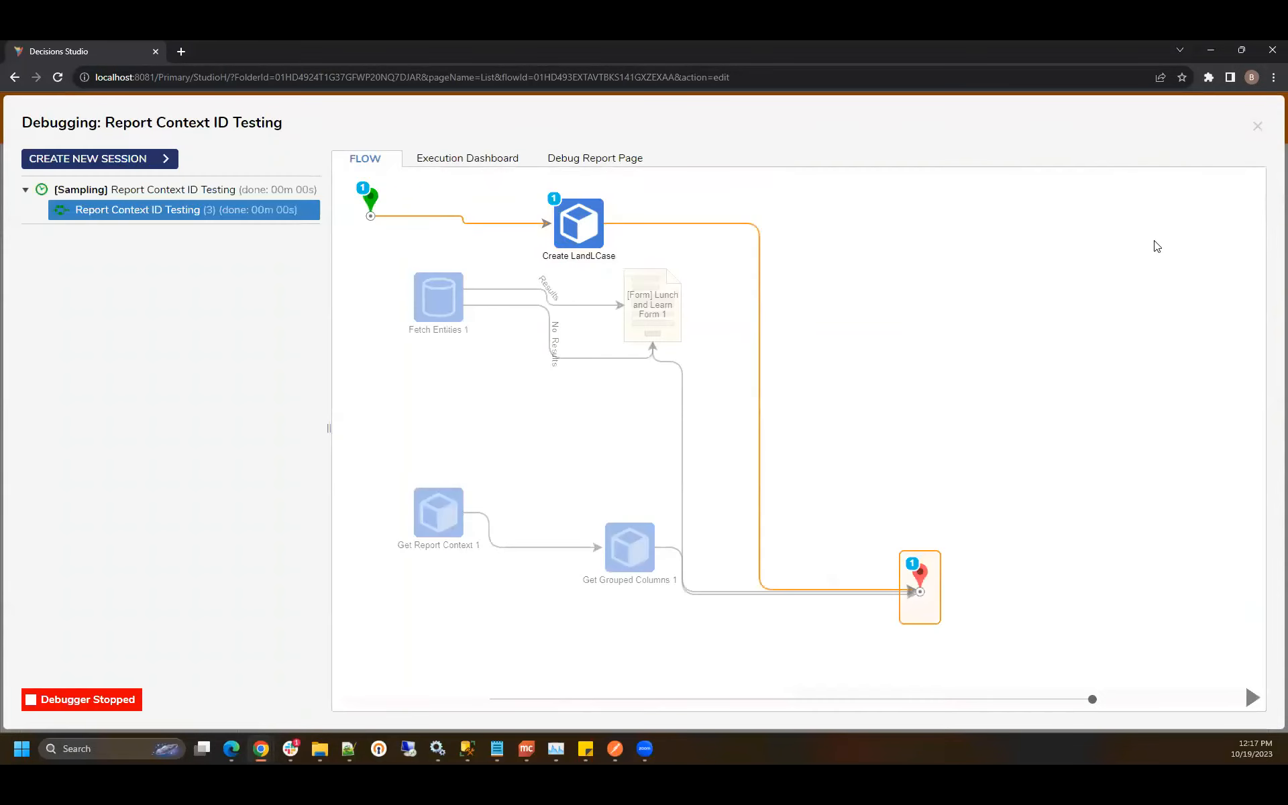
{"action": "left_click", "coordinate": [1257, 127]}
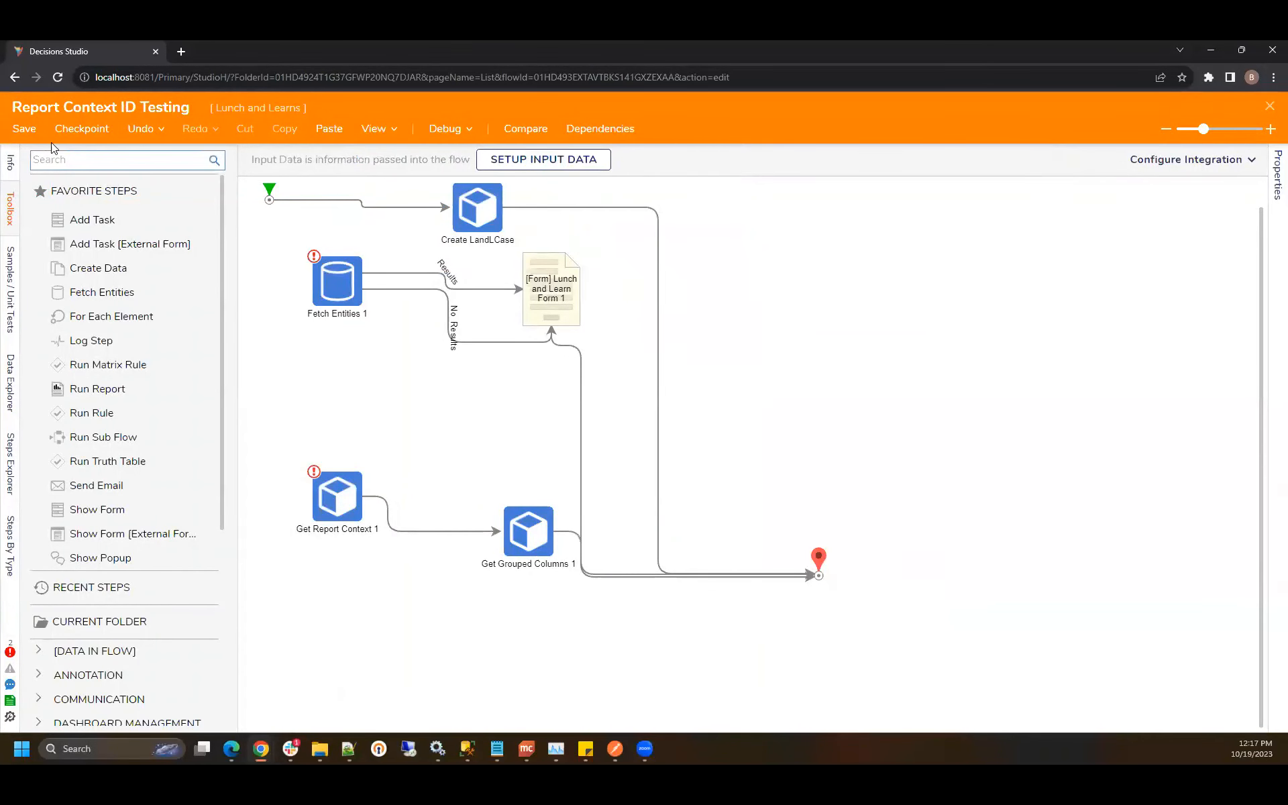
{"action": "left_click", "coordinate": [422, 208]}
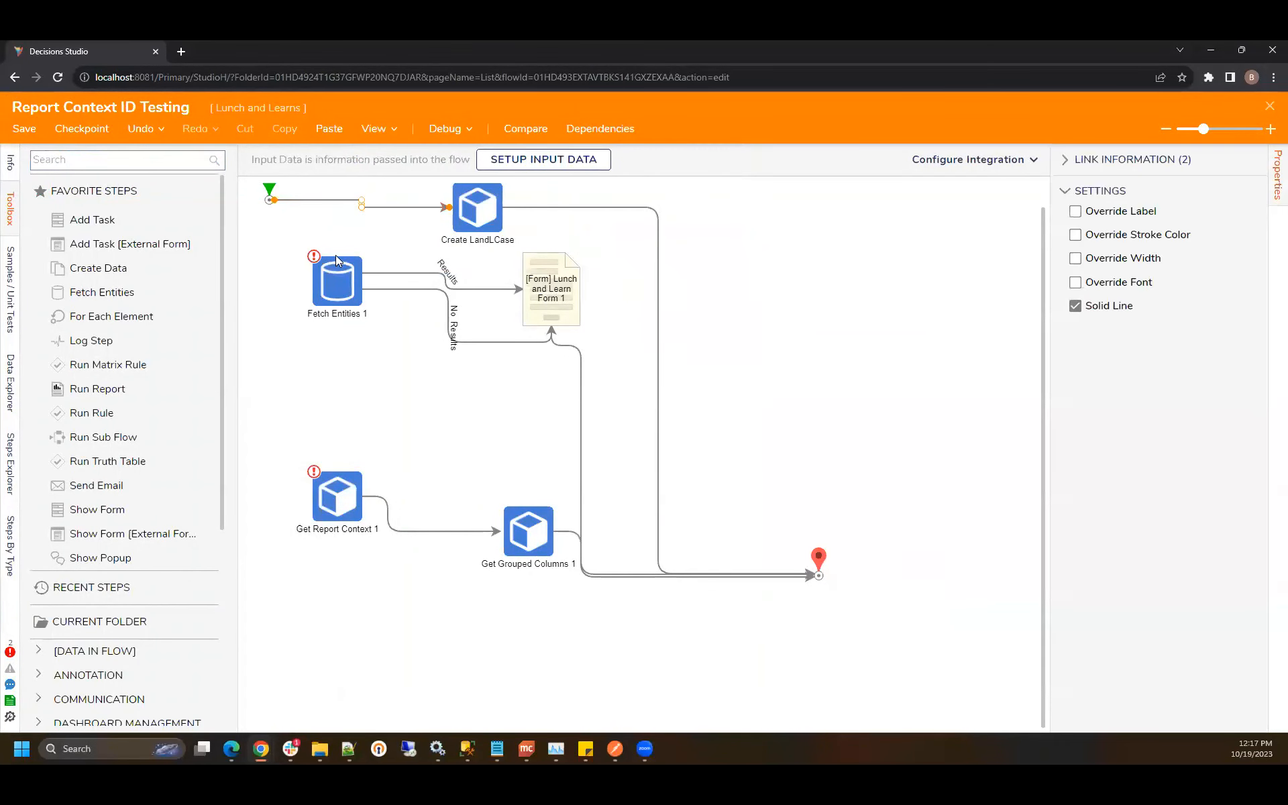
Step: Open Lunch and Learn Form 1 from the flow and set its advanced data grid's Type to LandLCase
{"action": "left_click", "coordinate": [551, 290]}
{"action": "left_click", "coordinate": [1102, 165]}
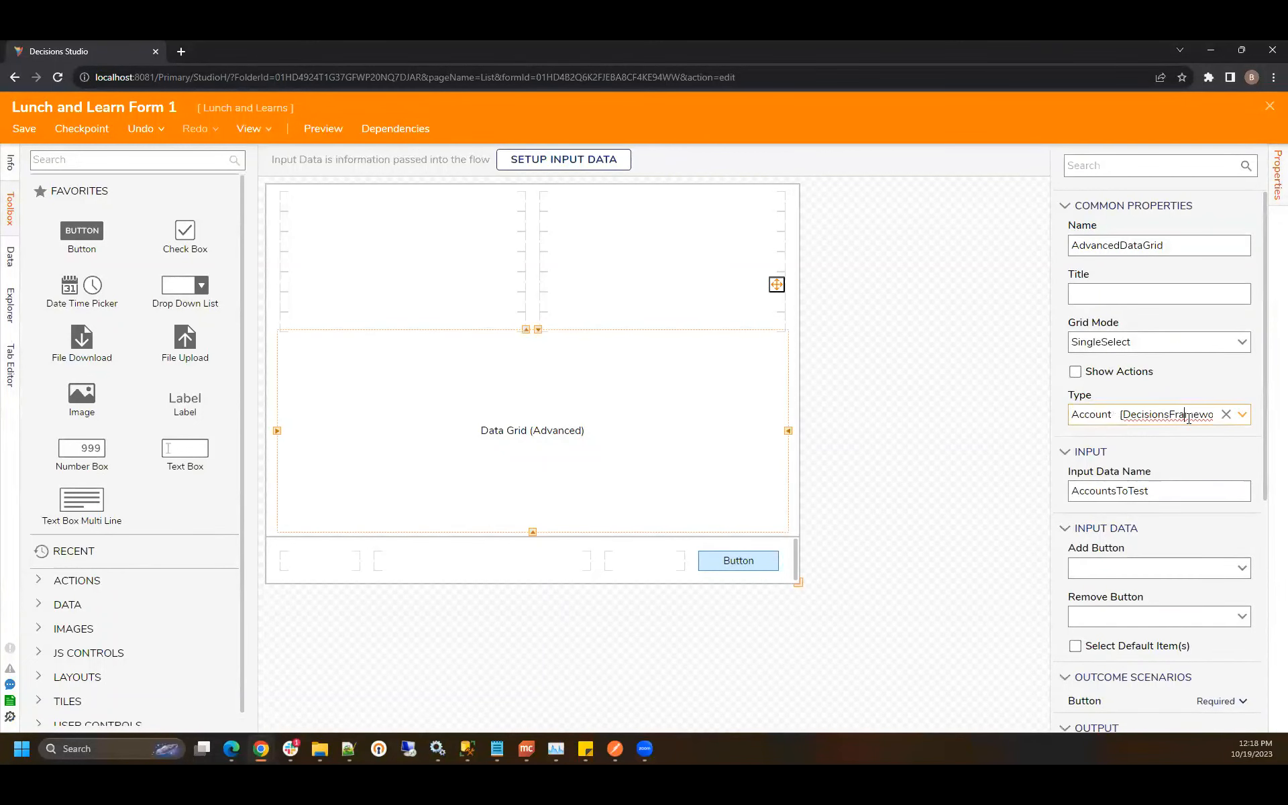
{"action": "left_click", "coordinate": [1223, 414]}
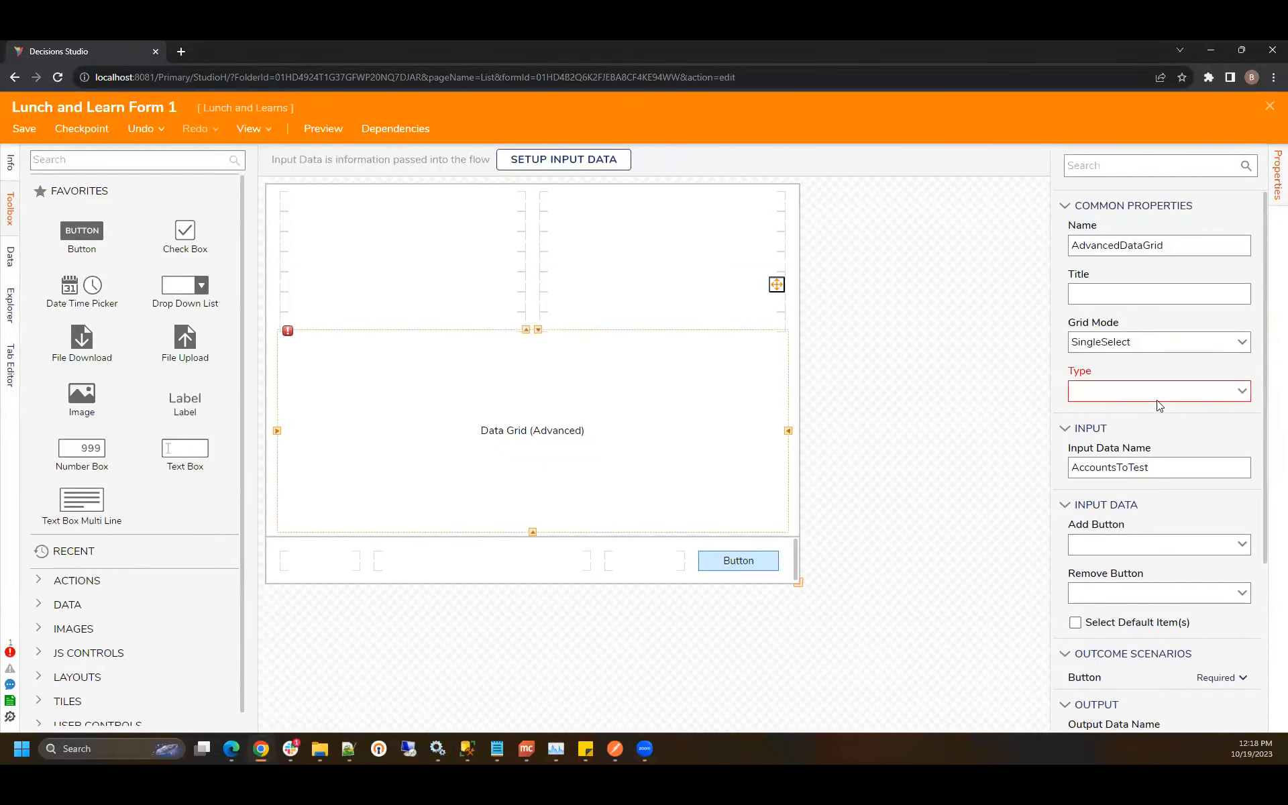
{"action": "left_click", "coordinate": [1242, 391]}
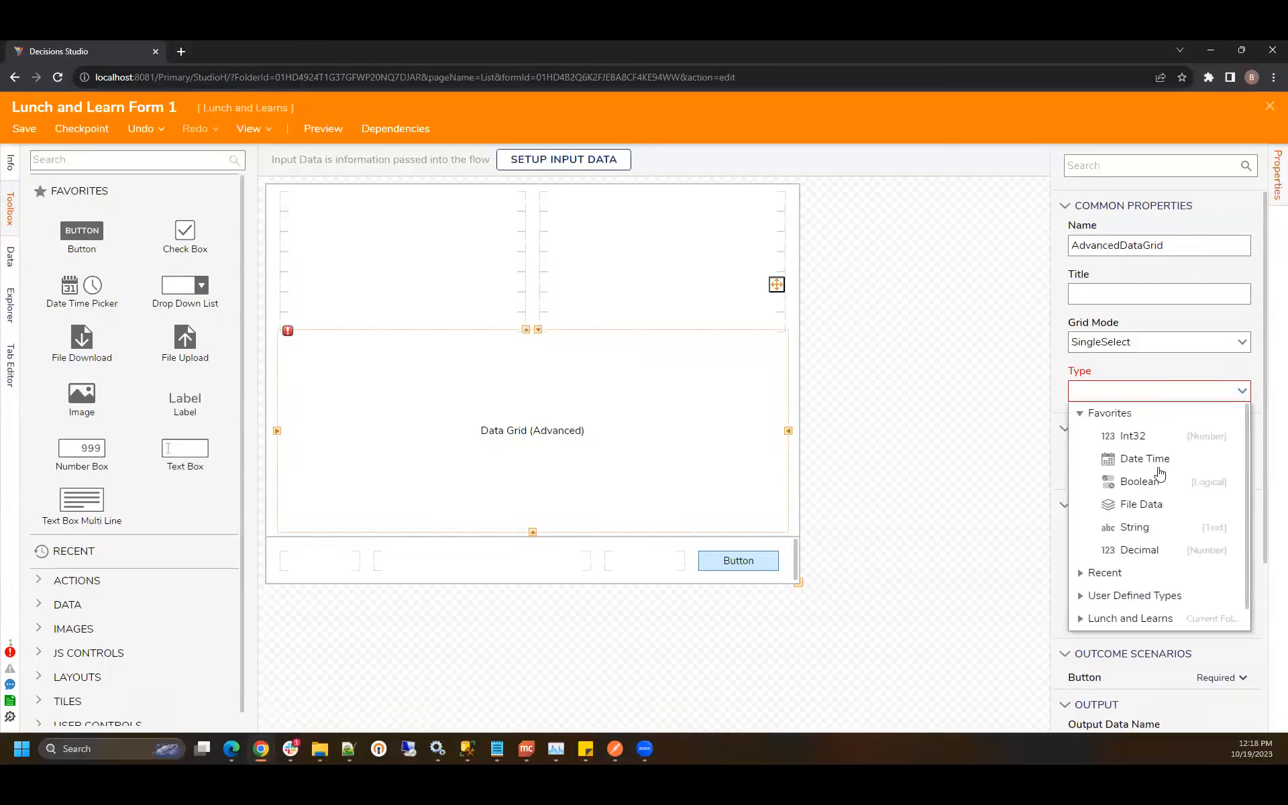
{"action": "left_click", "coordinate": [1081, 556]}
{"action": "scroll", "coordinate": [1117, 557], "scroll_direction": "down", "scroll_amount": 8}
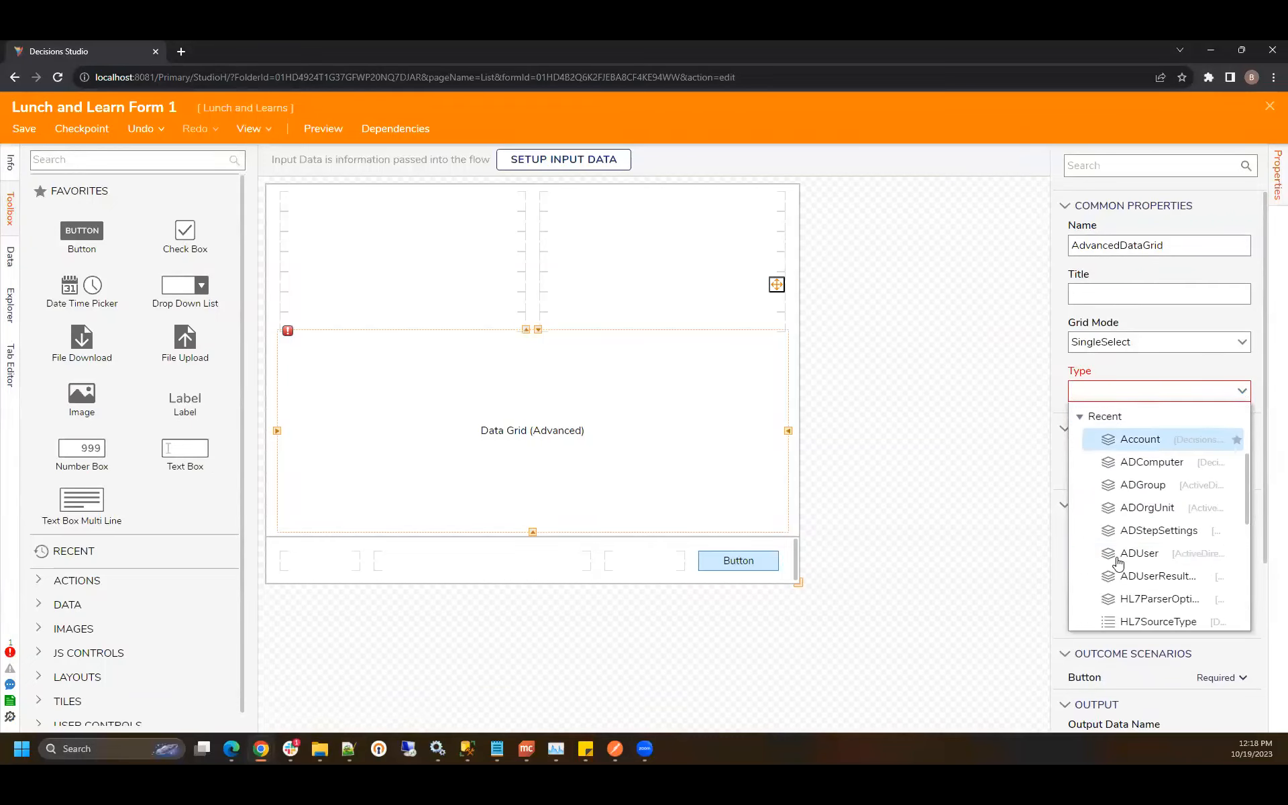
{"action": "scroll", "coordinate": [1125, 545], "scroll_direction": "up", "scroll_amount": 4}
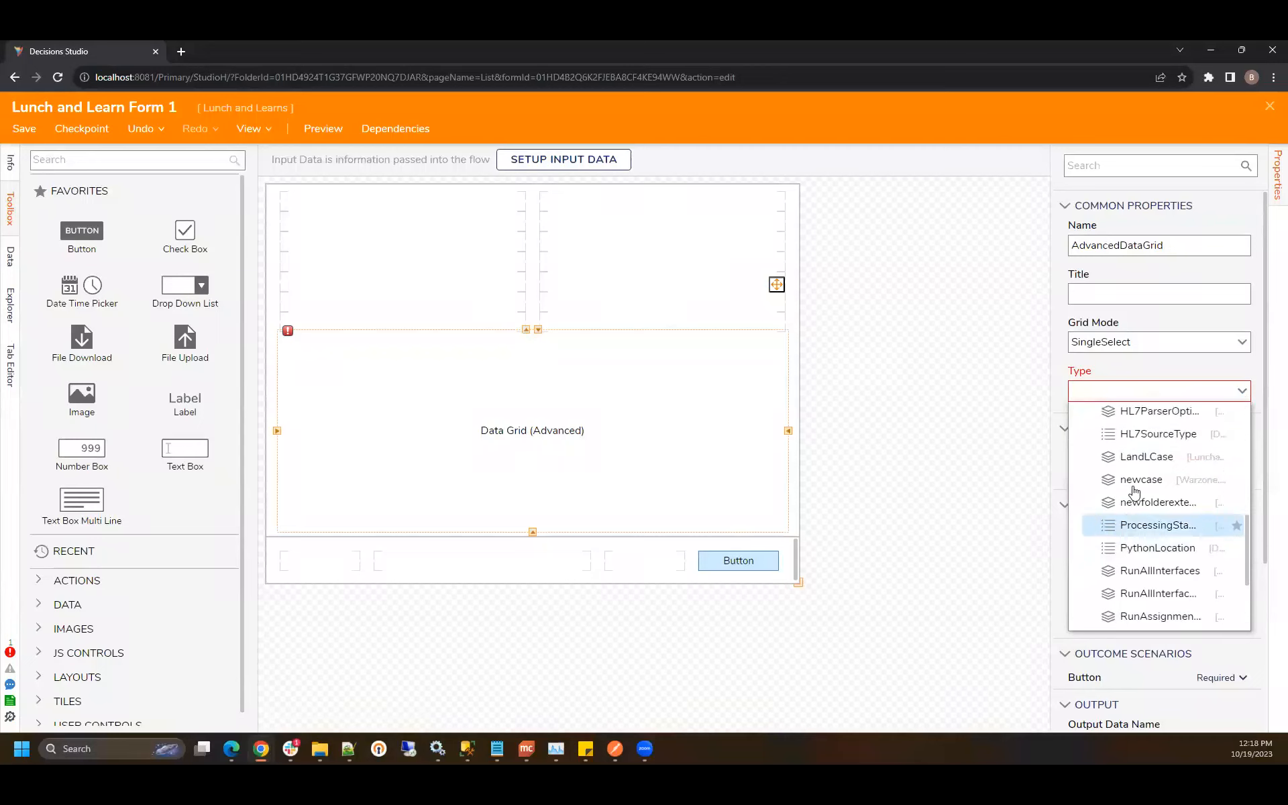
{"action": "left_click", "coordinate": [1138, 455]}
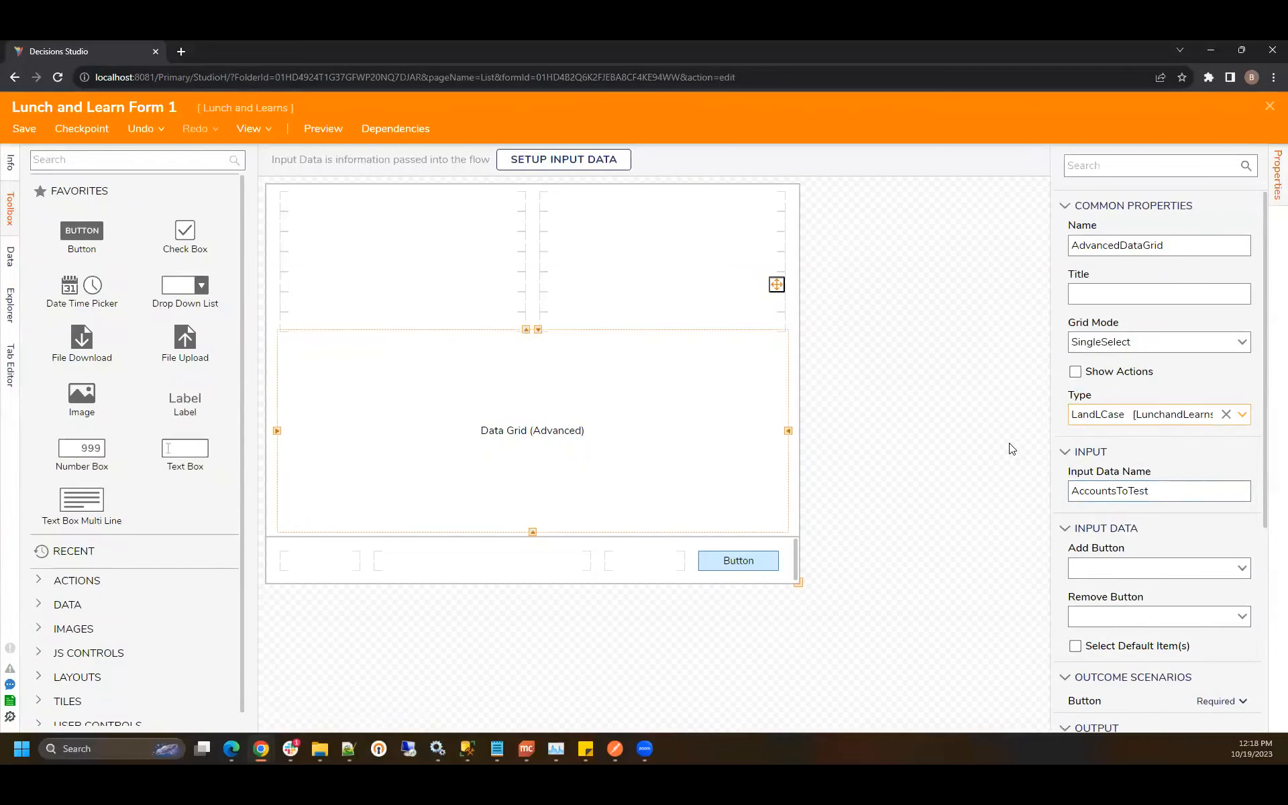
Step: Add the Age, Case Id and Hometown data fields to the advanced data grid's report, save it and return to the form
{"action": "scroll", "coordinate": [1136, 445], "scroll_direction": "down", "scroll_amount": 4}
{"action": "scroll", "coordinate": [1135, 439], "scroll_direction": "down", "scroll_amount": 2}
{"action": "left_click", "coordinate": [1134, 555]}
{"action": "left_click", "coordinate": [397, 217]}
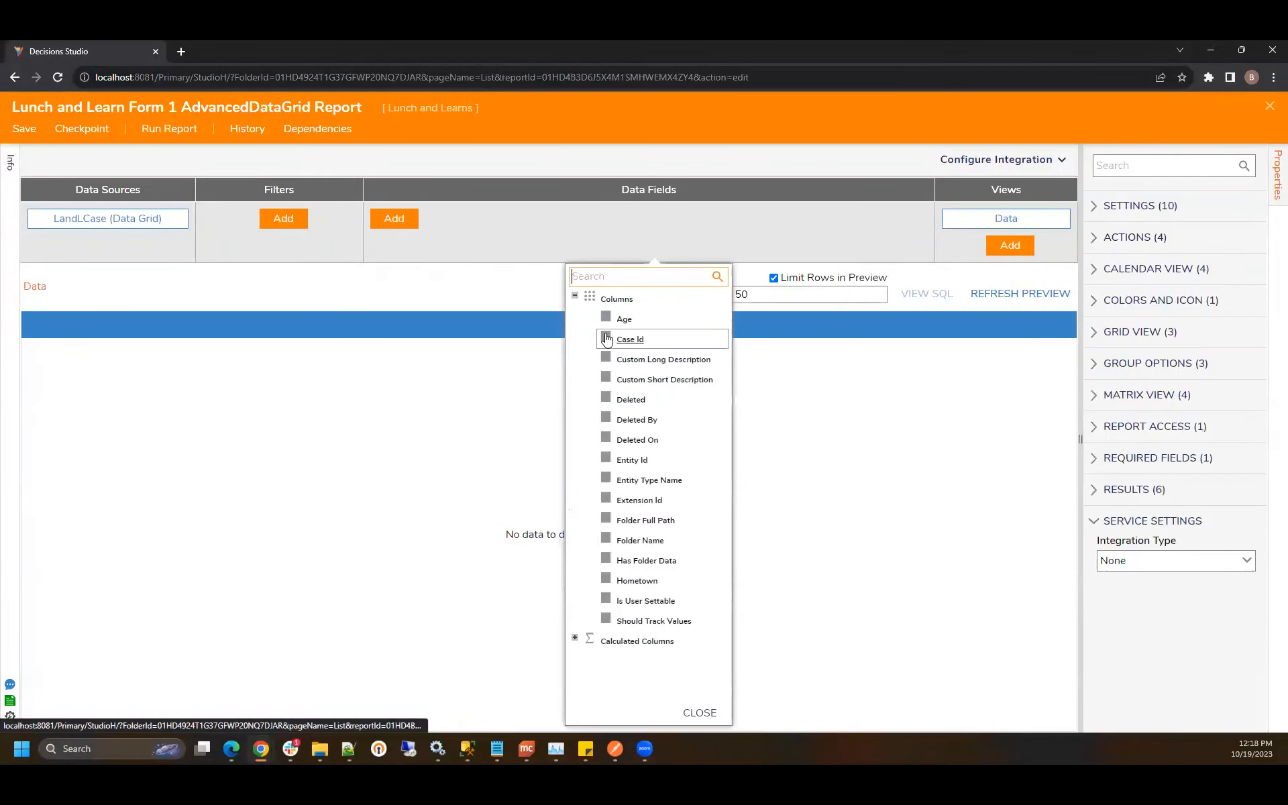
{"action": "left_click", "coordinate": [624, 321]}
{"action": "left_click", "coordinate": [631, 340]}
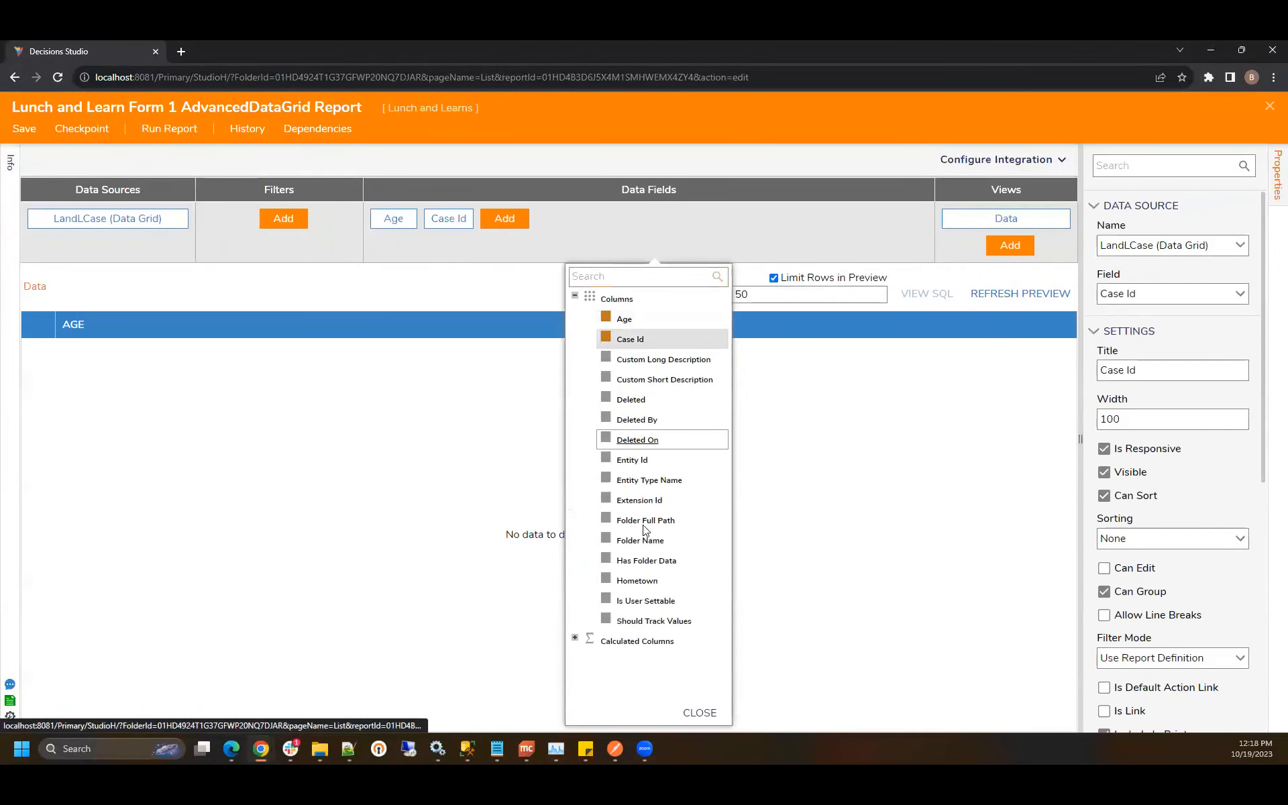
{"action": "left_click", "coordinate": [636, 581]}
{"action": "left_click", "coordinate": [812, 443]}
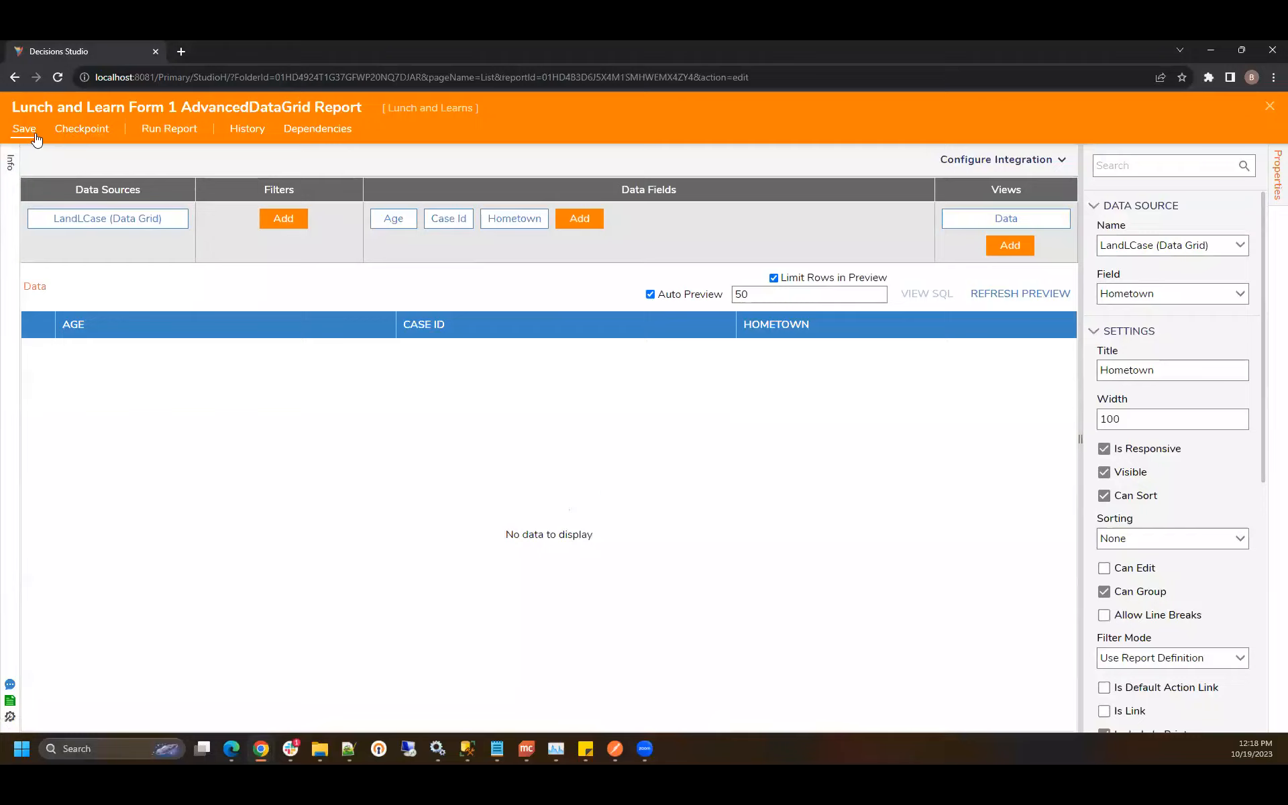
{"action": "left_click", "coordinate": [35, 137]}
{"action": "left_click", "coordinate": [816, 475]}
{"action": "left_click", "coordinate": [1267, 105]}
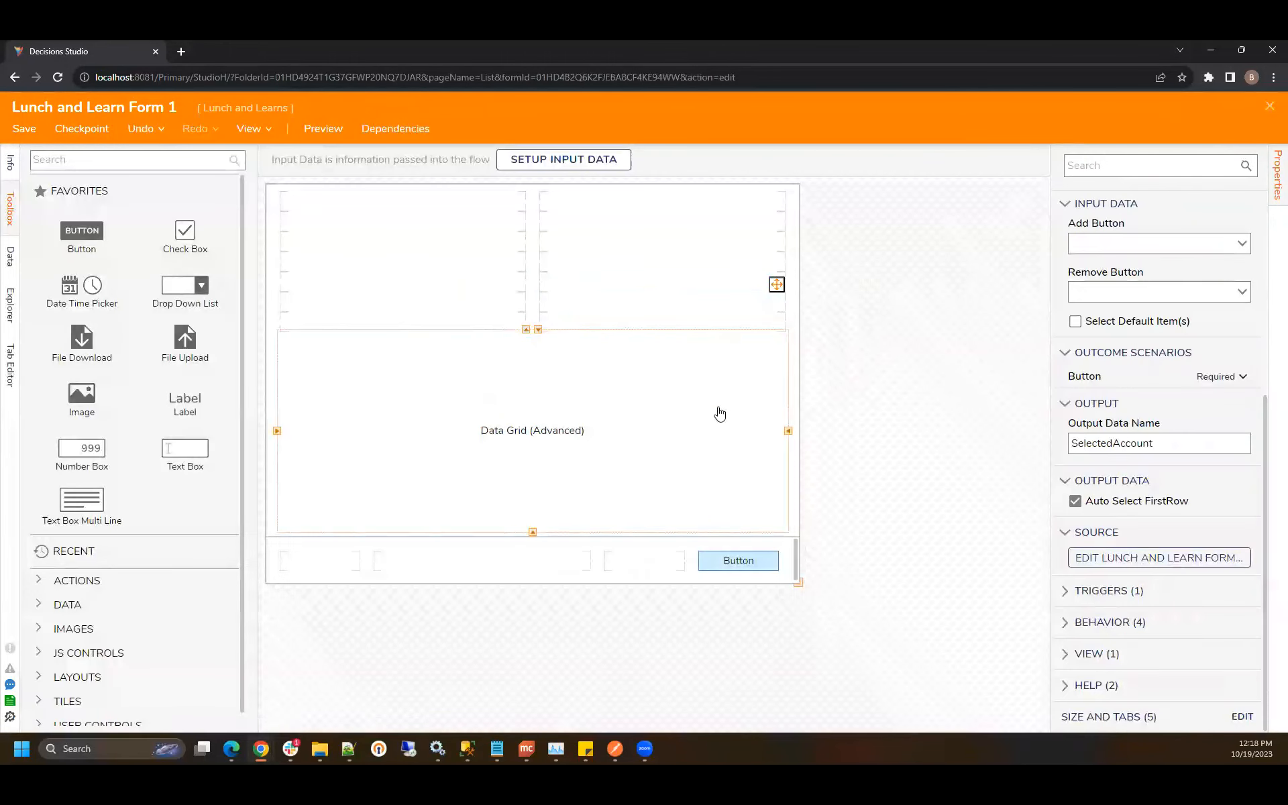
Step: Rename the form's RefreshAccounts active form flow to refer to cases and open its rule flow for editing
{"action": "scroll", "coordinate": [1215, 397], "scroll_direction": "up", "scroll_amount": 4}
{"action": "scroll", "coordinate": [1193, 365], "scroll_direction": "down", "scroll_amount": 5}
{"action": "left_click", "coordinate": [939, 428]}
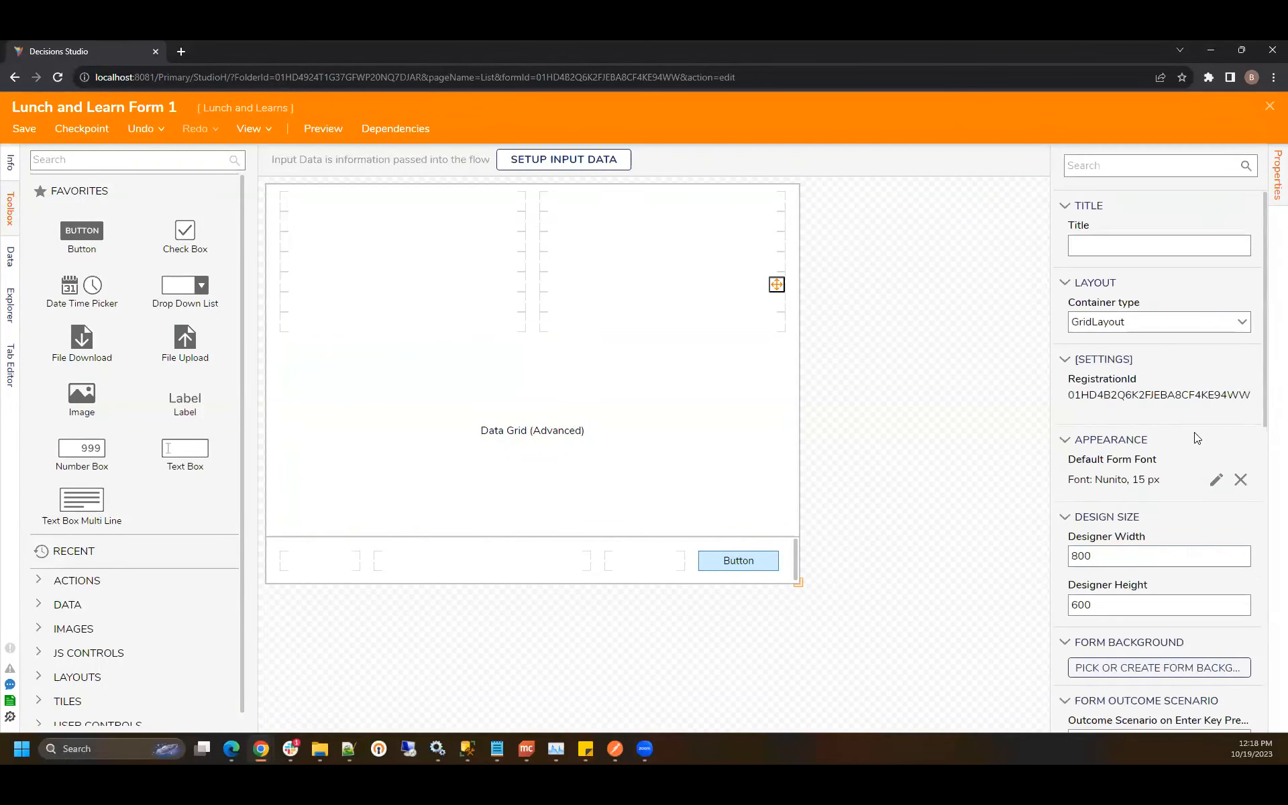
{"action": "scroll", "coordinate": [1184, 446], "scroll_direction": "down", "scroll_amount": 4}
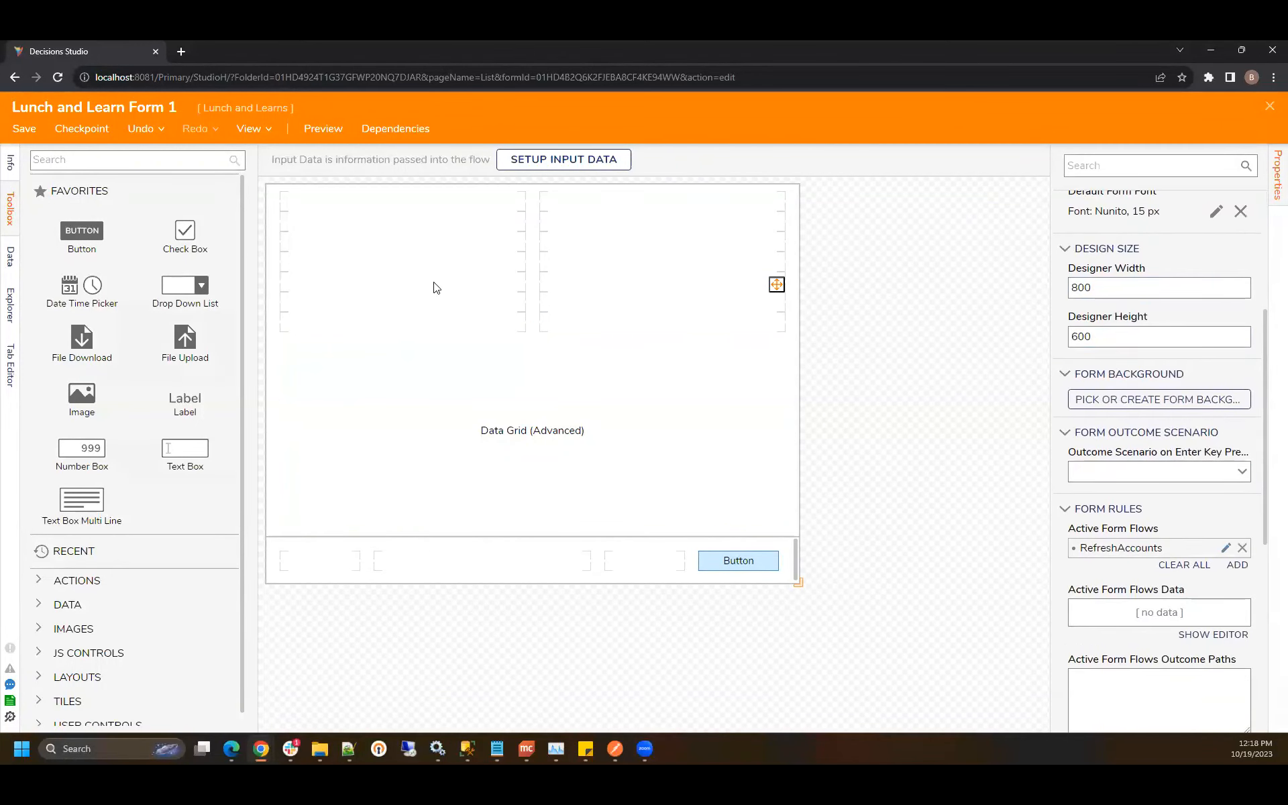
{"action": "left_click", "coordinate": [1226, 547]}
{"action": "left_click_drag", "start_coordinate": [578, 318], "coordinate": [514, 317]}
{"action": "key", "text": "BackSpace"}
{"action": "type", "text": "Cae"}
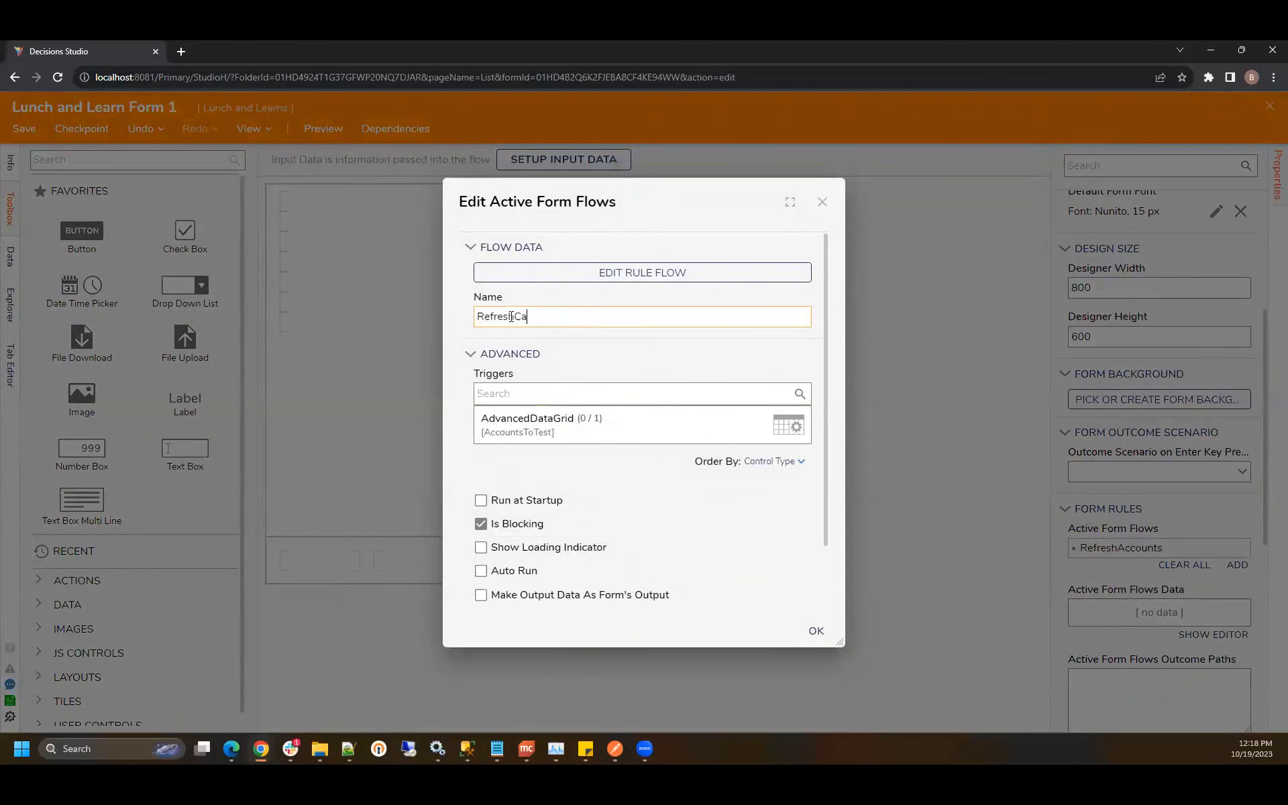
{"action": "left_click", "coordinate": [660, 272]}
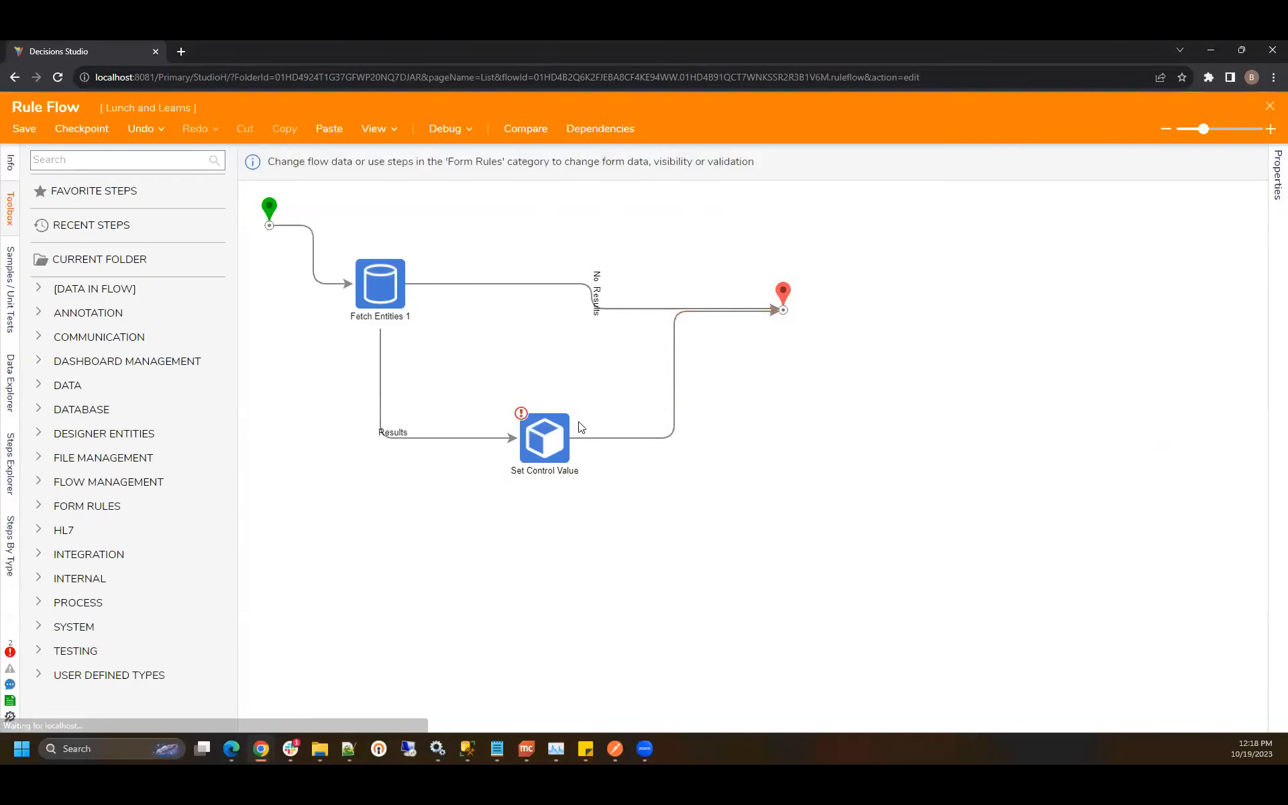
Step: Delete the Set Control Value step from the rule flow and set Fetch Entities 1's Type Name to LandLCase
{"action": "left_click", "coordinate": [562, 431]}
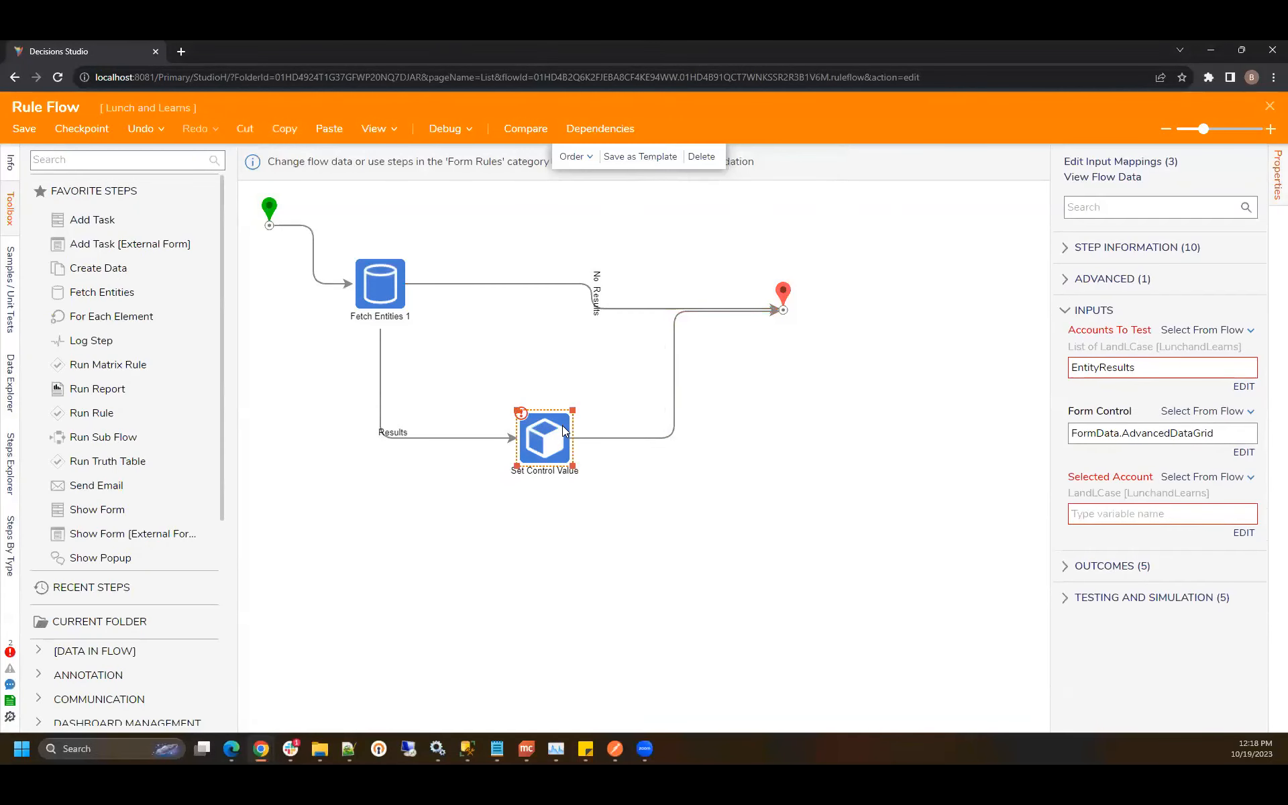
{"action": "key", "text": "Delete"}
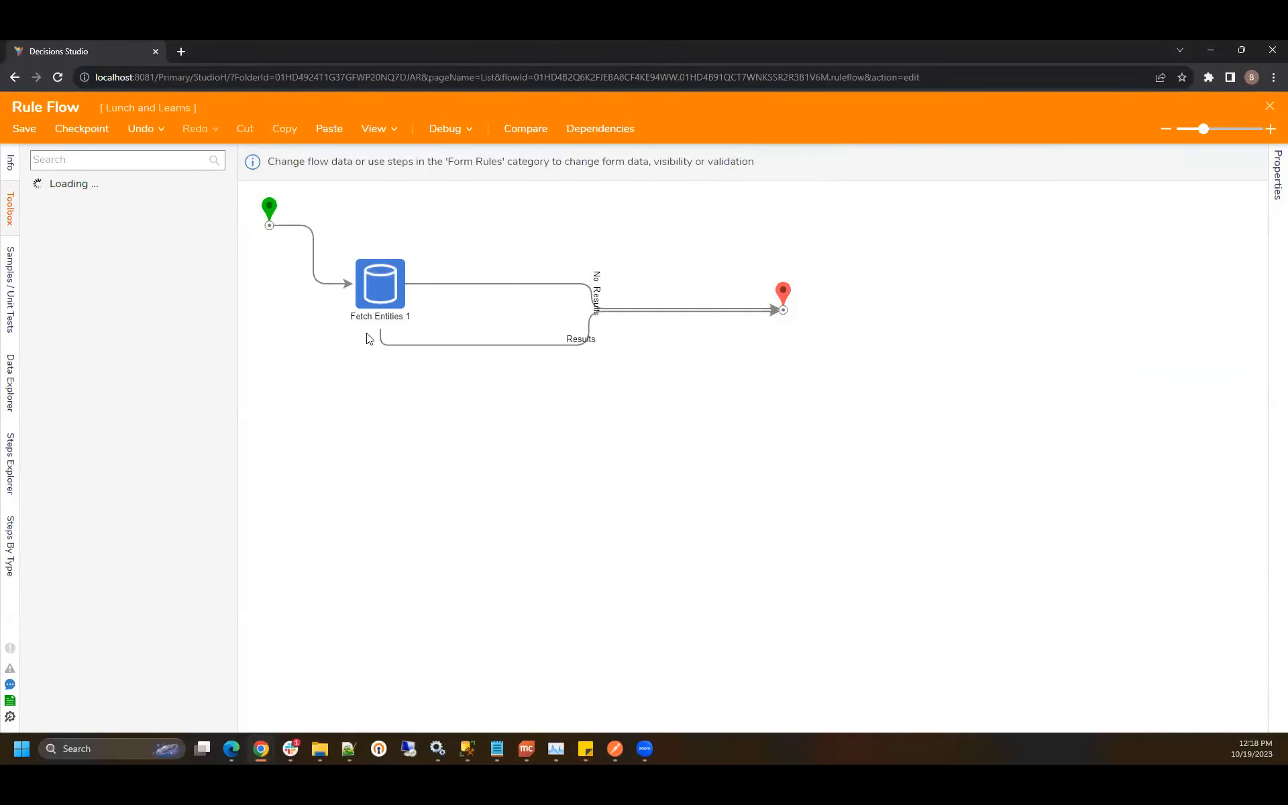
{"action": "left_click", "coordinate": [398, 287]}
{"action": "left_click", "coordinate": [1226, 365]}
{"action": "left_click", "coordinate": [1233, 353]}
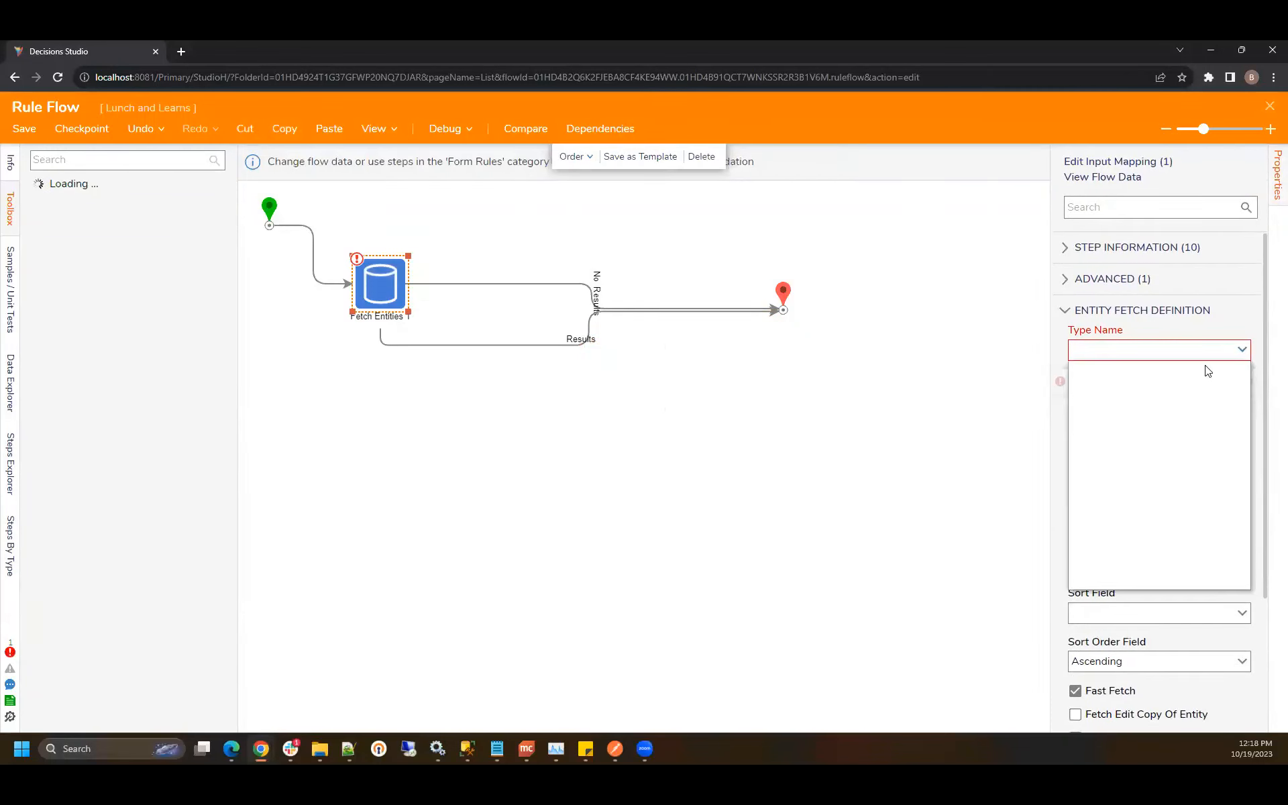
{"action": "left_click", "coordinate": [1080, 373]}
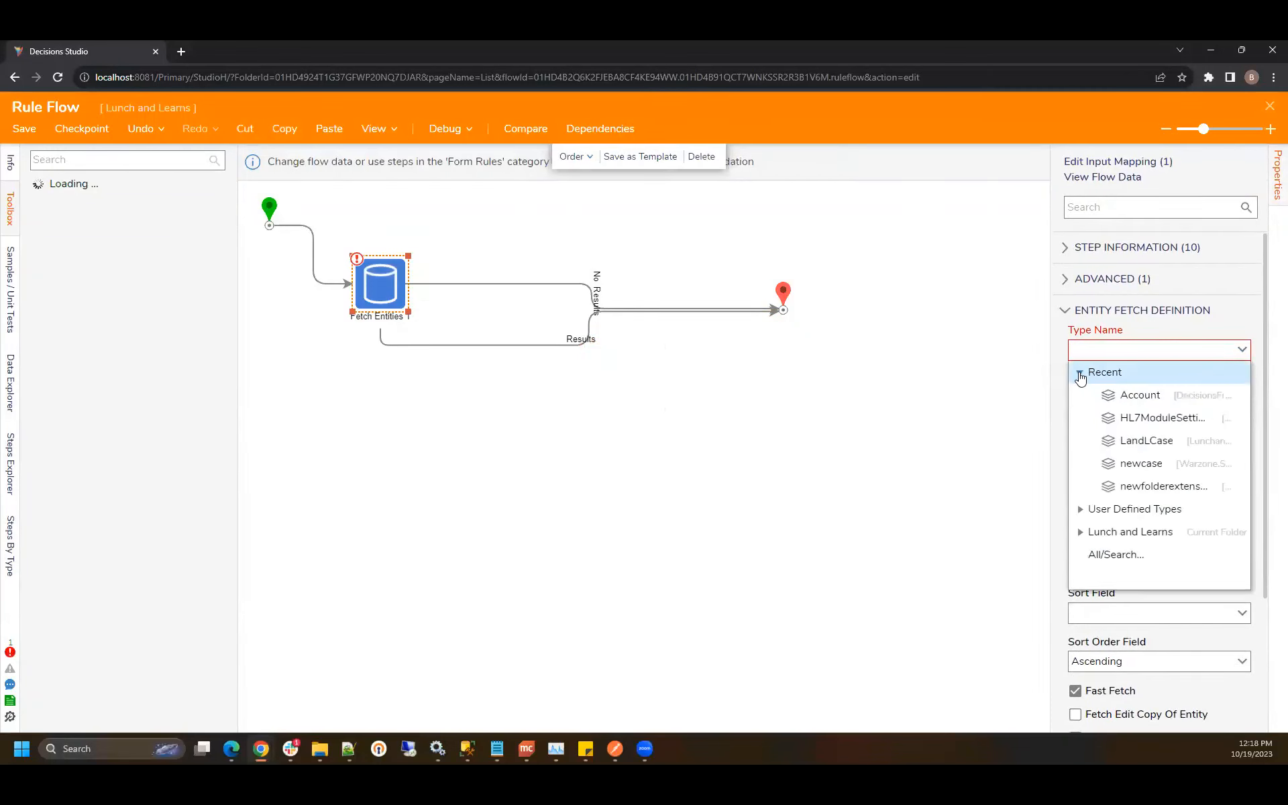
{"action": "left_click", "coordinate": [1146, 440]}
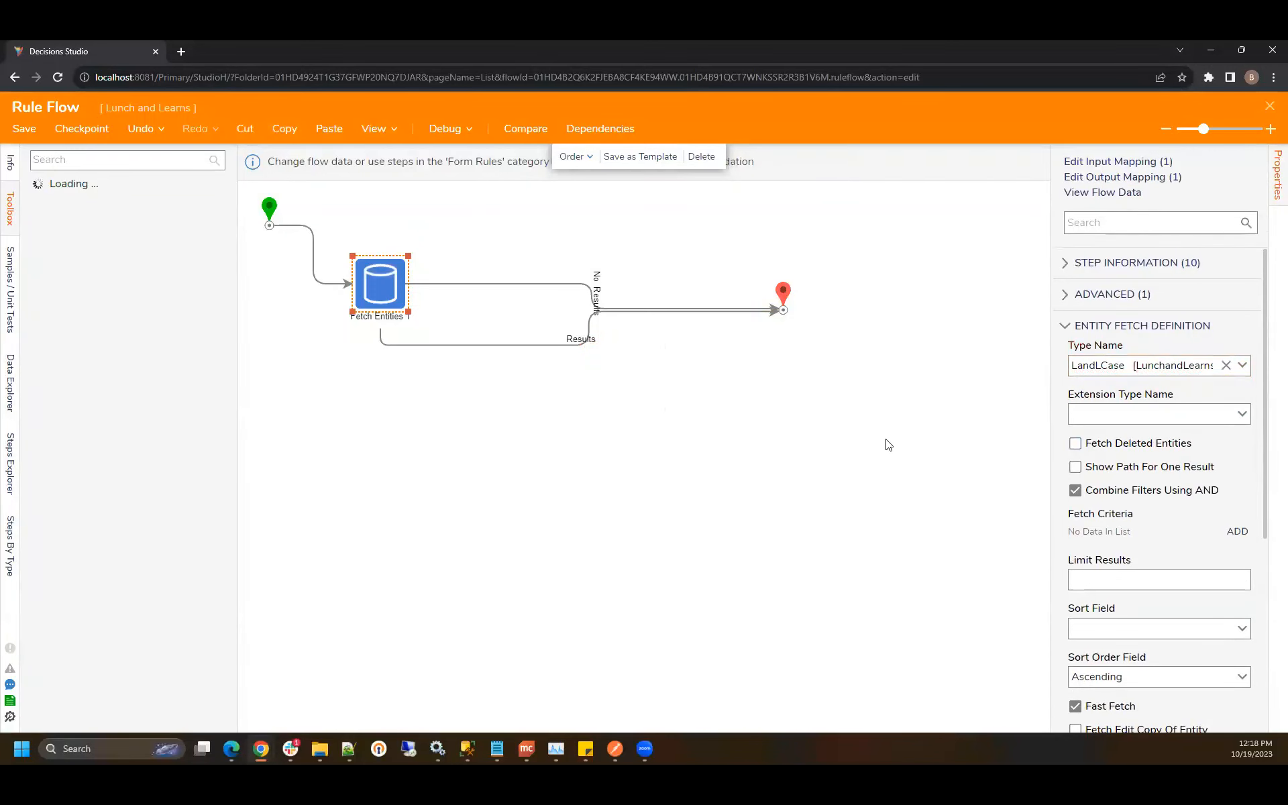
Step: Add a new Set Control Value step from Form Rules on the Results path of Fetch Entities 1
{"action": "scroll", "coordinate": [168, 362], "scroll_direction": "down", "scroll_amount": 5}
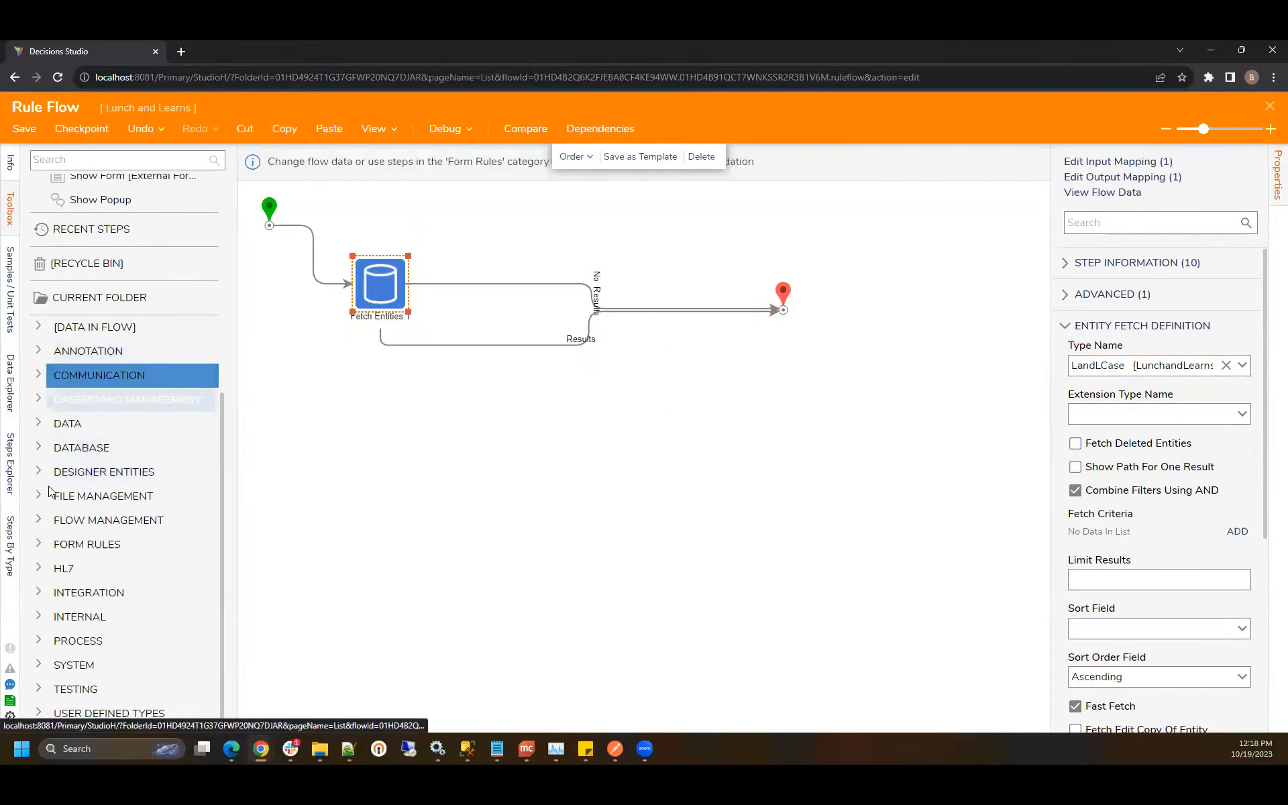
{"action": "left_click", "coordinate": [38, 544]}
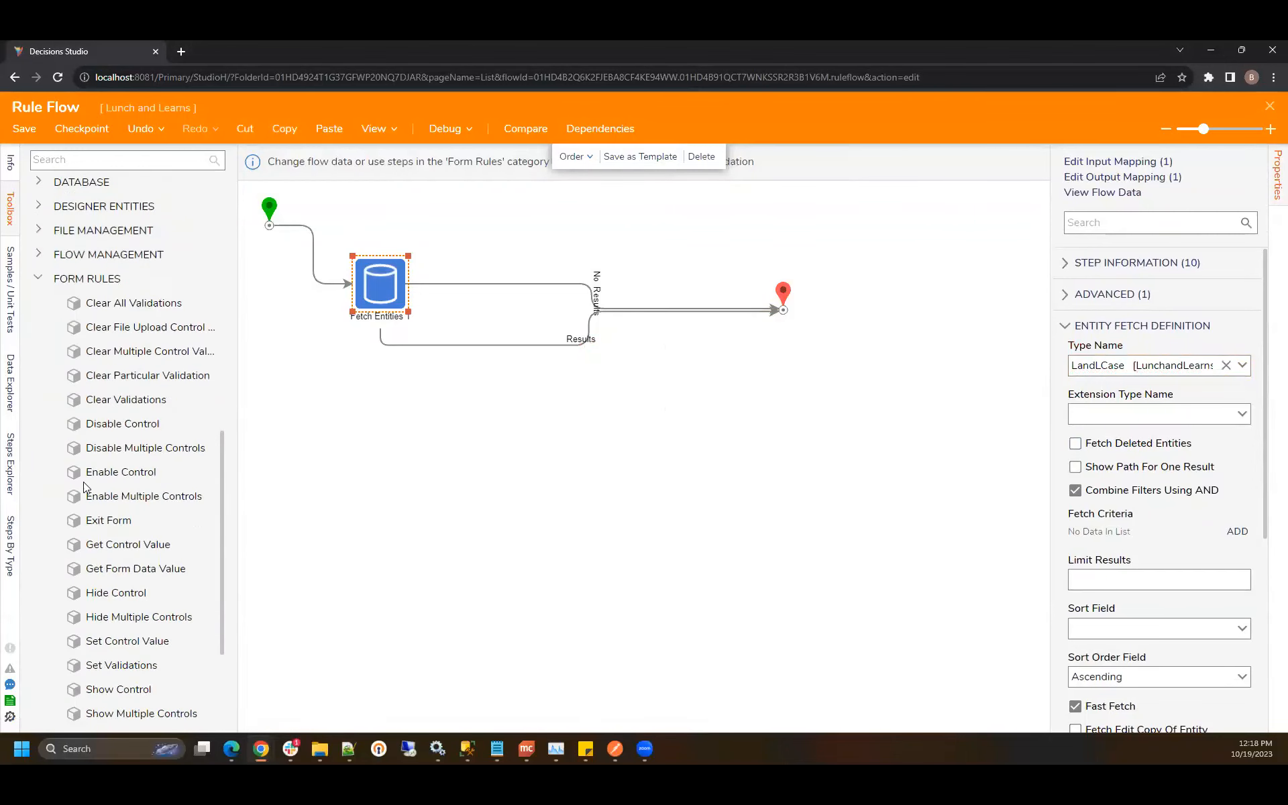
{"action": "scroll", "coordinate": [120, 403], "scroll_direction": "down", "scroll_amount": 3}
{"action": "left_click_drag", "start_coordinate": [107, 471], "coordinate": [486, 346]}
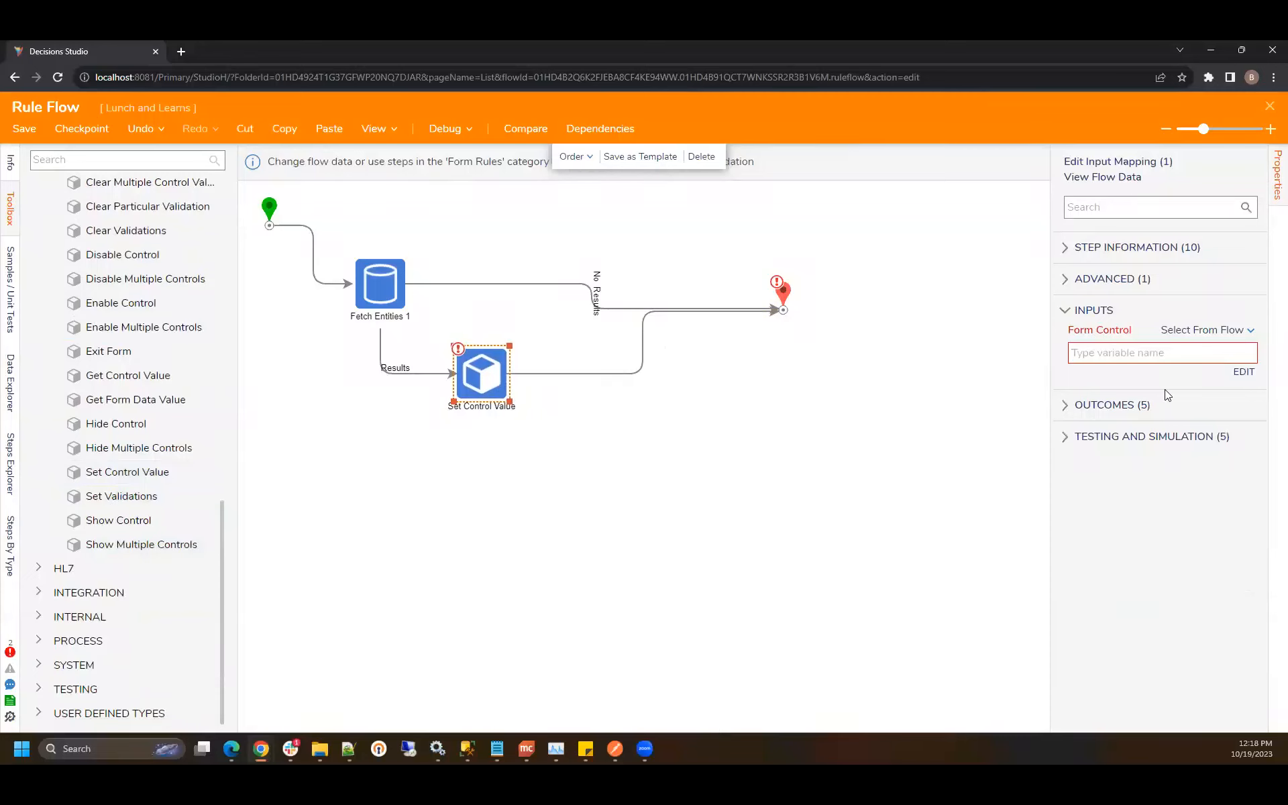
Step: Map the Form Control input of Set Control Value to FormData.AdvancedDataGrid
{"action": "left_click", "coordinate": [1243, 372]}
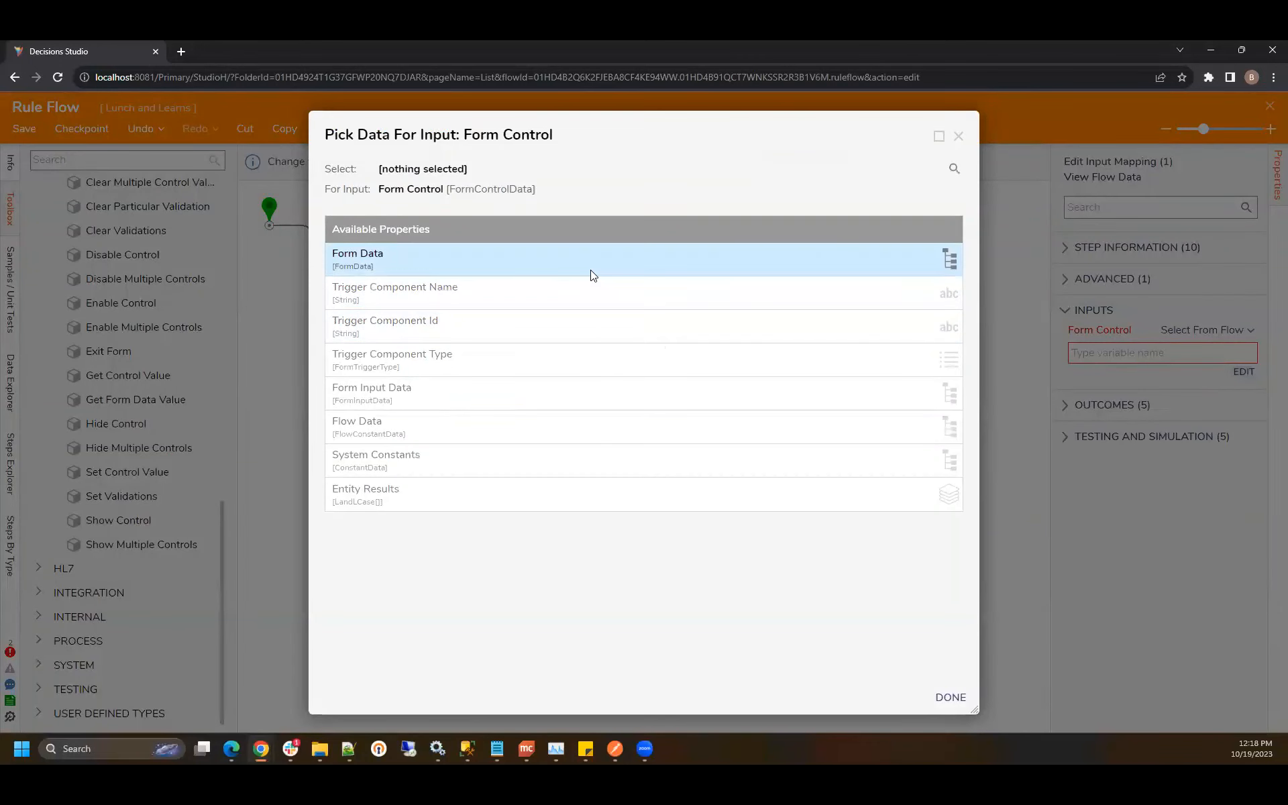
{"action": "left_click", "coordinate": [589, 271]}
{"action": "left_click", "coordinate": [477, 331]}
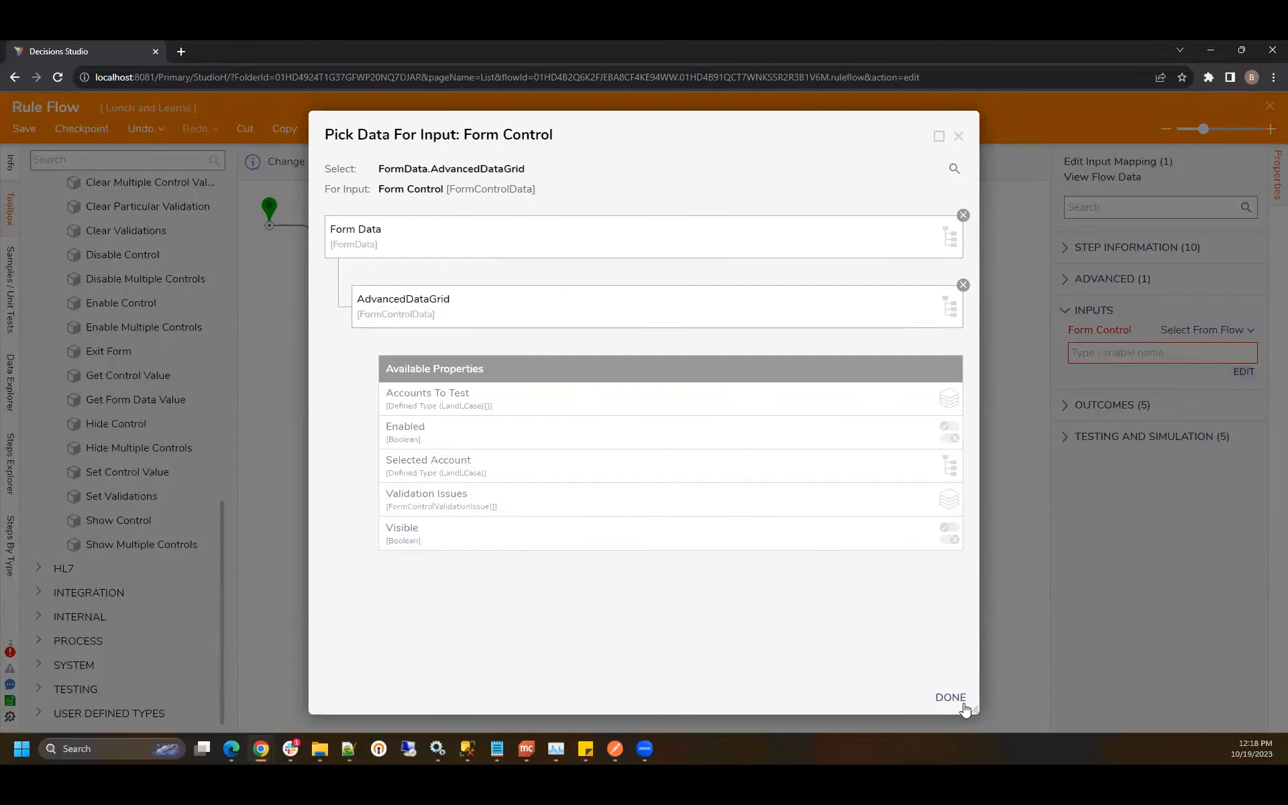
{"action": "left_click", "coordinate": [951, 698]}
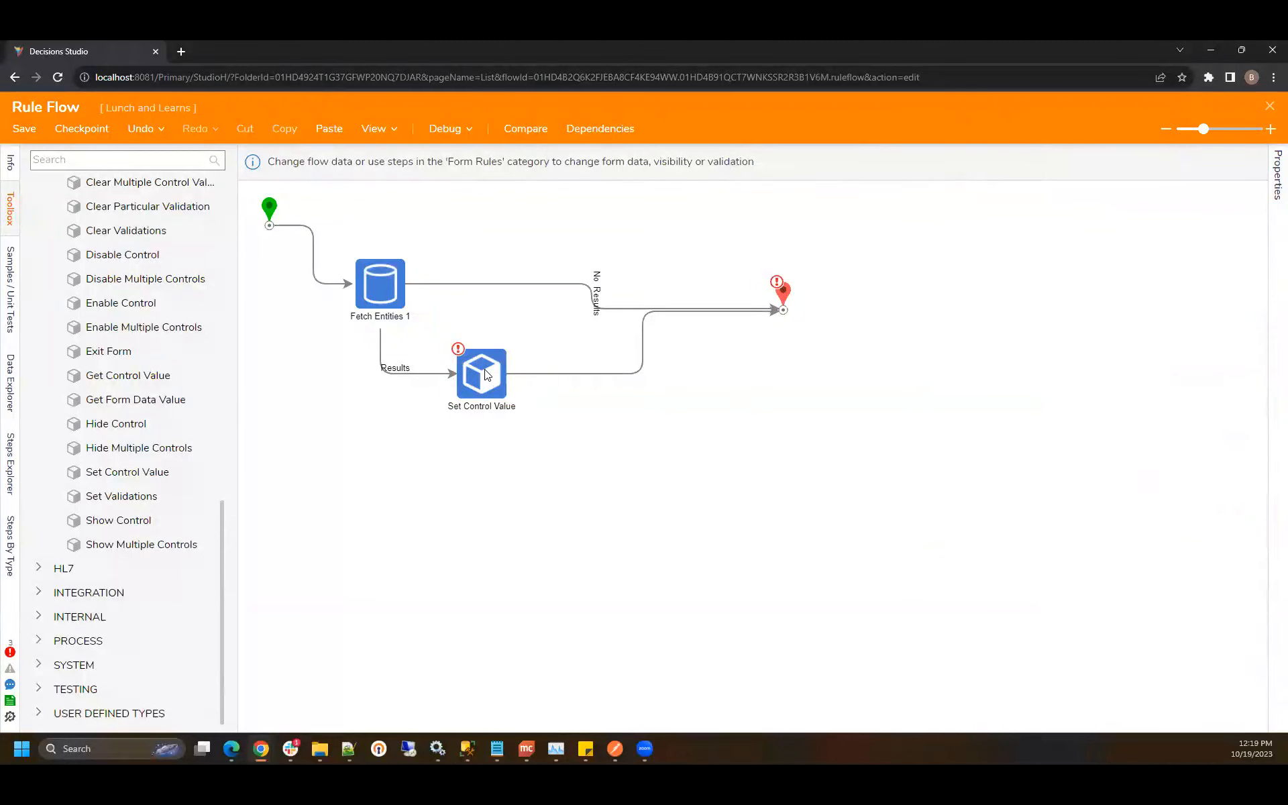
Step: Map the Accounts To Test input of the Set Control Value step to EntityResults
{"action": "left_click", "coordinate": [488, 375]}
{"action": "left_click", "coordinate": [1208, 330]}
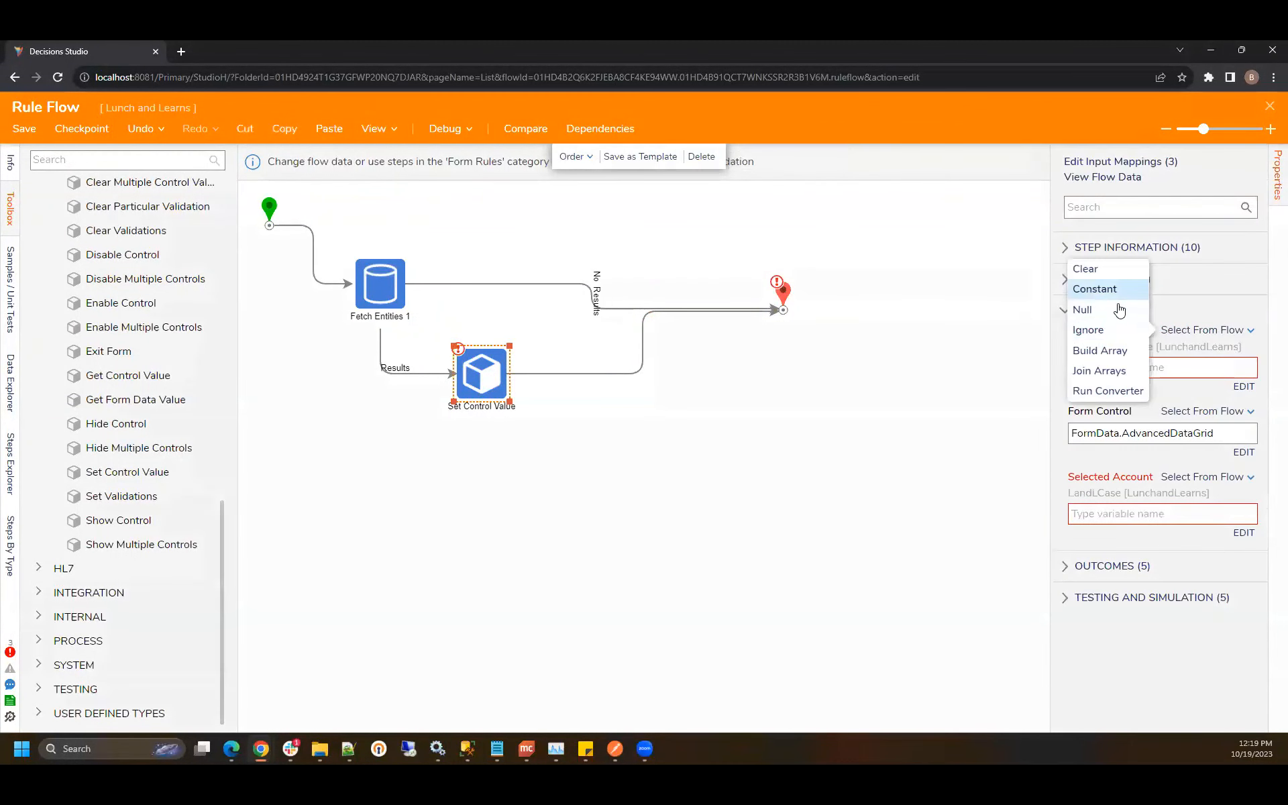
{"action": "left_click", "coordinate": [1245, 388]}
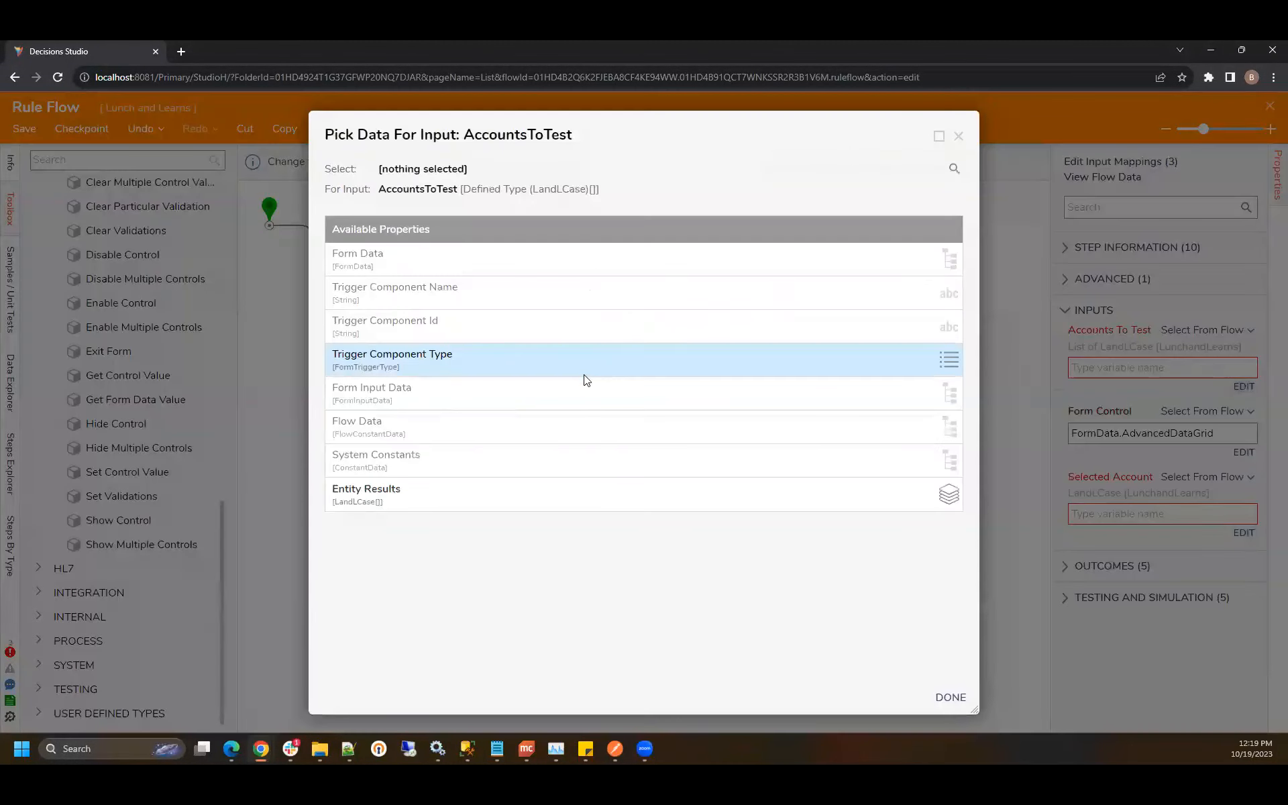
{"action": "left_click", "coordinate": [950, 697]}
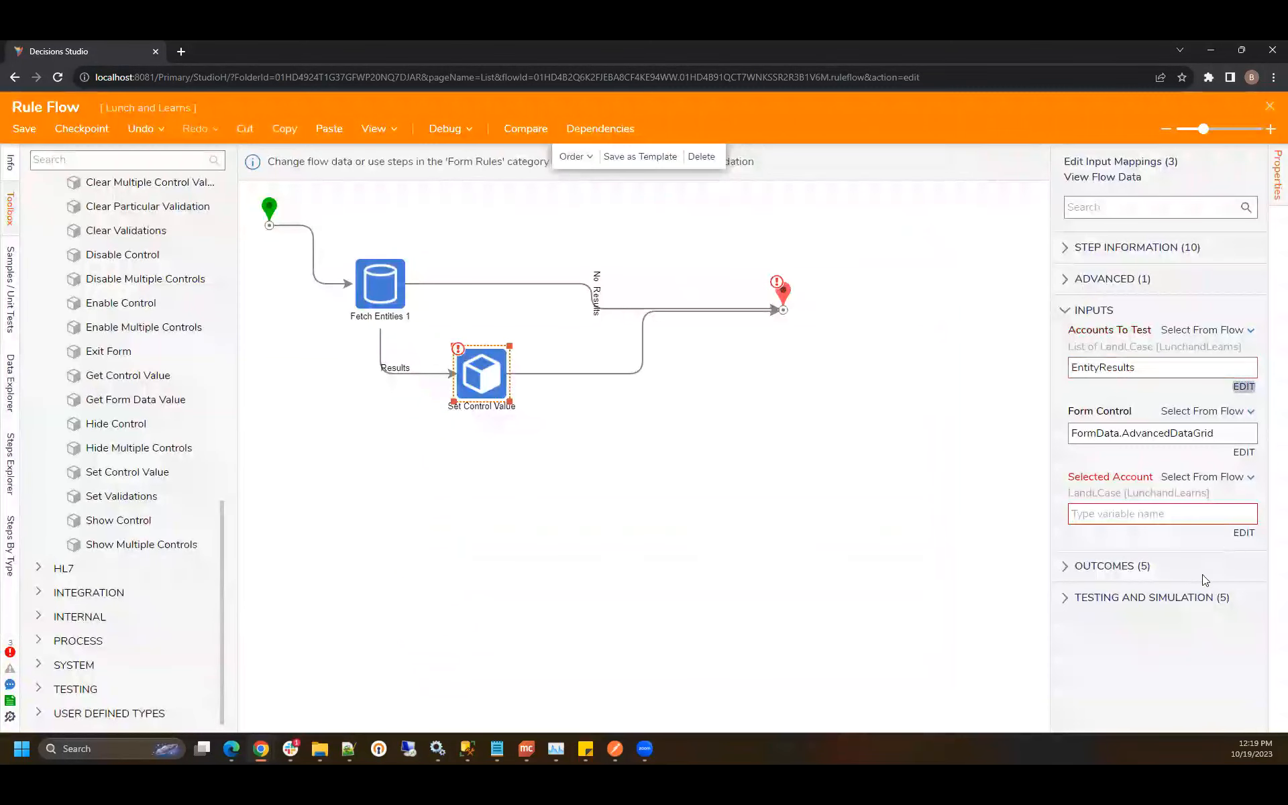
Step: Set the Selected Account input of Set Control Value to Ignore
{"action": "left_click", "coordinate": [1245, 534]}
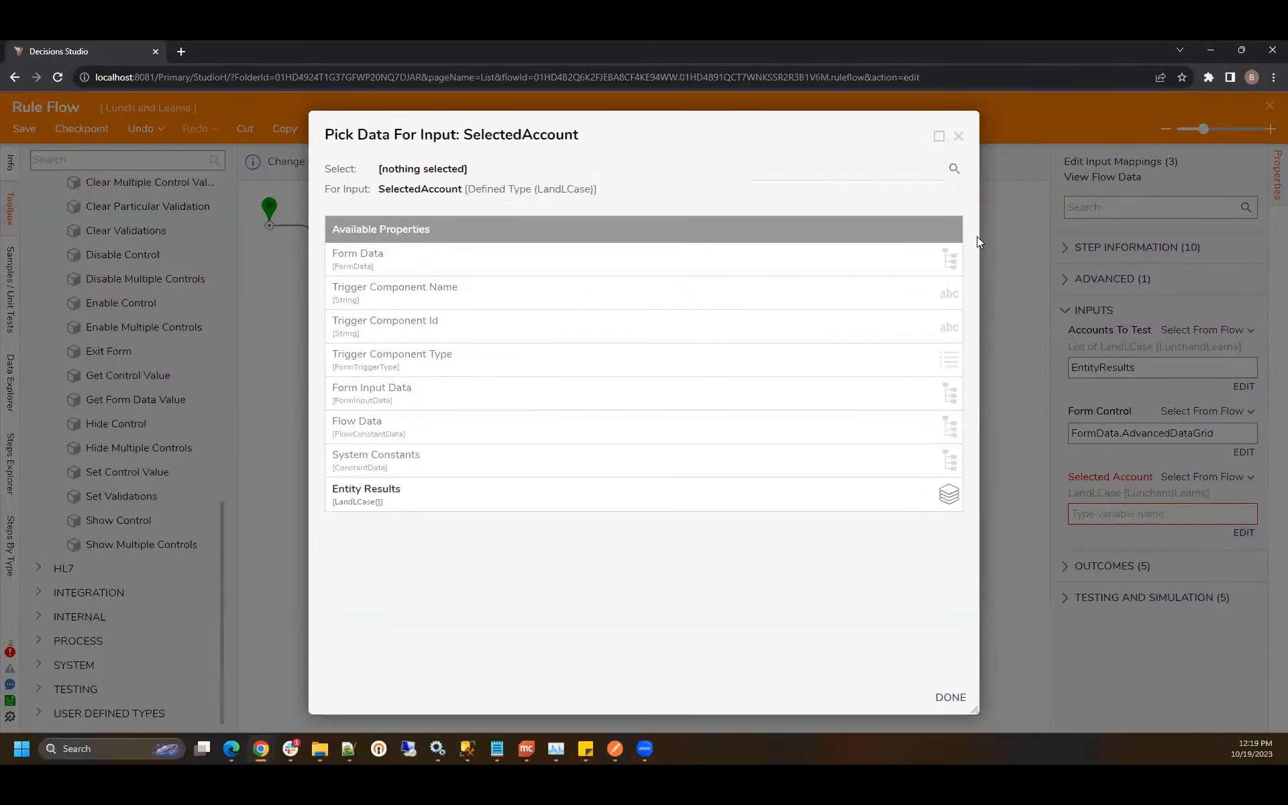
{"action": "left_click", "coordinate": [957, 137]}
{"action": "left_click", "coordinate": [1183, 479]}
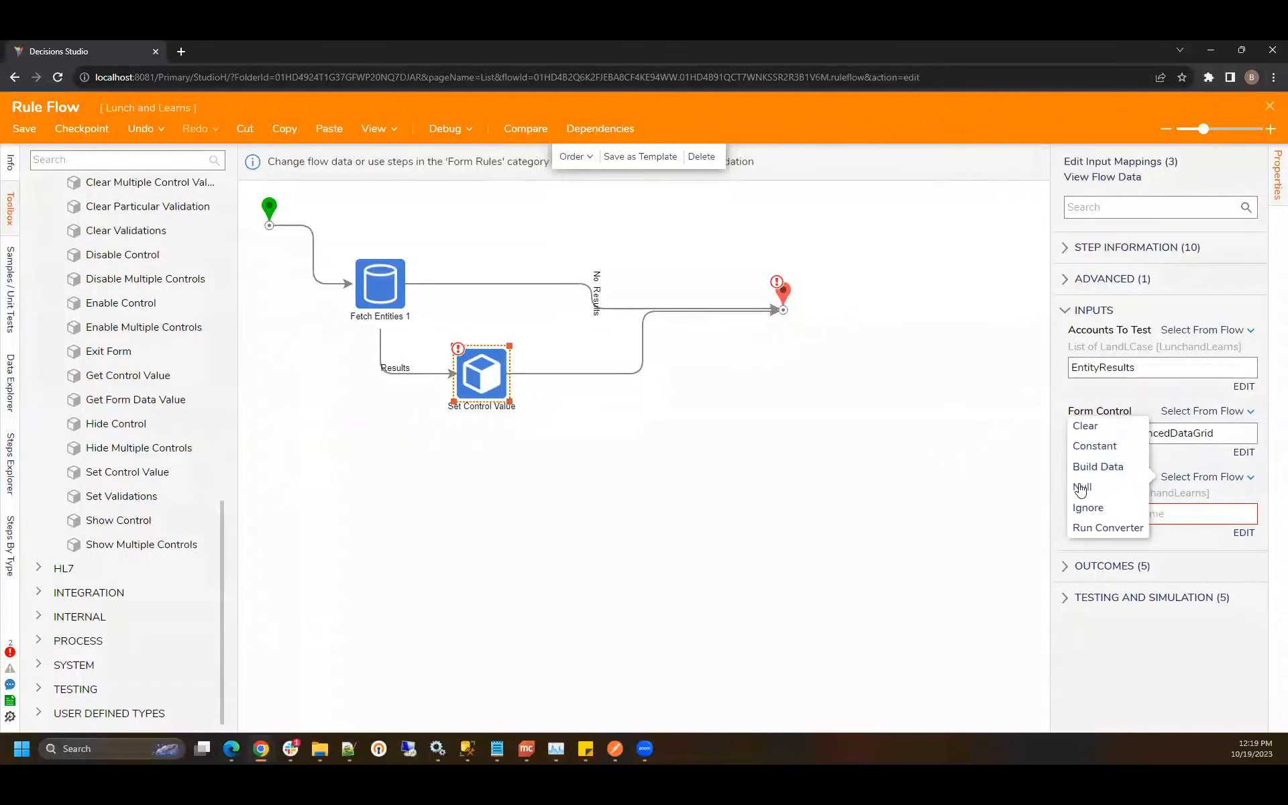
{"action": "left_click", "coordinate": [1087, 507]}
{"action": "left_click", "coordinate": [805, 406]}
Step: Remove the EntityResults output from the rule flow's end step and save the rule flow
{"action": "left_click", "coordinate": [783, 300]}
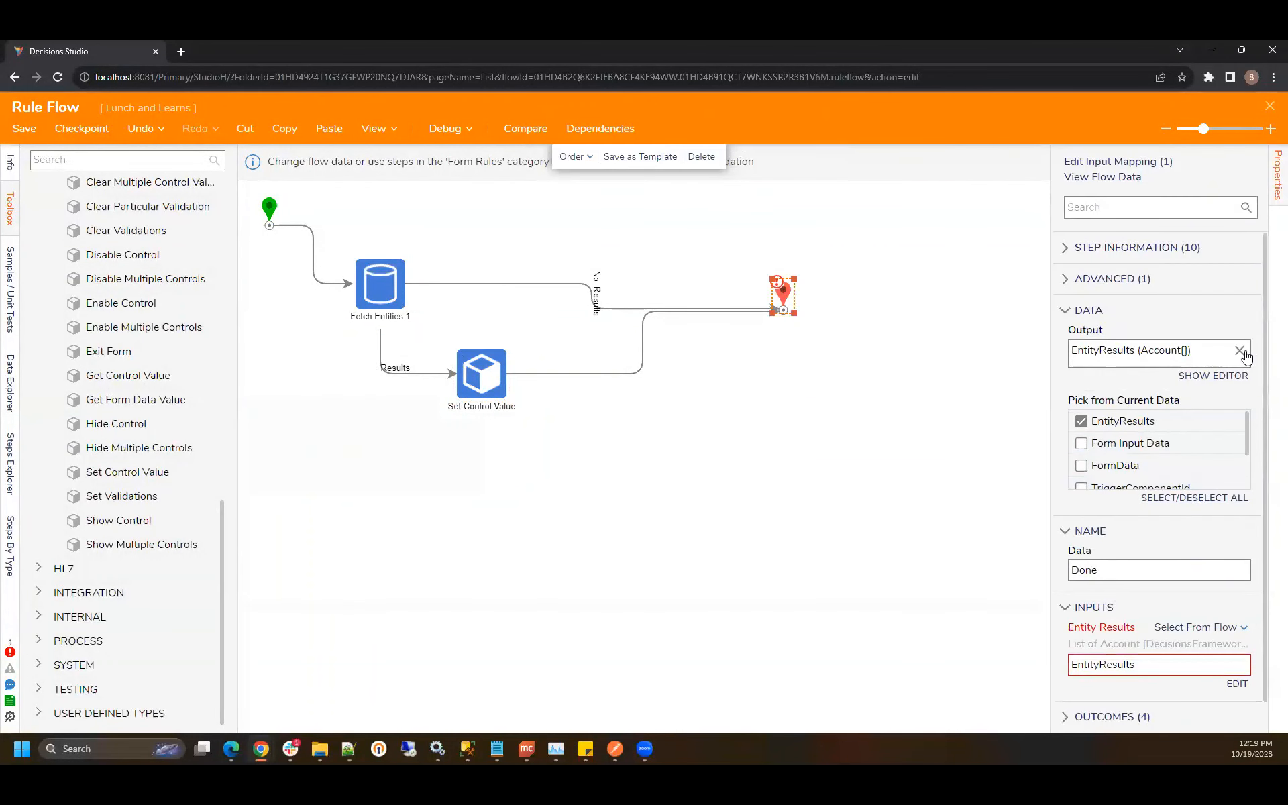
{"action": "left_click", "coordinate": [1240, 350]}
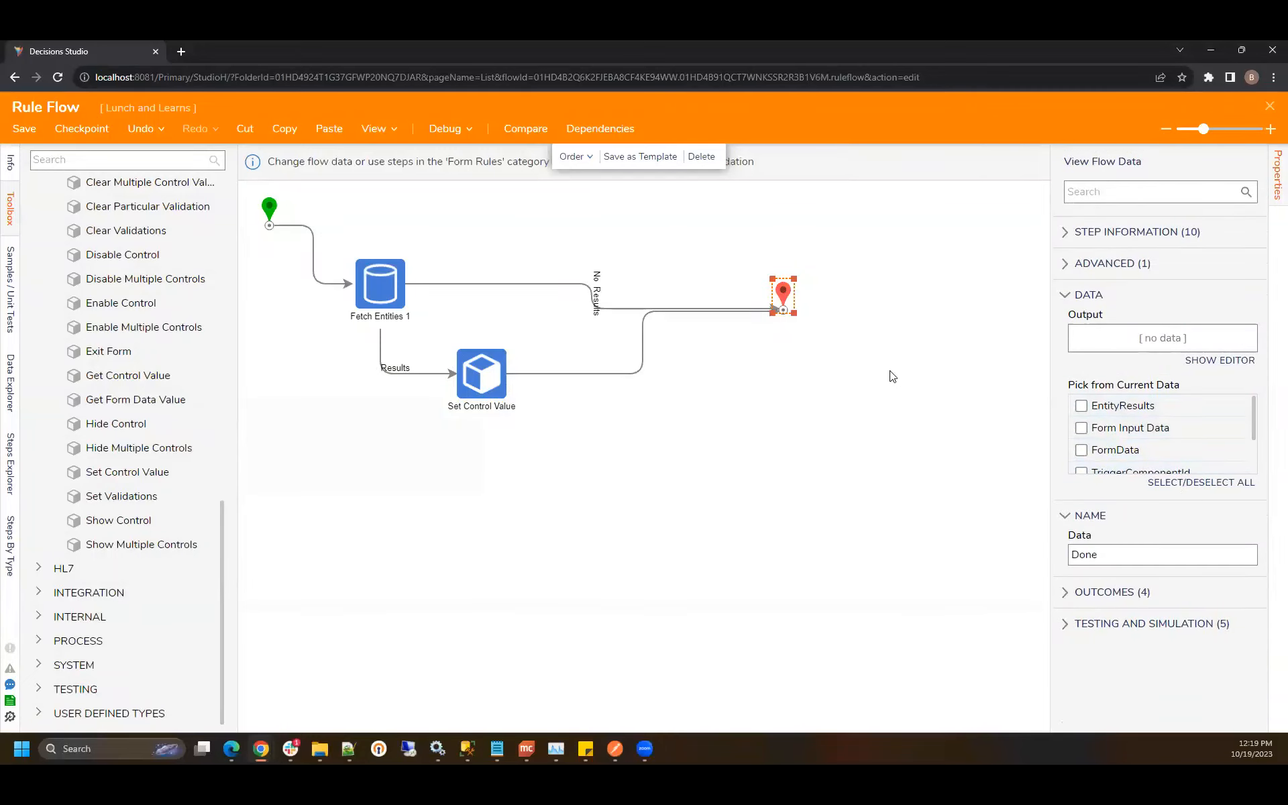
{"action": "left_click", "coordinate": [892, 377]}
{"action": "key", "text": "ctrl+s"}
{"action": "left_click", "coordinate": [811, 511]}
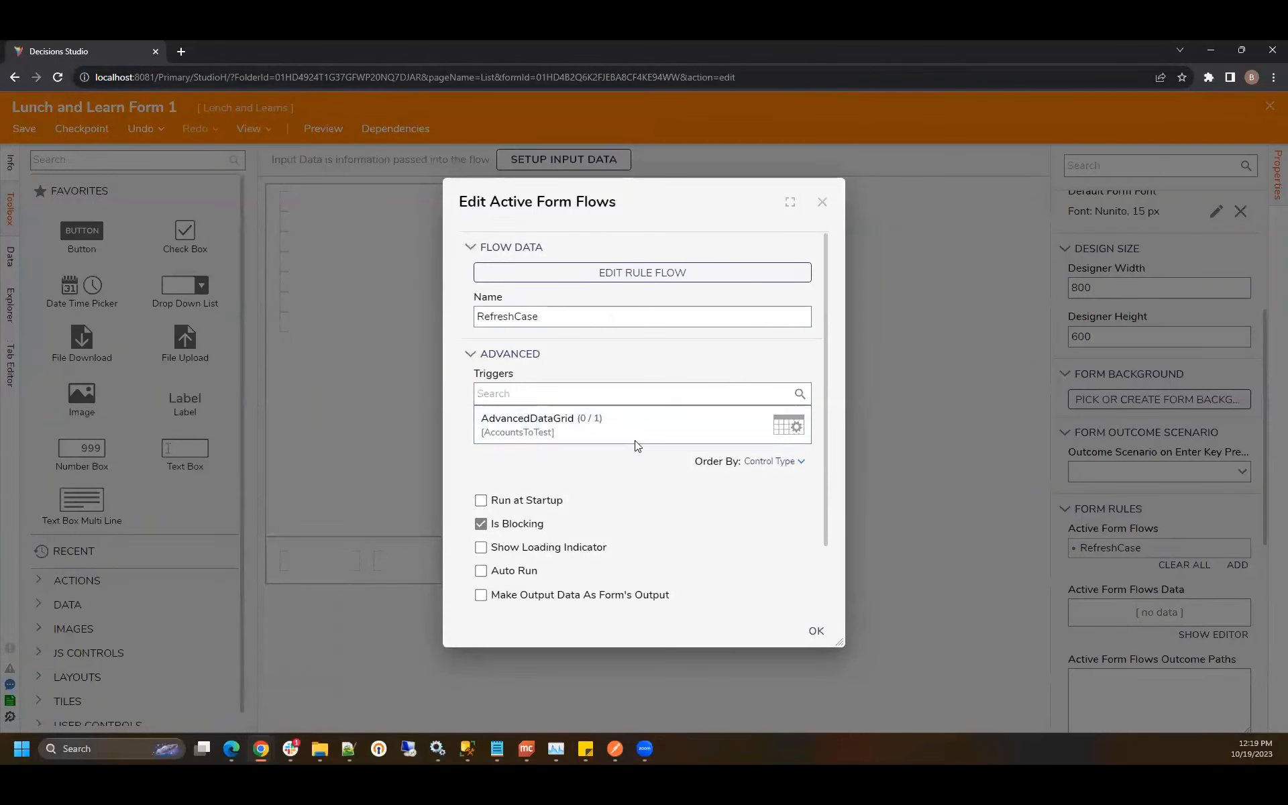
Step: Set the AdvancedDataGrid's SelectionChanged event as a trigger of the RefreshAccounts active form flow
{"action": "left_click", "coordinate": [644, 428]}
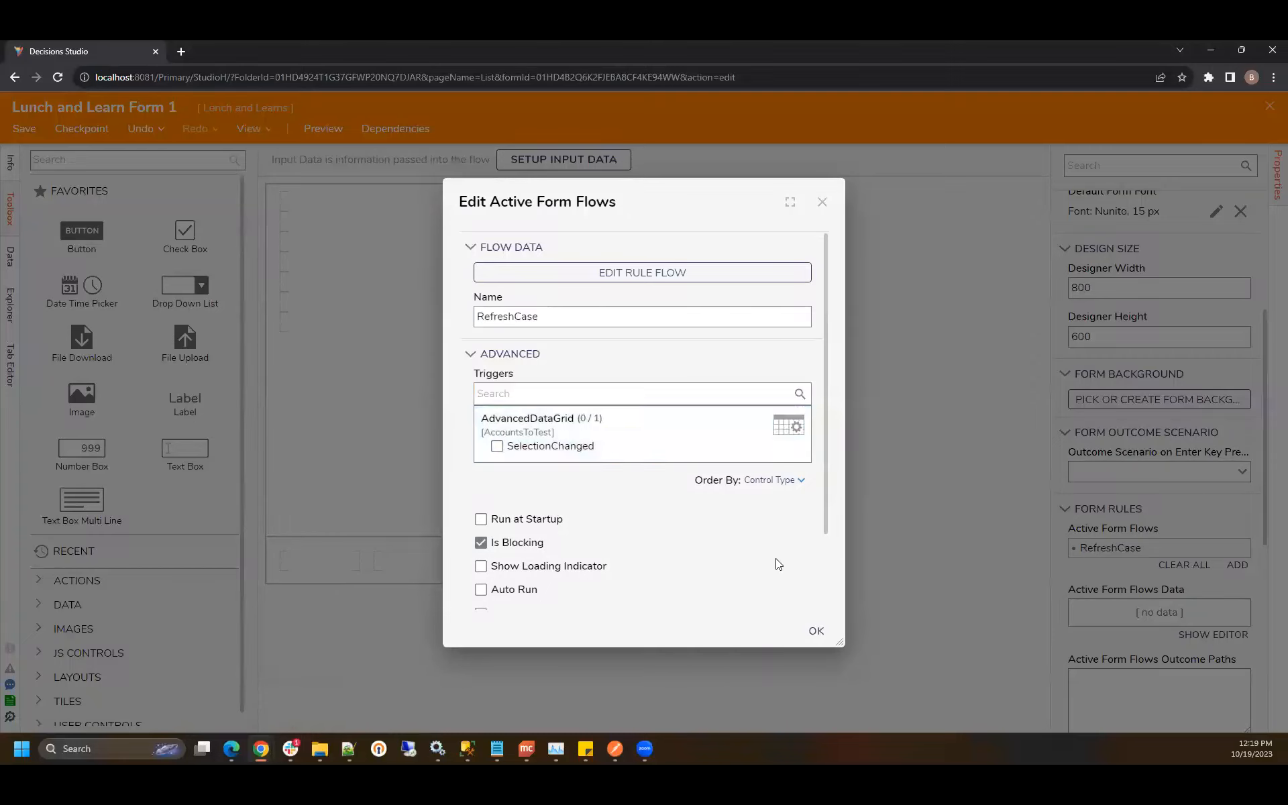
{"action": "left_click", "coordinate": [821, 203]}
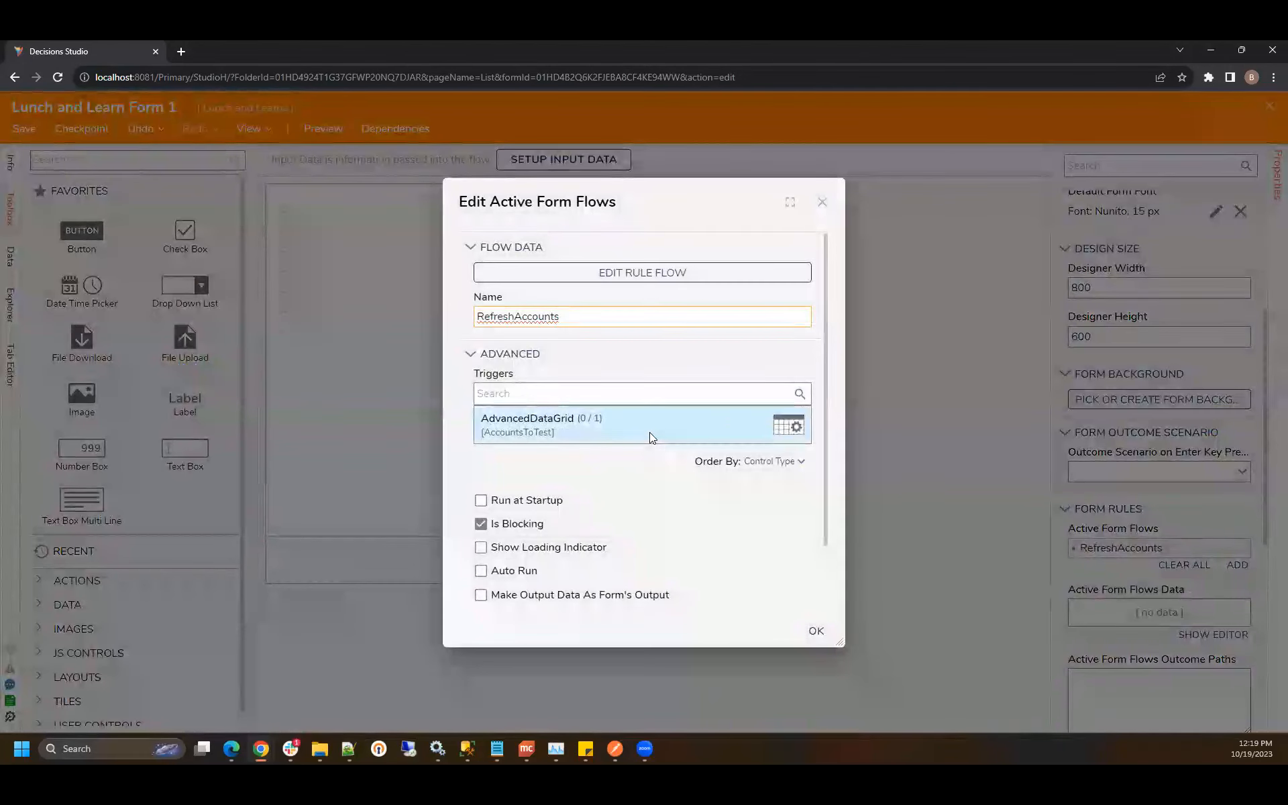
{"action": "left_click", "coordinate": [650, 433]}
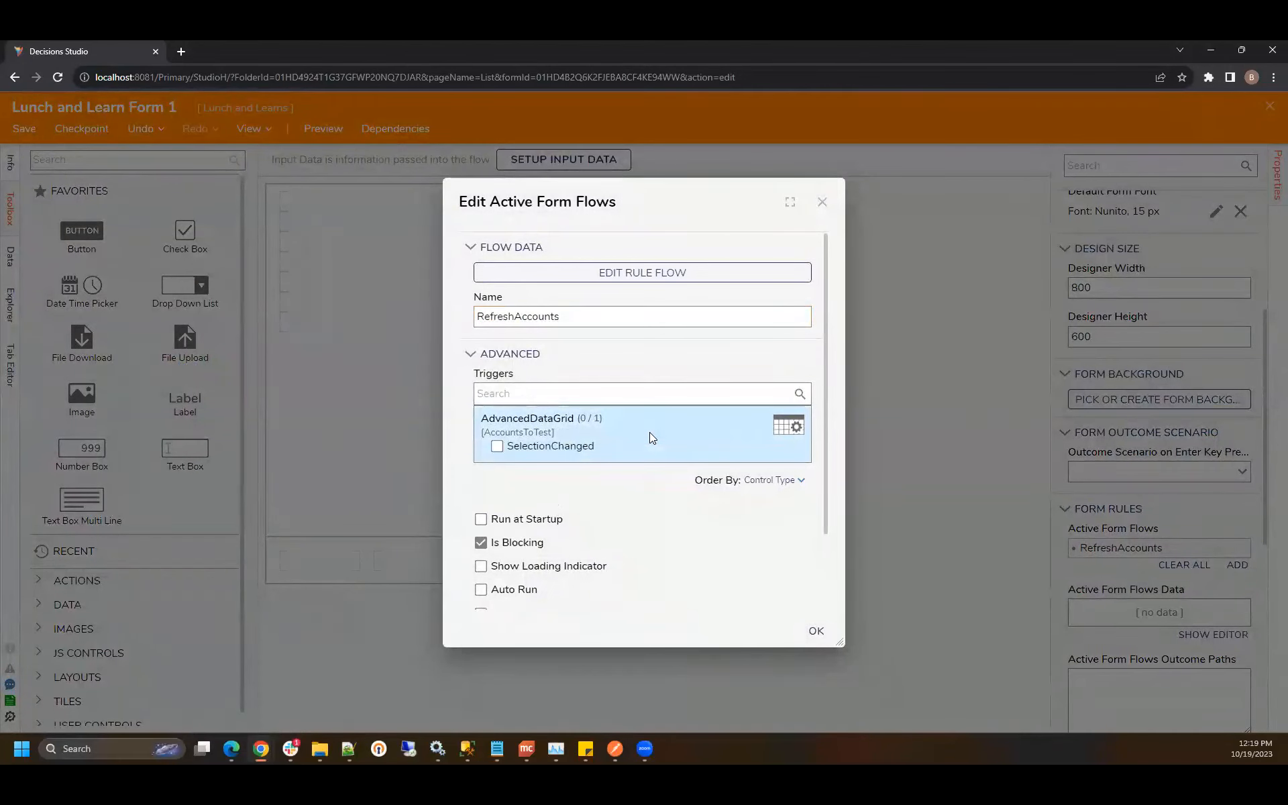
{"action": "left_click", "coordinate": [588, 445]}
{"action": "left_click", "coordinate": [822, 629]}
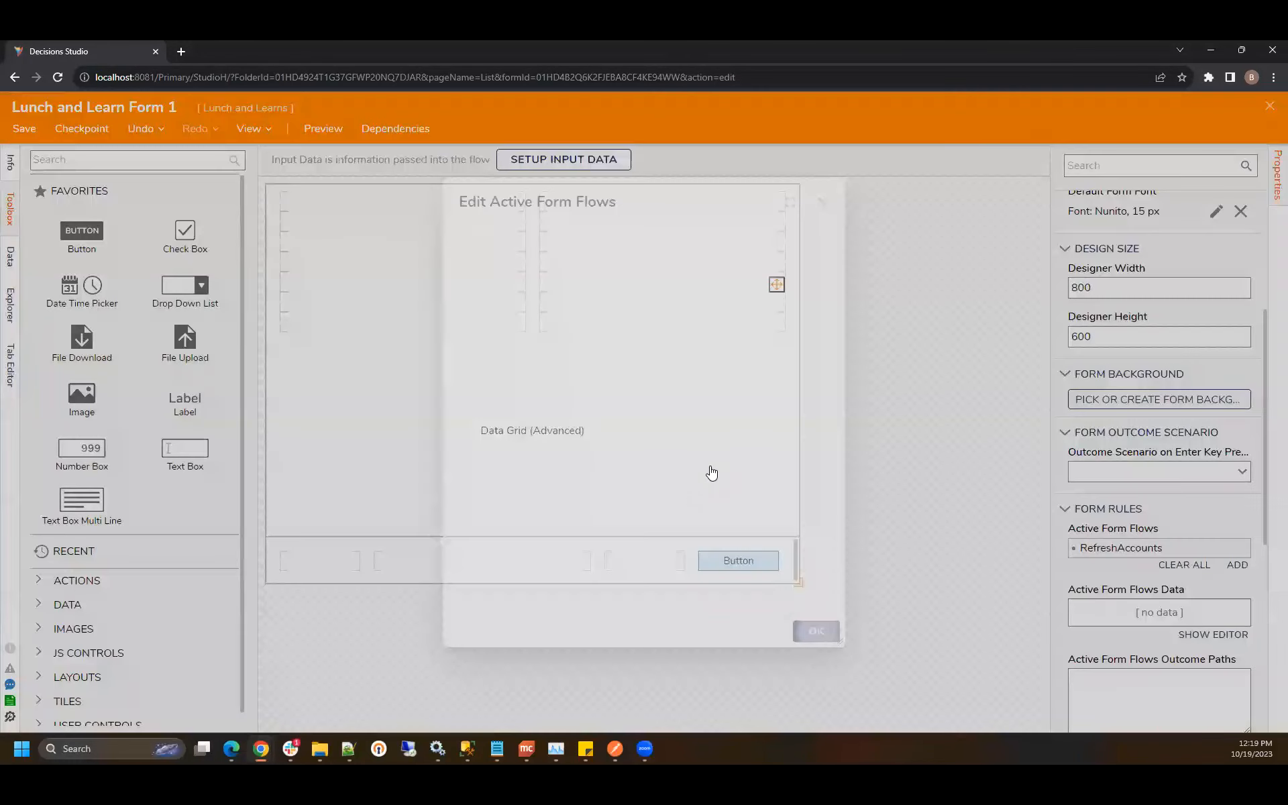
Step: Save Lunch and Learn Form 1 and close its designer
{"action": "left_click", "coordinate": [25, 134]}
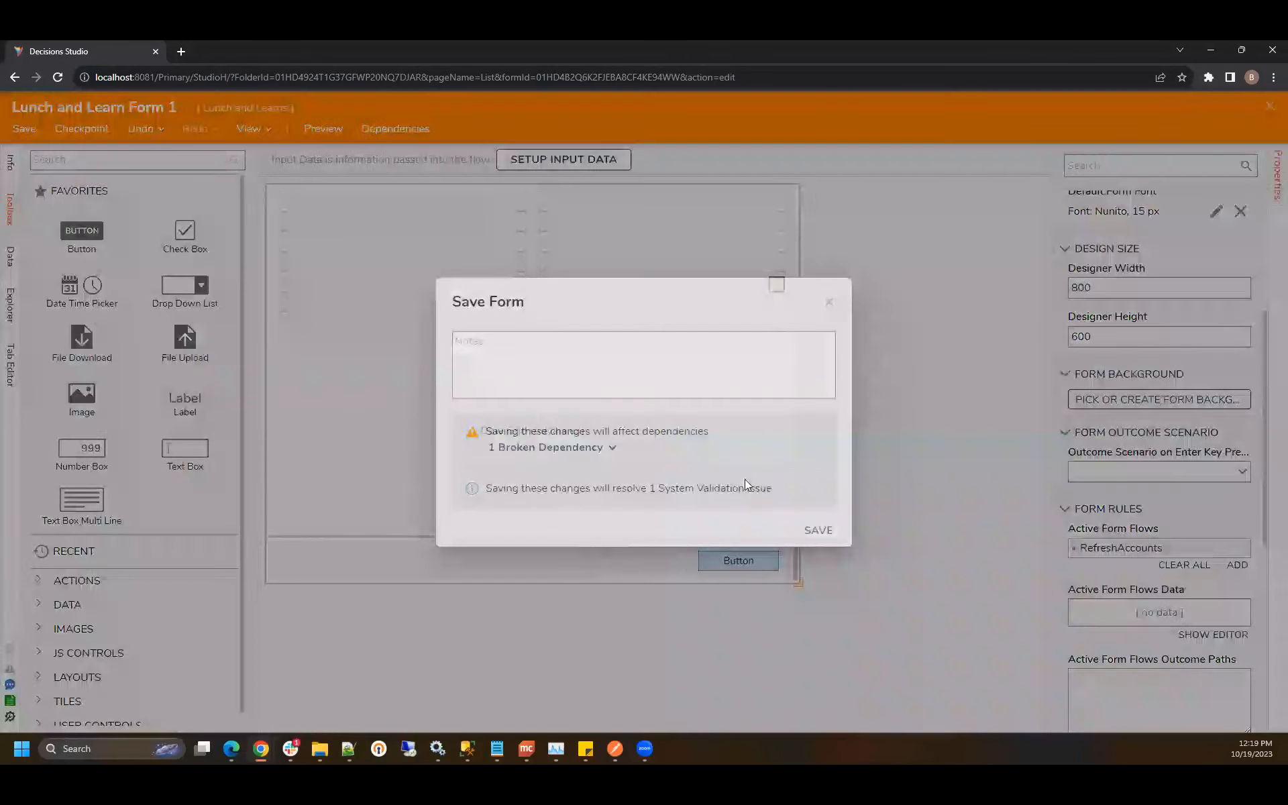
{"action": "left_click", "coordinate": [820, 529]}
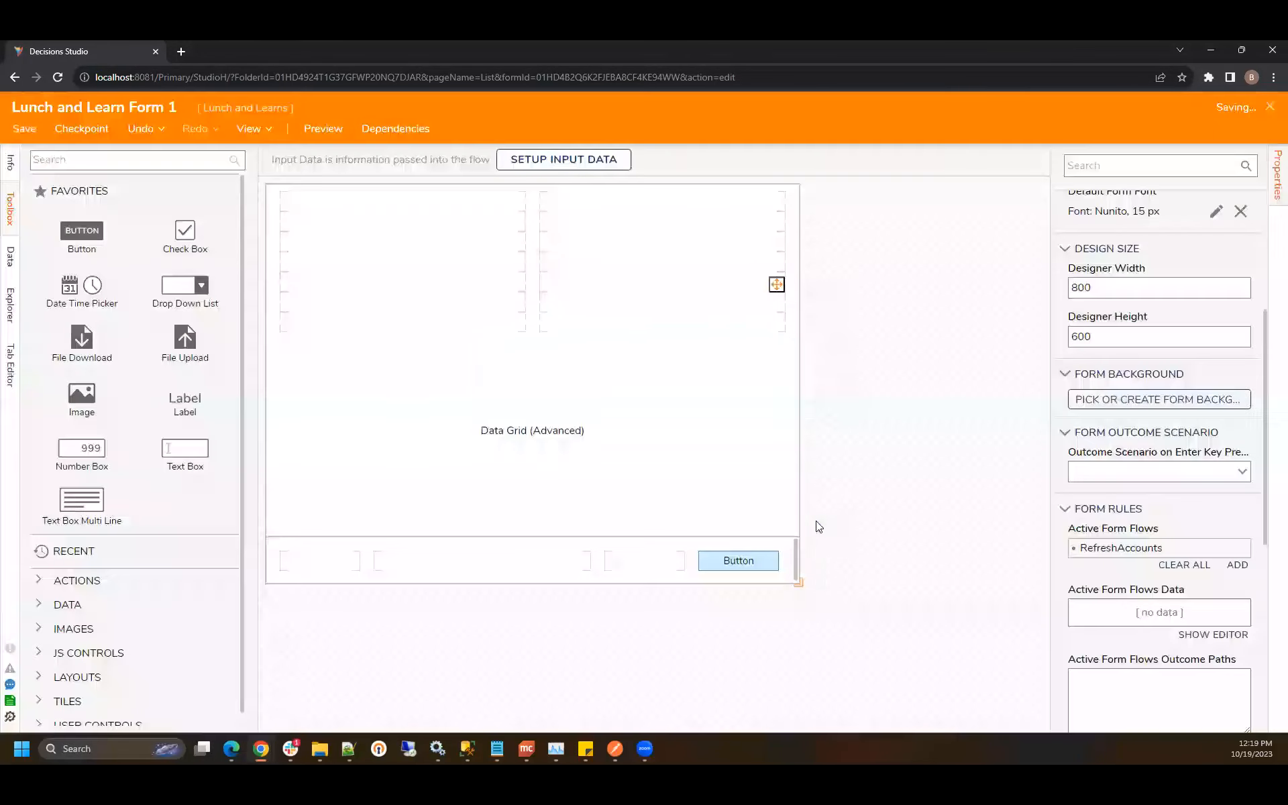
{"action": "left_click", "coordinate": [1268, 107]}
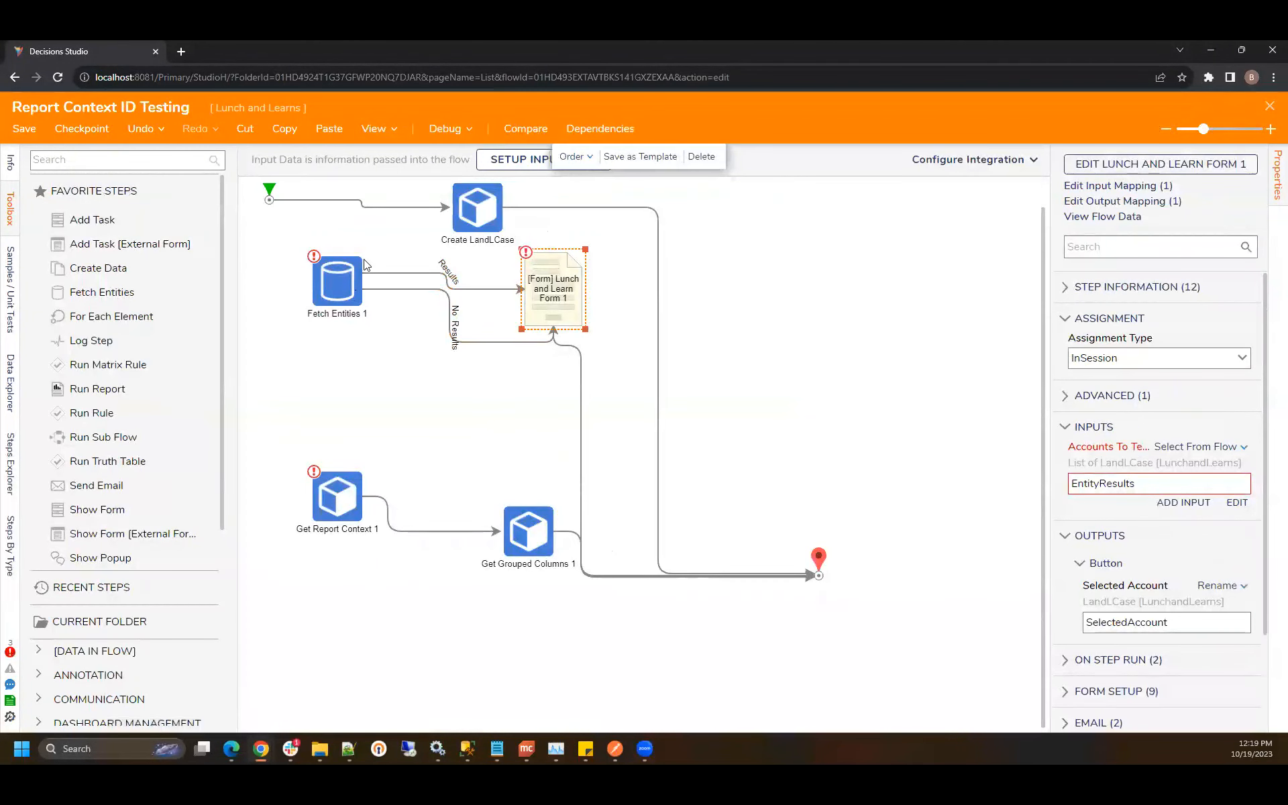
Step: Reroute the start link from Create LandLCase to Fetch Entities 1 and set that step's Type Name to LandLCase
{"action": "left_click", "coordinate": [449, 207]}
{"action": "left_click_drag", "start_coordinate": [449, 208], "coordinate": [342, 272]}
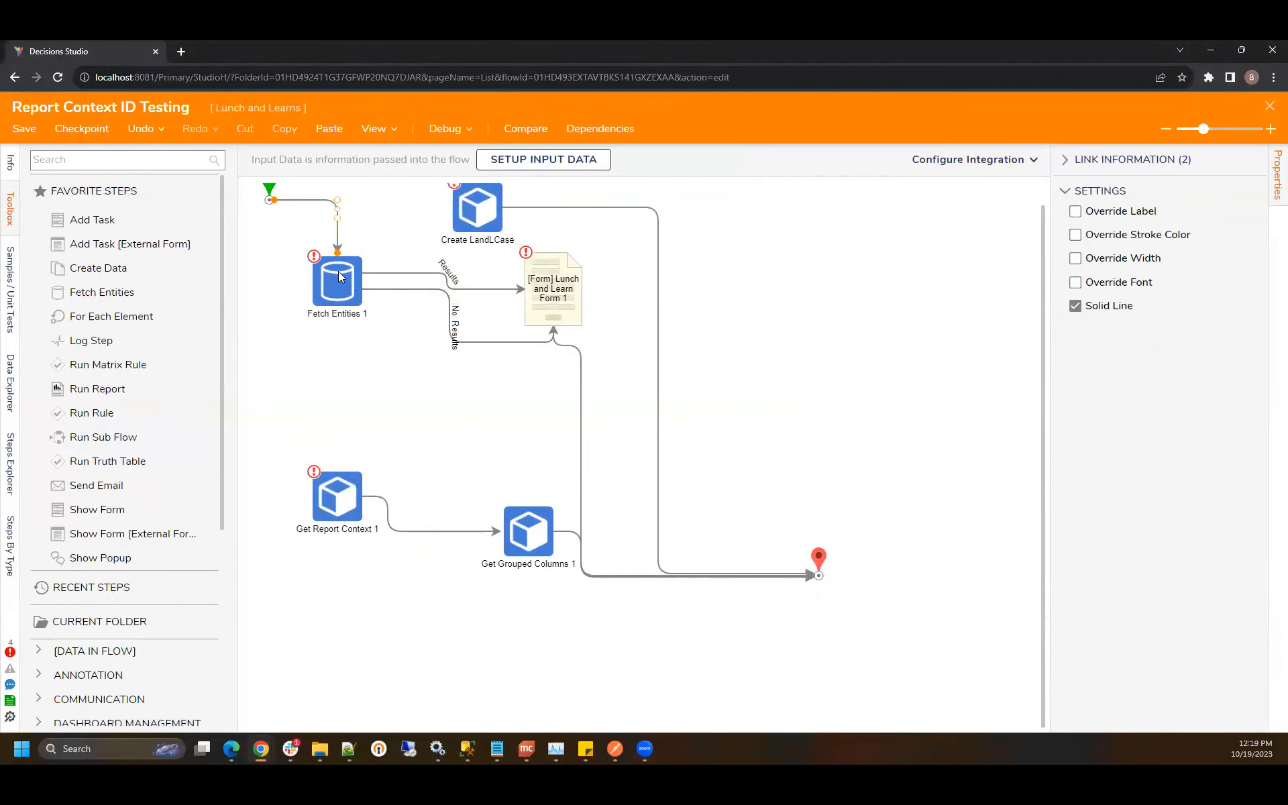
{"action": "left_click", "coordinate": [337, 279]}
{"action": "left_click", "coordinate": [1224, 366]}
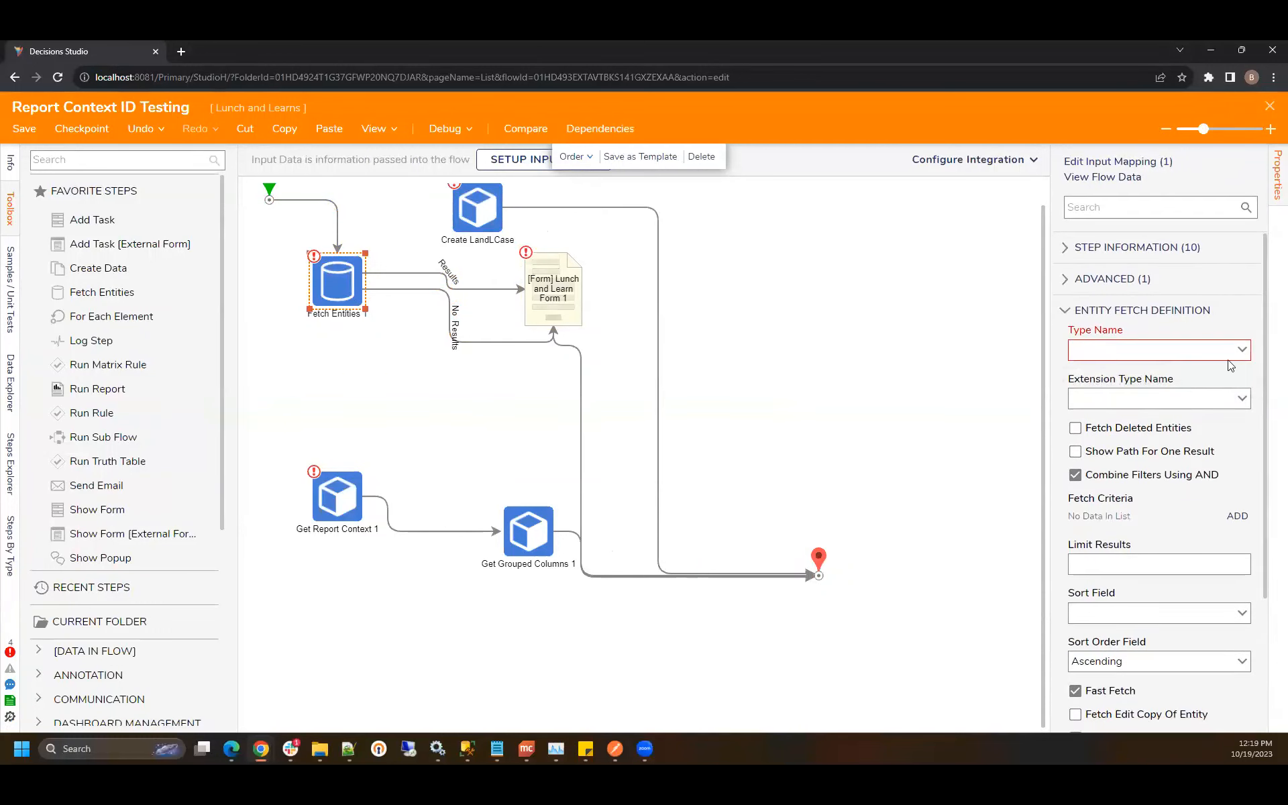
{"action": "left_click", "coordinate": [1082, 372]}
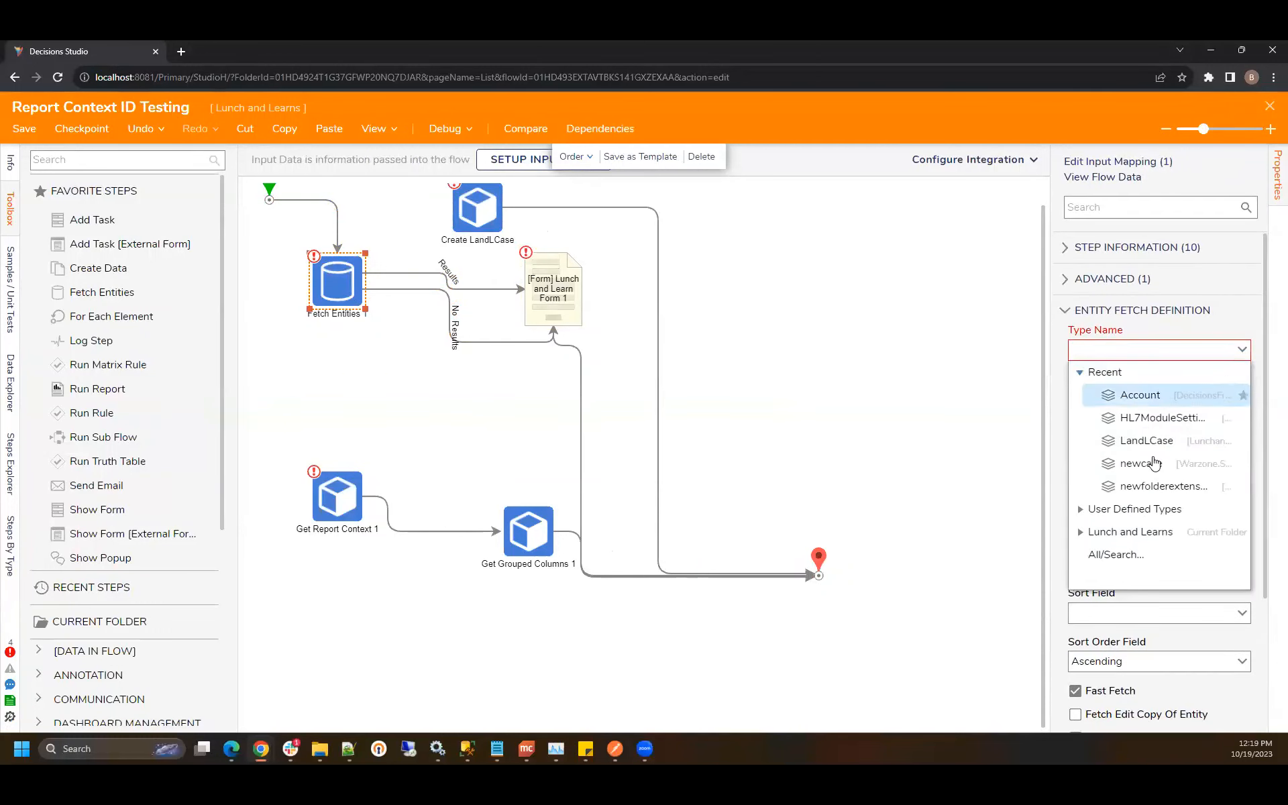
{"action": "left_click", "coordinate": [1149, 441]}
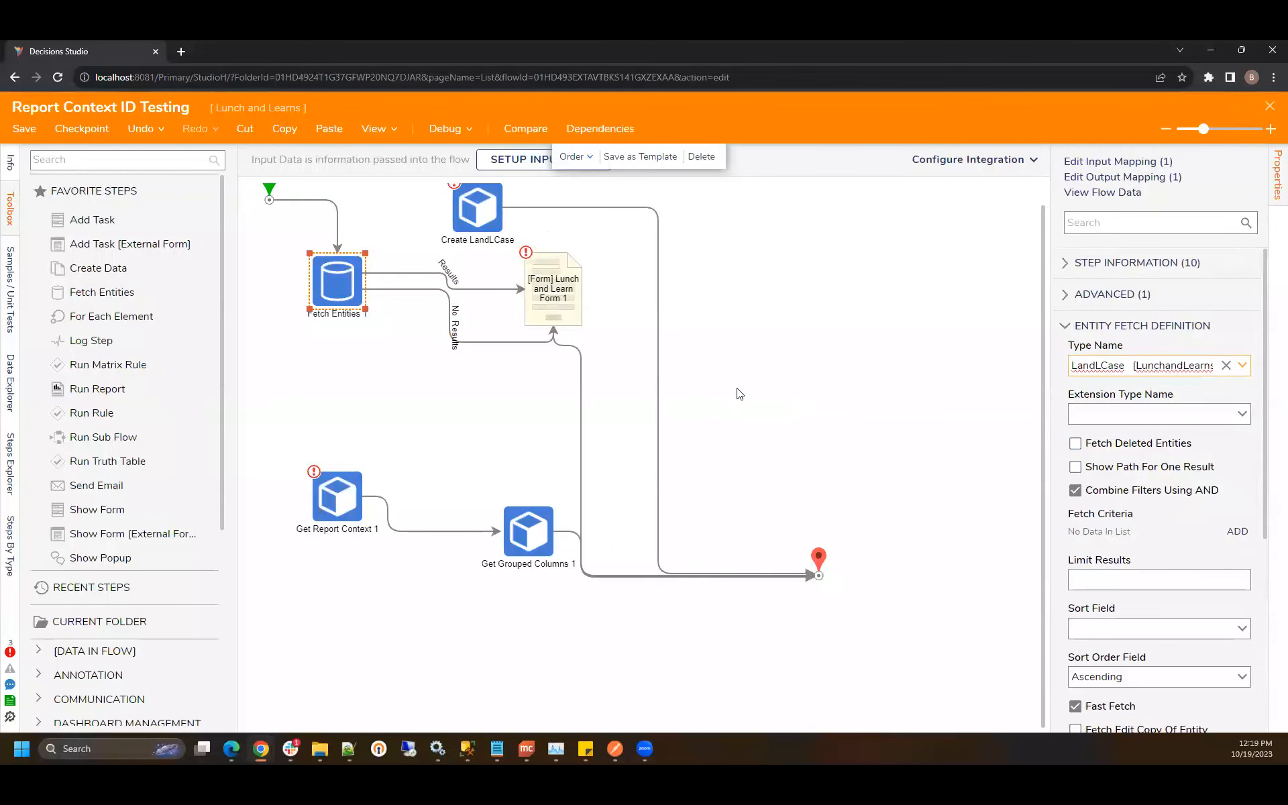
Step: Remap the Lunch and Learn Form 1 step's Accounts To Test input to the LandLCase EntityResults
{"action": "left_click", "coordinate": [557, 310]}
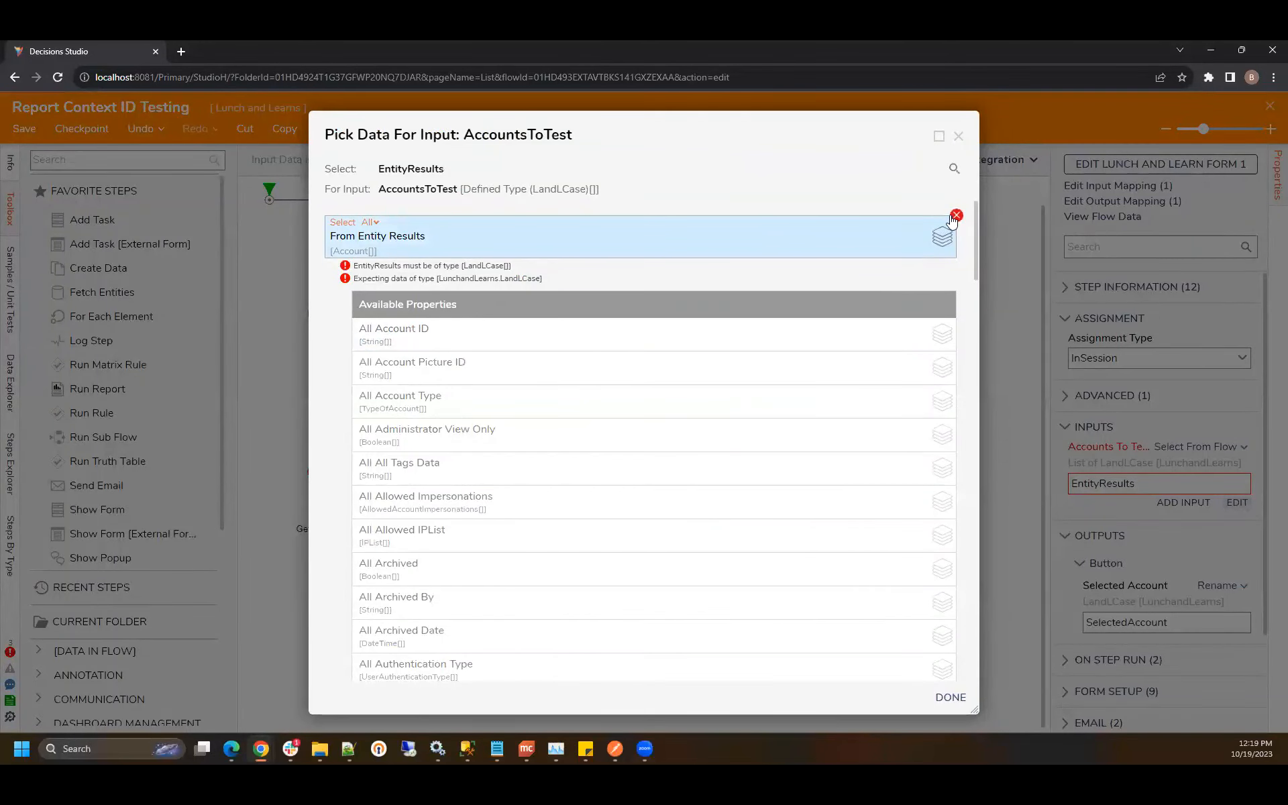
{"action": "left_click", "coordinate": [955, 216]}
{"action": "left_click", "coordinate": [524, 316]}
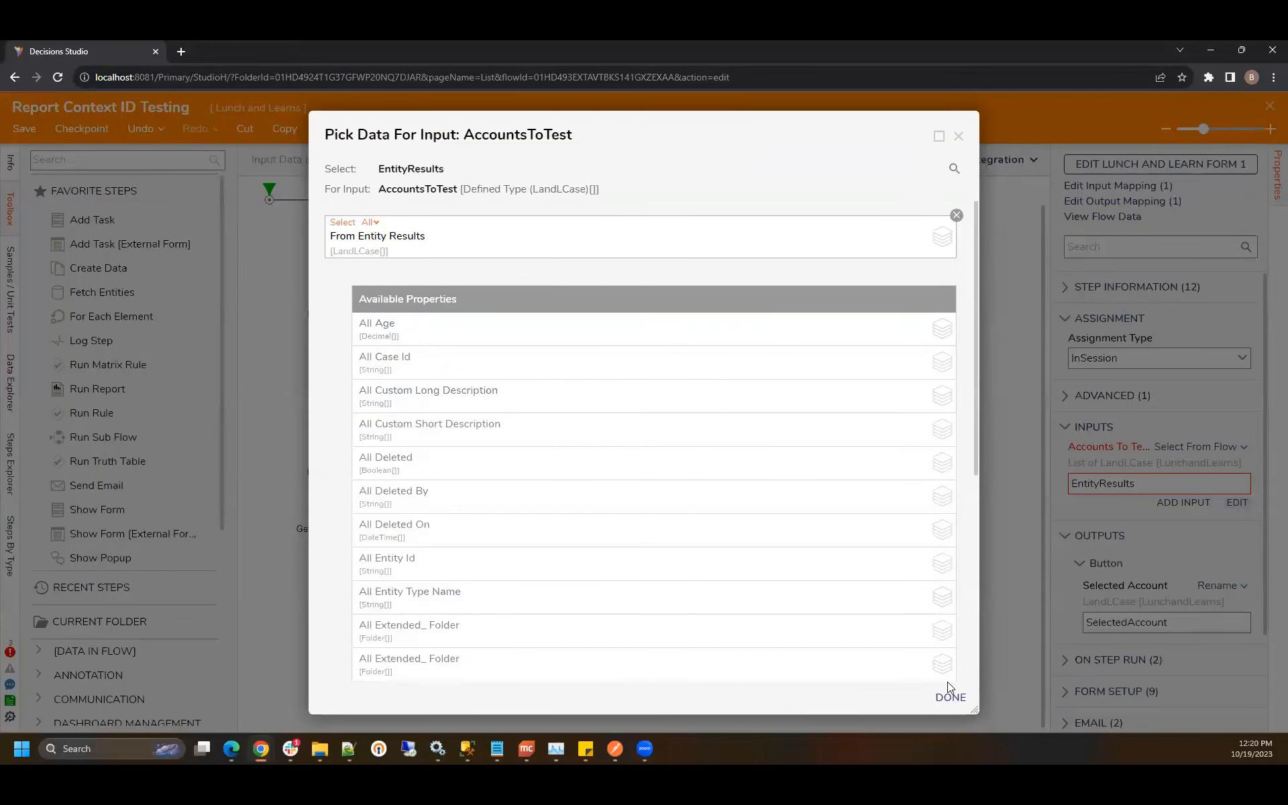
{"action": "left_click", "coordinate": [951, 697]}
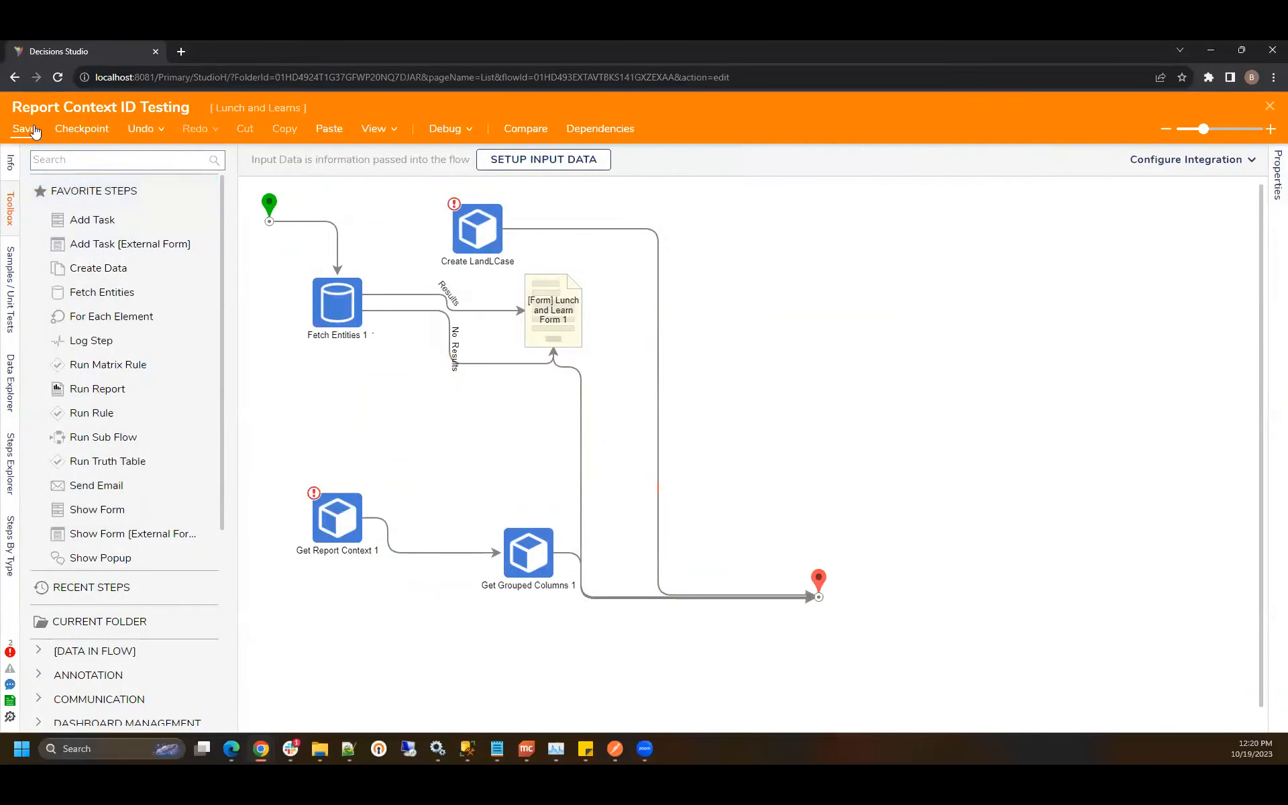
Step: Save the Report Context ID Testing flow and run it in the debugger to check the form's case grid
{"action": "key", "text": "ctrl+s"}
{"action": "left_click", "coordinate": [820, 522]}
{"action": "left_click", "coordinate": [444, 131]}
{"action": "left_click", "coordinate": [754, 350]}
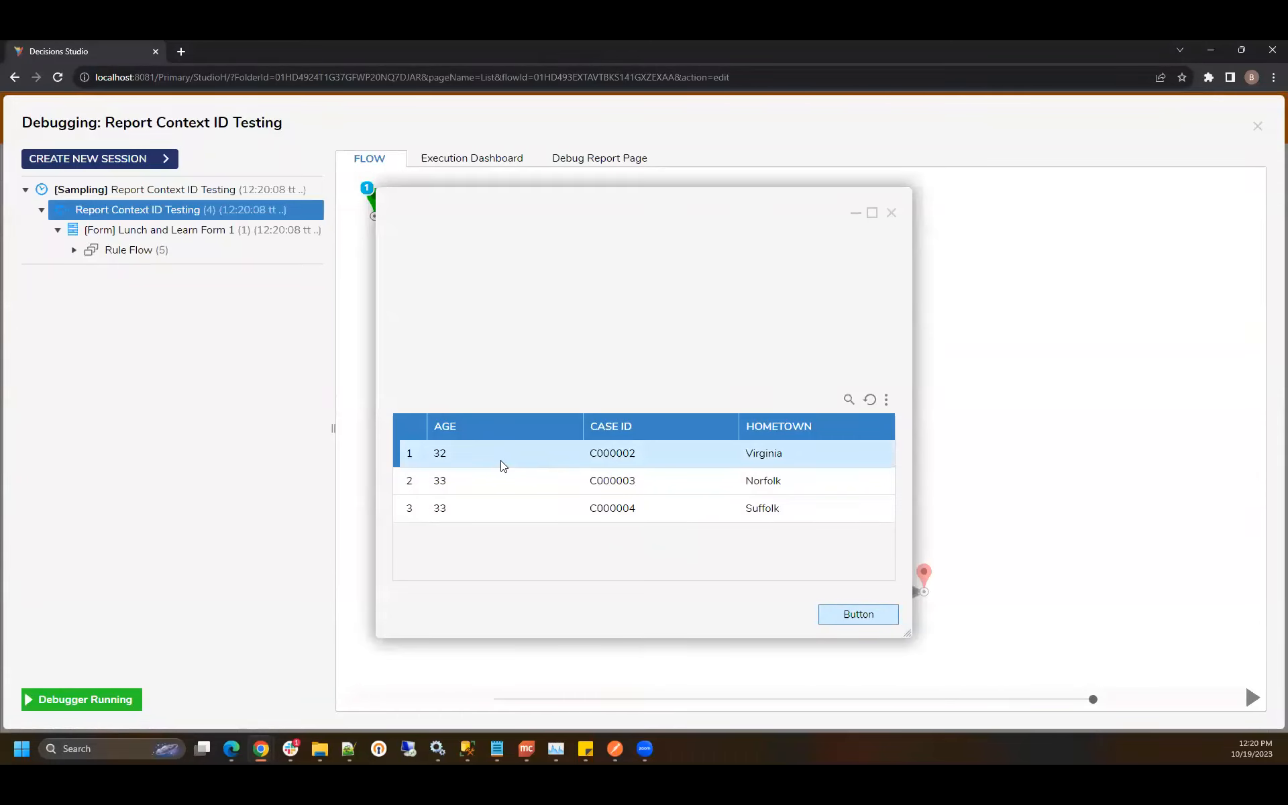
{"action": "left_click", "coordinate": [892, 213]}
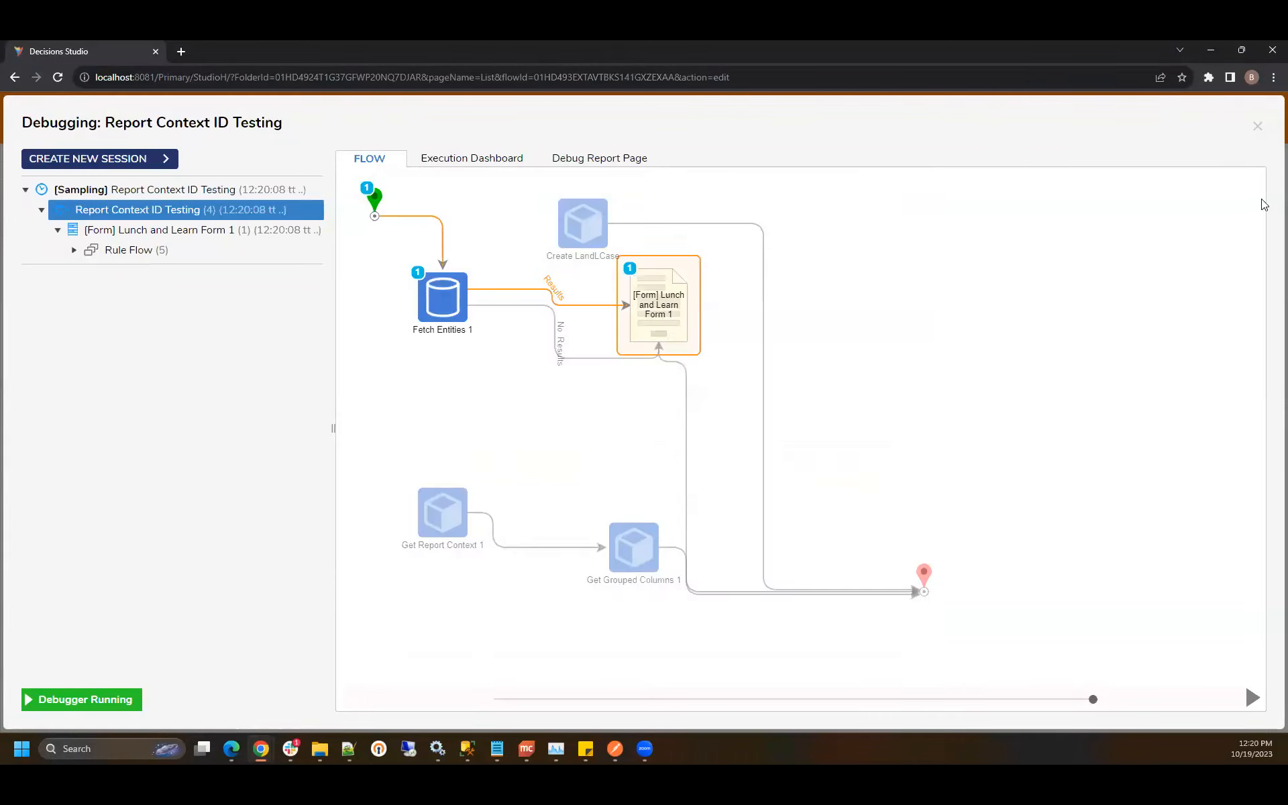
{"action": "left_click", "coordinate": [1258, 127]}
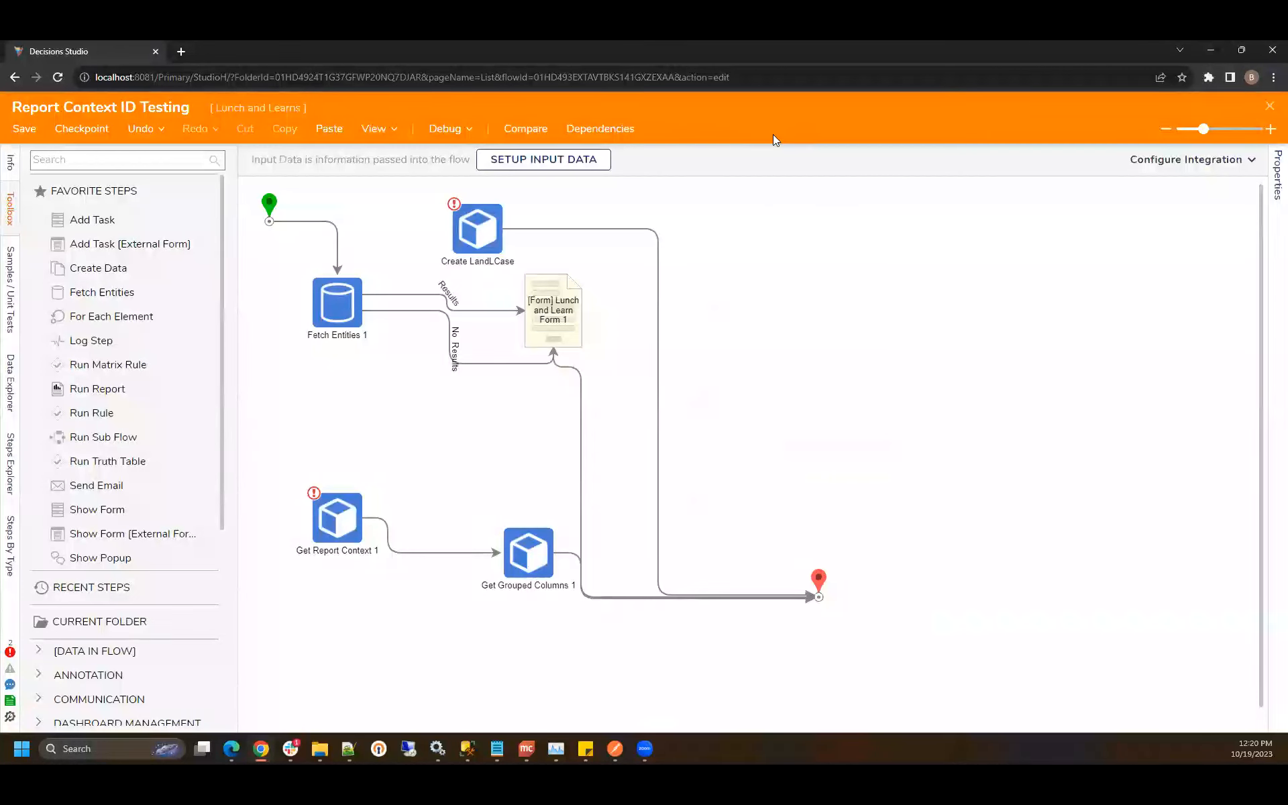
Step: Duplicate the browser tab without breaking the flow's lock, and open the Started state's UpdateHometown flow from LandLCase Configuration
{"action": "right_click", "coordinate": [75, 51]}
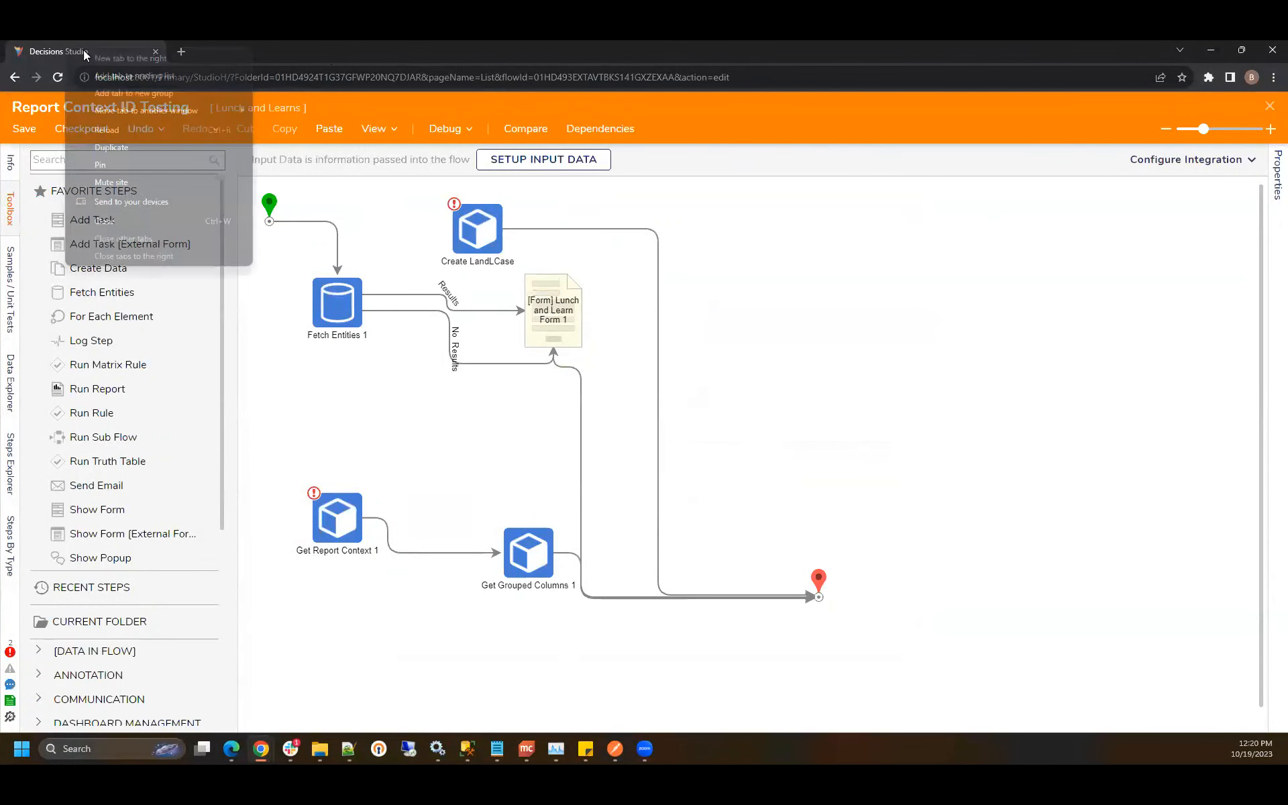
{"action": "left_click", "coordinate": [143, 149]}
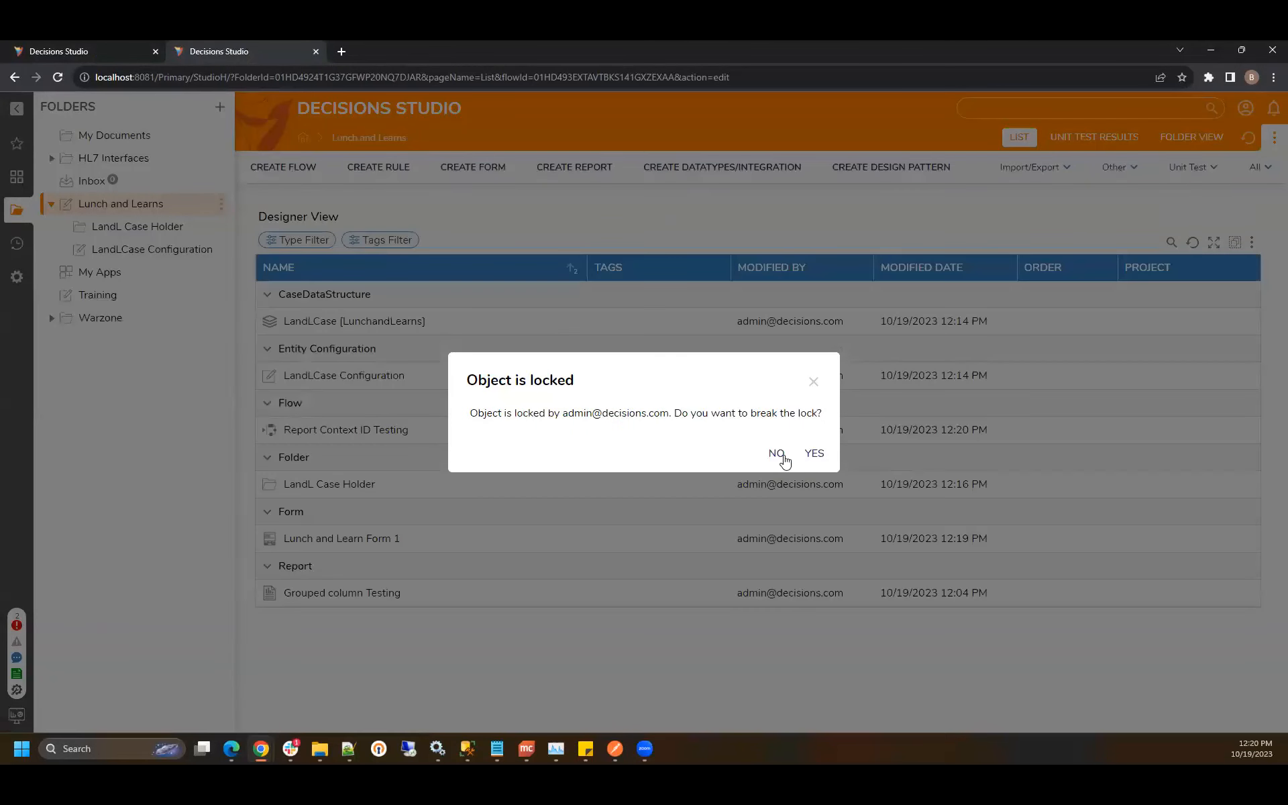
{"action": "left_click", "coordinate": [777, 455]}
{"action": "left_click", "coordinate": [363, 377]}
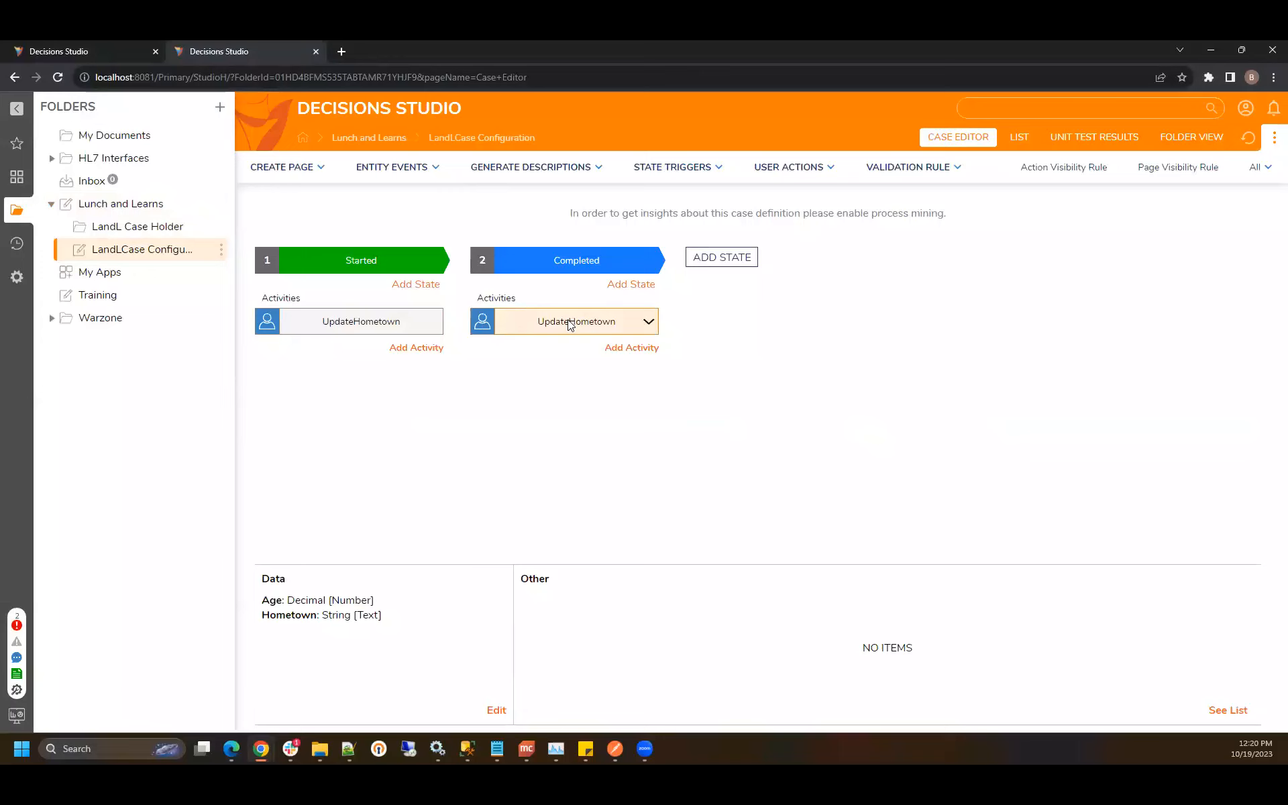
{"action": "left_click", "coordinate": [374, 322]}
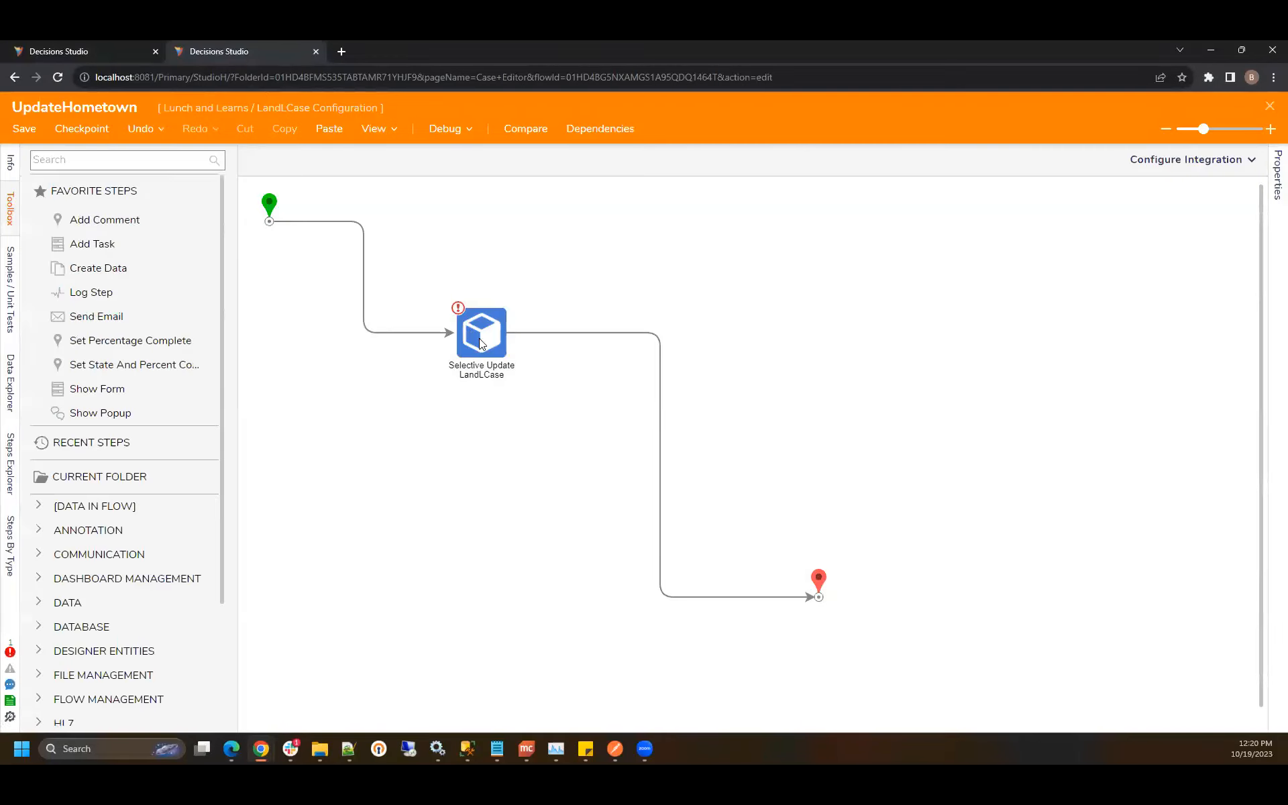
Step: Examine the input mappings and validation issue of the Selective Update LandLCase step
{"action": "left_click", "coordinate": [481, 334]}
{"action": "scroll", "coordinate": [1223, 461], "scroll_direction": "down", "scroll_amount": 4}
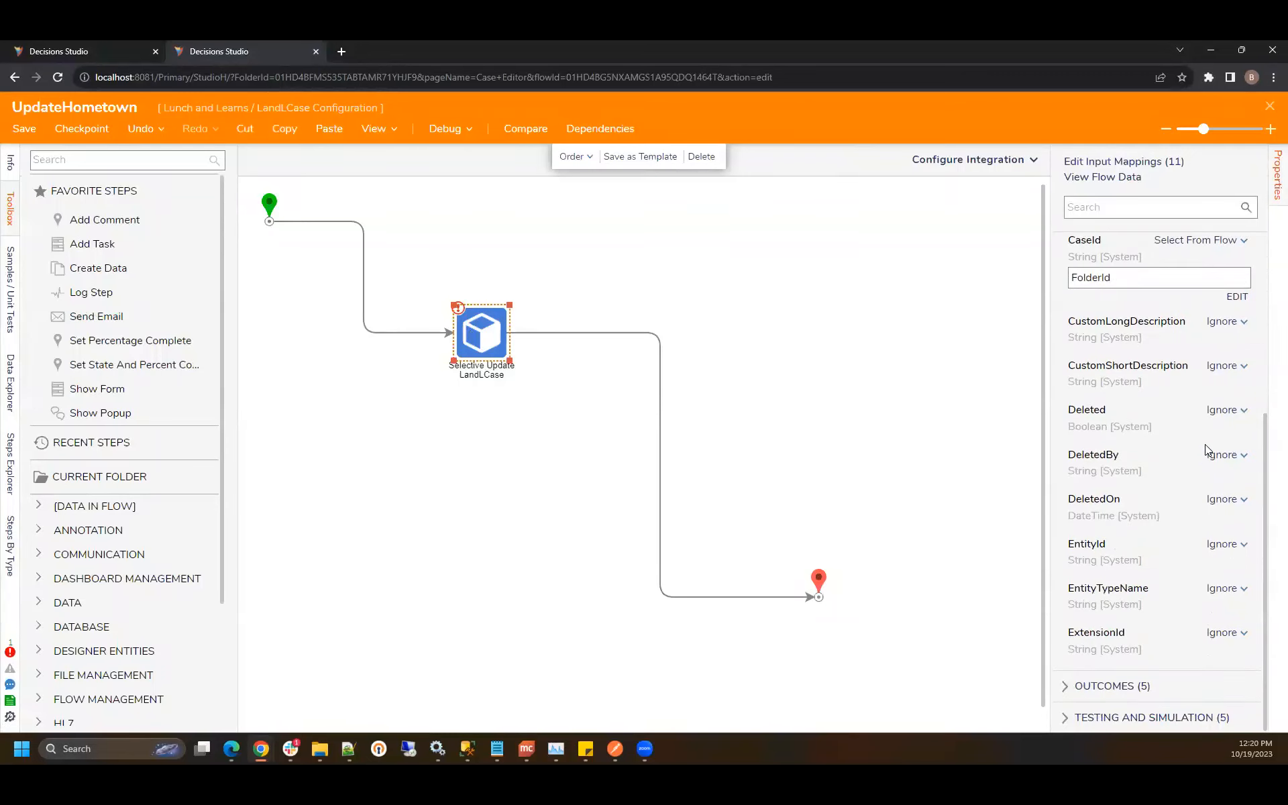
{"action": "left_click", "coordinate": [10, 650]}
{"action": "left_click", "coordinate": [508, 367]}
Step: Try selecting Entity.ExtensionData.ExtensionId from the flow for the Selective Update LandLCase step's ExtensionId input
{"action": "left_click", "coordinate": [1235, 632]}
{"action": "left_click", "coordinate": [1153, 597]}
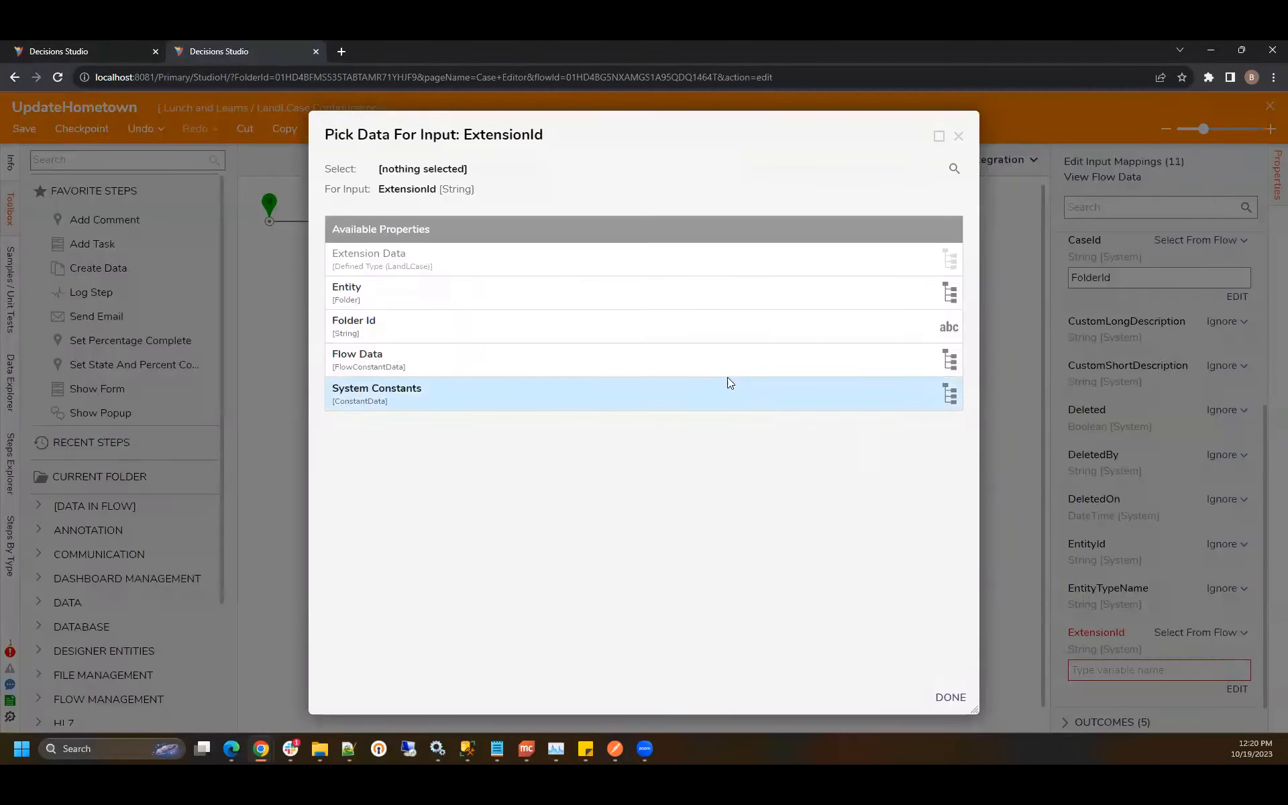
{"action": "left_click", "coordinate": [698, 305]}
{"action": "scroll", "coordinate": [669, 319], "scroll_direction": "down", "scroll_amount": 10}
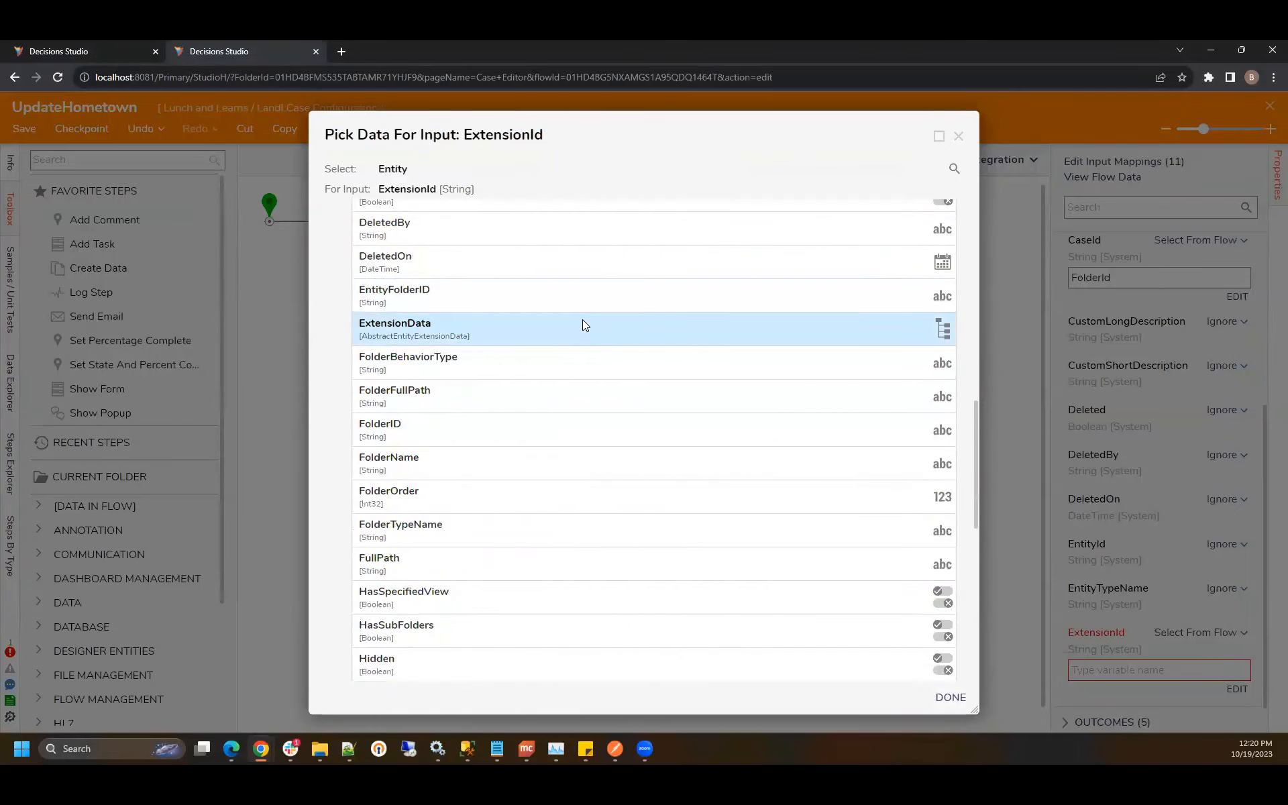
{"action": "scroll", "coordinate": [579, 329], "scroll_direction": "up", "scroll_amount": 2}
{"action": "scroll", "coordinate": [578, 334], "scroll_direction": "down", "scroll_amount": 2}
{"action": "left_click", "coordinate": [523, 339]}
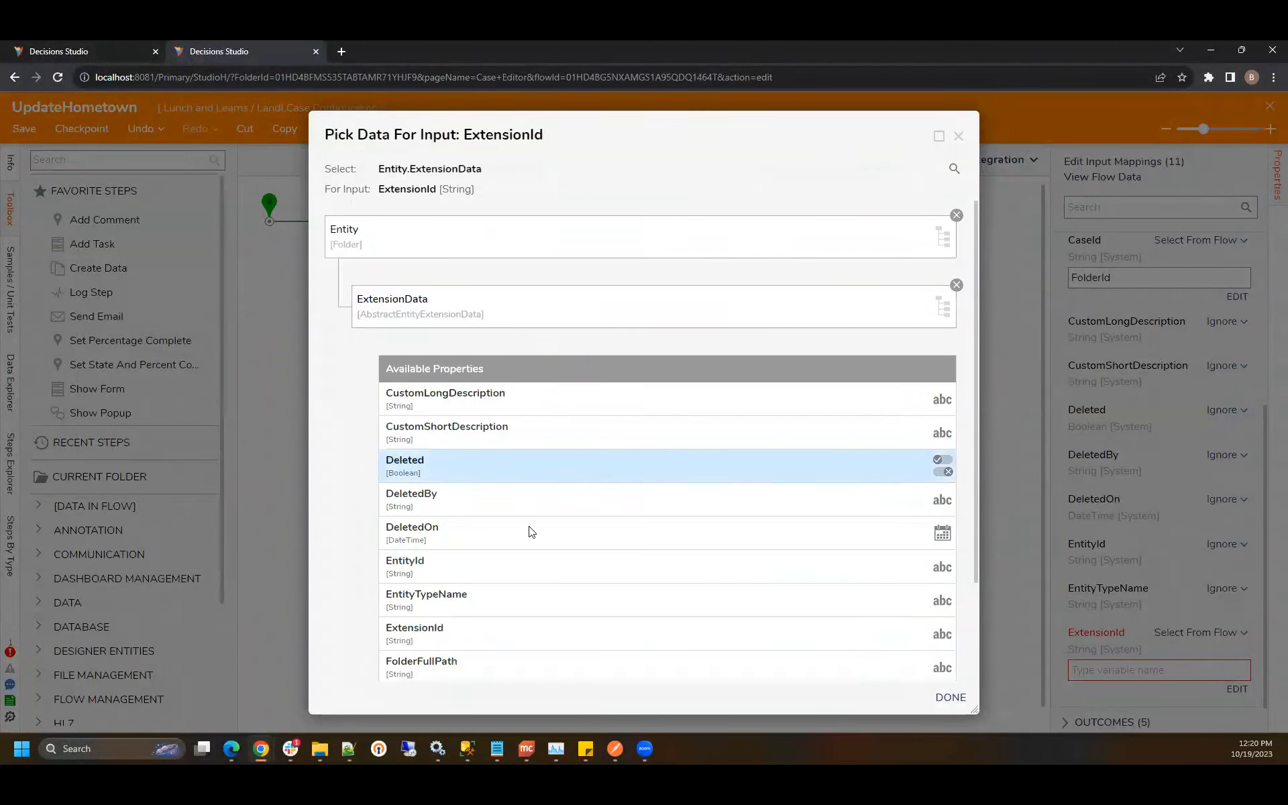
{"action": "scroll", "coordinate": [513, 590], "scroll_direction": "down", "scroll_amount": 2}
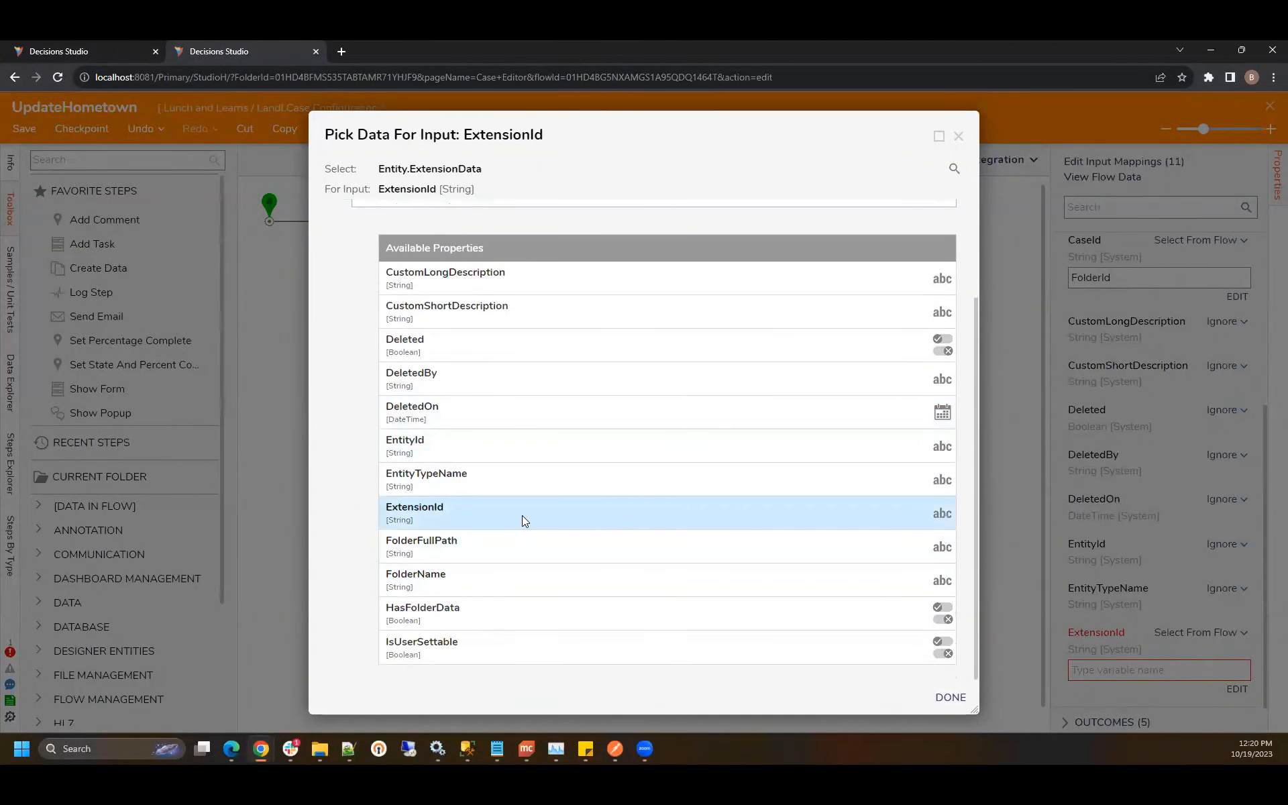
{"action": "left_click", "coordinate": [525, 521]}
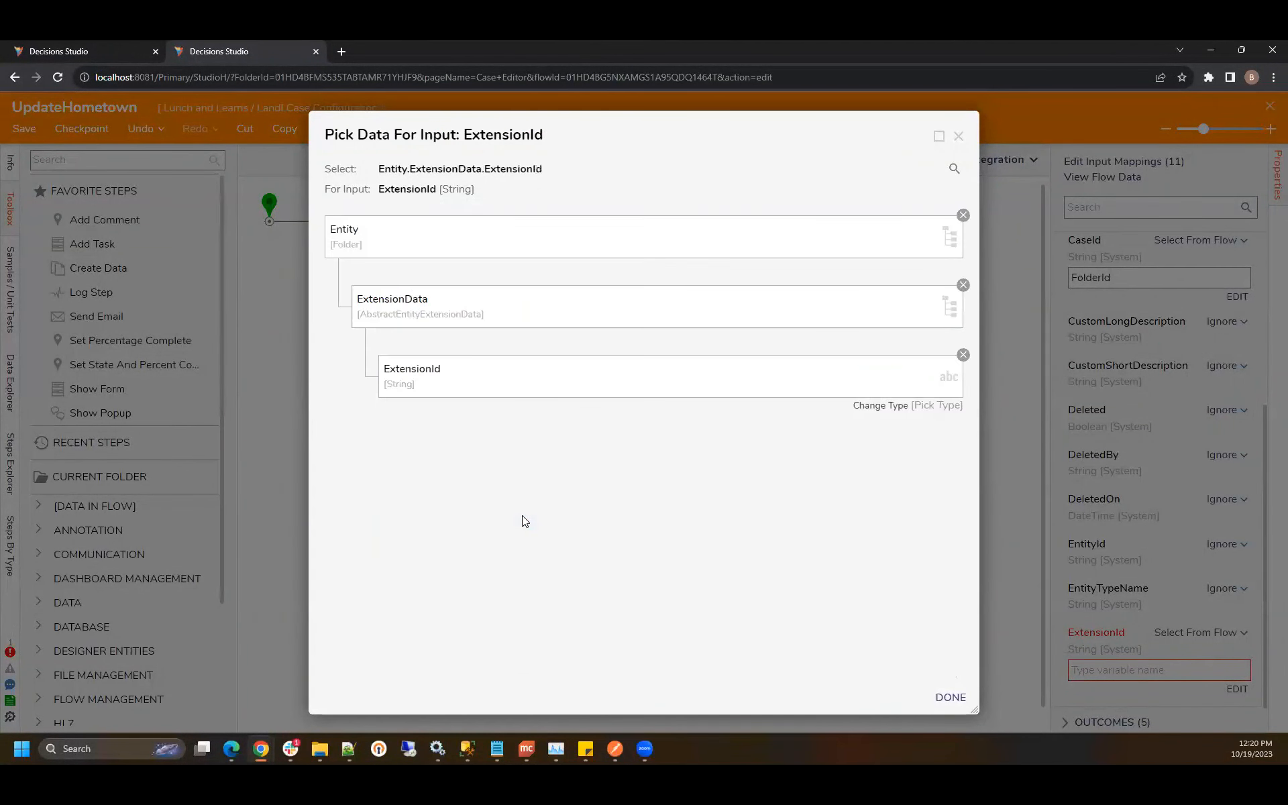
Step: Replace the selected ExtensionData path with FolderID, mapping the ExtensionId input to Entity.FolderID
{"action": "left_click", "coordinate": [963, 285]}
{"action": "scroll", "coordinate": [718, 389], "scroll_direction": "down", "scroll_amount": 2}
{"action": "scroll", "coordinate": [721, 392], "scroll_direction": "down", "scroll_amount": 6}
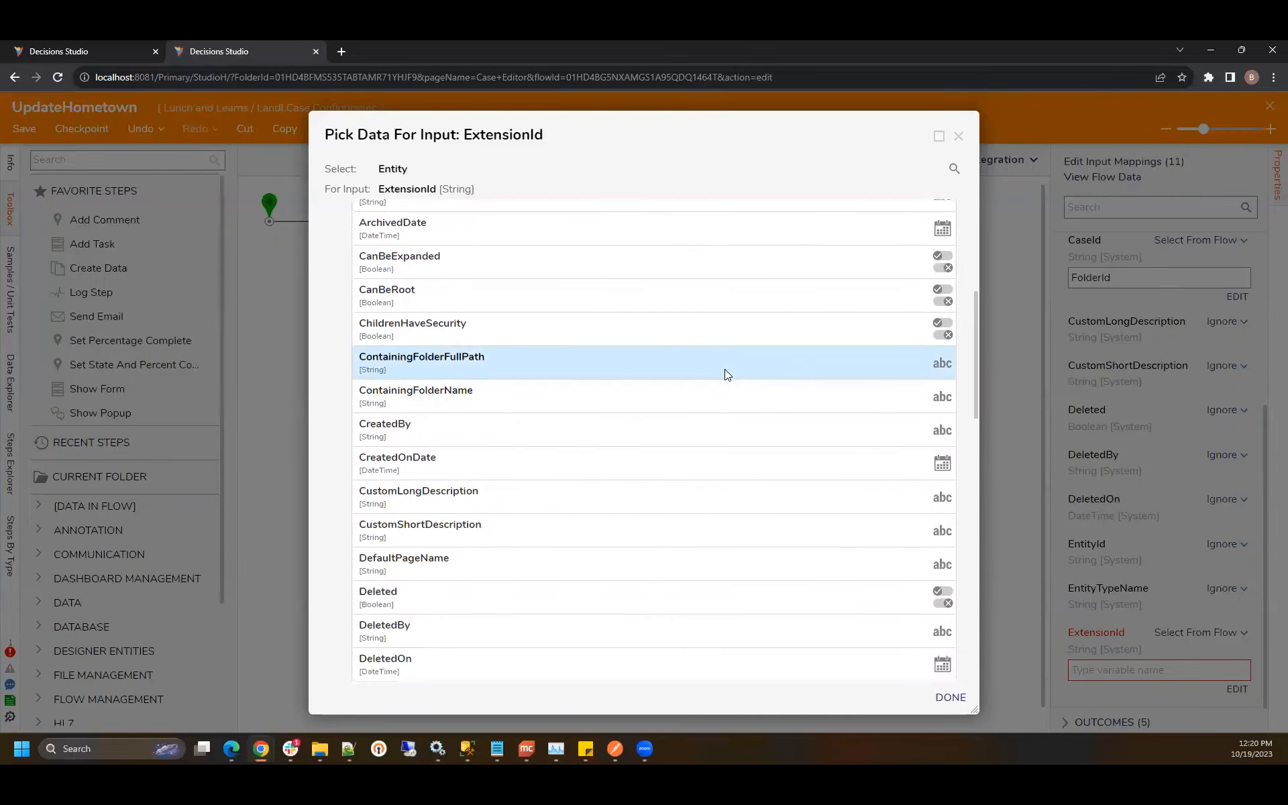
{"action": "scroll", "coordinate": [623, 497], "scroll_direction": "down", "scroll_amount": 10}
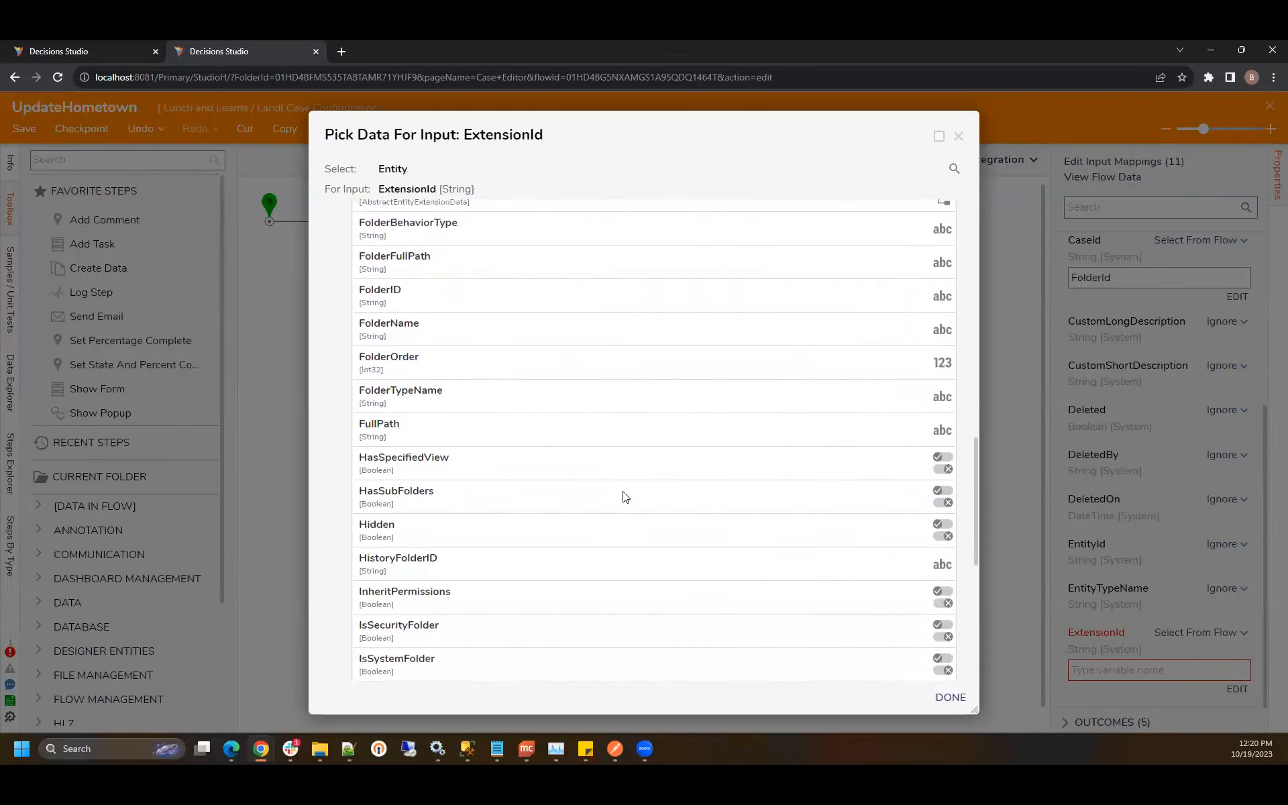
{"action": "scroll", "coordinate": [623, 496], "scroll_direction": "down", "scroll_amount": 1}
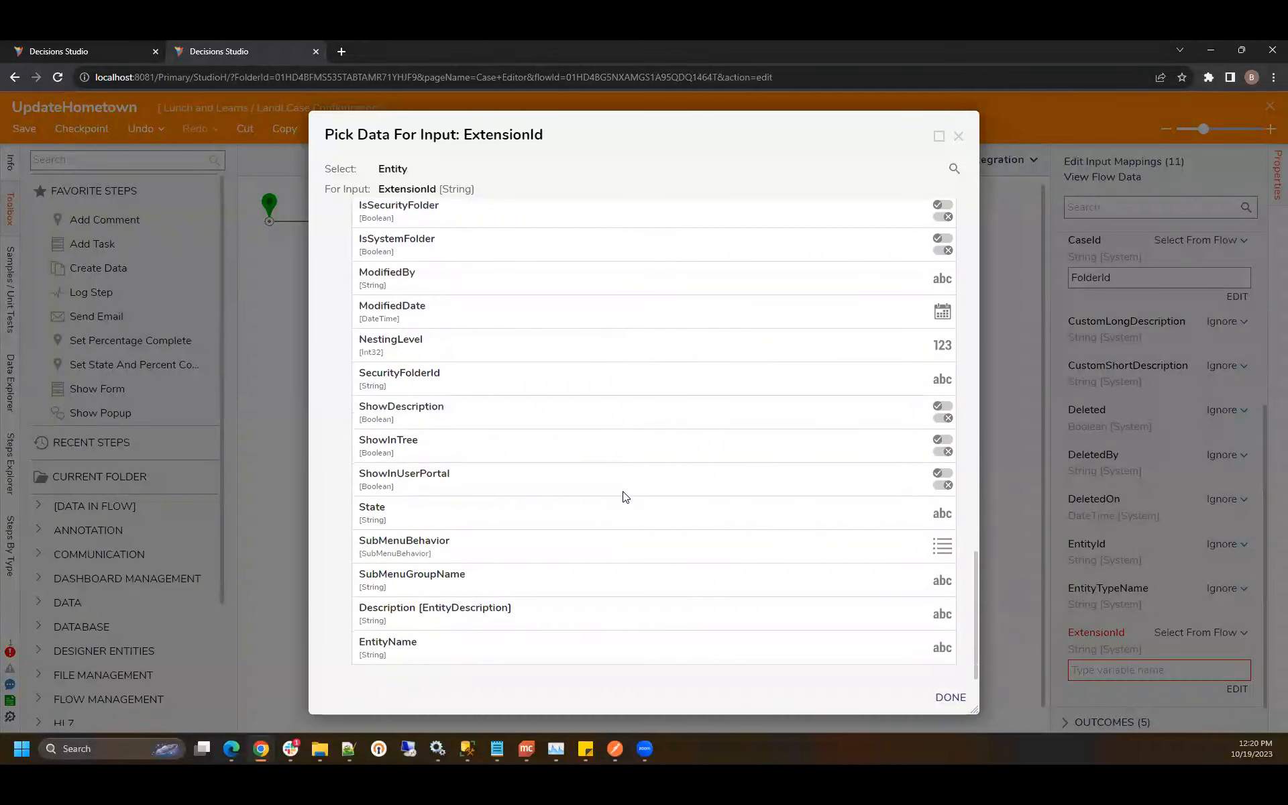
{"action": "scroll", "coordinate": [622, 491], "scroll_direction": "up", "scroll_amount": 5}
{"action": "scroll", "coordinate": [622, 483], "scroll_direction": "up", "scroll_amount": 3}
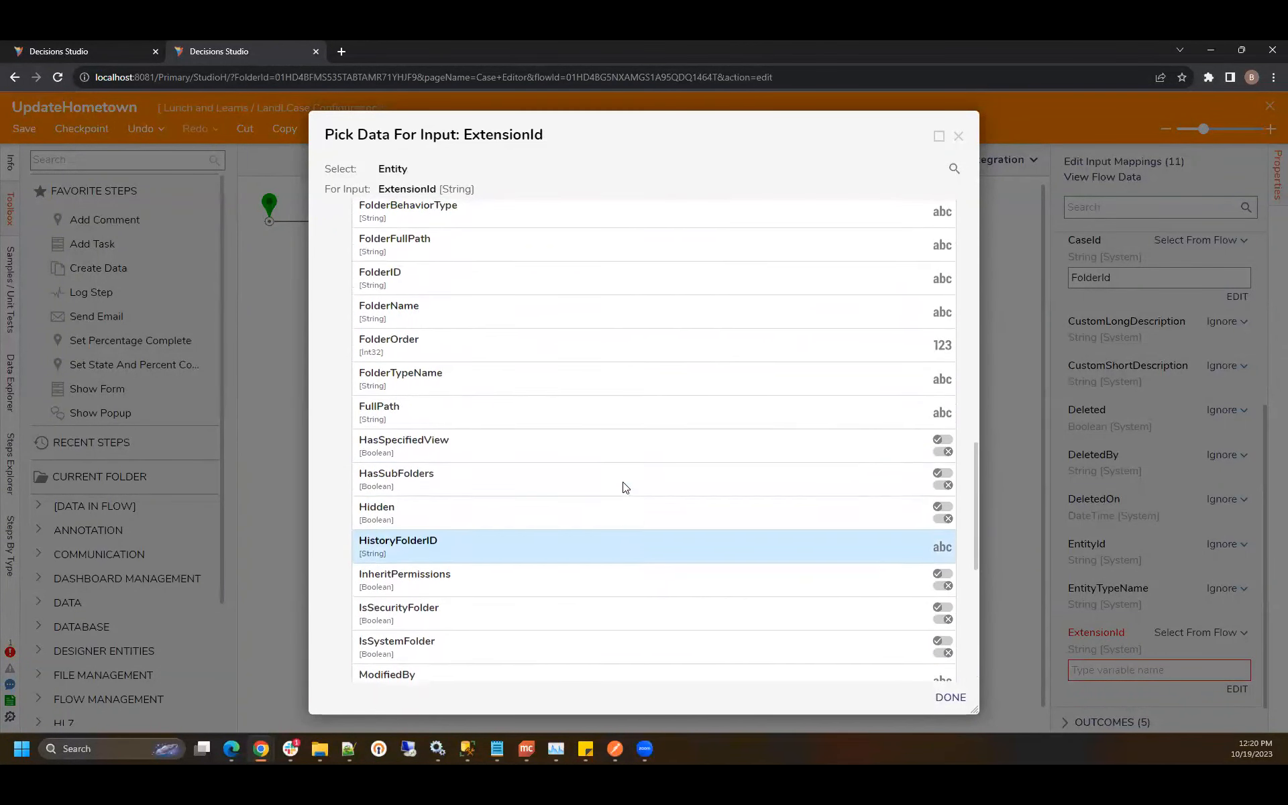
{"action": "scroll", "coordinate": [627, 352], "scroll_direction": "up", "scroll_amount": 2}
{"action": "scroll", "coordinate": [627, 353], "scroll_direction": "up", "scroll_amount": 2}
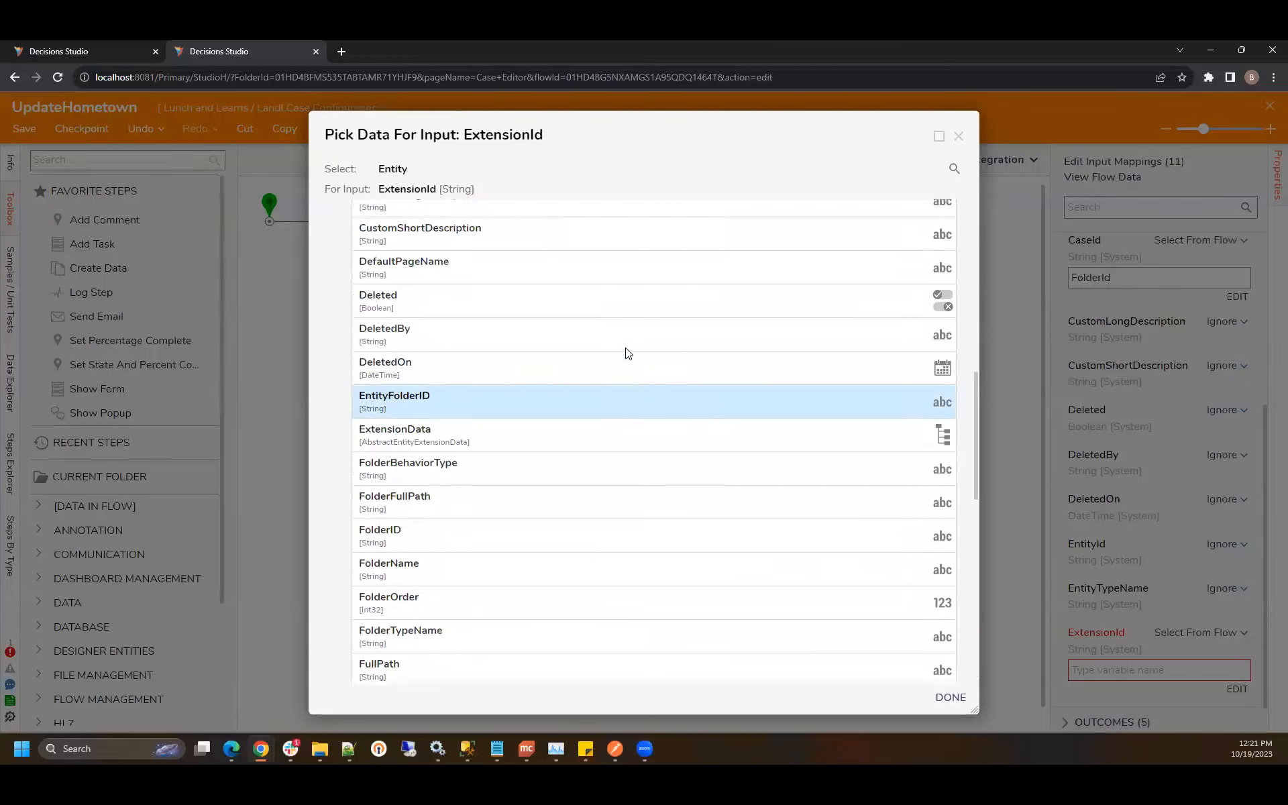
{"action": "left_click", "coordinate": [574, 547]}
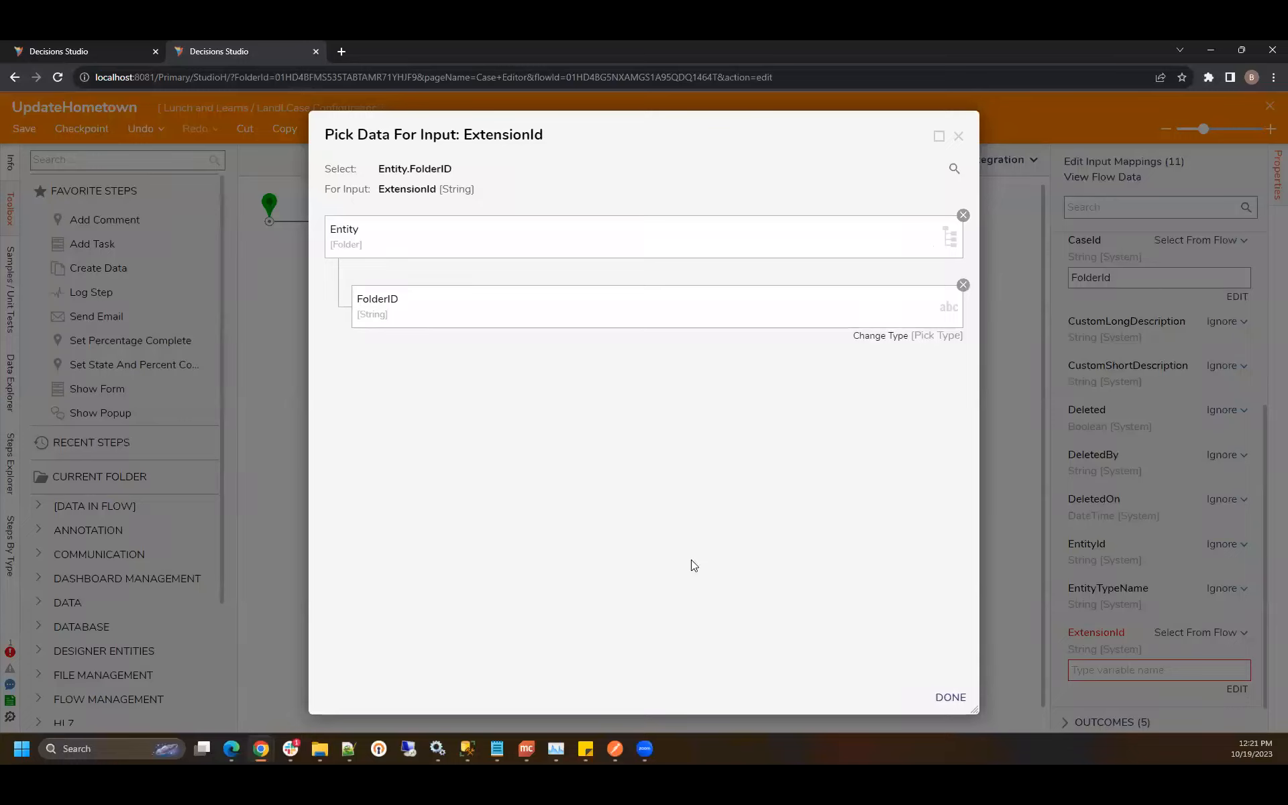
{"action": "left_click", "coordinate": [944, 696]}
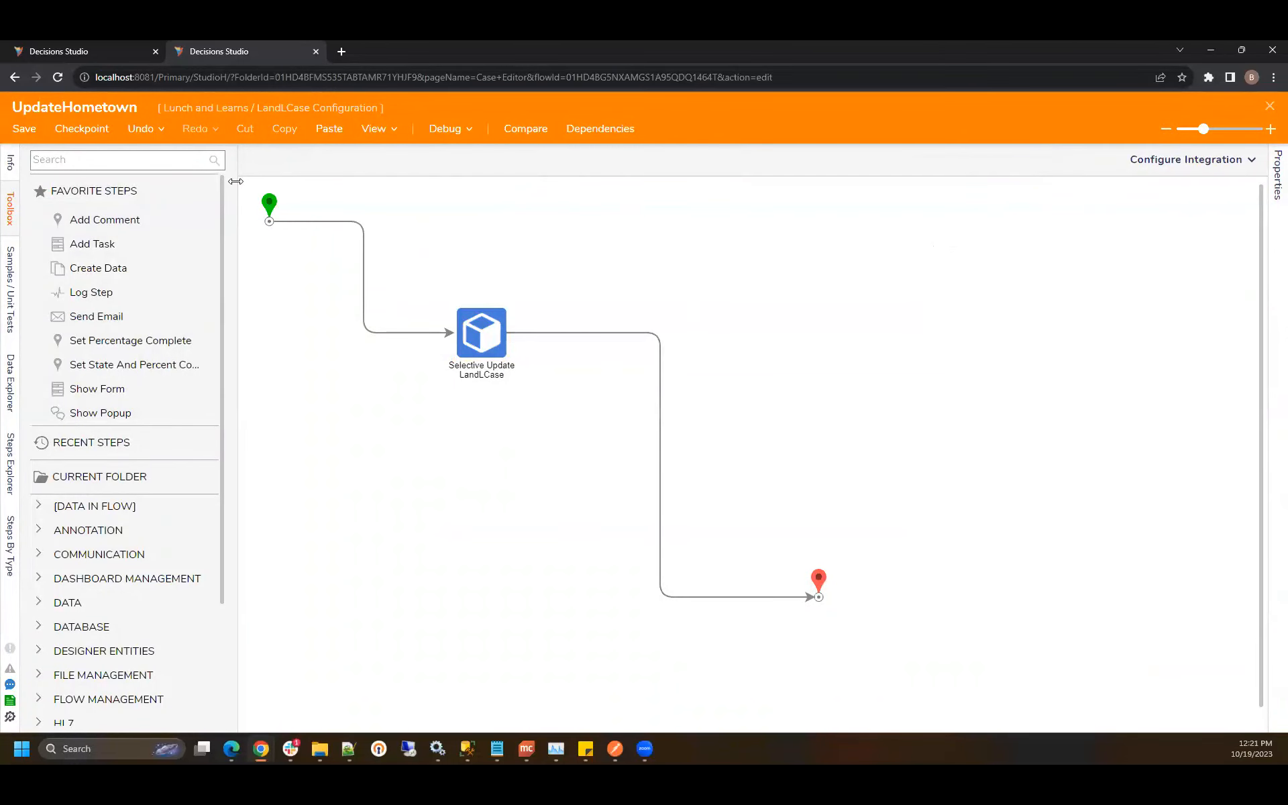
Step: Save the UpdateHometown flow without notes and close its designer
{"action": "left_click", "coordinate": [24, 128]}
{"action": "left_click", "coordinate": [818, 481]}
{"action": "left_click", "coordinate": [1271, 109]}
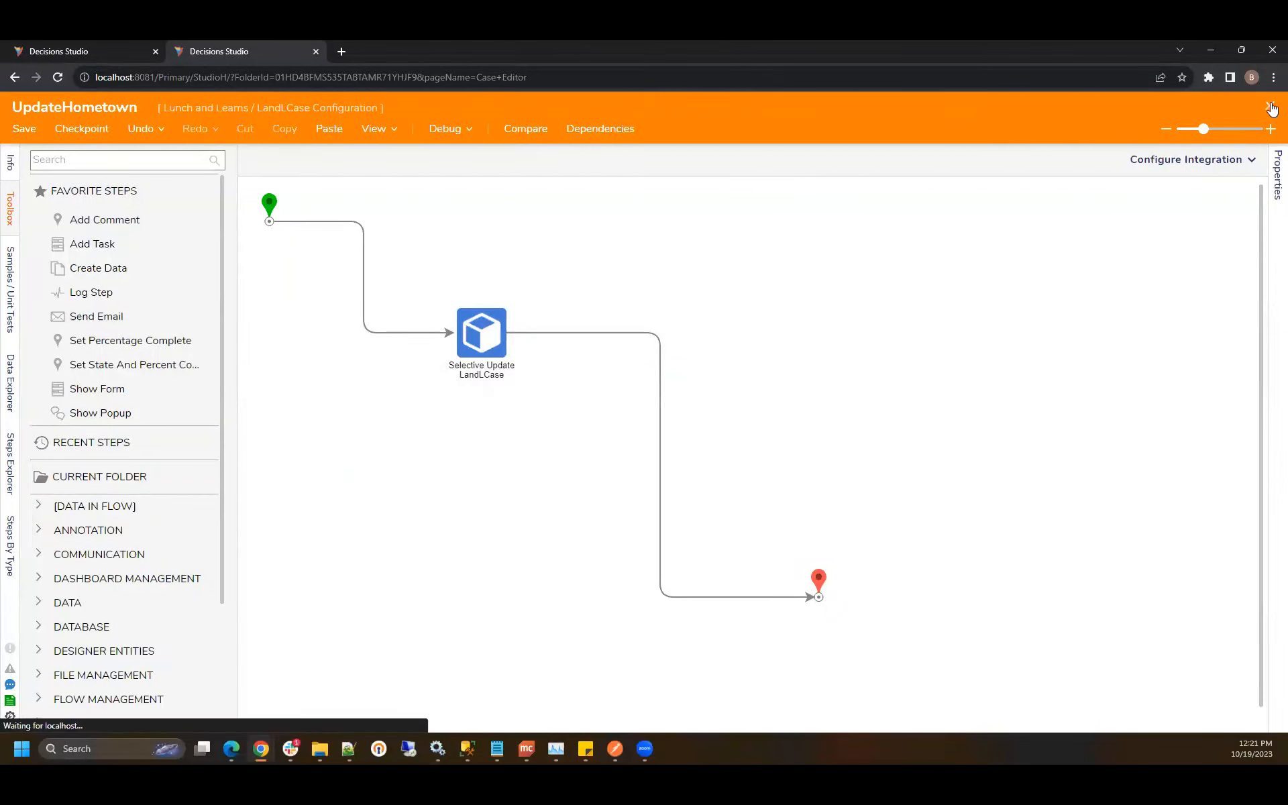
Step: Run UpdateHometown on the [C000004] case in LandL Case Holder, check the run's error details and dismiss them
{"action": "left_click", "coordinate": [133, 229]}
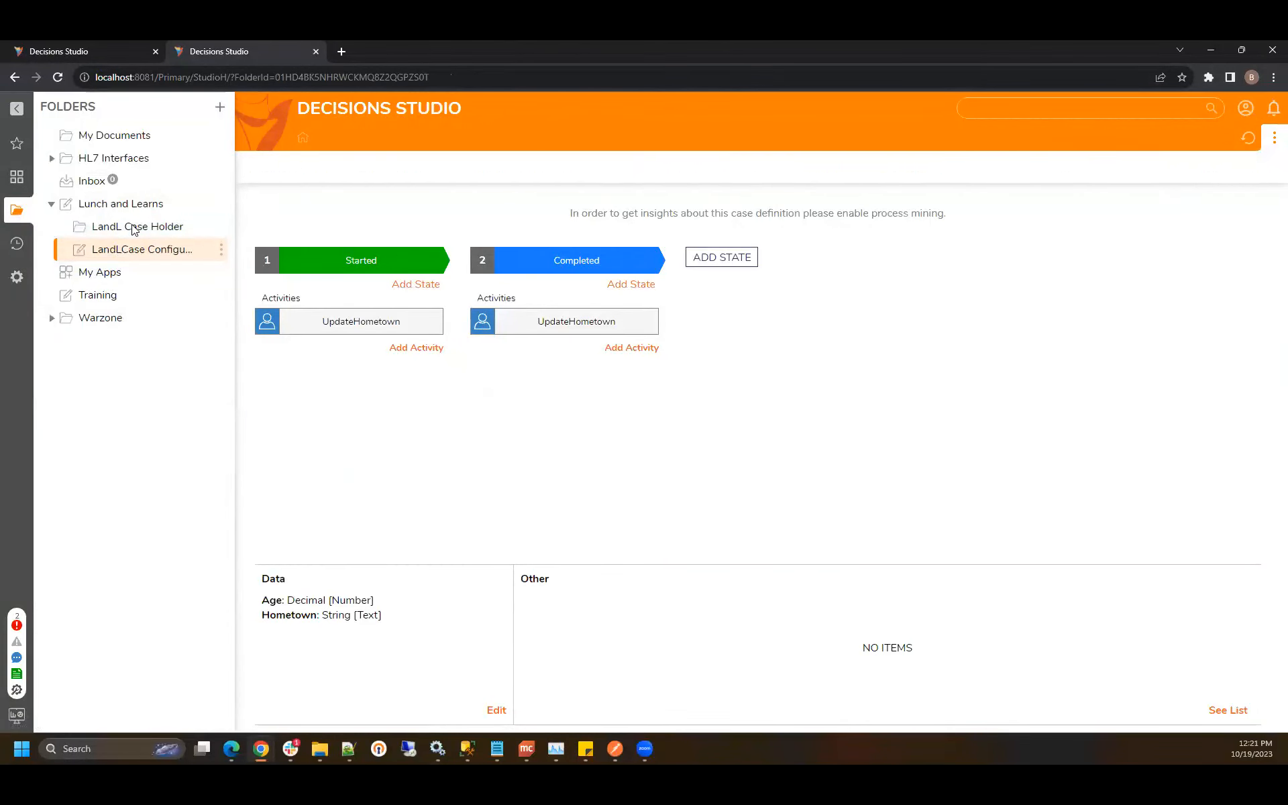
{"action": "right_click", "coordinate": [422, 322]}
{"action": "left_click", "coordinate": [487, 264]}
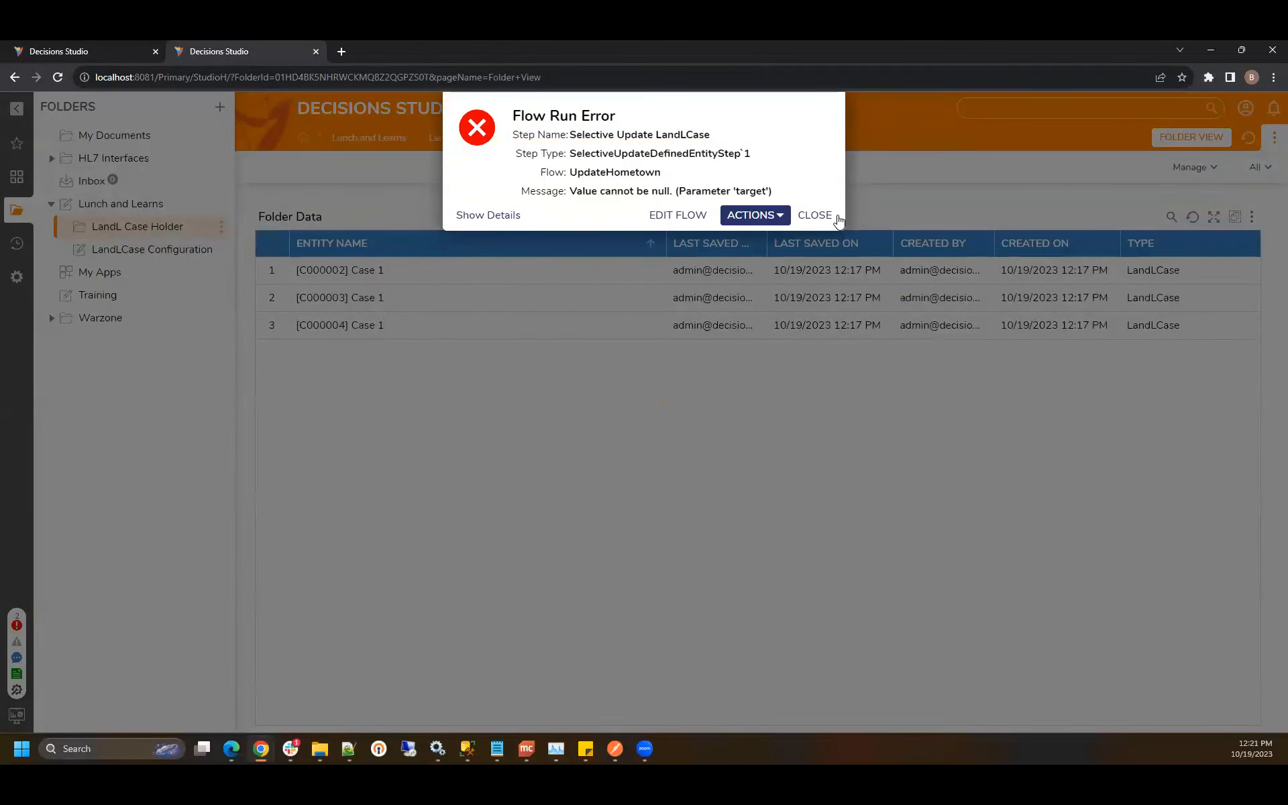
{"action": "left_click", "coordinate": [489, 214]}
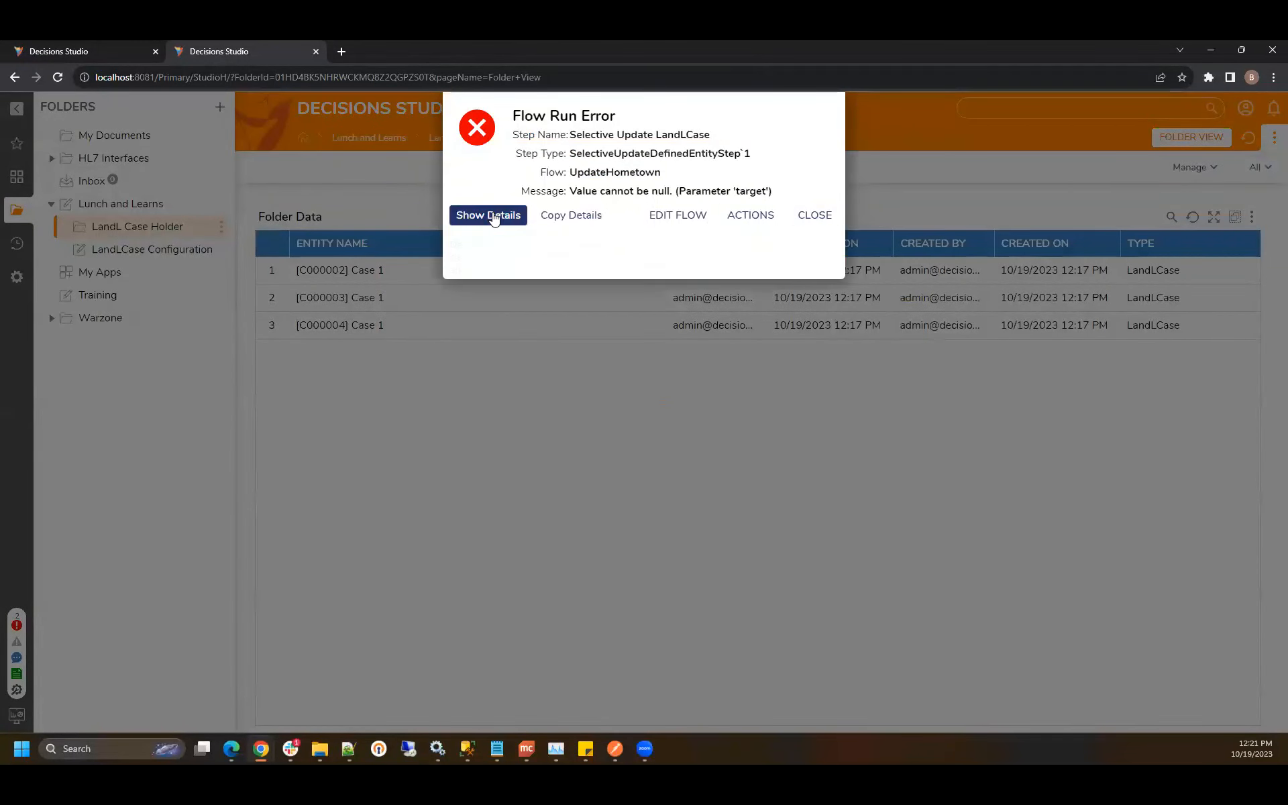
{"action": "left_click", "coordinate": [815, 214]}
Step: Reopen the Started state's UpdateHometown flow for editing from LandLCase Configuration
{"action": "left_click", "coordinate": [101, 43]}
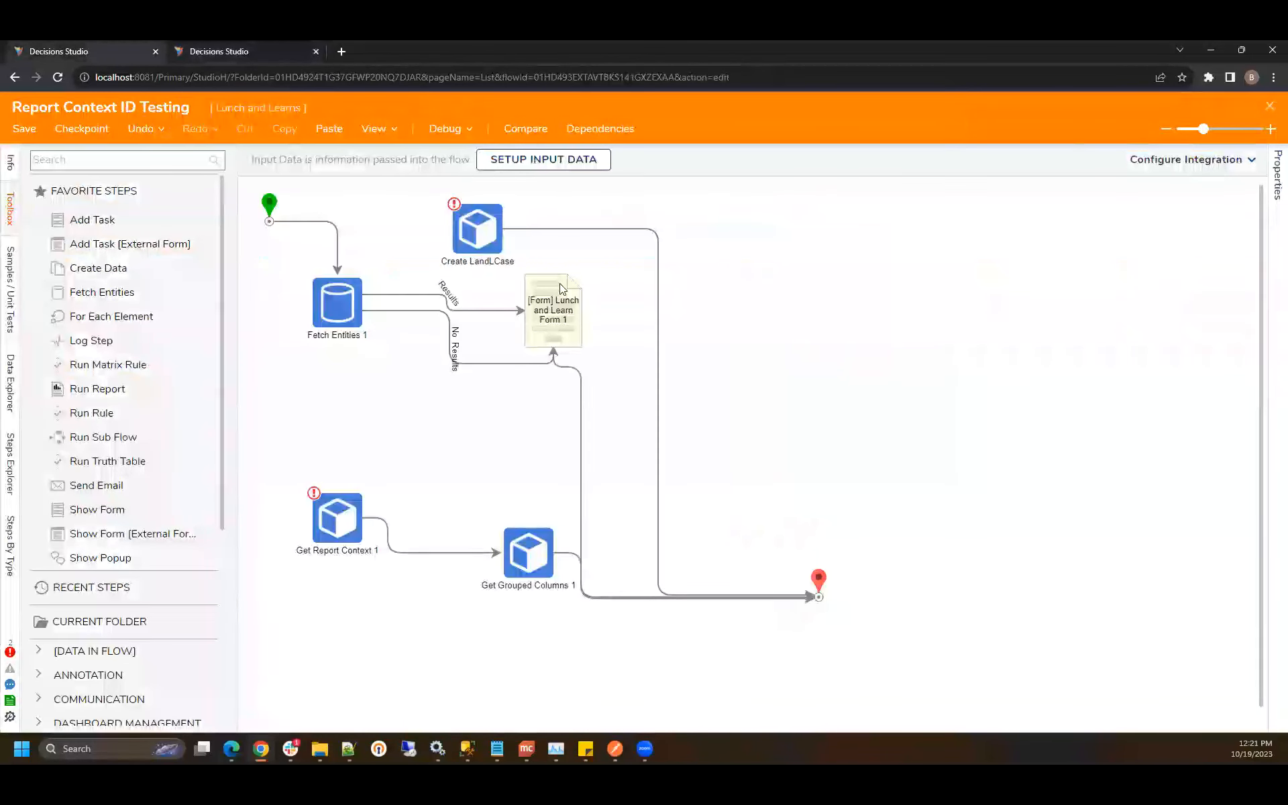
{"action": "left_click", "coordinate": [277, 50]}
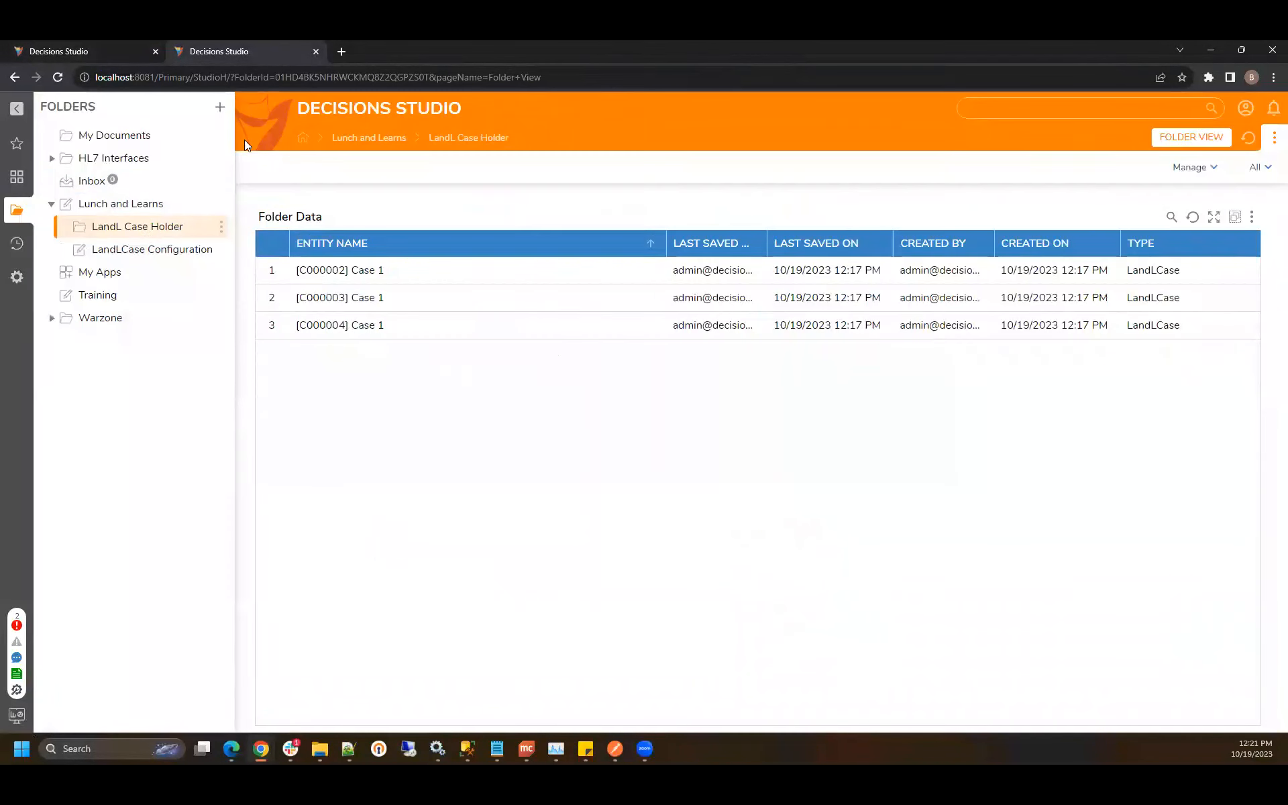
{"action": "left_click", "coordinate": [138, 249]}
{"action": "left_click", "coordinate": [396, 316]}
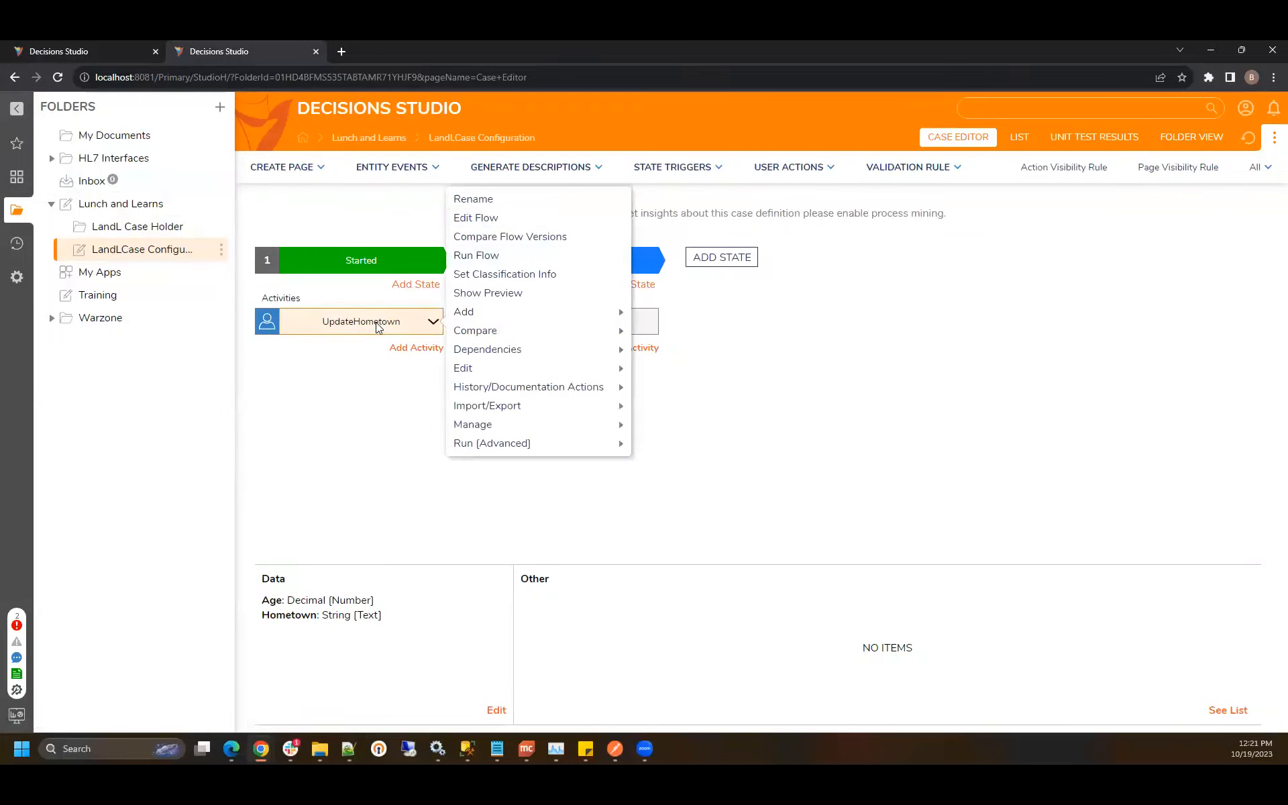
{"action": "left_click", "coordinate": [530, 215]}
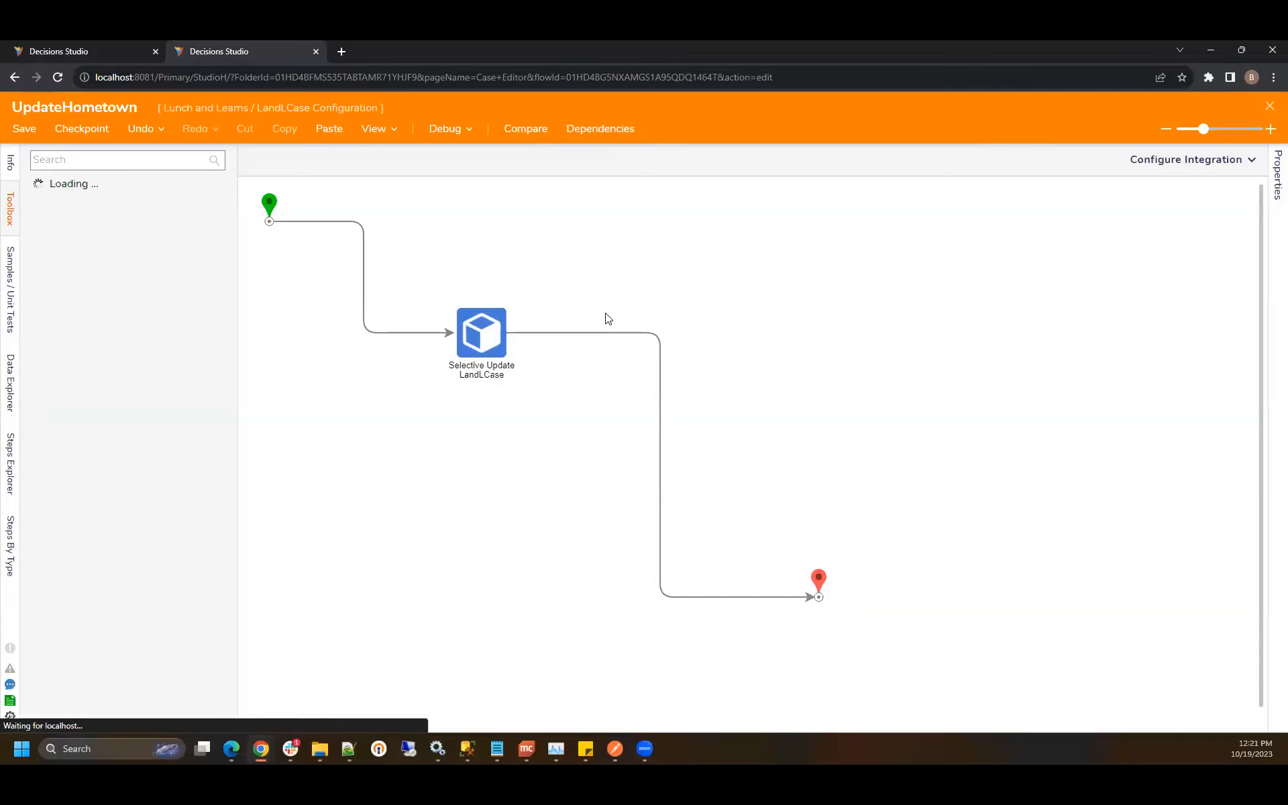
Step: Clear the ExtensionId input mapping on the Selective Update LandLCase step
{"action": "left_click", "coordinate": [500, 336]}
{"action": "scroll", "coordinate": [1232, 563], "scroll_direction": "down", "scroll_amount": 5}
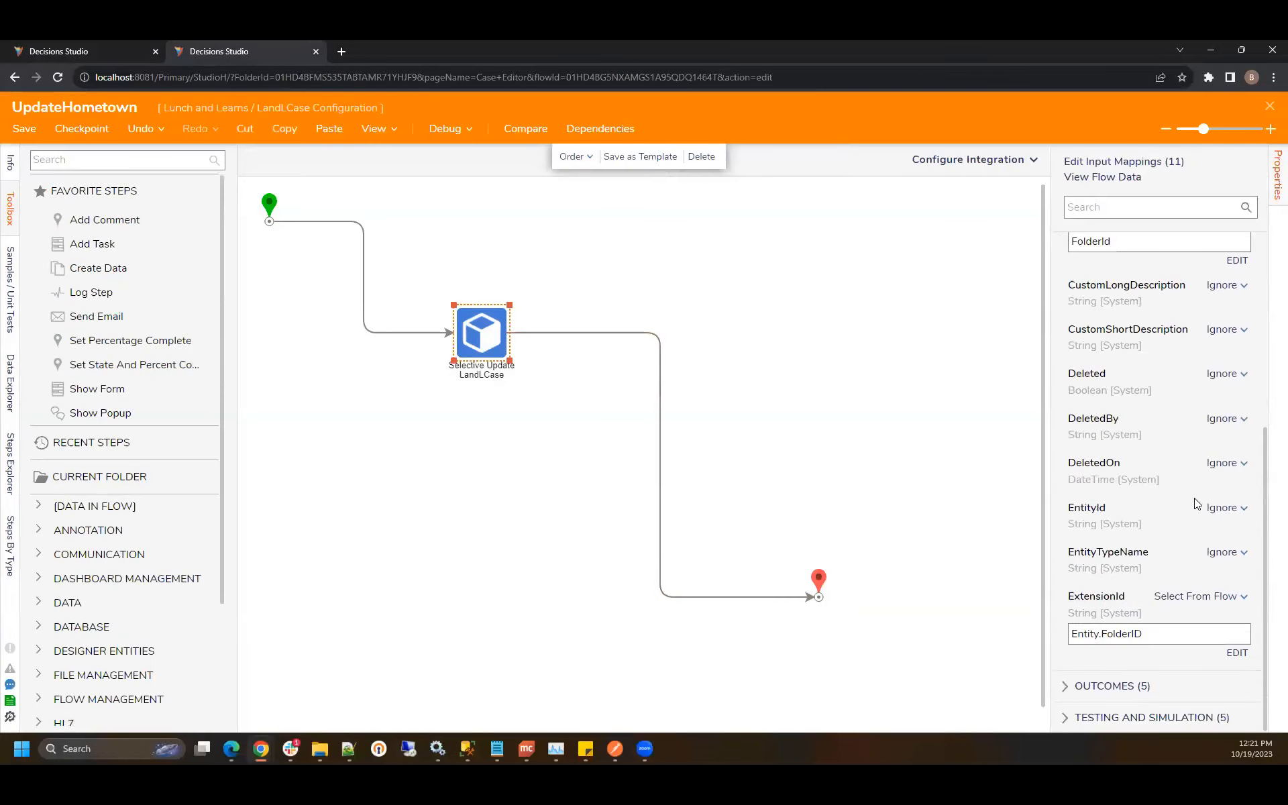
{"action": "left_click", "coordinate": [1228, 597]}
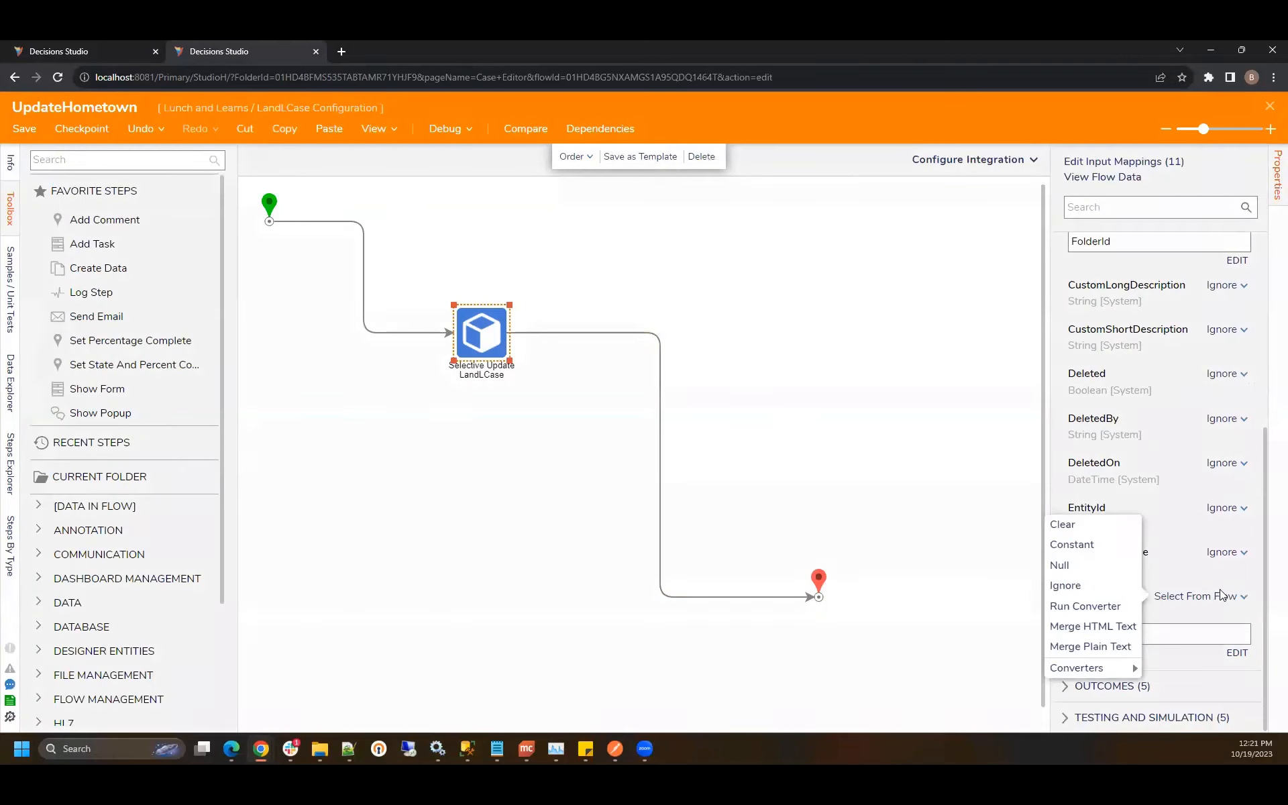
{"action": "left_click", "coordinate": [1110, 527]}
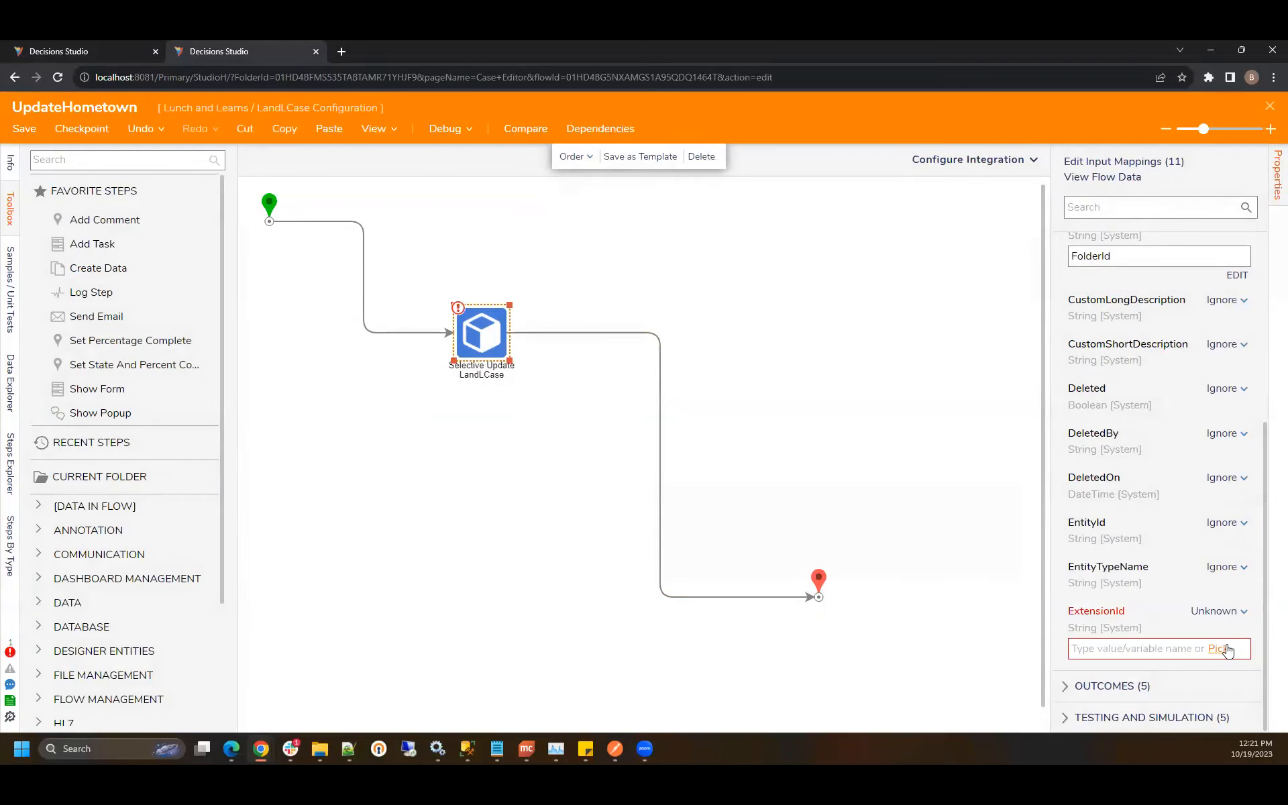
Step: Map the cleared ExtensionId input to Entity.ExtensionData.ExtensionId from the flow data
{"action": "left_click", "coordinate": [1218, 649]}
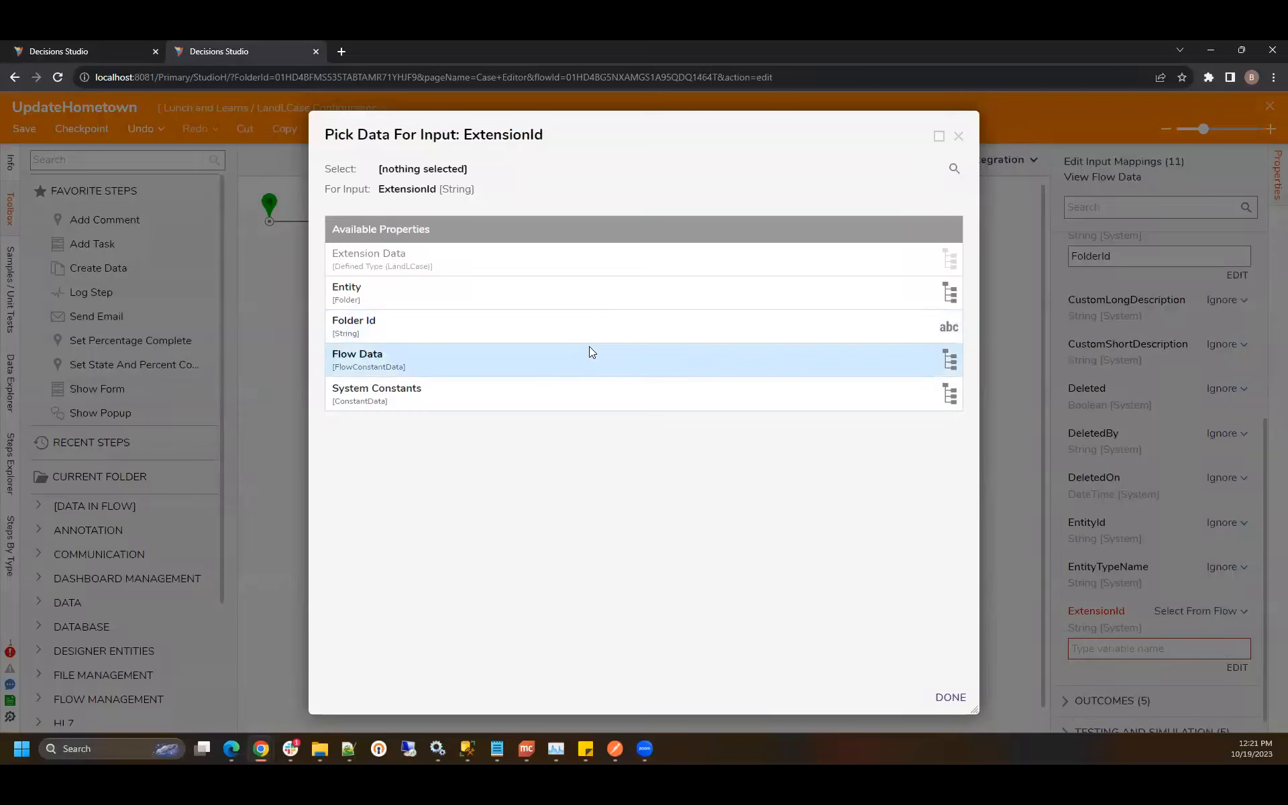
{"action": "left_click", "coordinate": [591, 299]}
{"action": "scroll", "coordinate": [628, 307], "scroll_direction": "down", "scroll_amount": 3}
{"action": "scroll", "coordinate": [582, 332], "scroll_direction": "down", "scroll_amount": 6}
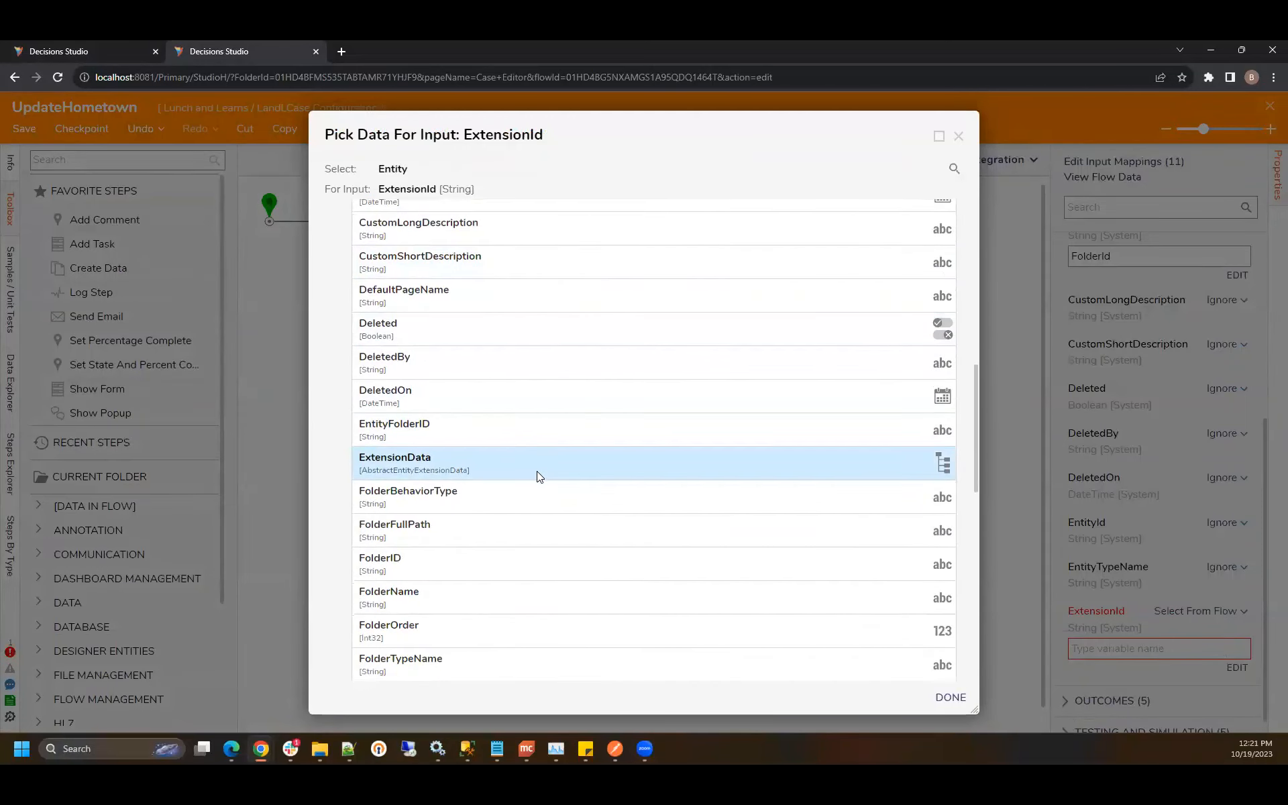
{"action": "scroll", "coordinate": [537, 479], "scroll_direction": "down", "scroll_amount": 8}
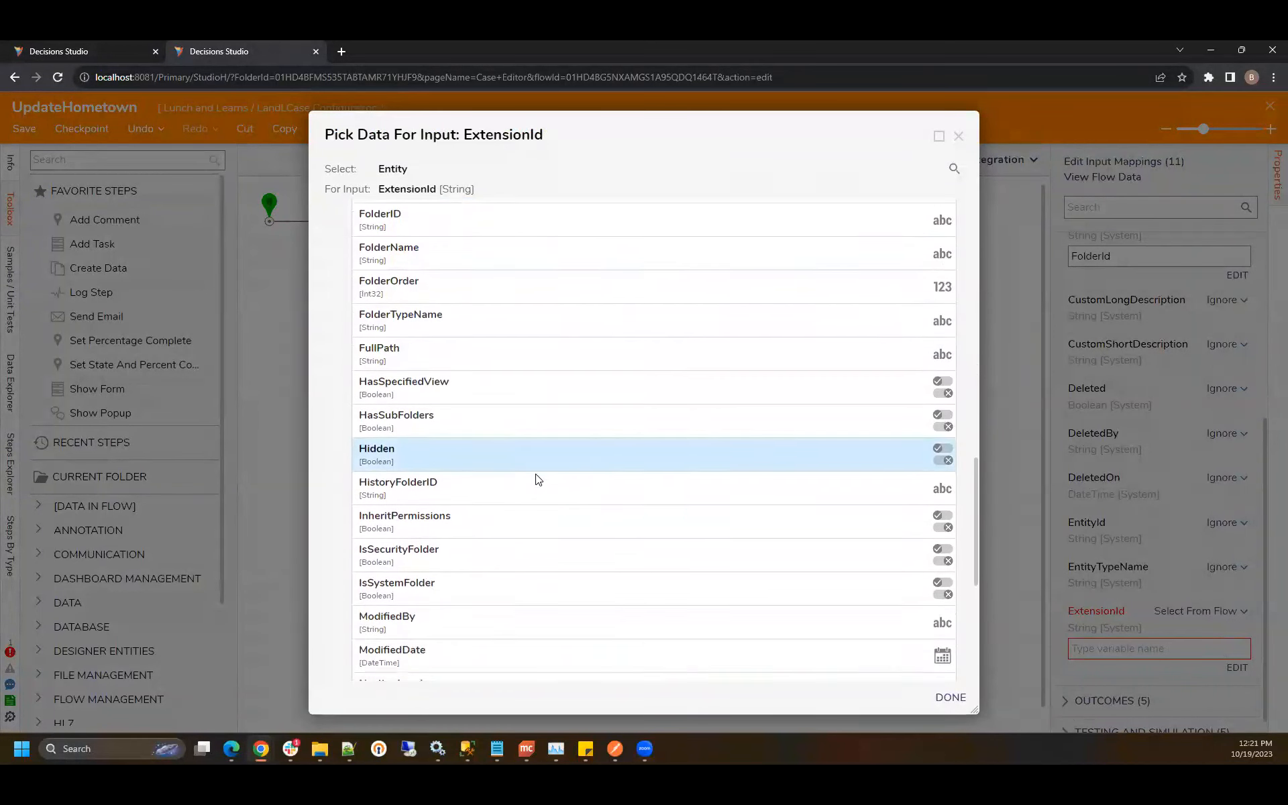
{"action": "scroll", "coordinate": [535, 441], "scroll_direction": "up", "scroll_amount": 5}
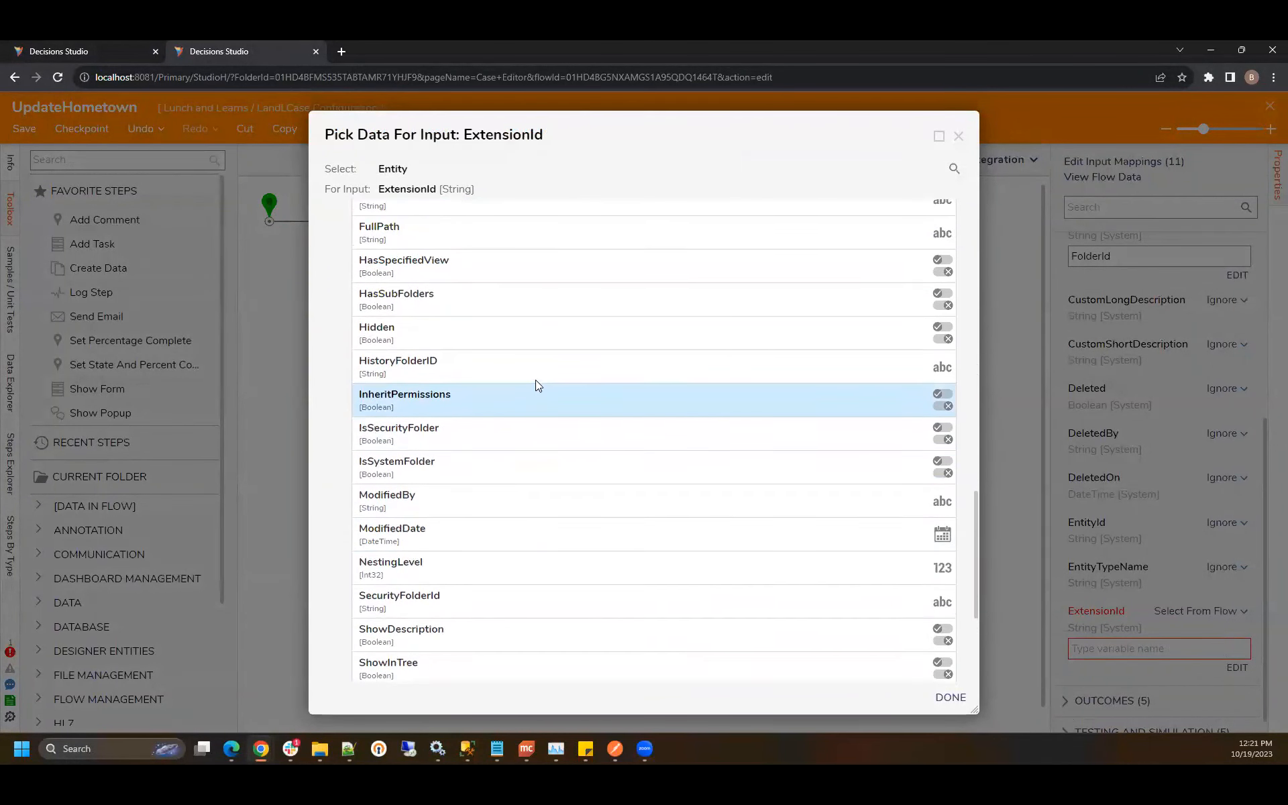
{"action": "scroll", "coordinate": [521, 366], "scroll_direction": "up", "scroll_amount": 3}
{"action": "left_click", "coordinate": [496, 398]}
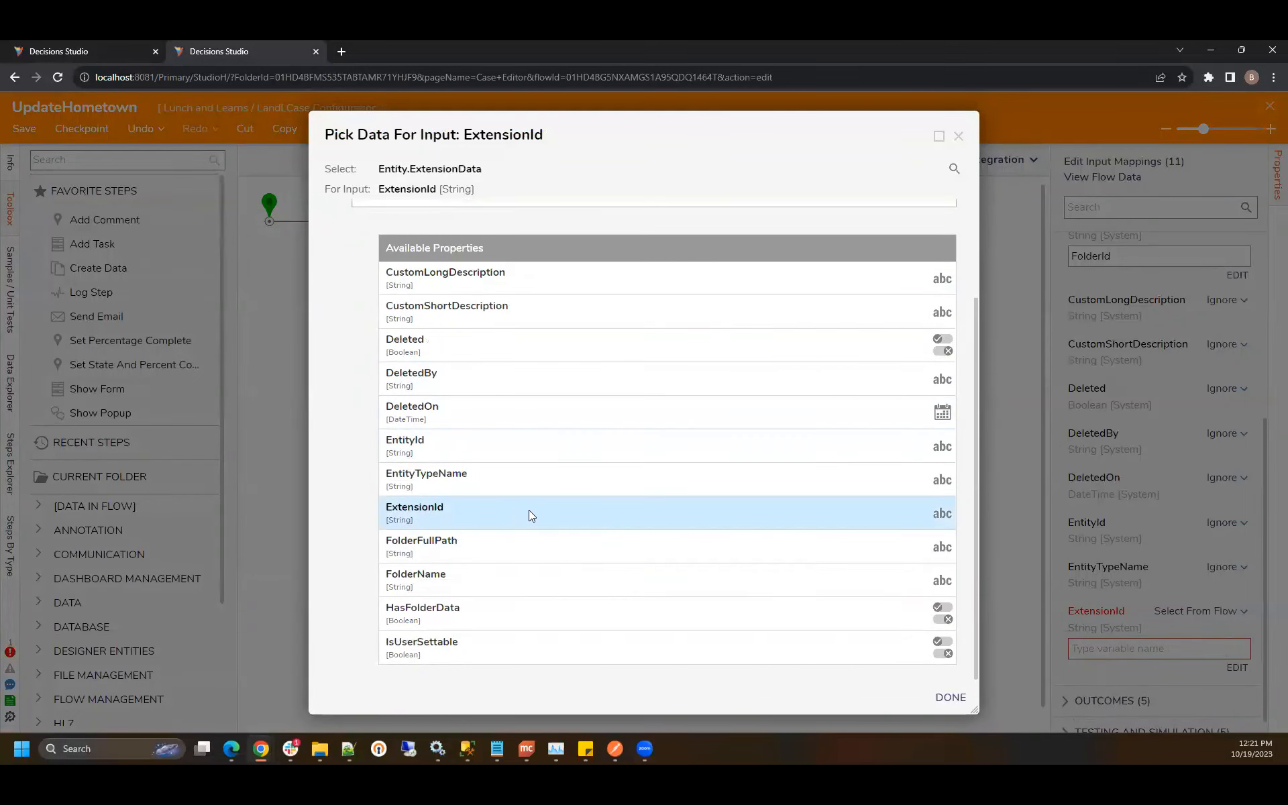
{"action": "left_click", "coordinate": [528, 513]}
{"action": "left_click", "coordinate": [950, 696]}
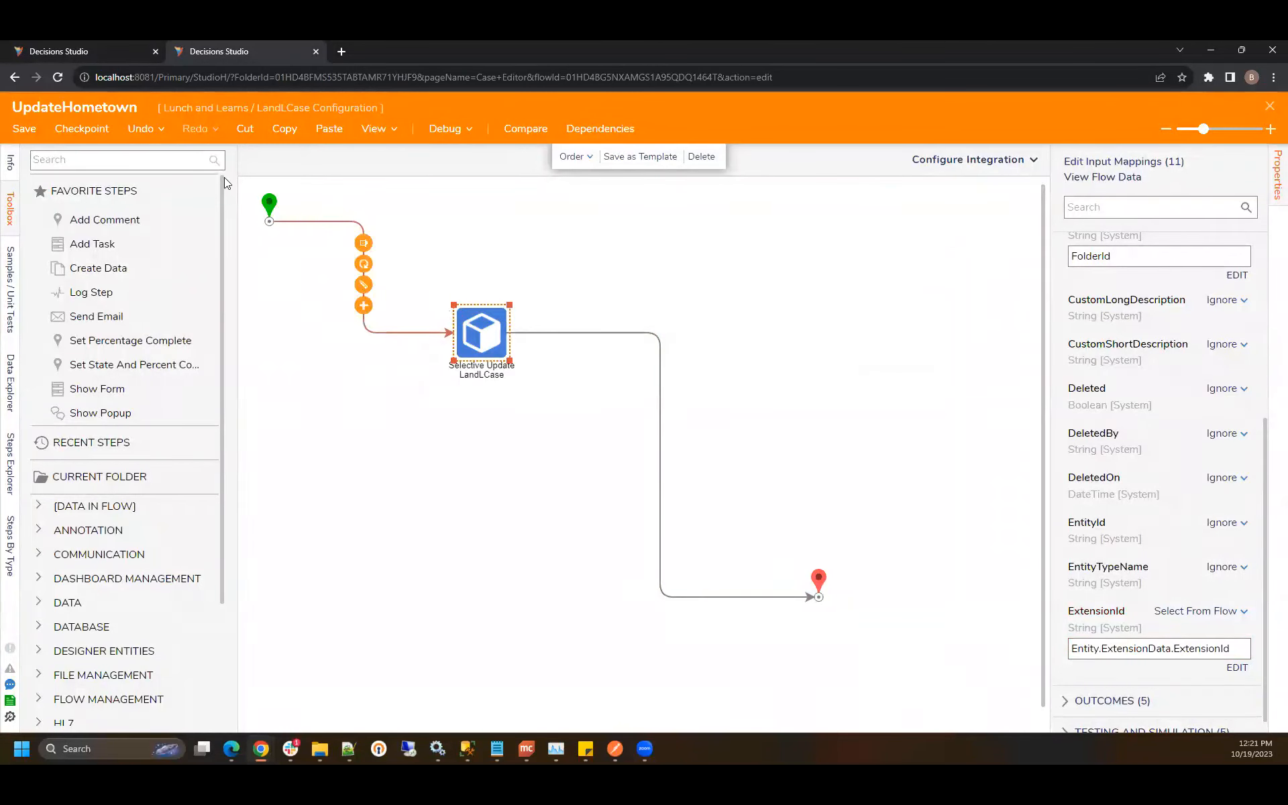
Step: Save the remapped UpdateHometown flow and return to LandLCase Configuration
{"action": "key", "text": "ctrl+s"}
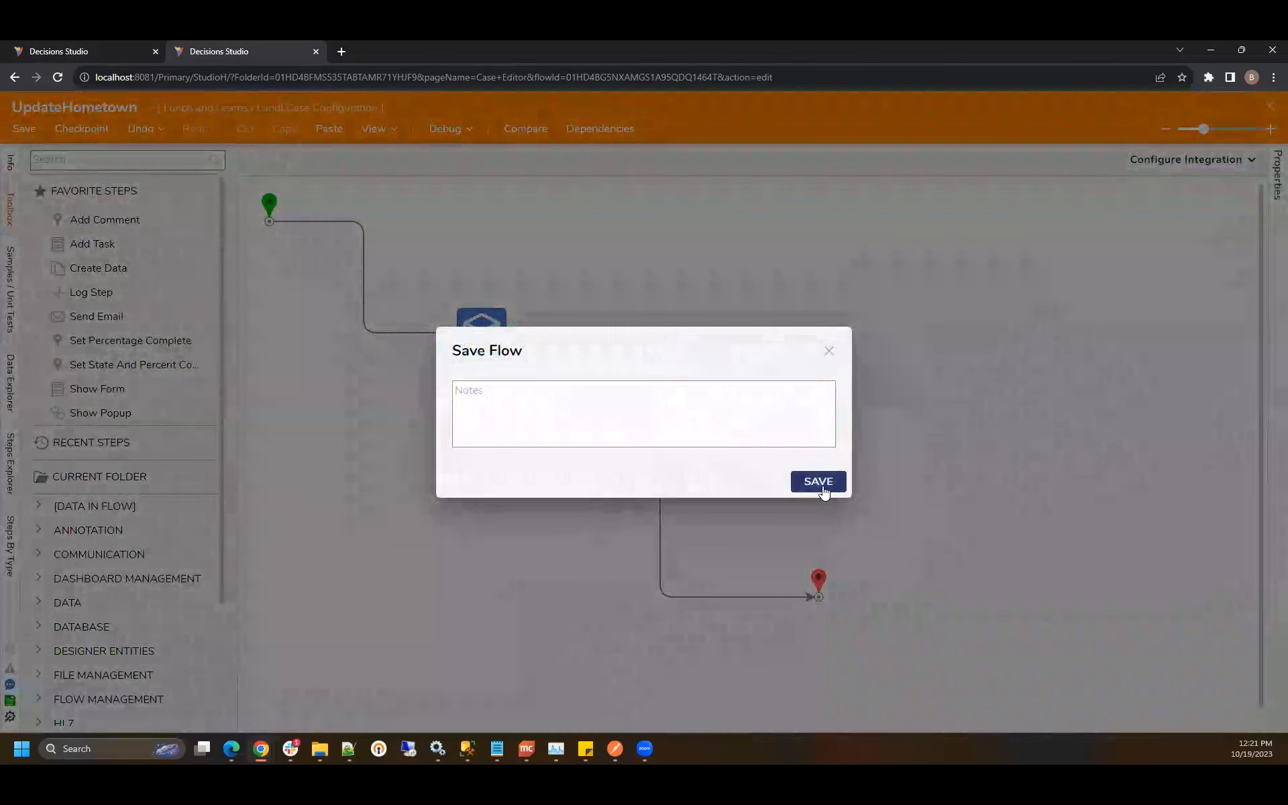
{"action": "left_click", "coordinate": [820, 481]}
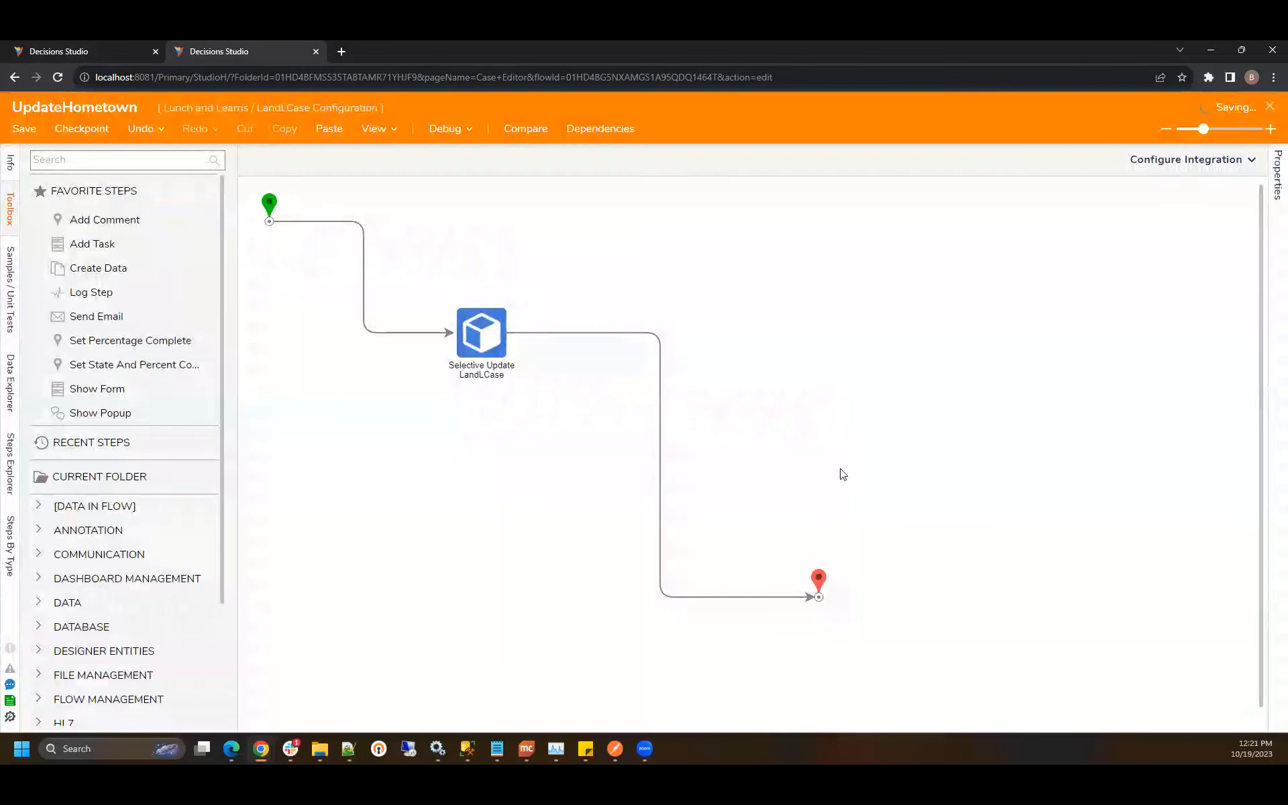
{"action": "left_click", "coordinate": [1268, 111]}
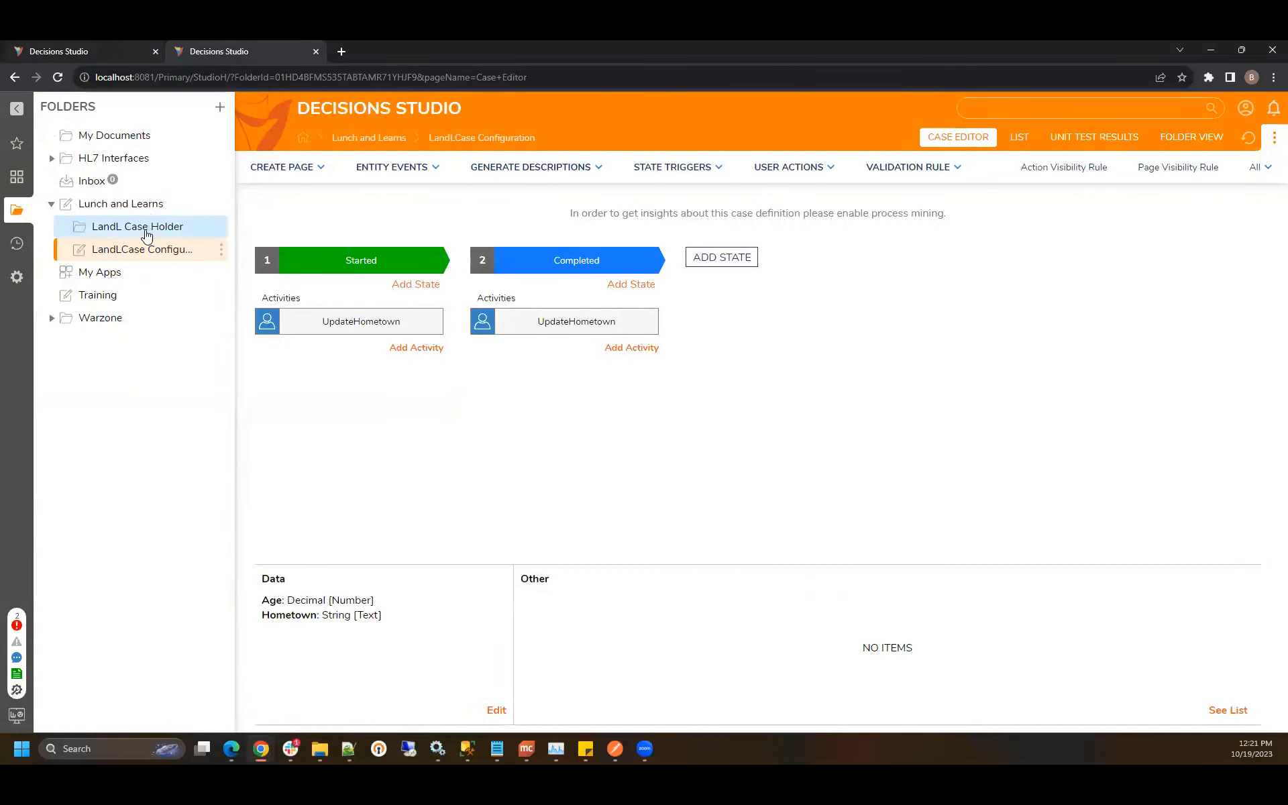
Step: Run the UpdateHometown action on the first case in the LandL Case Holder folder
{"action": "left_click", "coordinate": [147, 229]}
{"action": "right_click", "coordinate": [395, 268]}
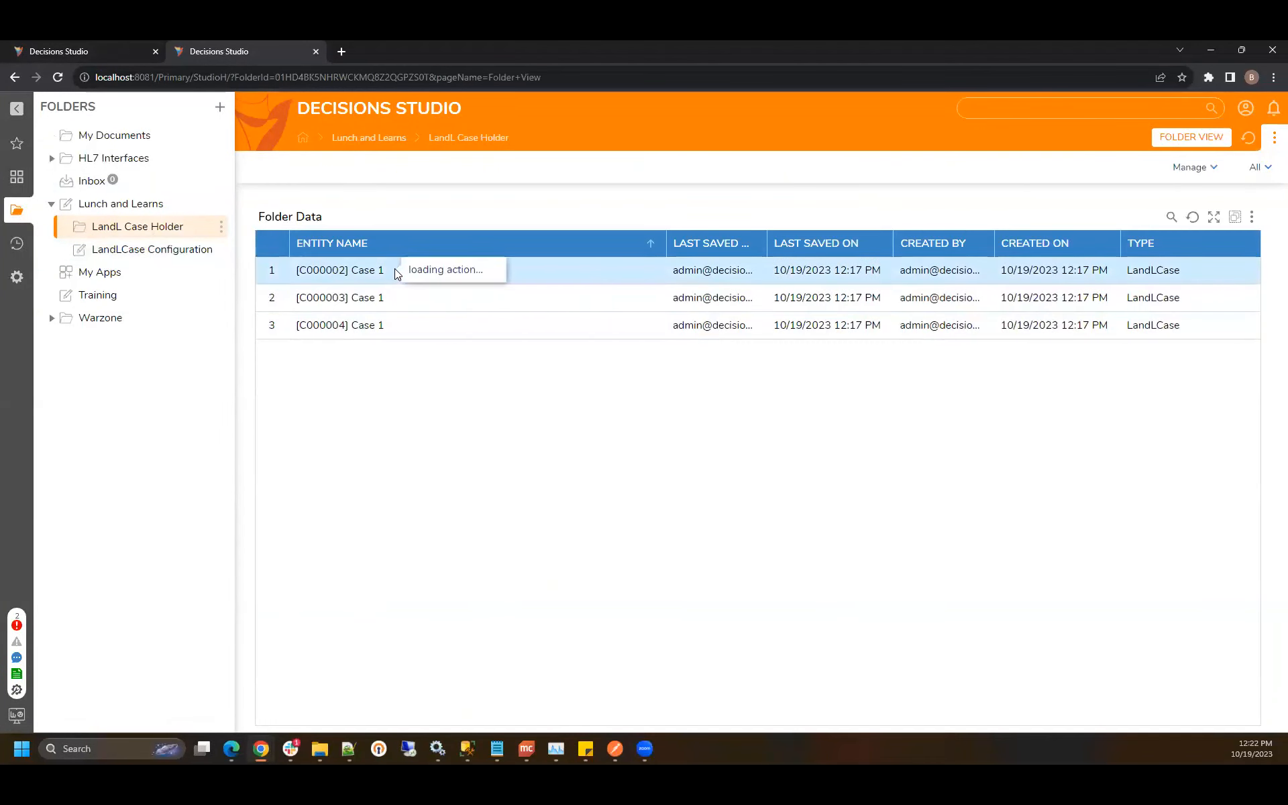
{"action": "left_click", "coordinate": [468, 230]}
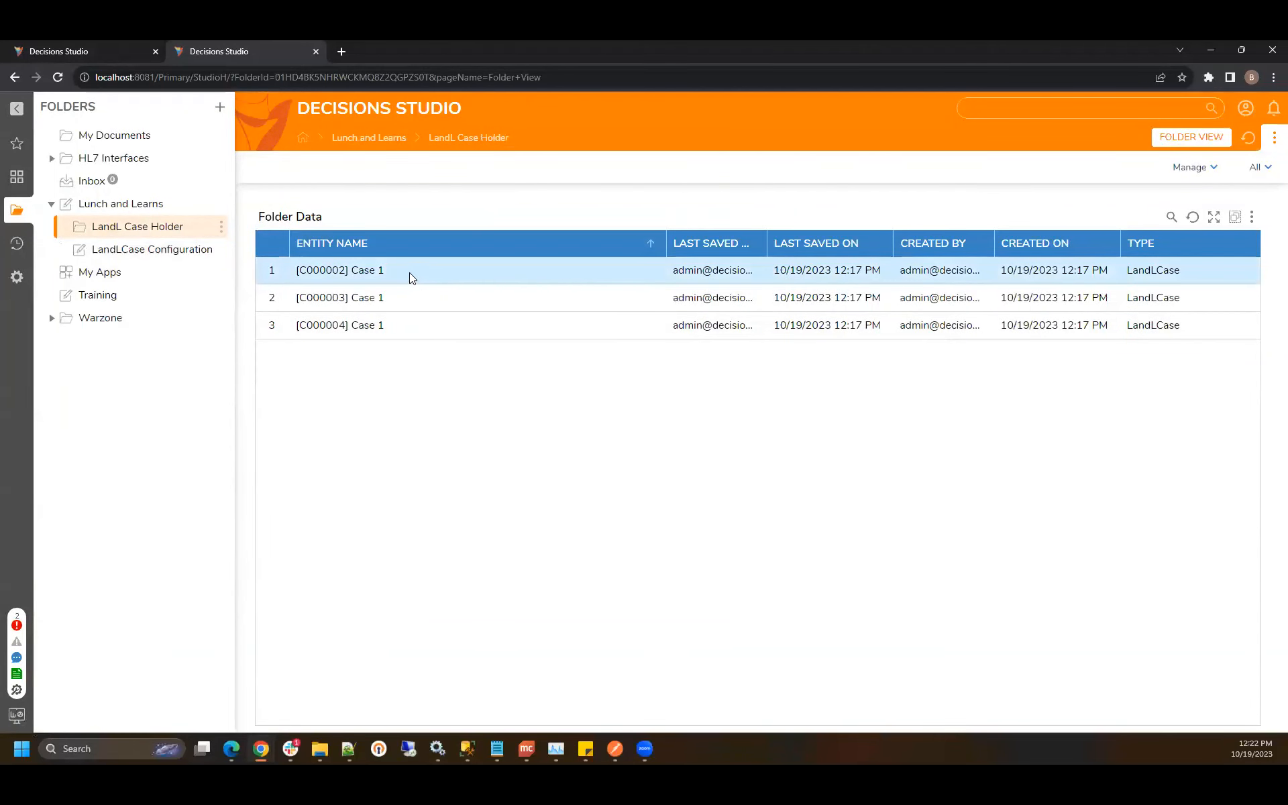
Step: Open the first case to check its Case Data, and return to the LandL Case Holder folder
{"action": "right_click", "coordinate": [385, 269]}
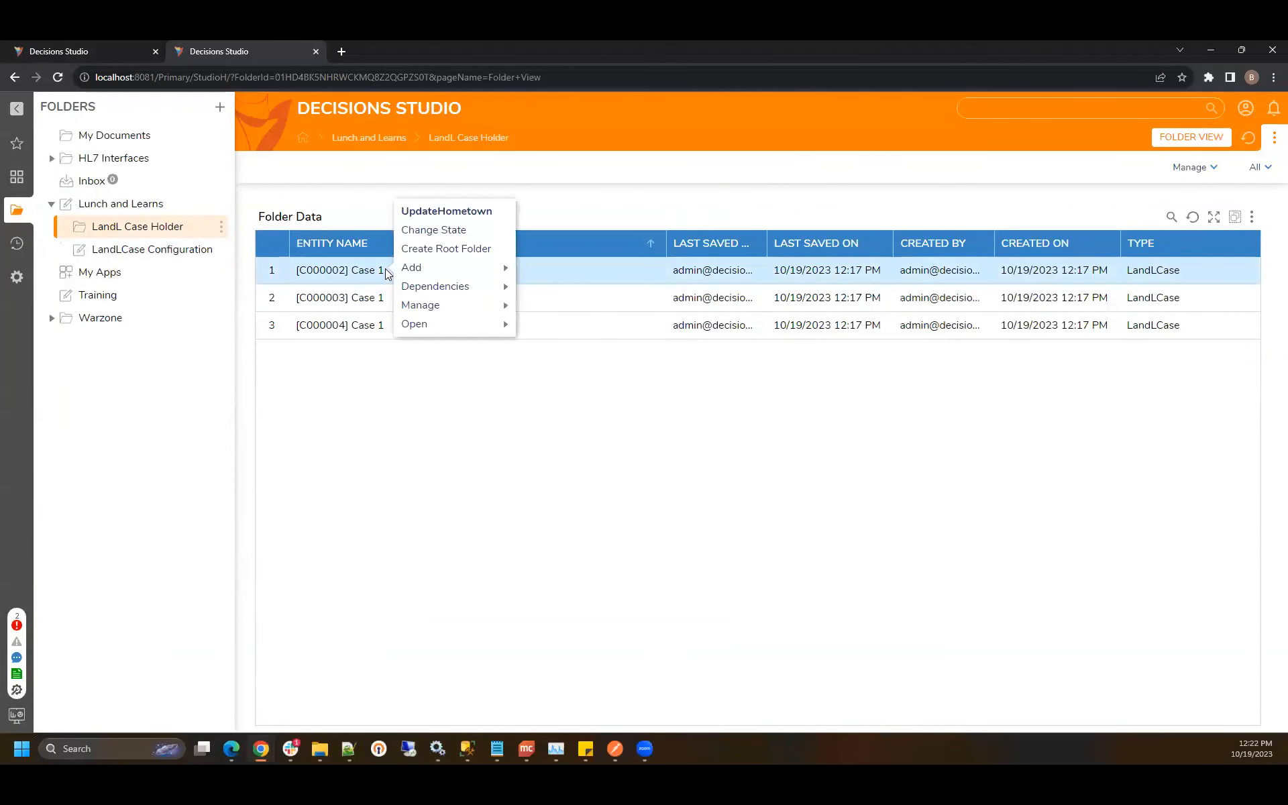
{"action": "left_click", "coordinate": [343, 271]}
{"action": "left_click", "coordinate": [343, 272]}
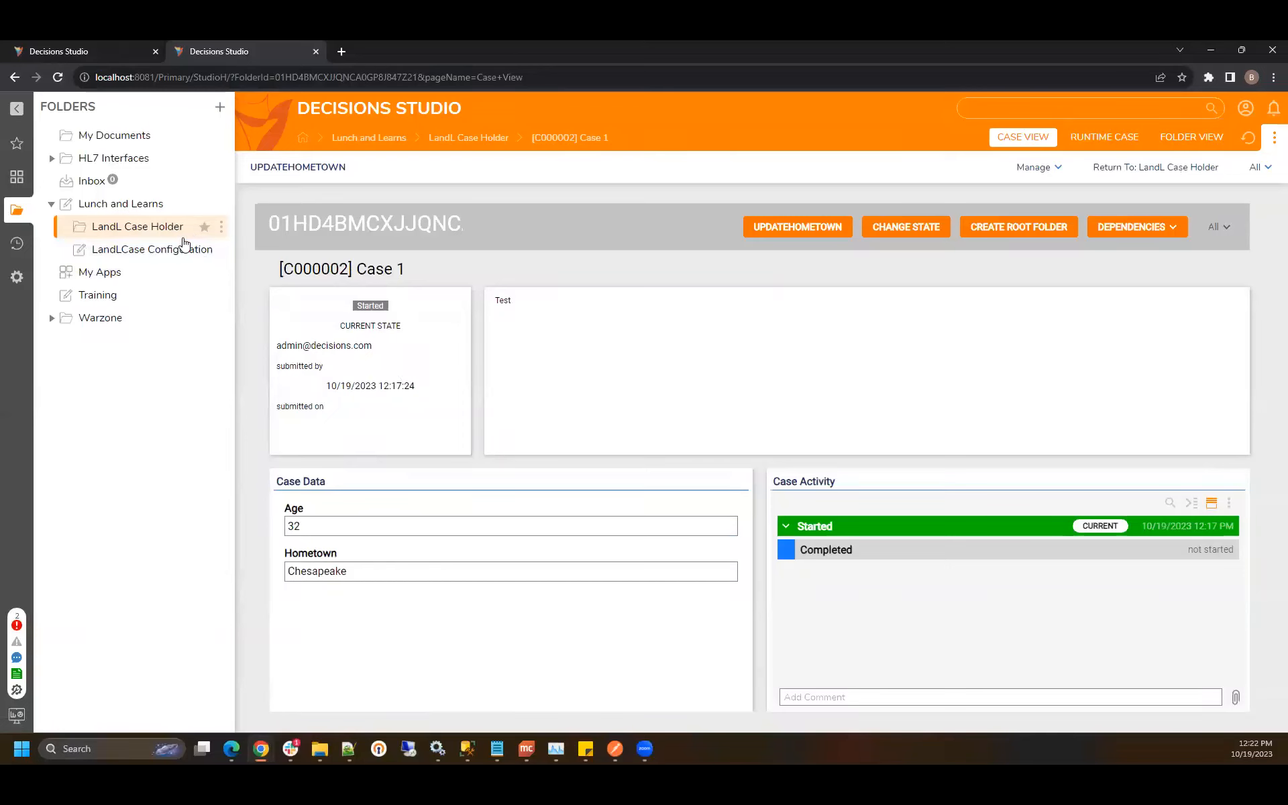
{"action": "left_click", "coordinate": [471, 138]}
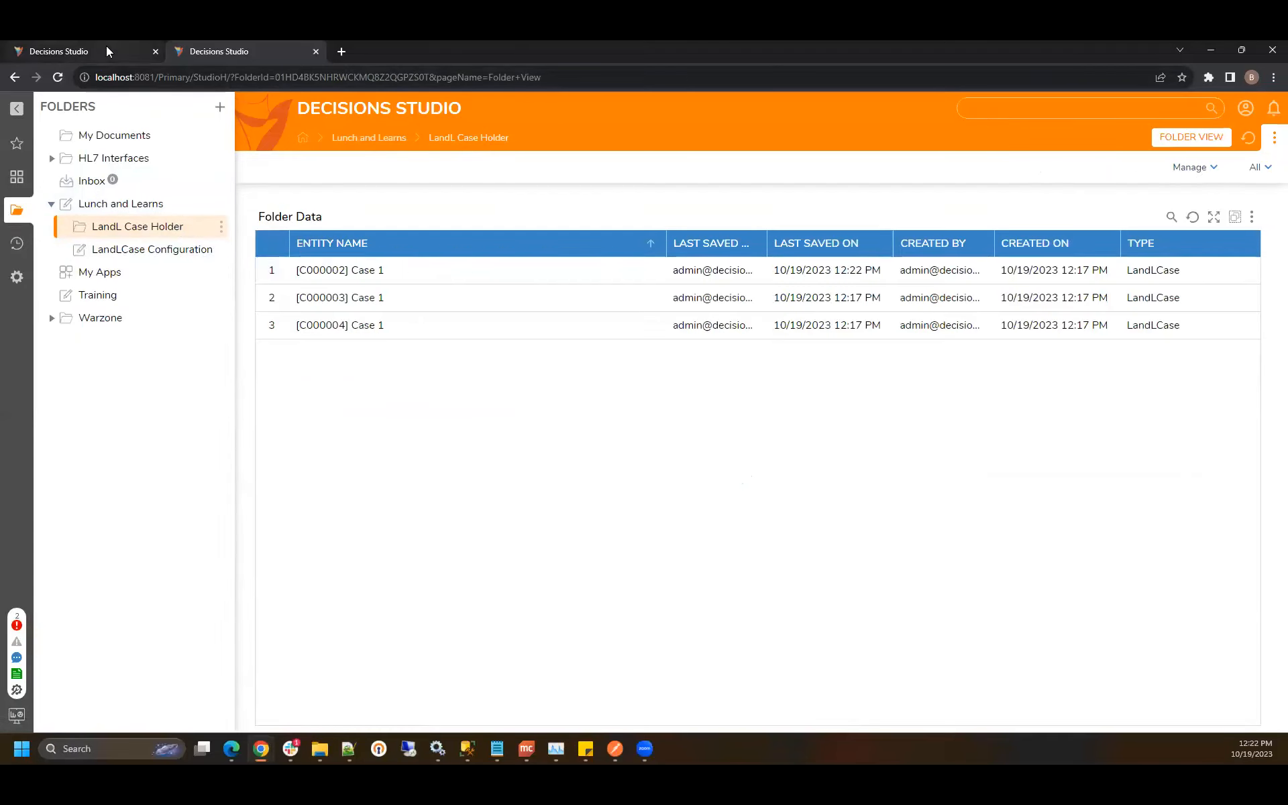
Step: Inspect the Actions settings of the data grid report in Lunch and Learn Form 1, and return to the Report Context ID Testing flow
{"action": "left_click", "coordinate": [106, 46]}
{"action": "left_click", "coordinate": [496, 328]}
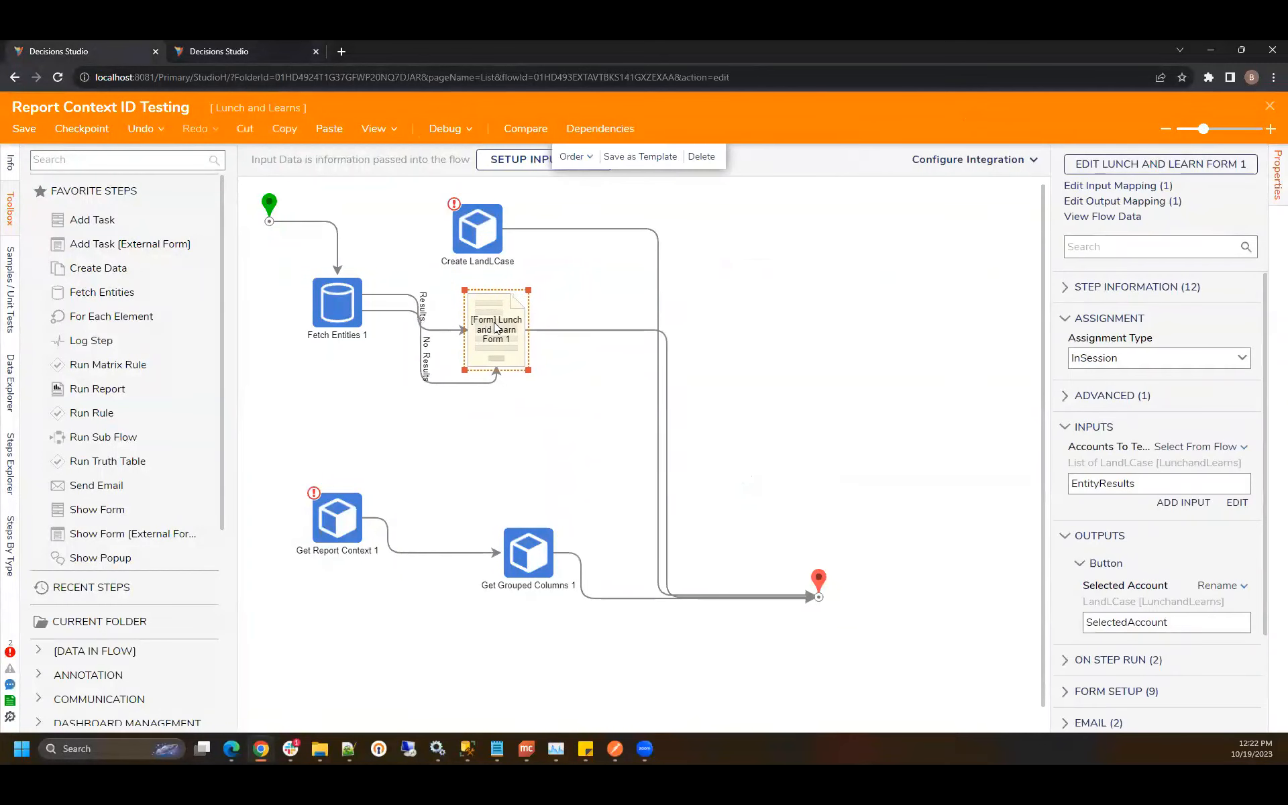
{"action": "left_click", "coordinate": [1149, 169]}
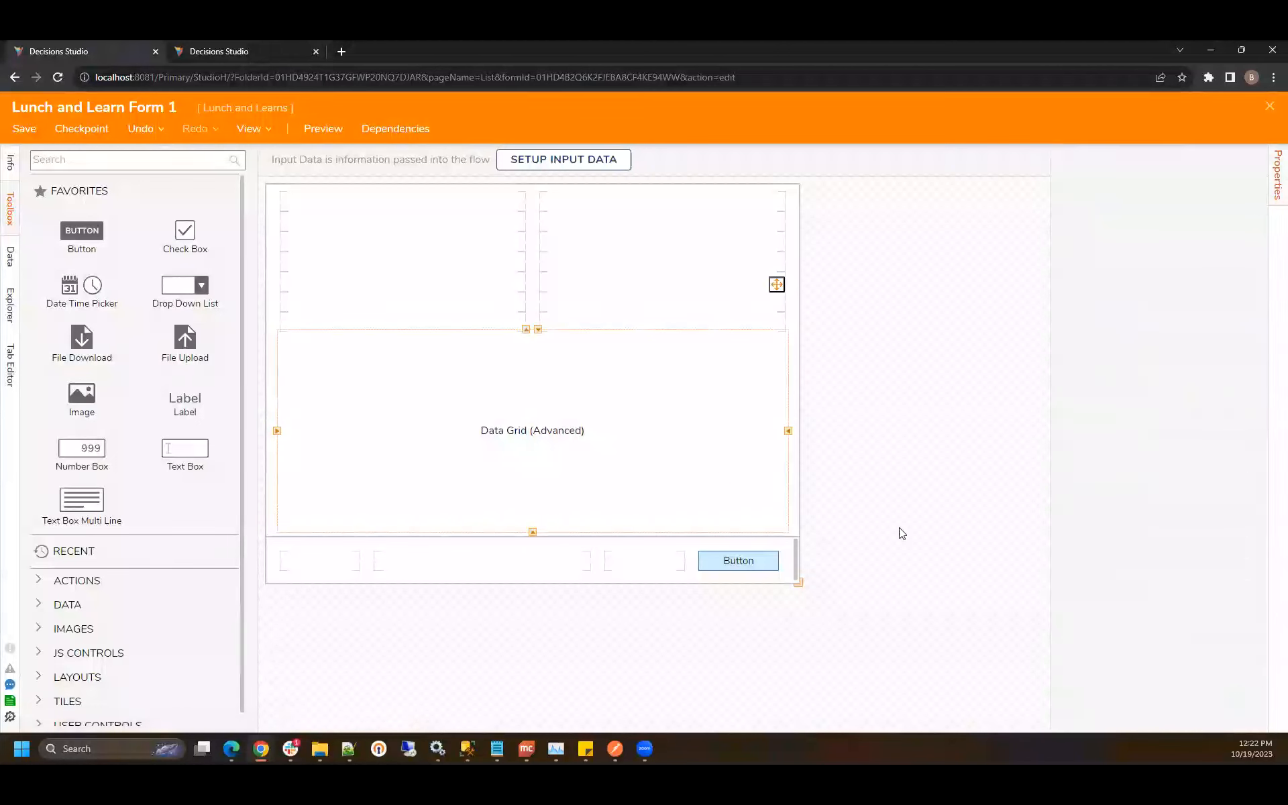
{"action": "scroll", "coordinate": [1140, 536], "scroll_direction": "down", "scroll_amount": 5}
{"action": "left_click", "coordinate": [1137, 557]}
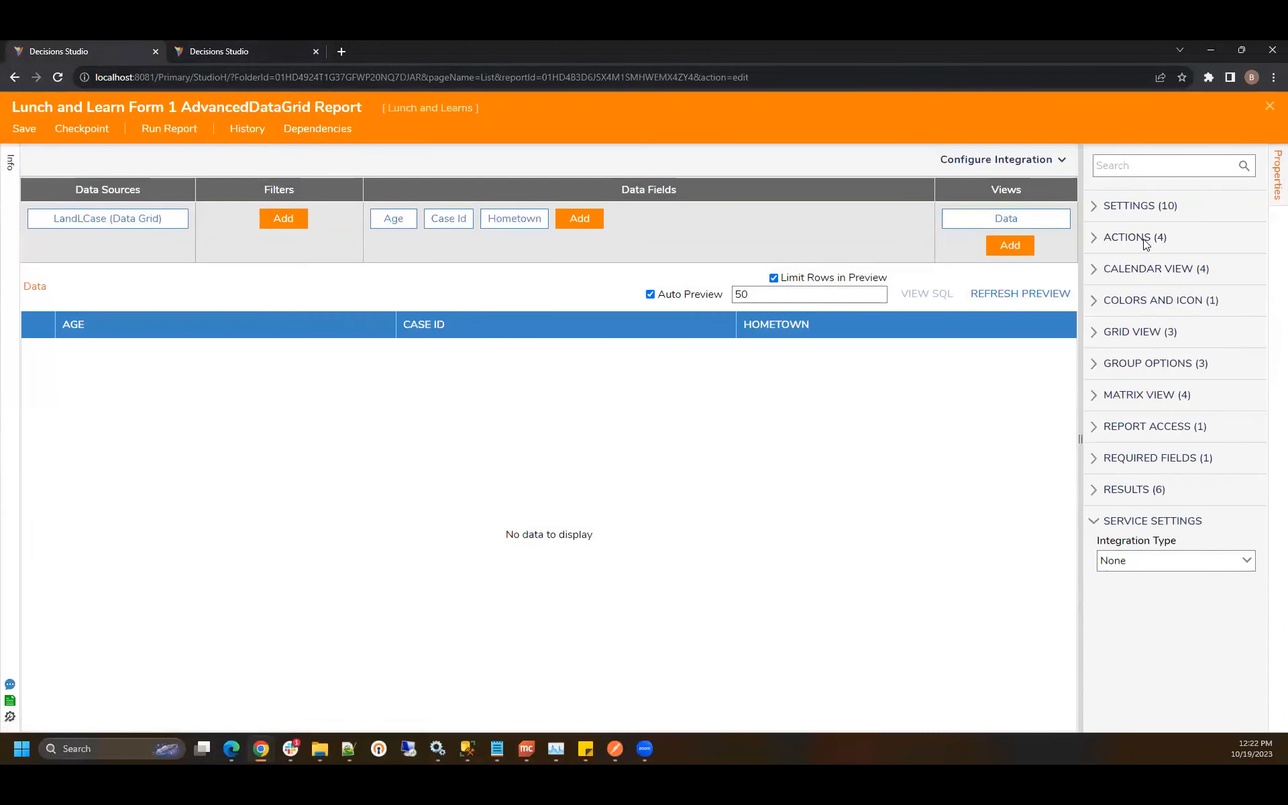
{"action": "left_click", "coordinate": [1145, 239]}
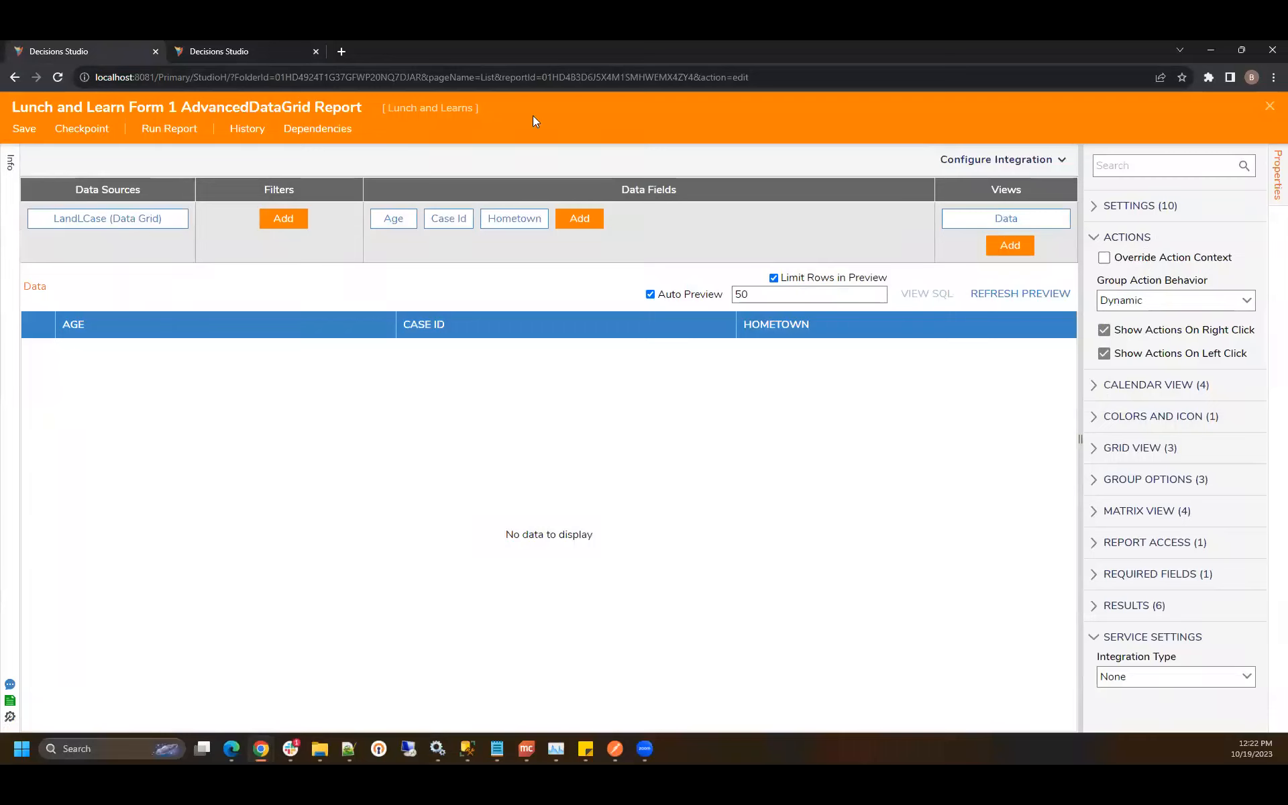
{"action": "left_click", "coordinate": [1270, 108]}
{"action": "left_click", "coordinate": [1270, 106]}
{"action": "left_click", "coordinate": [813, 487]}
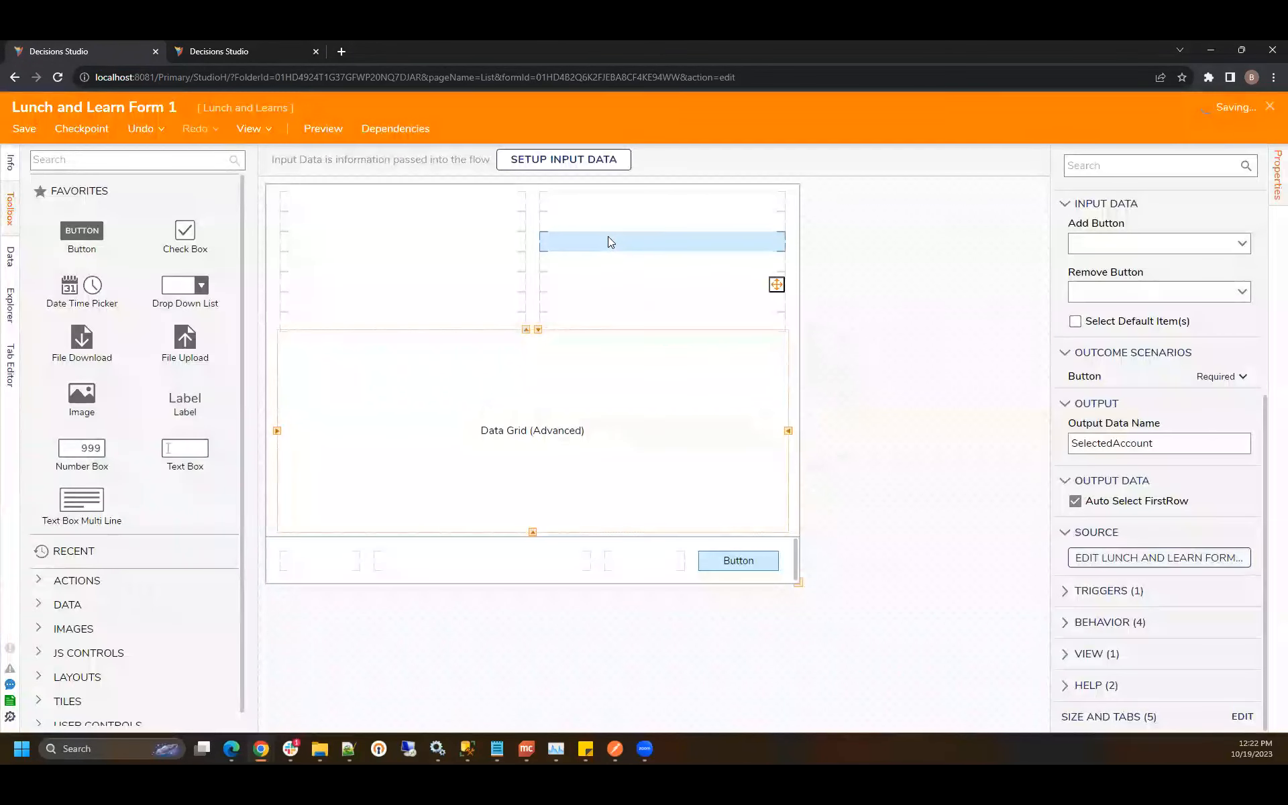
Step: Debug the Report Context ID Testing flow to view the form's data grid, and close the debugging session
{"action": "left_click", "coordinate": [440, 133]}
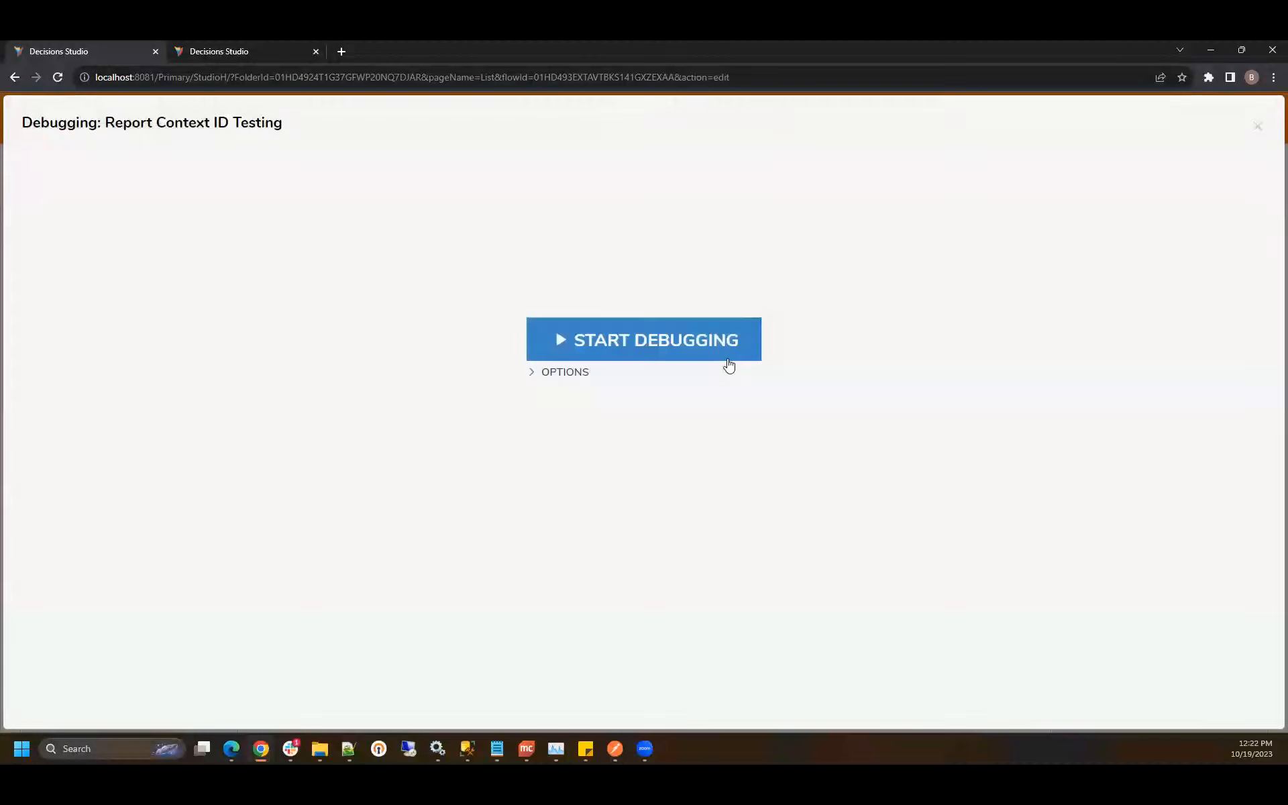
{"action": "left_click", "coordinate": [707, 343]}
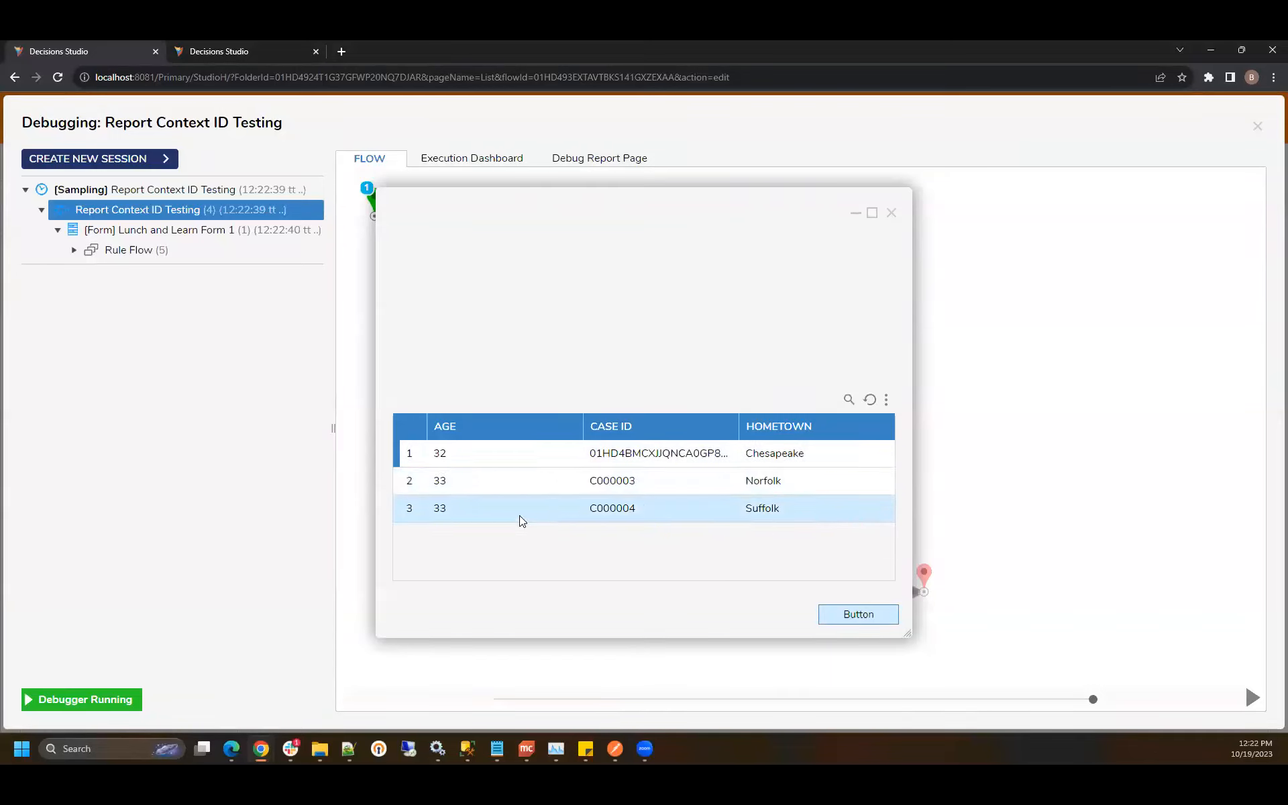
{"action": "left_click", "coordinate": [891, 212]}
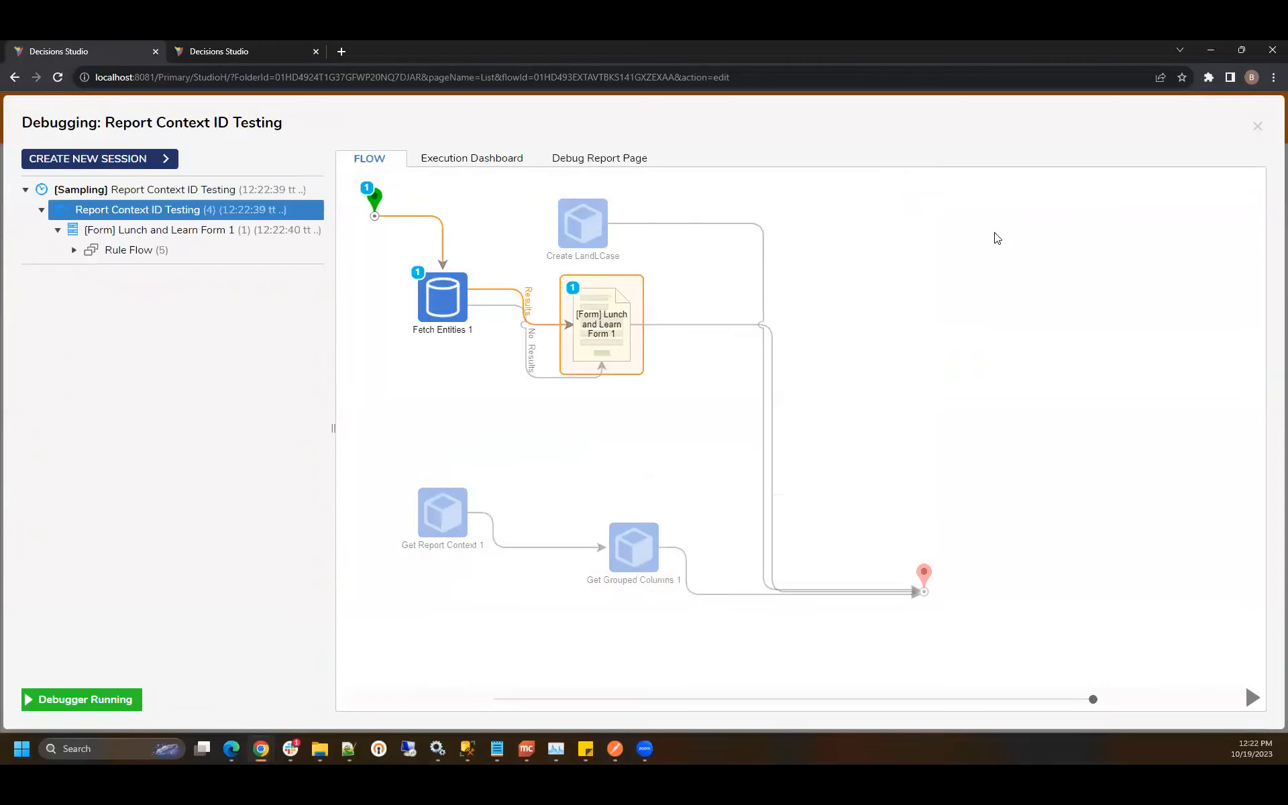
{"action": "left_click", "coordinate": [1258, 131]}
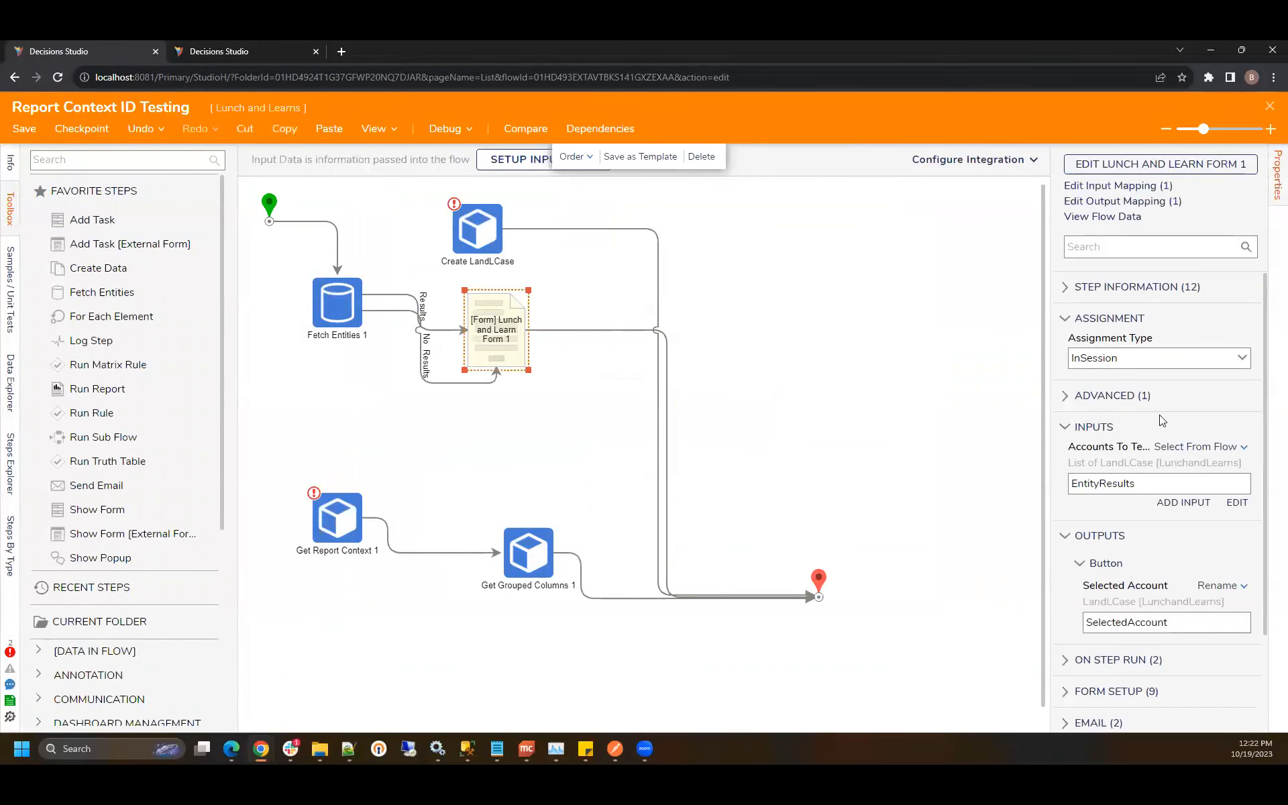
Step: Reopen Lunch and Learn Form 1 and extend the Data Grid (Advanced) upward by three layout rows
{"action": "scroll", "coordinate": [1140, 503], "scroll_direction": "down", "scroll_amount": 2}
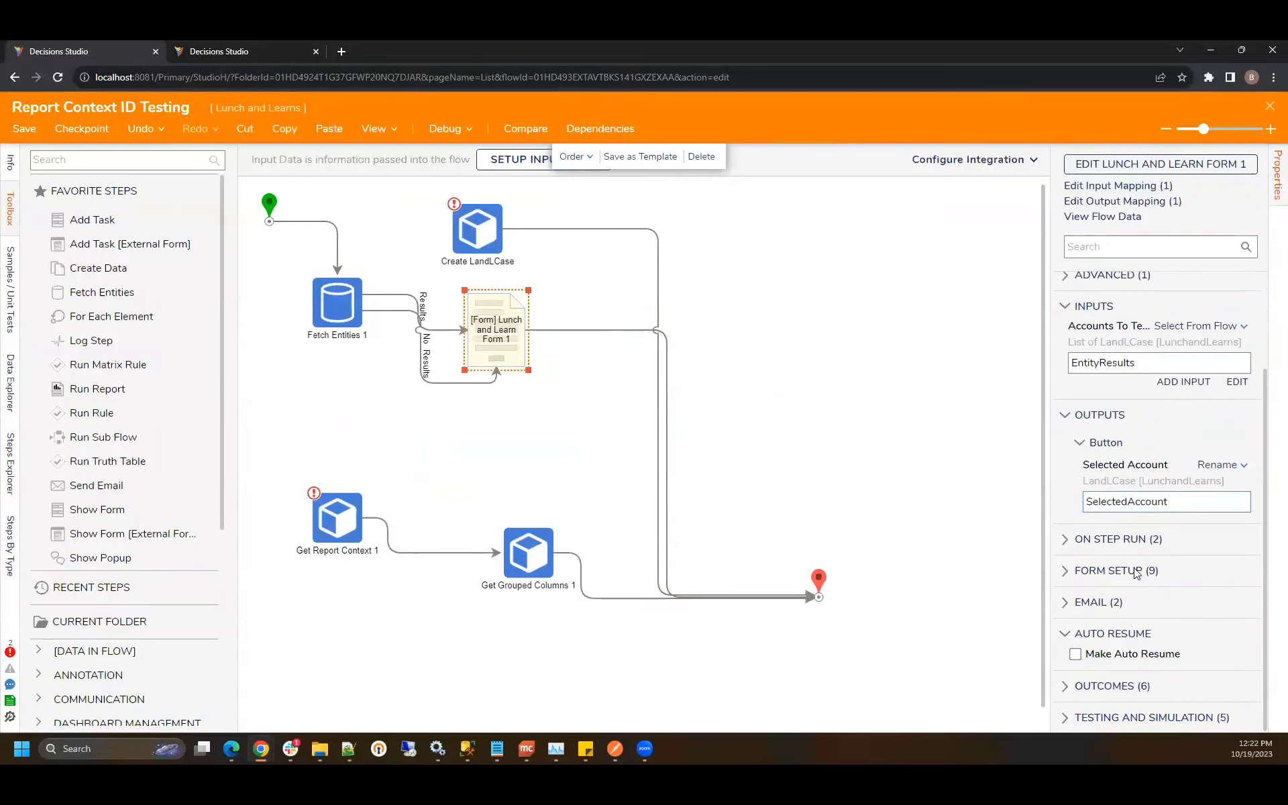
{"action": "scroll", "coordinate": [1123, 467], "scroll_direction": "up", "scroll_amount": 2}
{"action": "left_click", "coordinate": [1155, 173]}
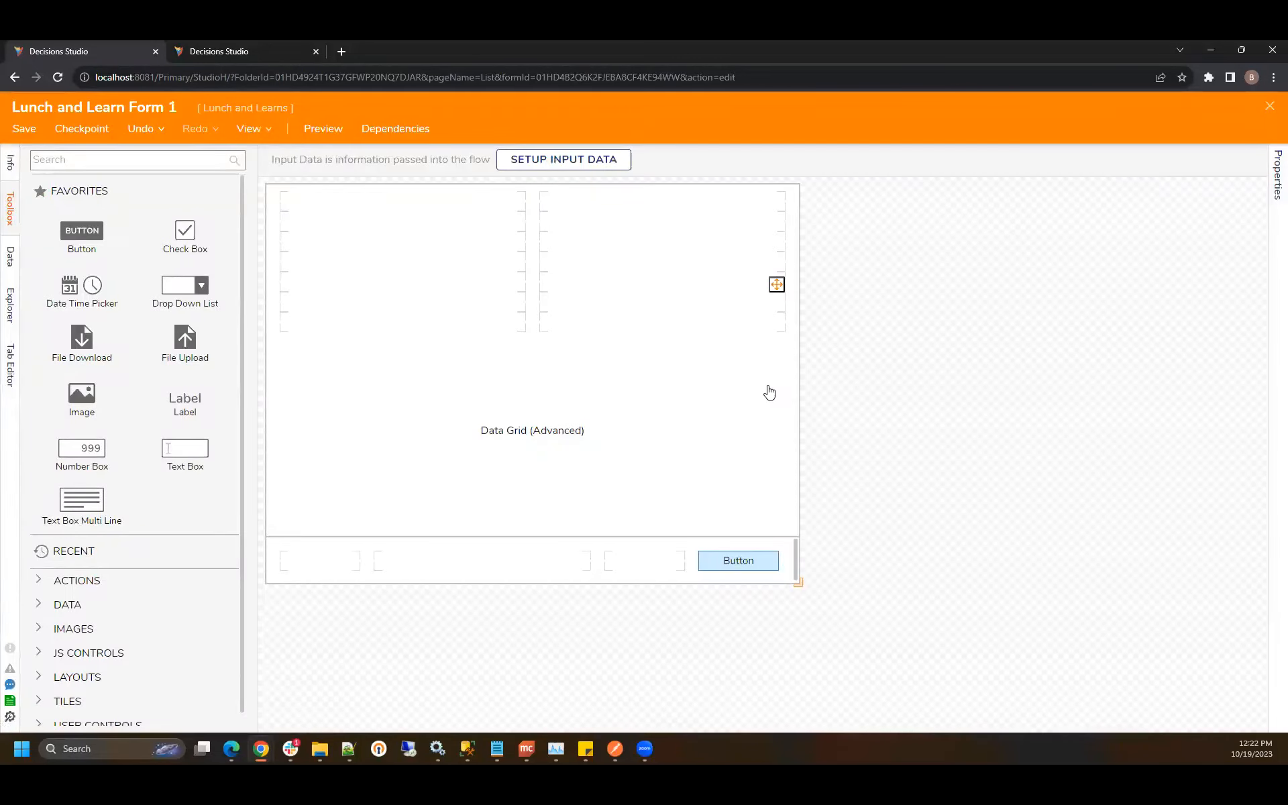
{"action": "left_click", "coordinate": [770, 393]}
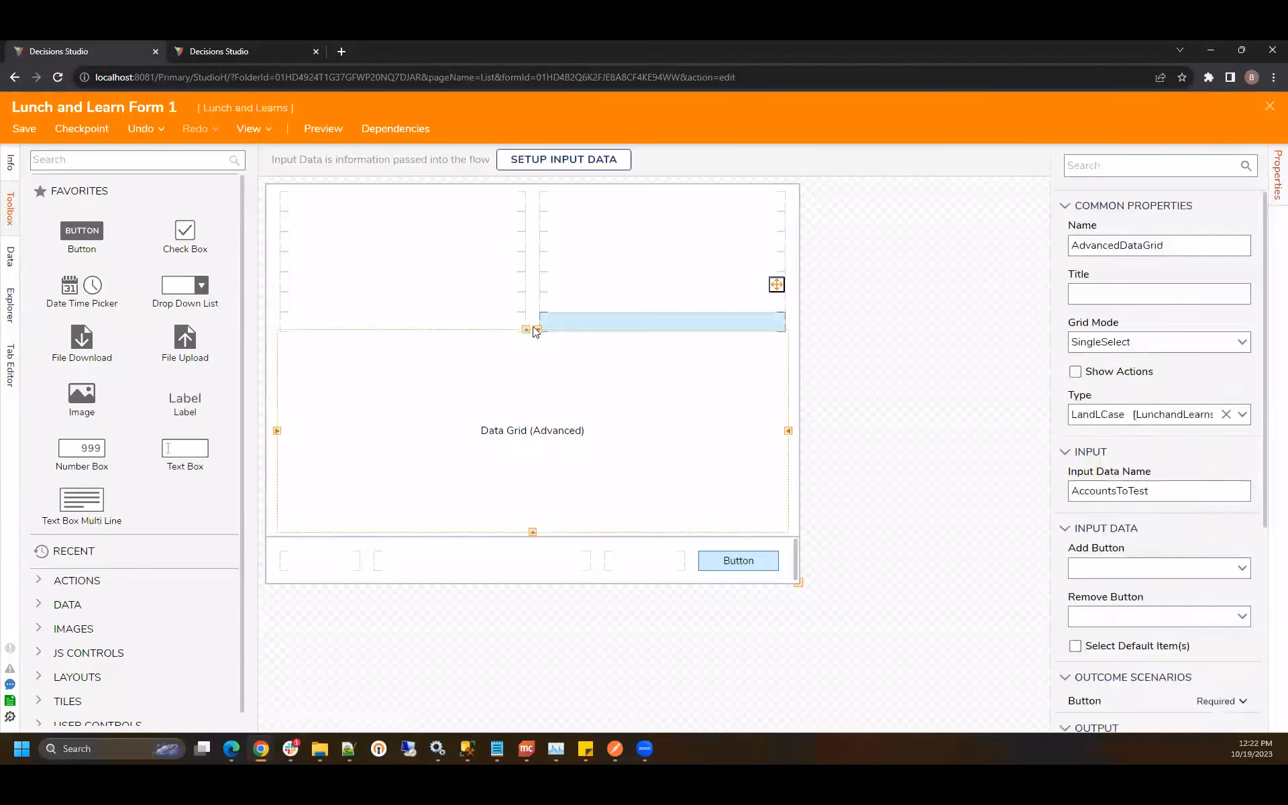
{"action": "left_click_drag", "start_coordinate": [529, 330], "coordinate": [527, 294]}
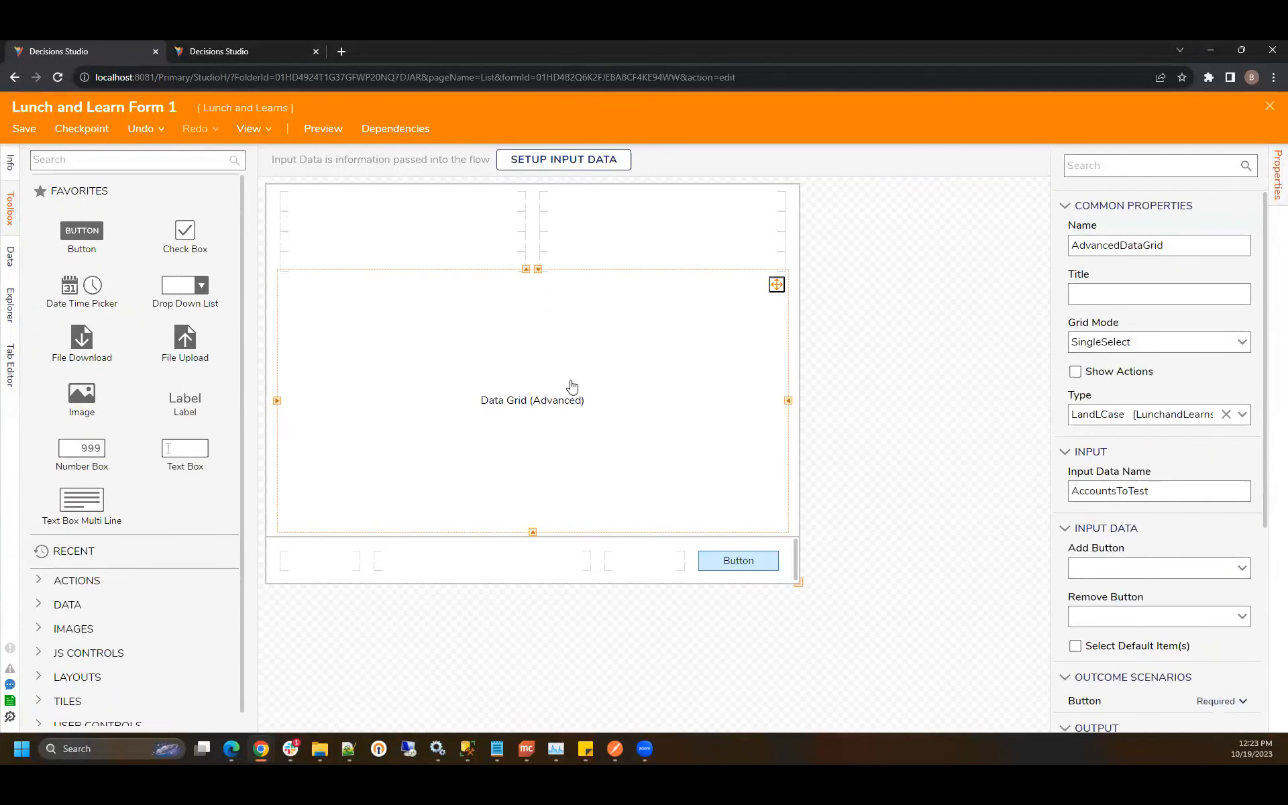
Step: Enable Show Actions for the data grid, save Lunch and Learn Form 1 and return to the flow
{"action": "left_click", "coordinate": [1075, 371]}
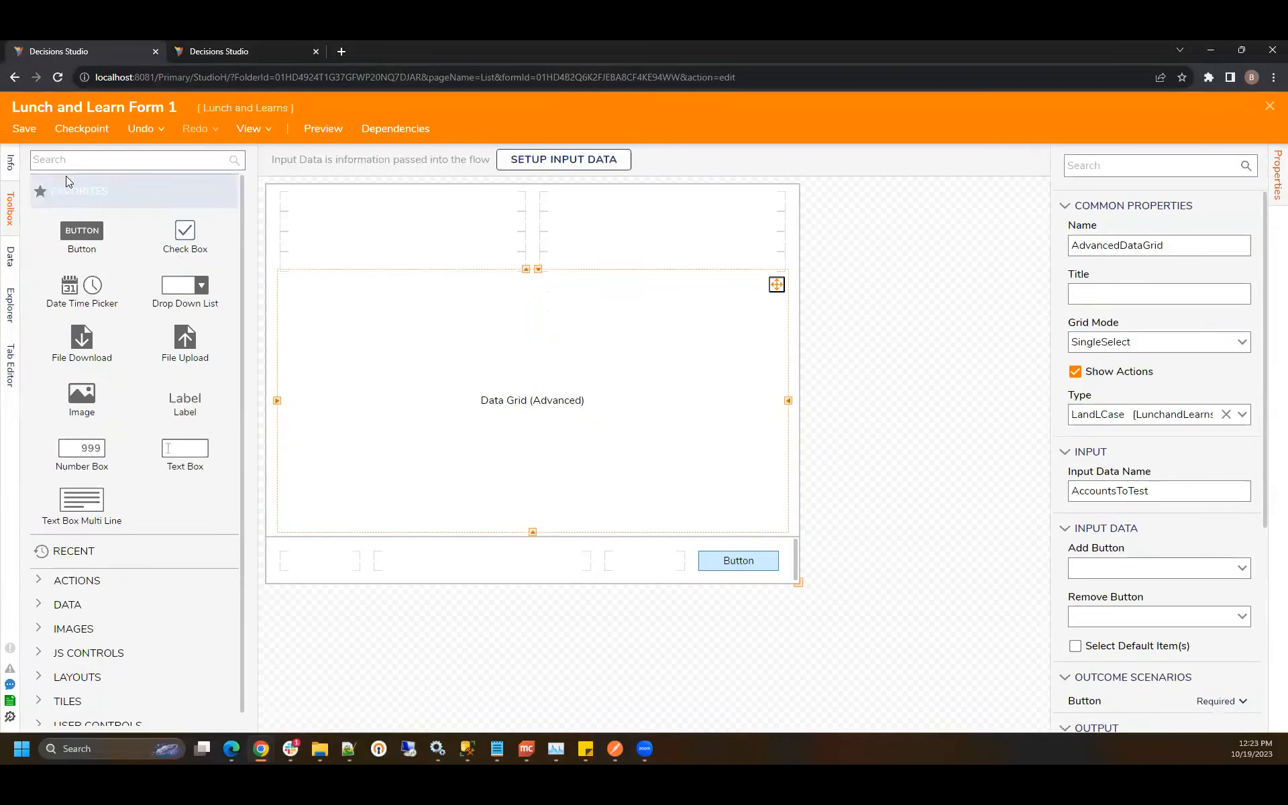
{"action": "left_click", "coordinate": [32, 136]}
{"action": "left_click", "coordinate": [817, 481]}
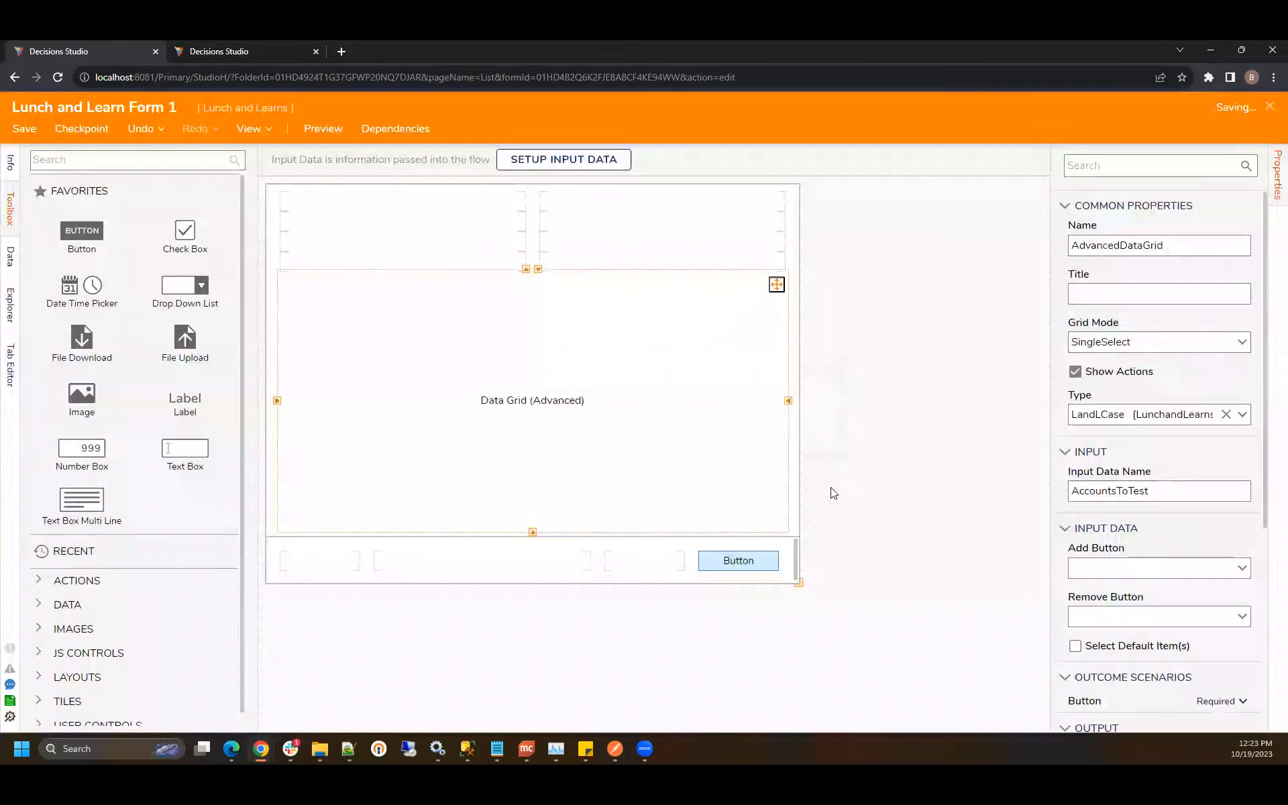
{"action": "left_click", "coordinate": [1270, 106]}
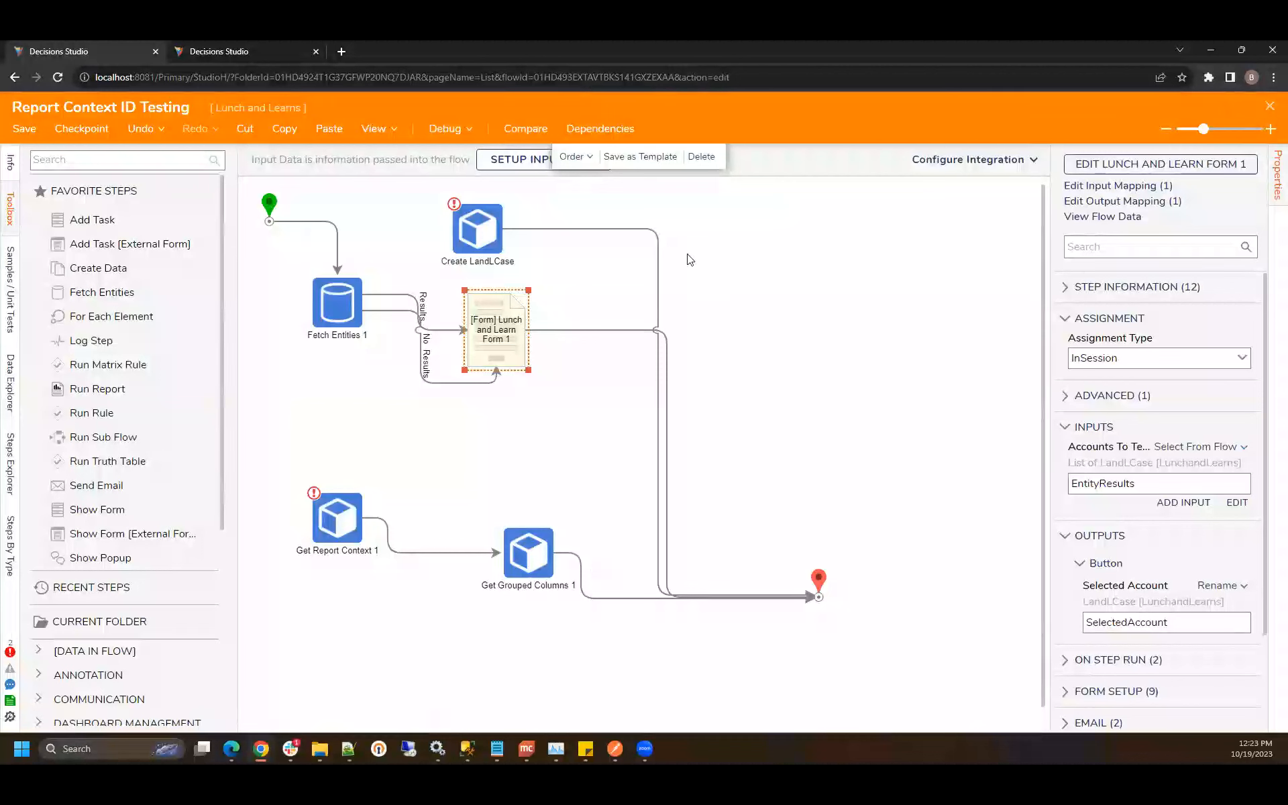
Step: Debug the Report Context ID Testing flow and run UpdateHometown on the third data grid row
{"action": "left_click", "coordinate": [445, 128]}
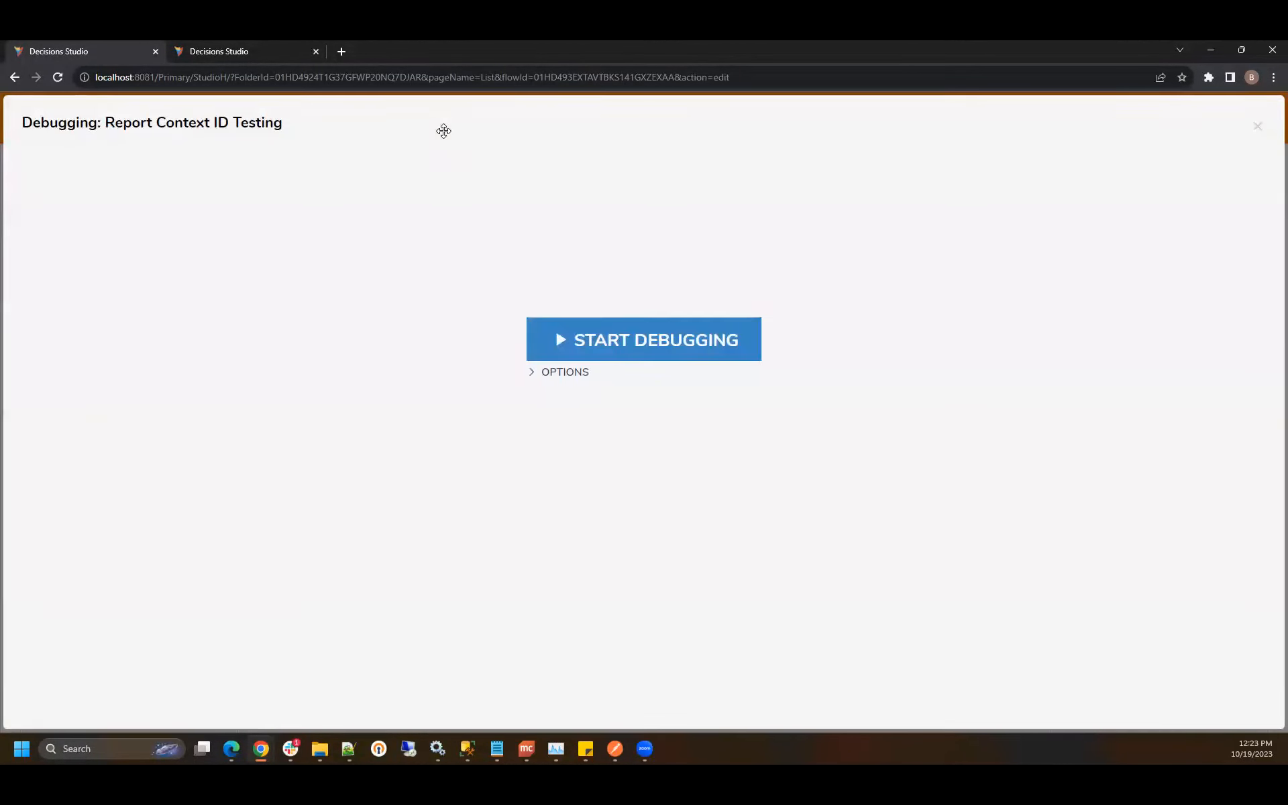
{"action": "left_click", "coordinate": [731, 359]}
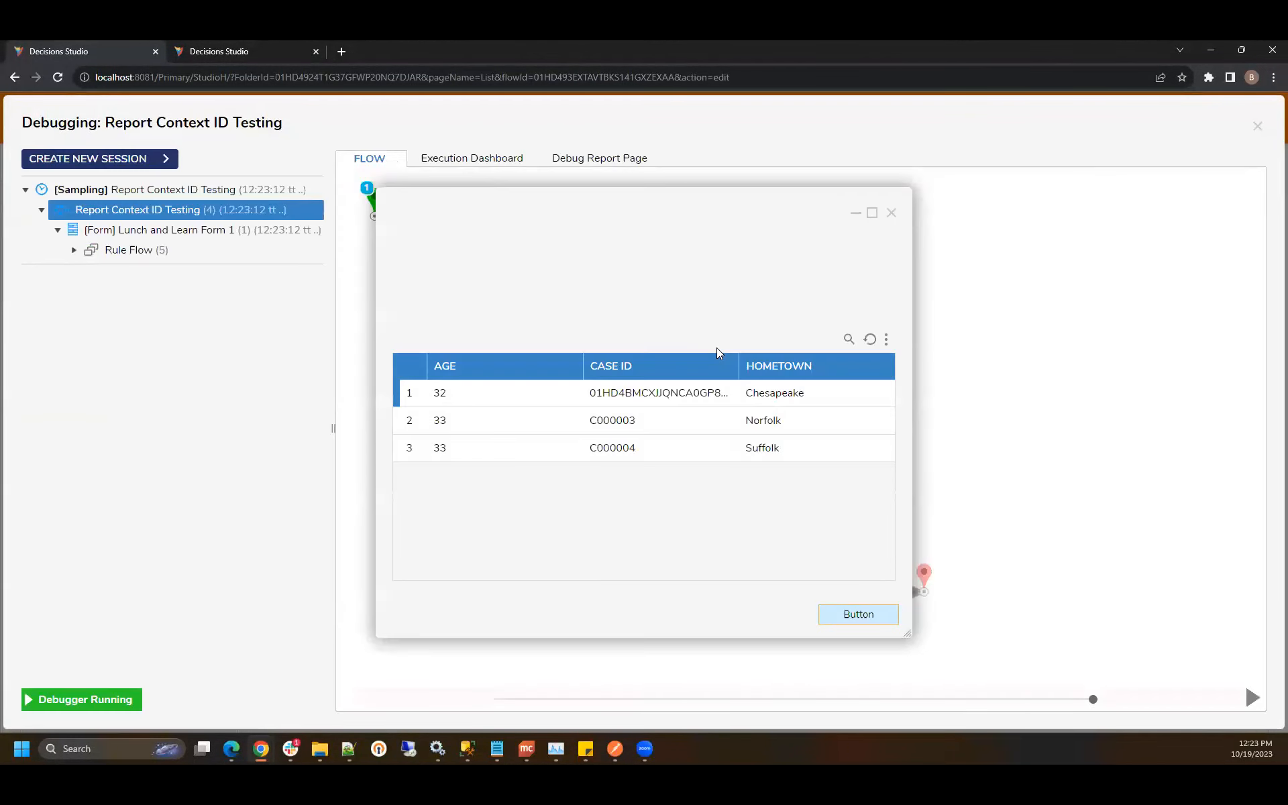
{"action": "right_click", "coordinate": [506, 448]}
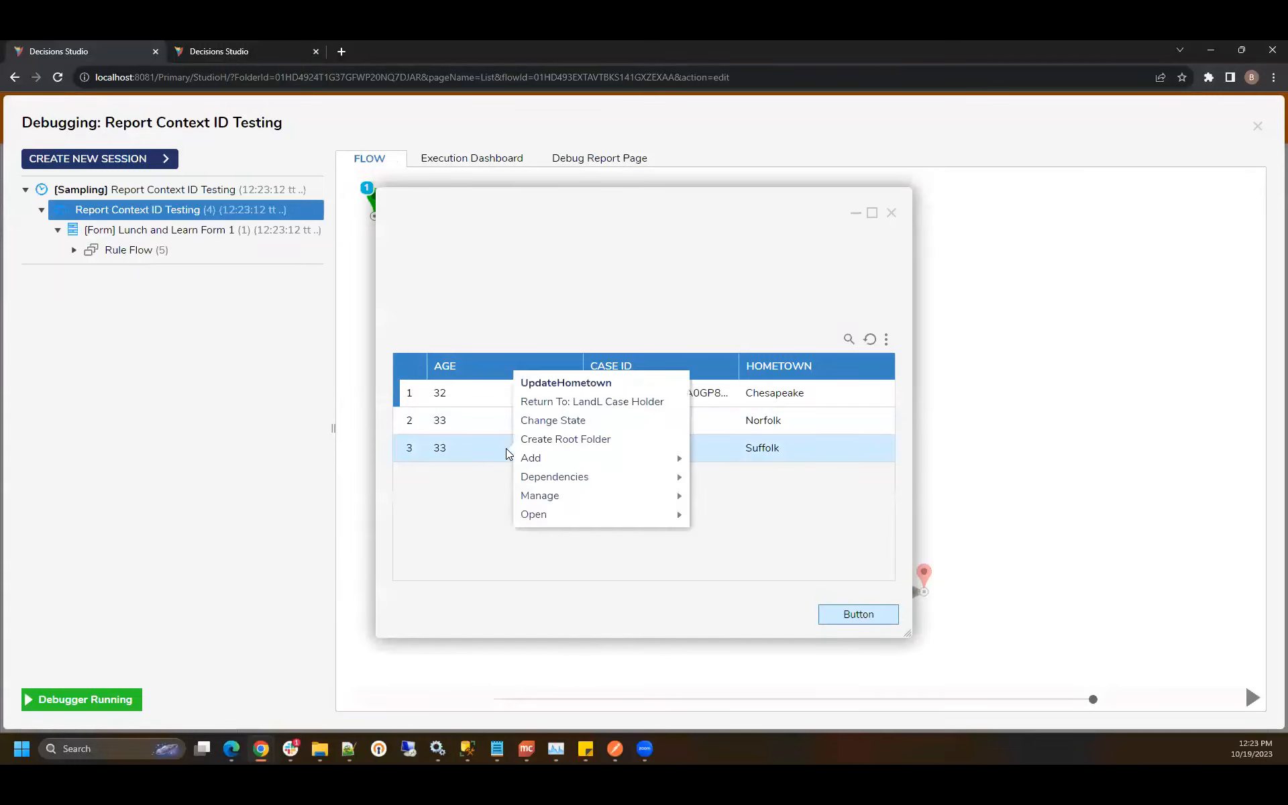
{"action": "left_click", "coordinate": [595, 384]}
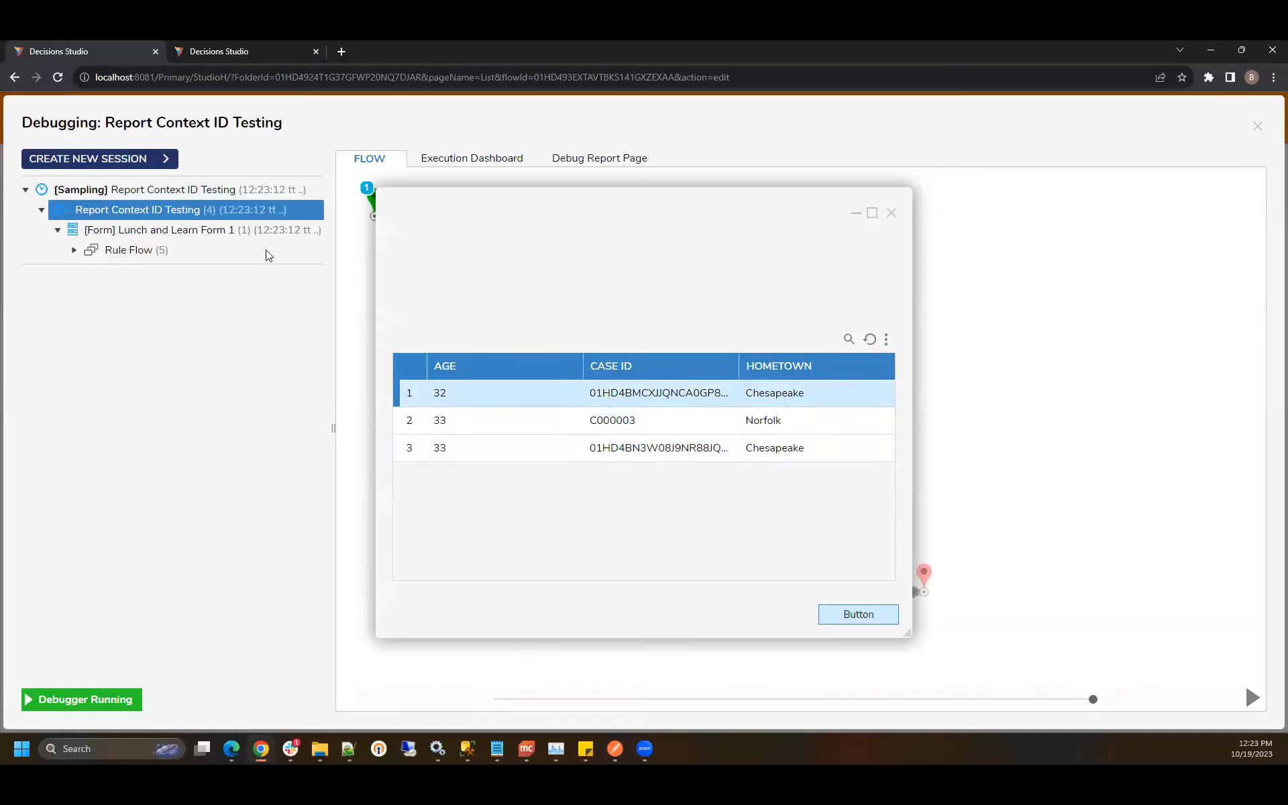
Step: Examine the first Rule Flow run and the form's data grid in the debugger, and close the debugging session
{"action": "left_click", "coordinate": [75, 250]}
{"action": "left_click", "coordinate": [148, 275]}
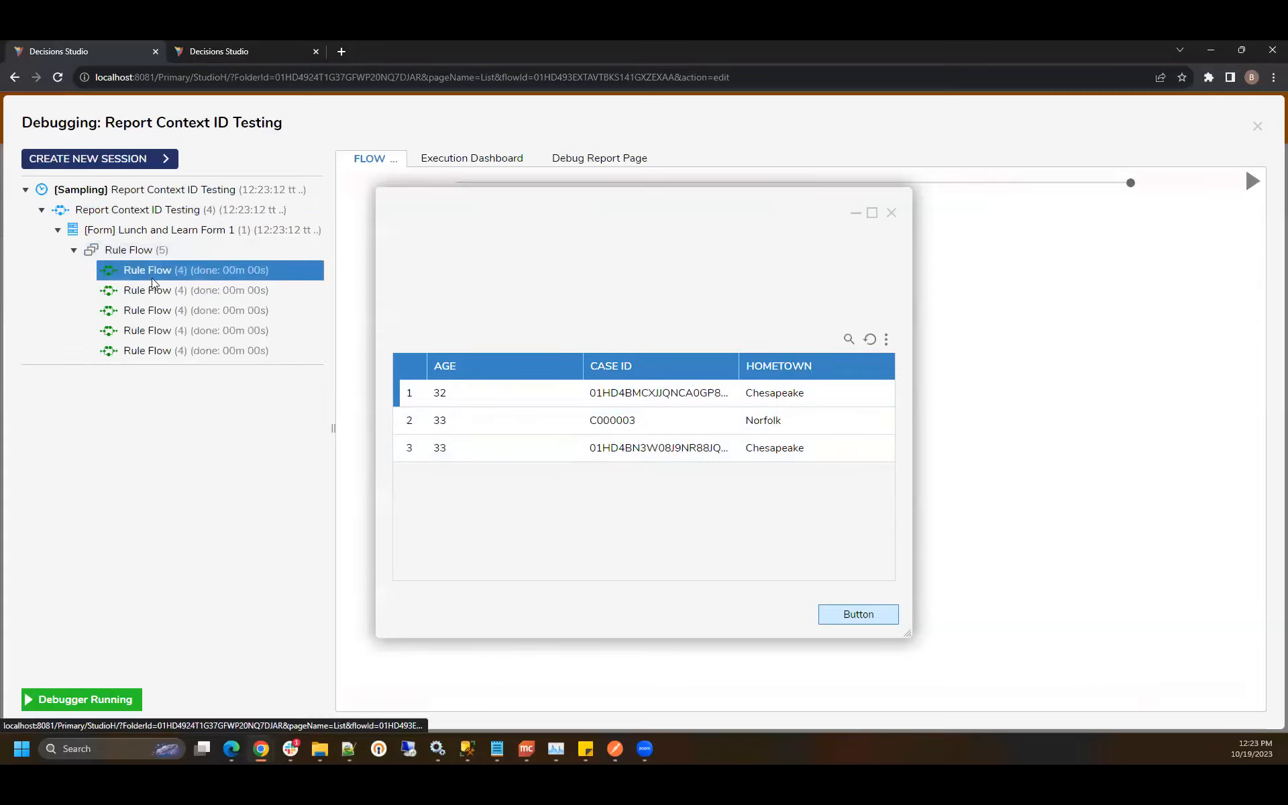
{"action": "left_click", "coordinate": [858, 214]}
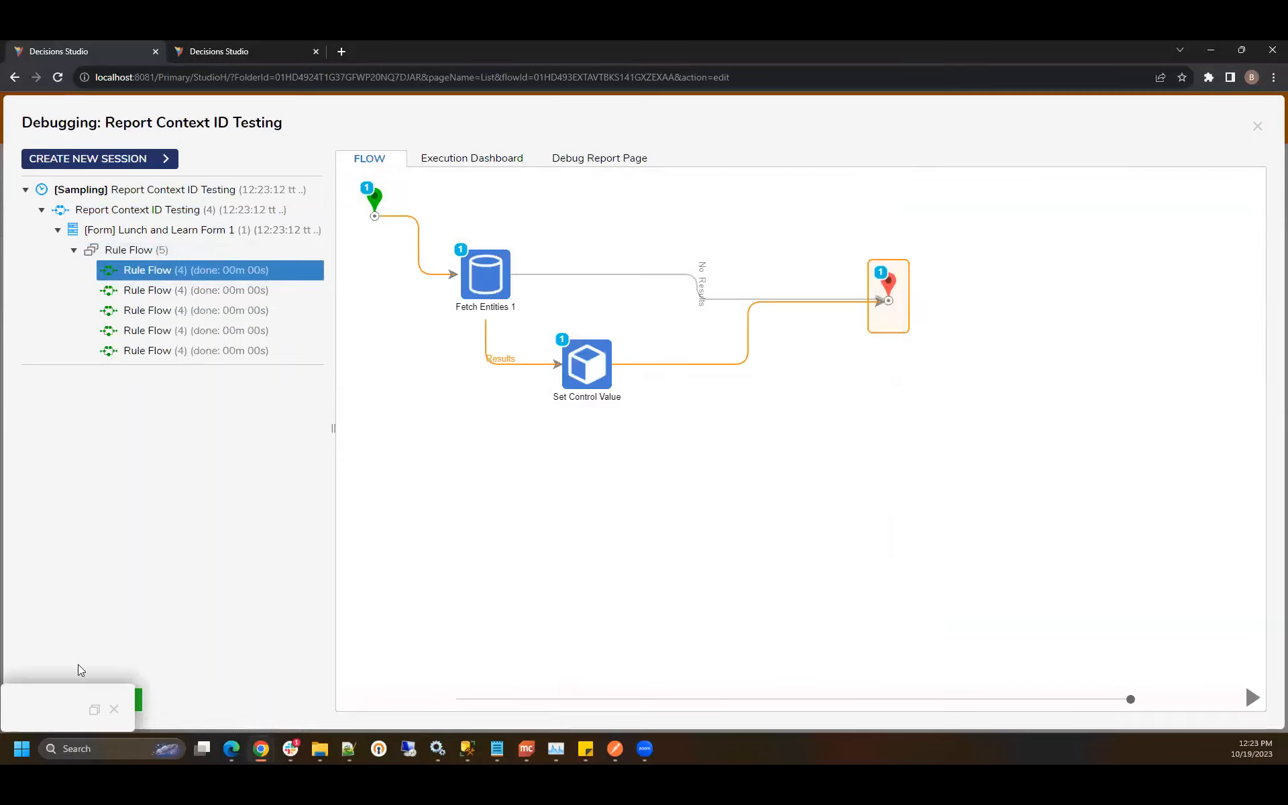
{"action": "left_click", "coordinate": [93, 710]}
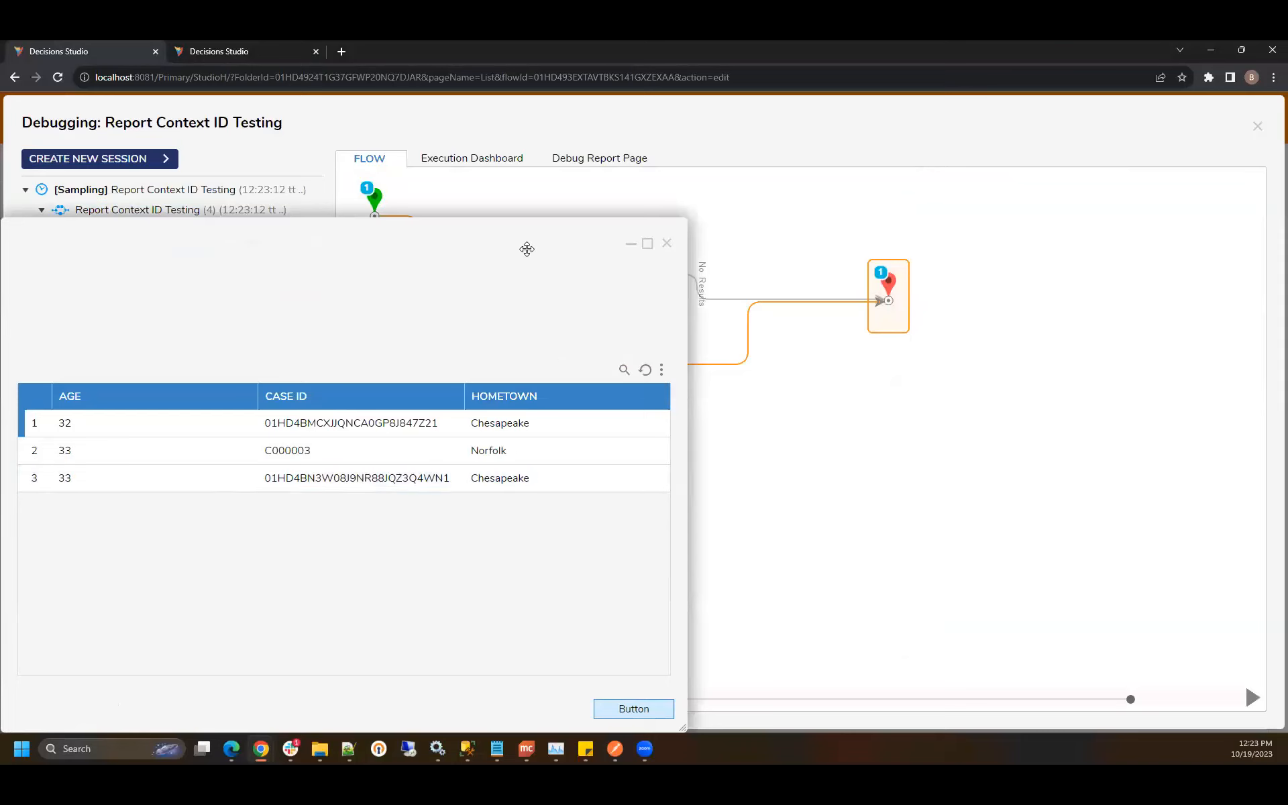
{"action": "left_click_drag", "start_coordinate": [526, 247], "coordinate": [765, 207]}
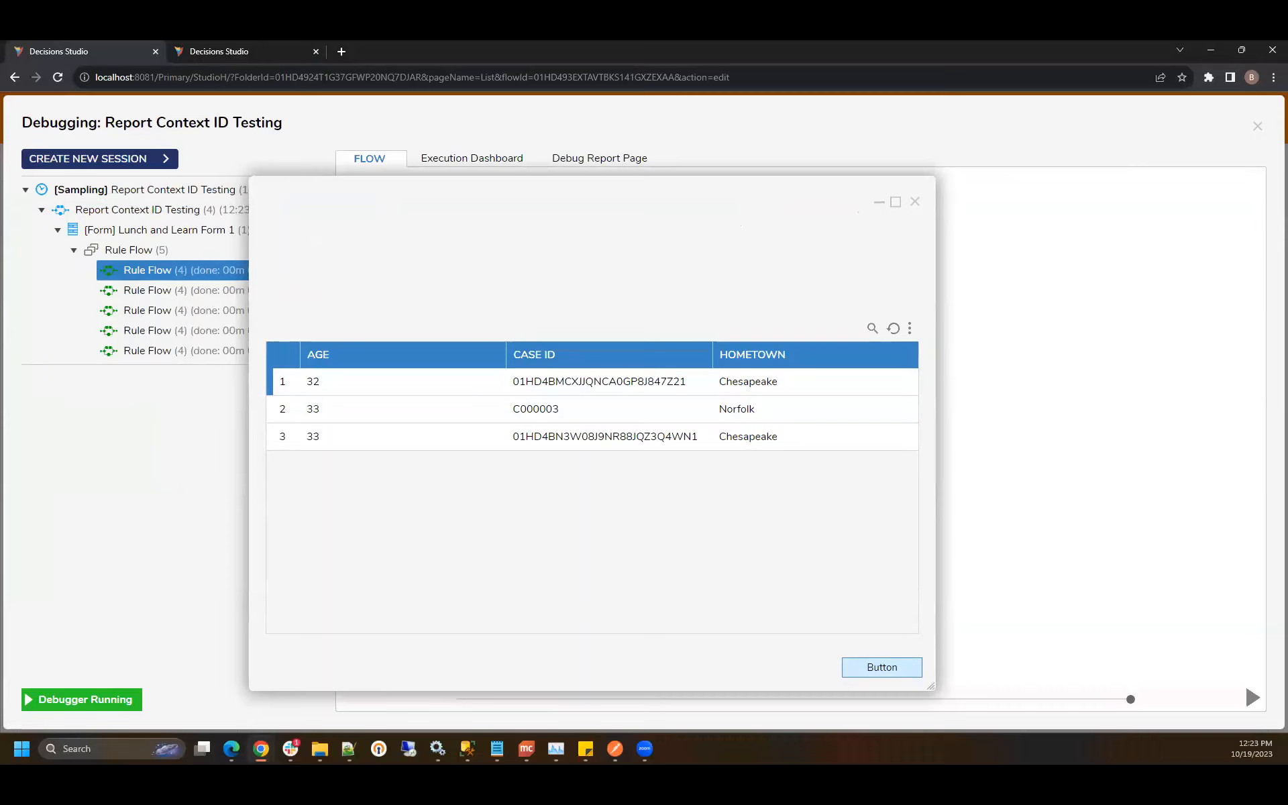
{"action": "left_click", "coordinate": [879, 202]}
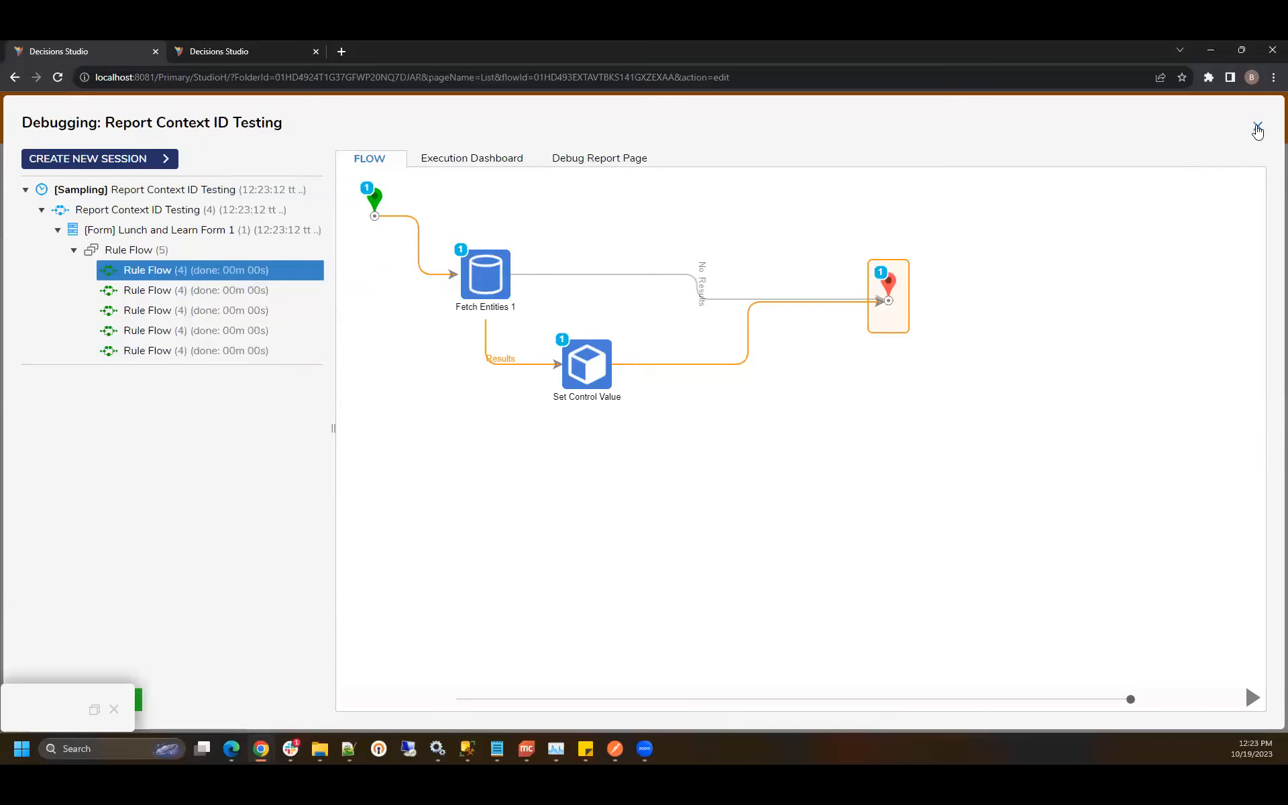
{"action": "left_click", "coordinate": [1258, 128]}
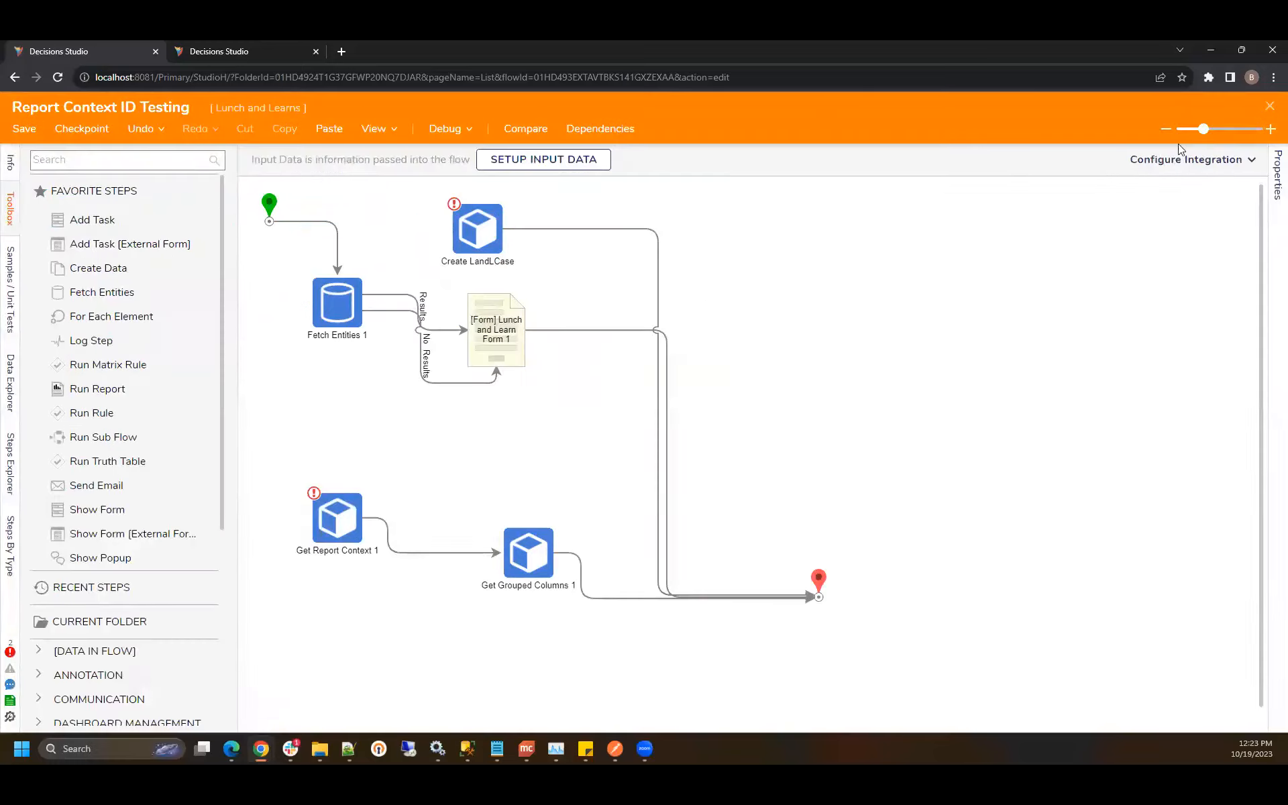
Step: Review the RefreshAccounts active form flow's triggers and run options in Lunch and Learn Form 1
{"action": "left_click", "coordinate": [494, 332]}
{"action": "left_click", "coordinate": [1130, 167]}
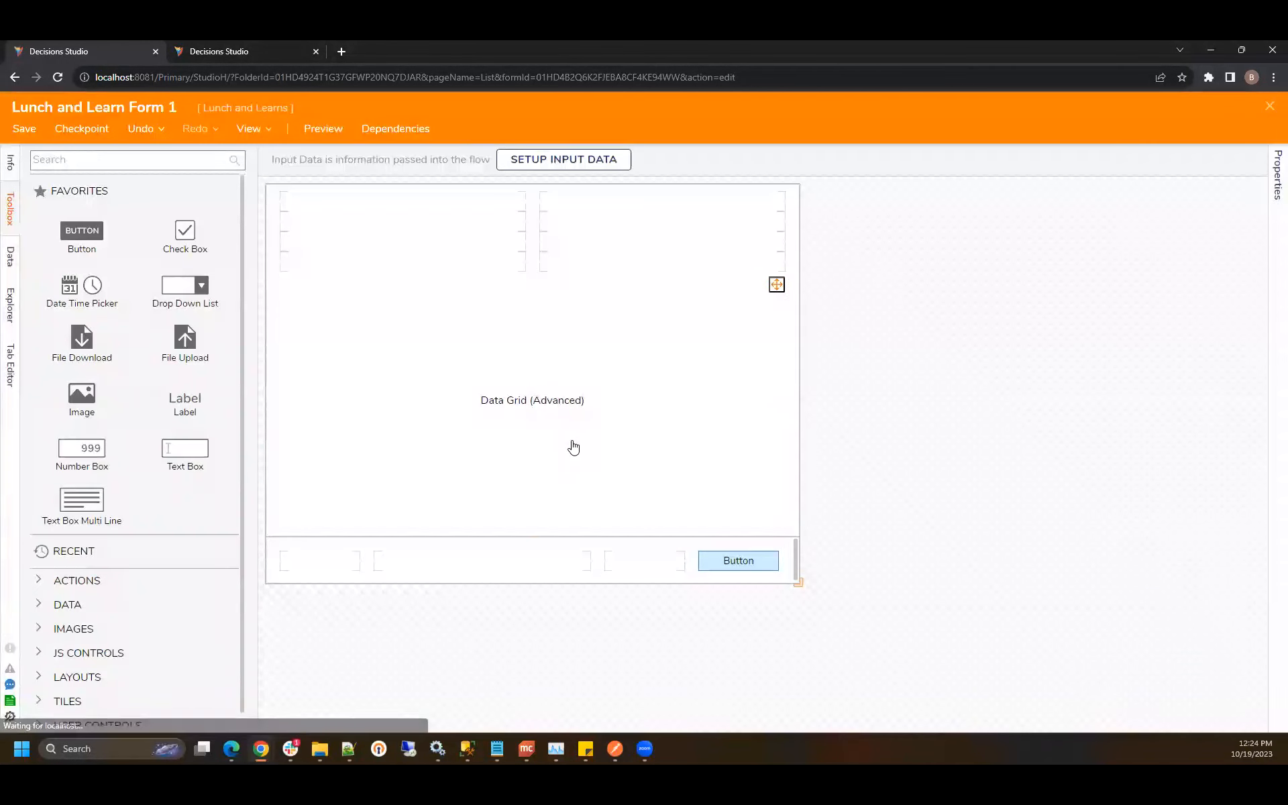
{"action": "left_click", "coordinate": [574, 448]}
{"action": "left_click", "coordinate": [1039, 487]}
{"action": "scroll", "coordinate": [1116, 489], "scroll_direction": "down", "scroll_amount": 4}
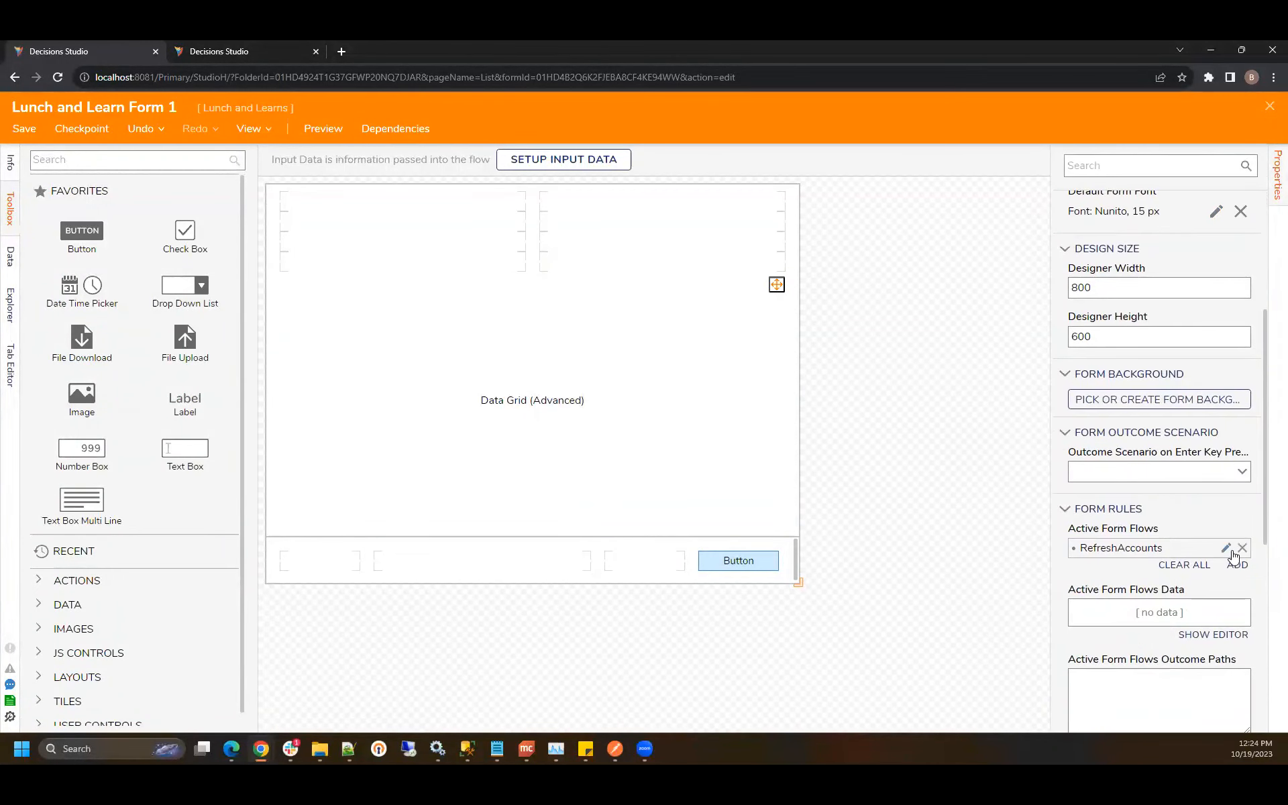
{"action": "left_click", "coordinate": [1227, 548]}
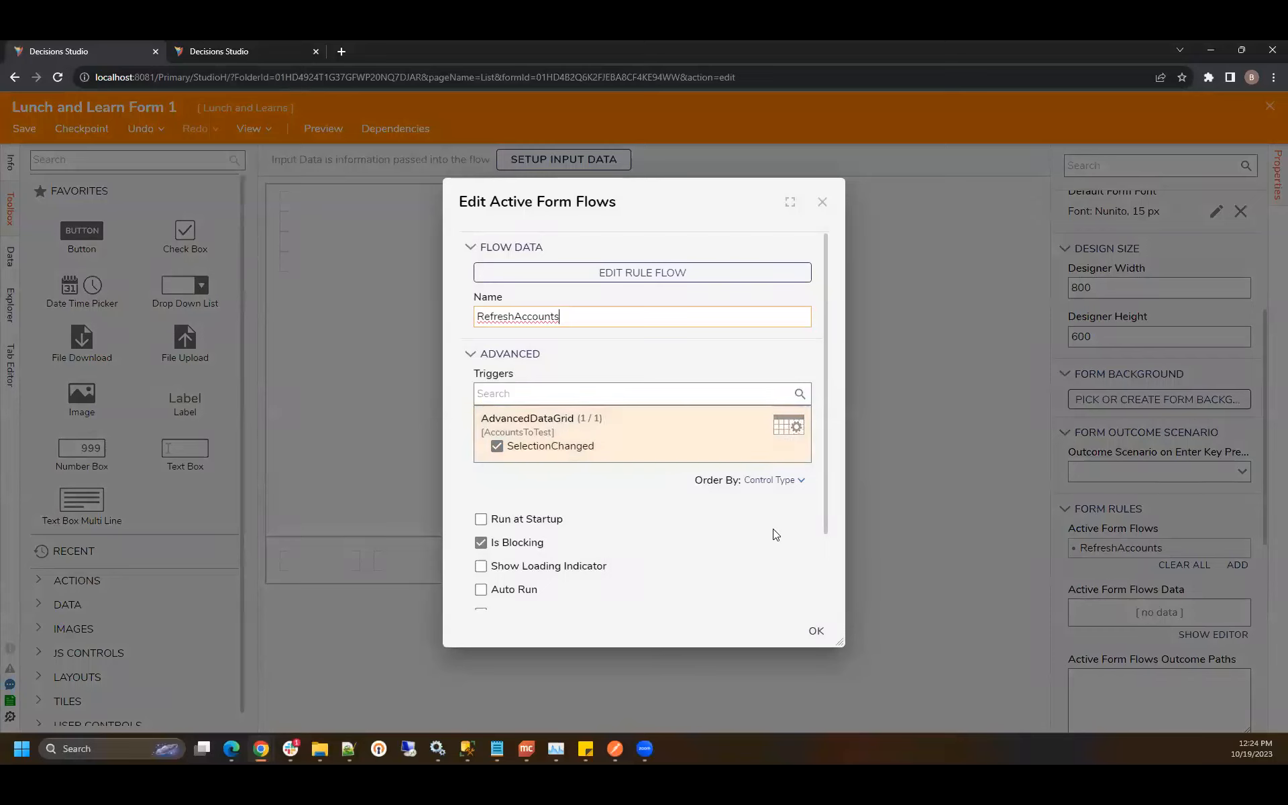
{"action": "left_click", "coordinate": [807, 631]}
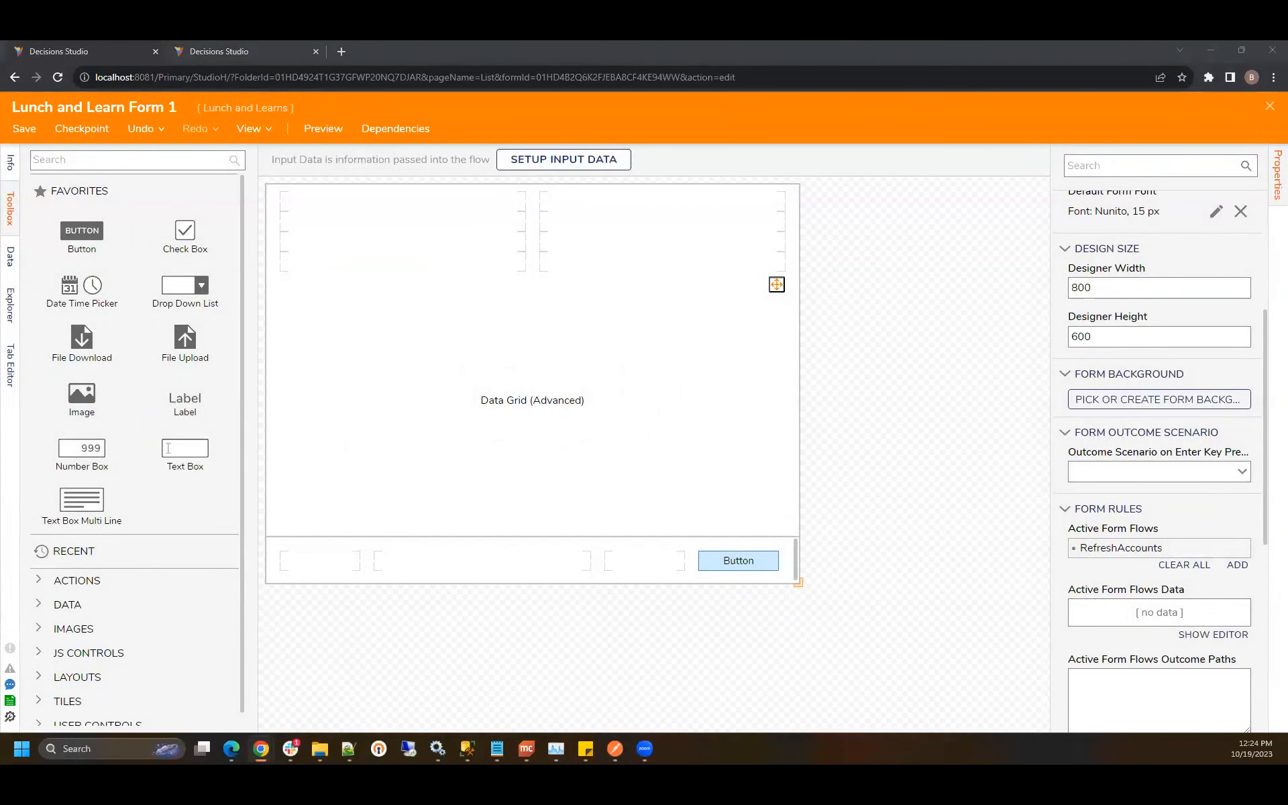
Step: Save and close Lunch and Learn Form 1, then close the Report Context ID Testing flow with its changes saved
{"action": "left_click", "coordinate": [27, 128]}
{"action": "left_click", "coordinate": [819, 482]}
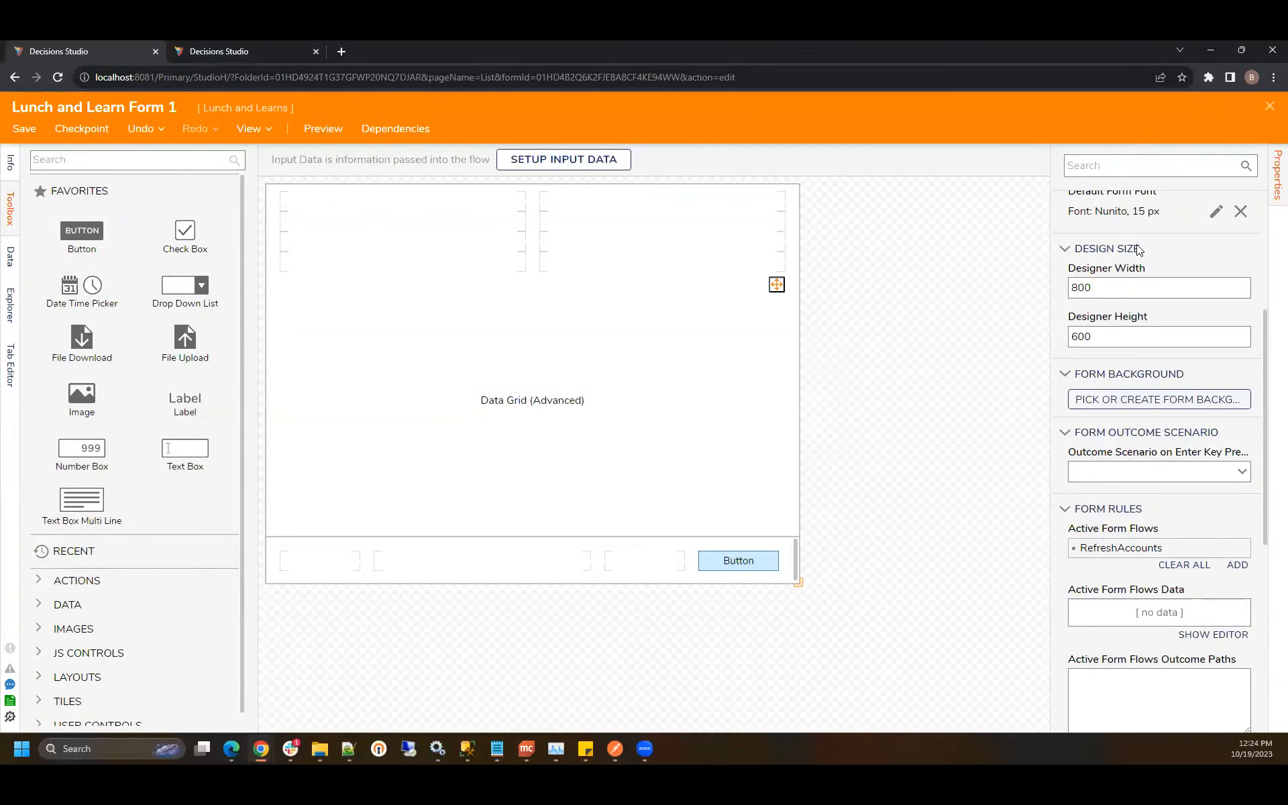
{"action": "left_click", "coordinate": [1270, 106]}
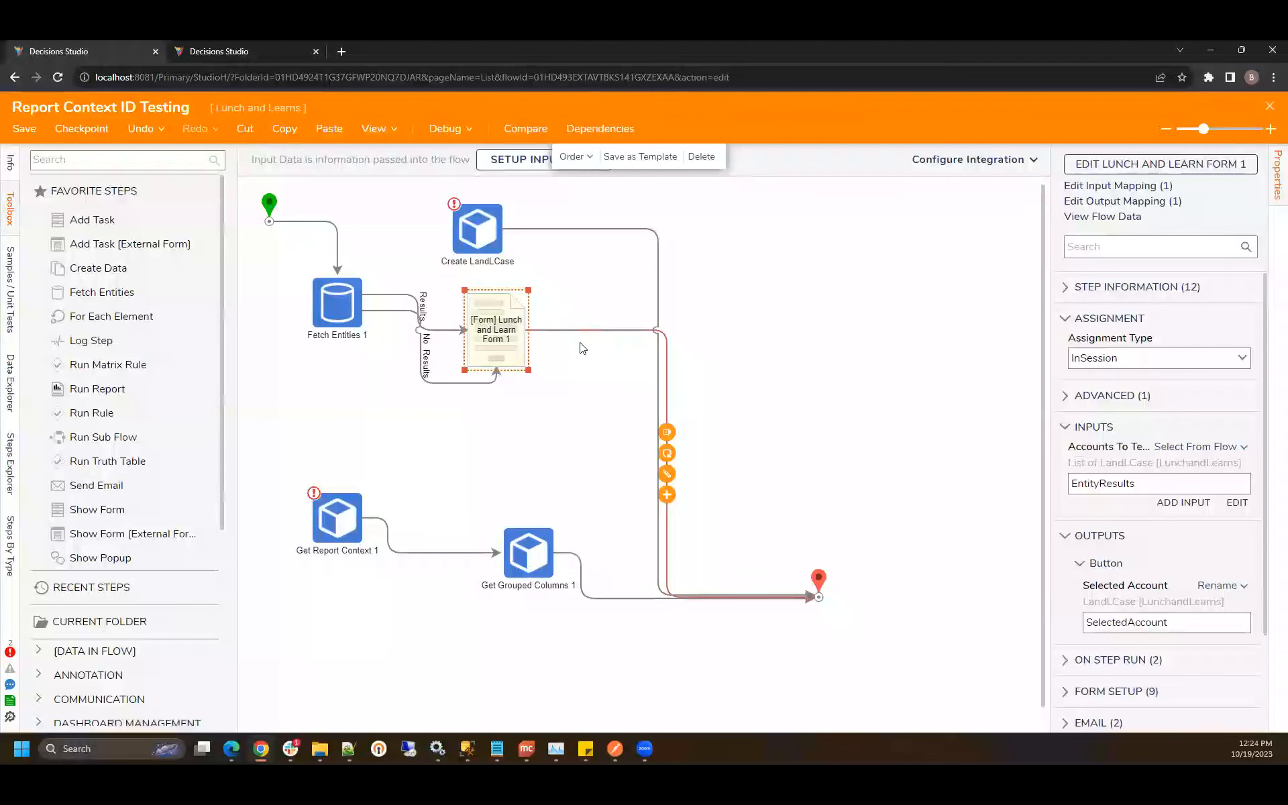
{"action": "left_click", "coordinate": [1270, 106]}
{"action": "left_click", "coordinate": [816, 488]}
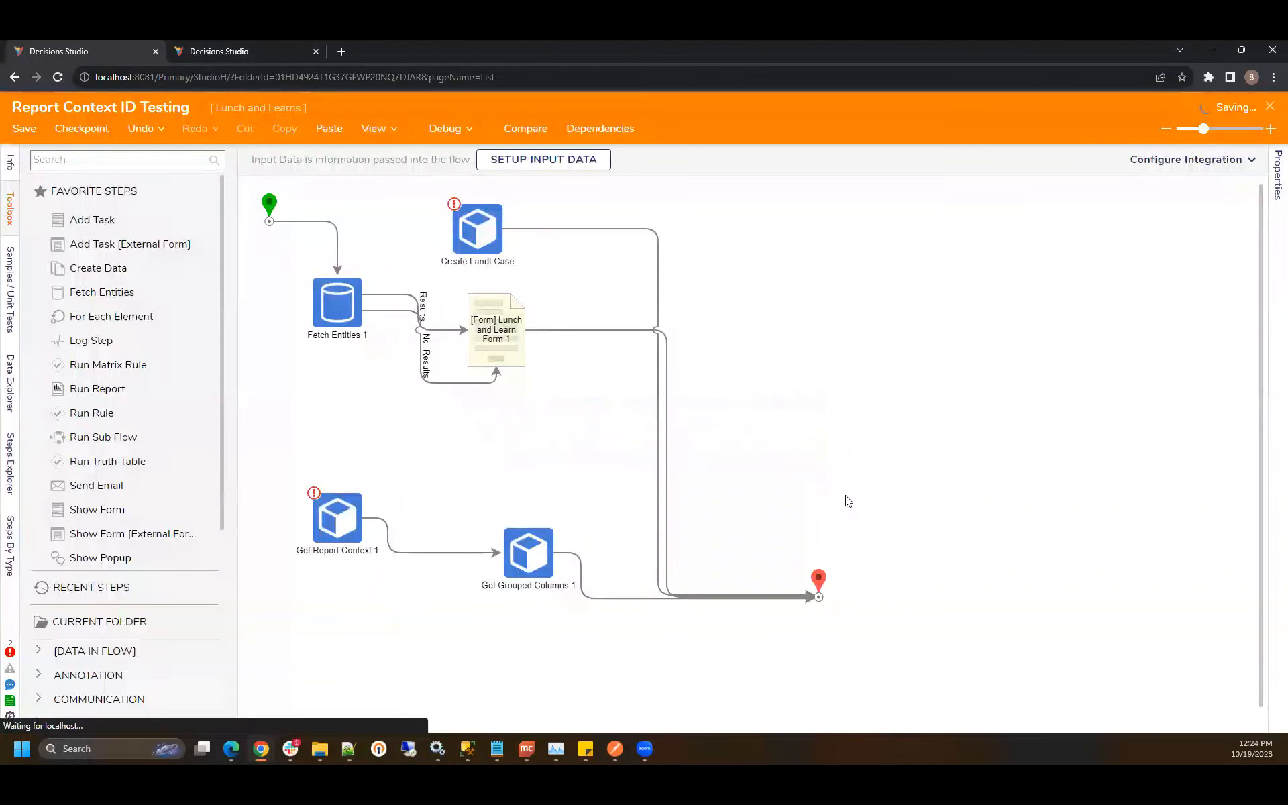
Step: Create a new flow in the My Apps folder, close its designer and display the folder's list of designer items
{"action": "left_click", "coordinate": [135, 272]}
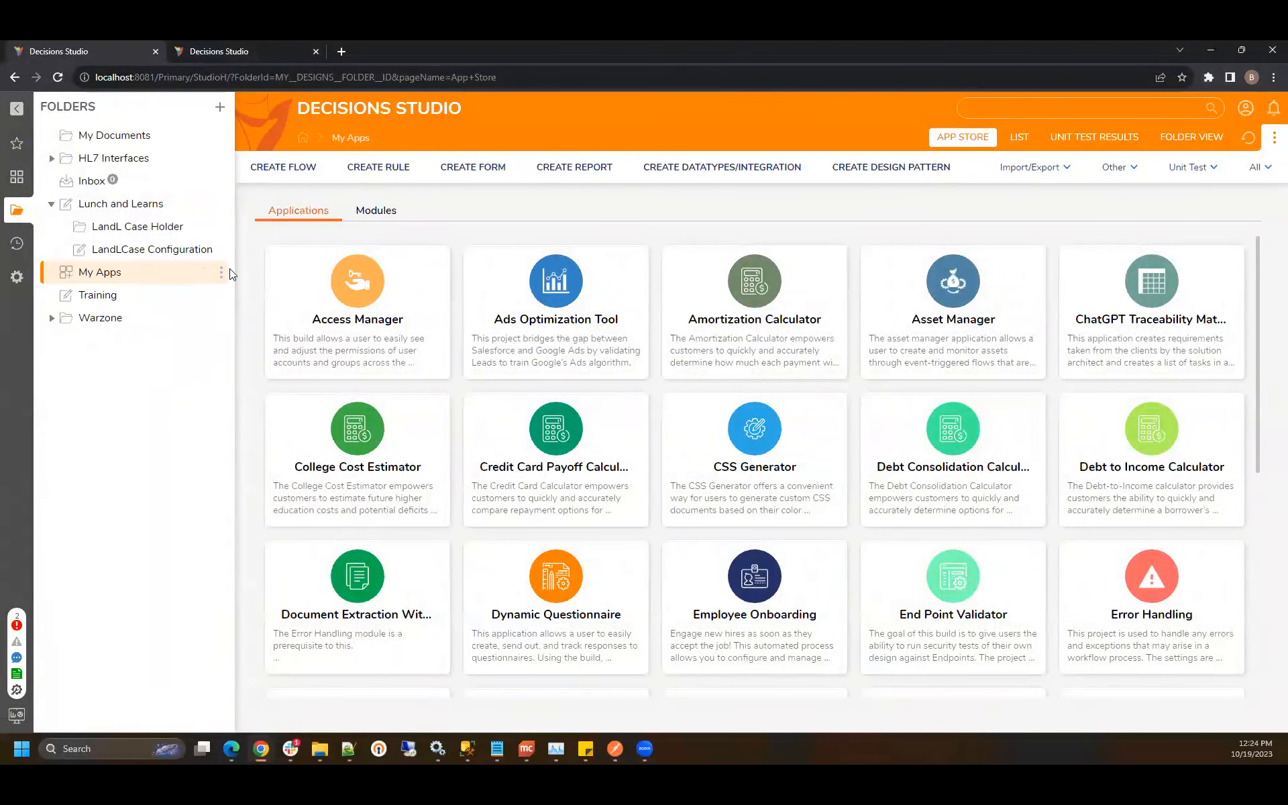
{"action": "left_click", "coordinate": [310, 167]}
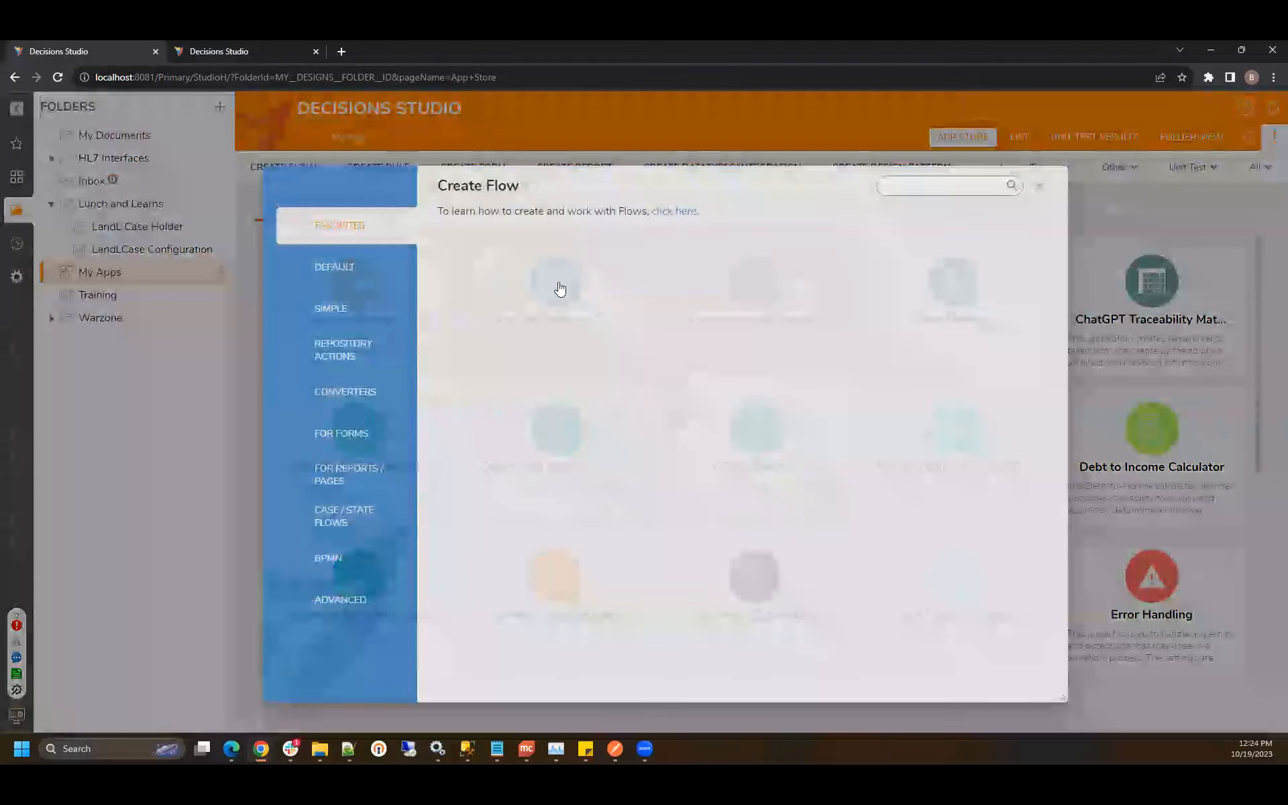
{"action": "left_click", "coordinate": [767, 314]}
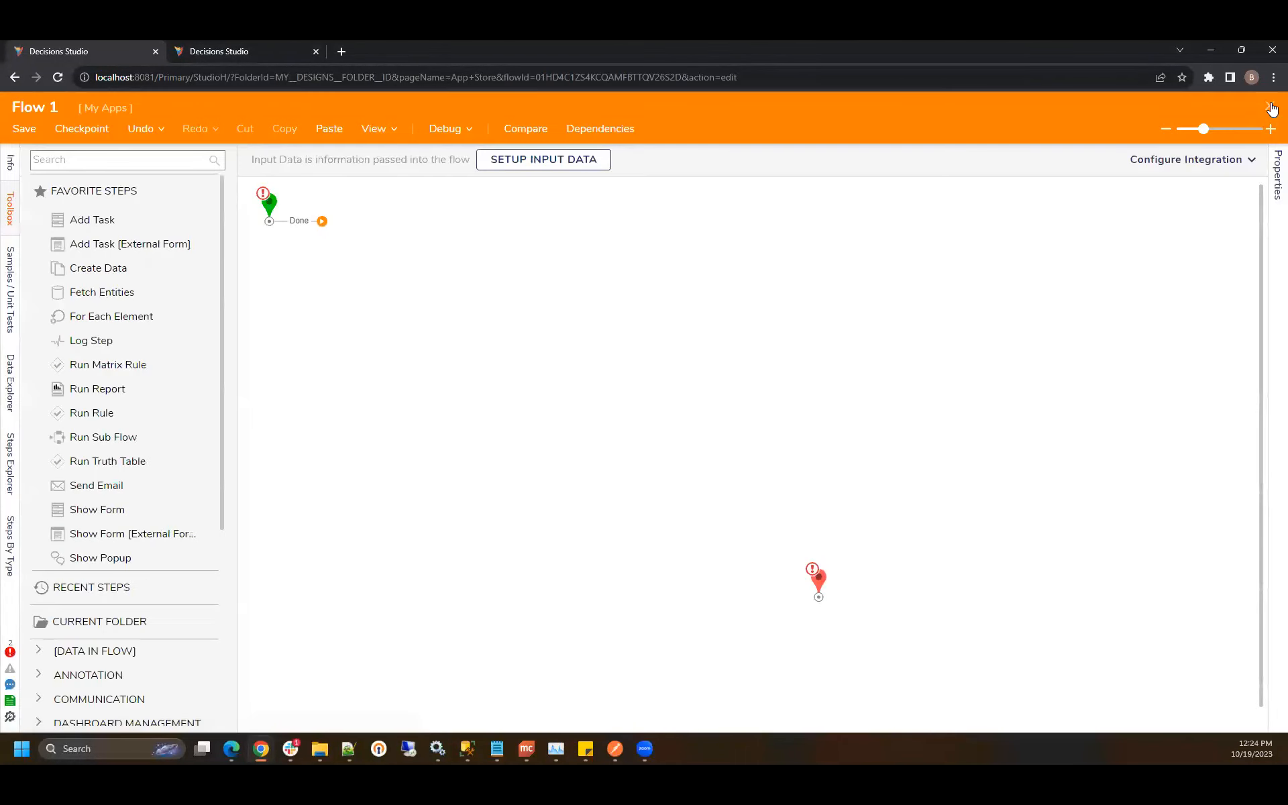
{"action": "left_click", "coordinate": [1270, 106]}
{"action": "left_click", "coordinate": [1019, 136]}
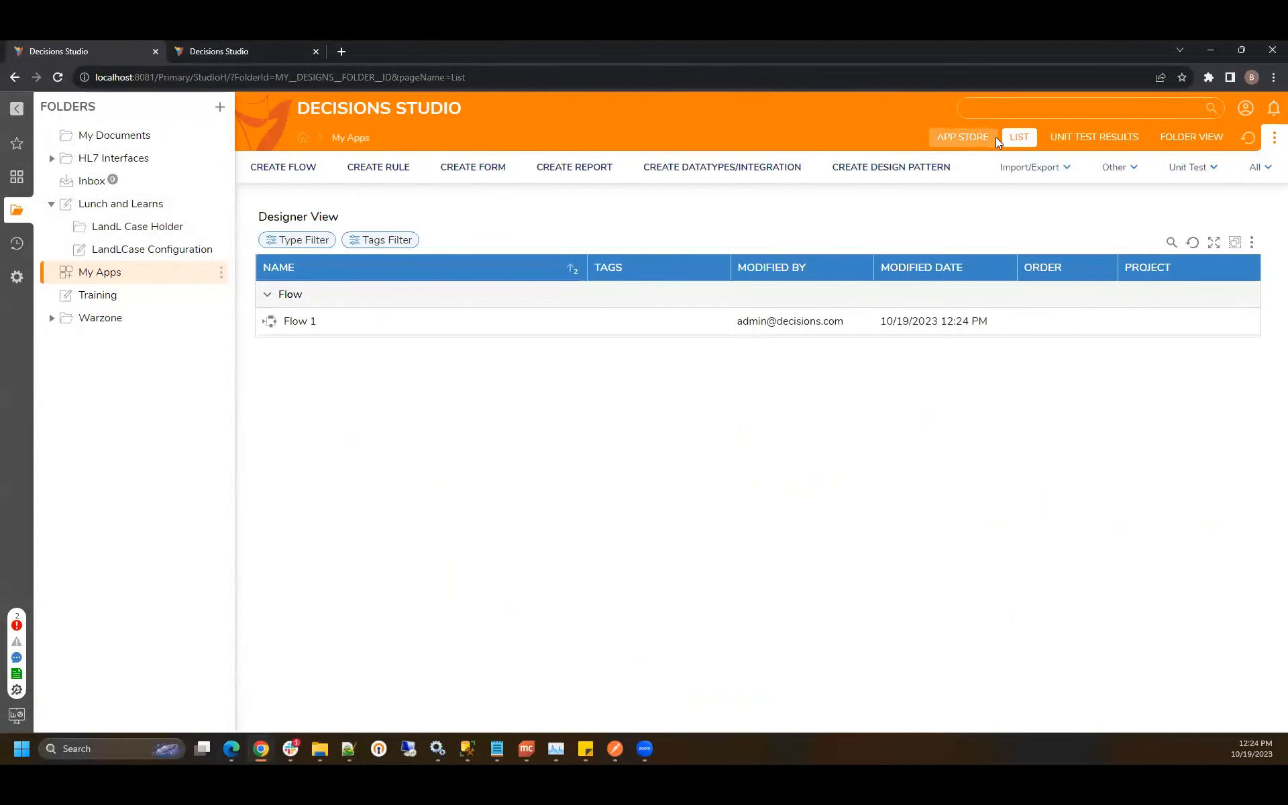
Step: Install the Access Manager application from the My Apps App Store with the new app name Access Manager
{"action": "left_click", "coordinate": [972, 138]}
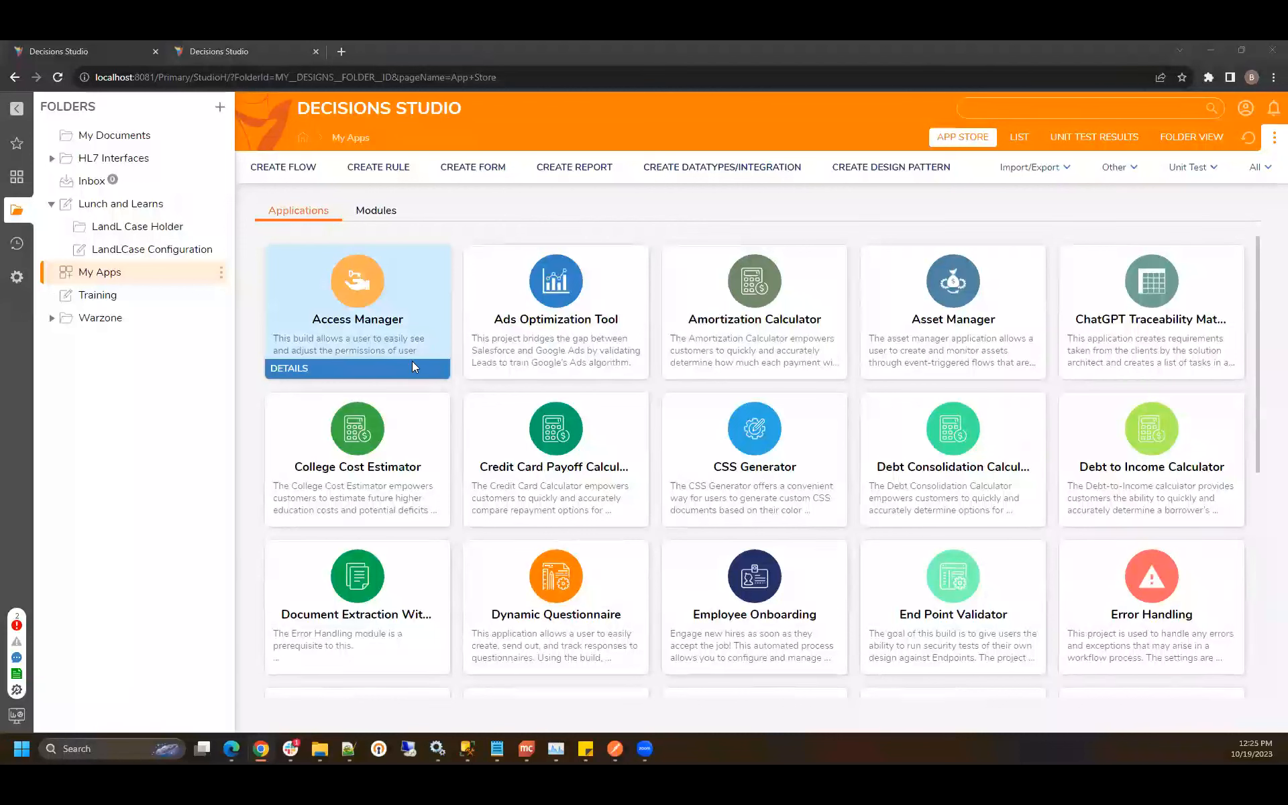
{"action": "left_click", "coordinate": [286, 370]}
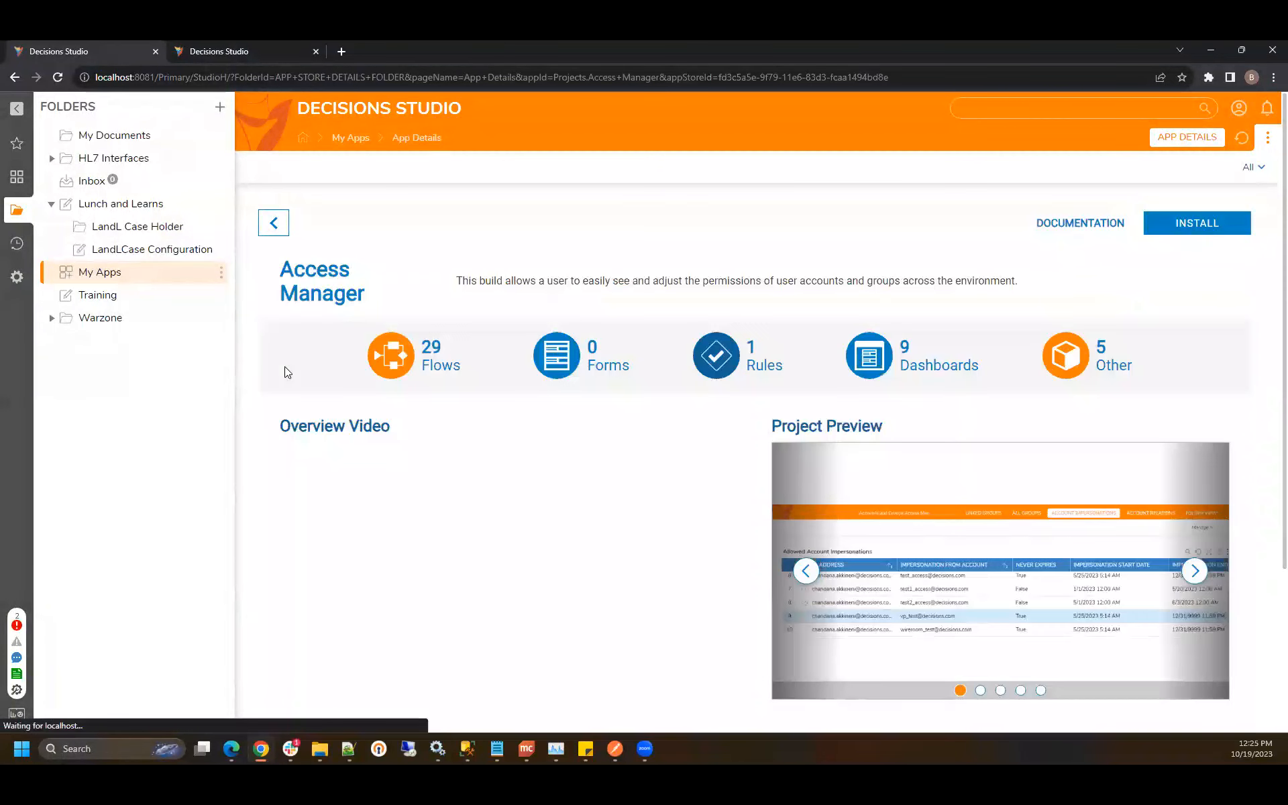
{"action": "left_click", "coordinate": [1193, 226]}
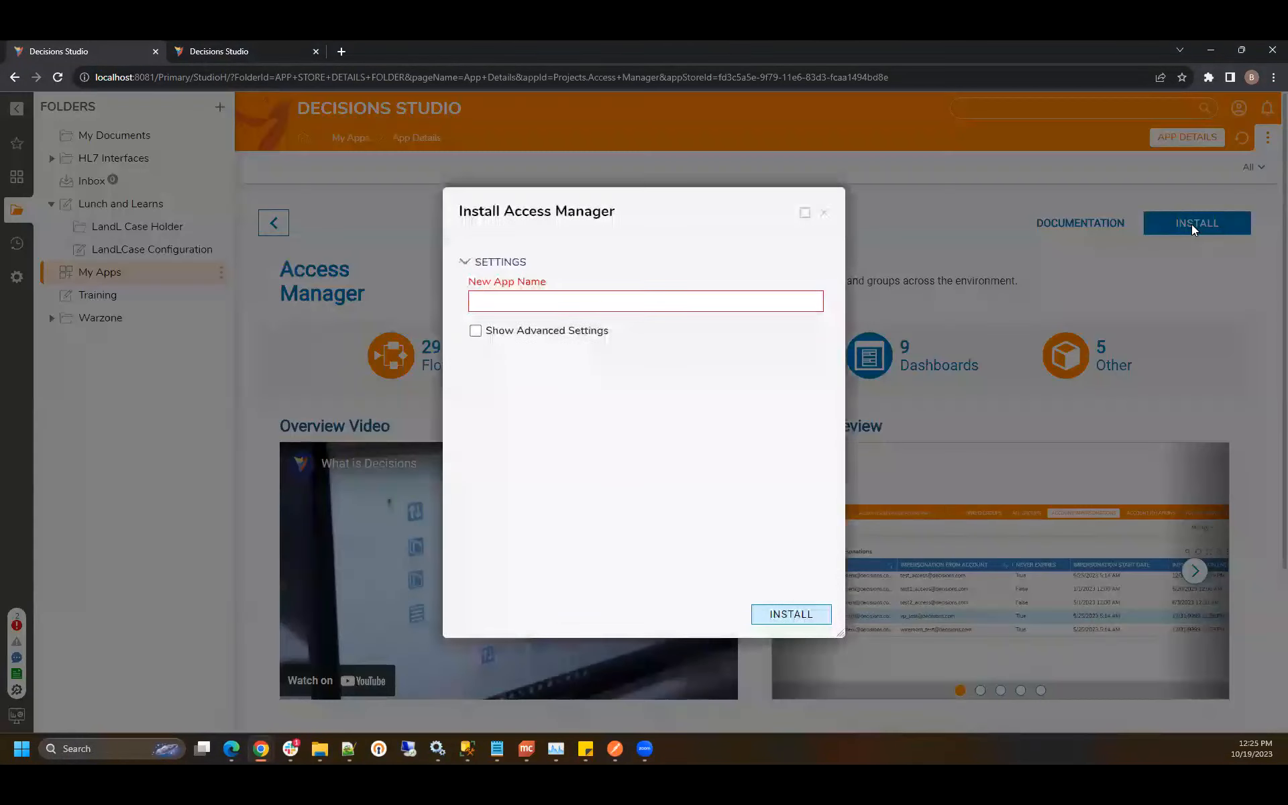
{"action": "left_click", "coordinate": [749, 300]}
{"action": "type", "text": "Access Manager"}
{"action": "left_click", "coordinate": [782, 614]}
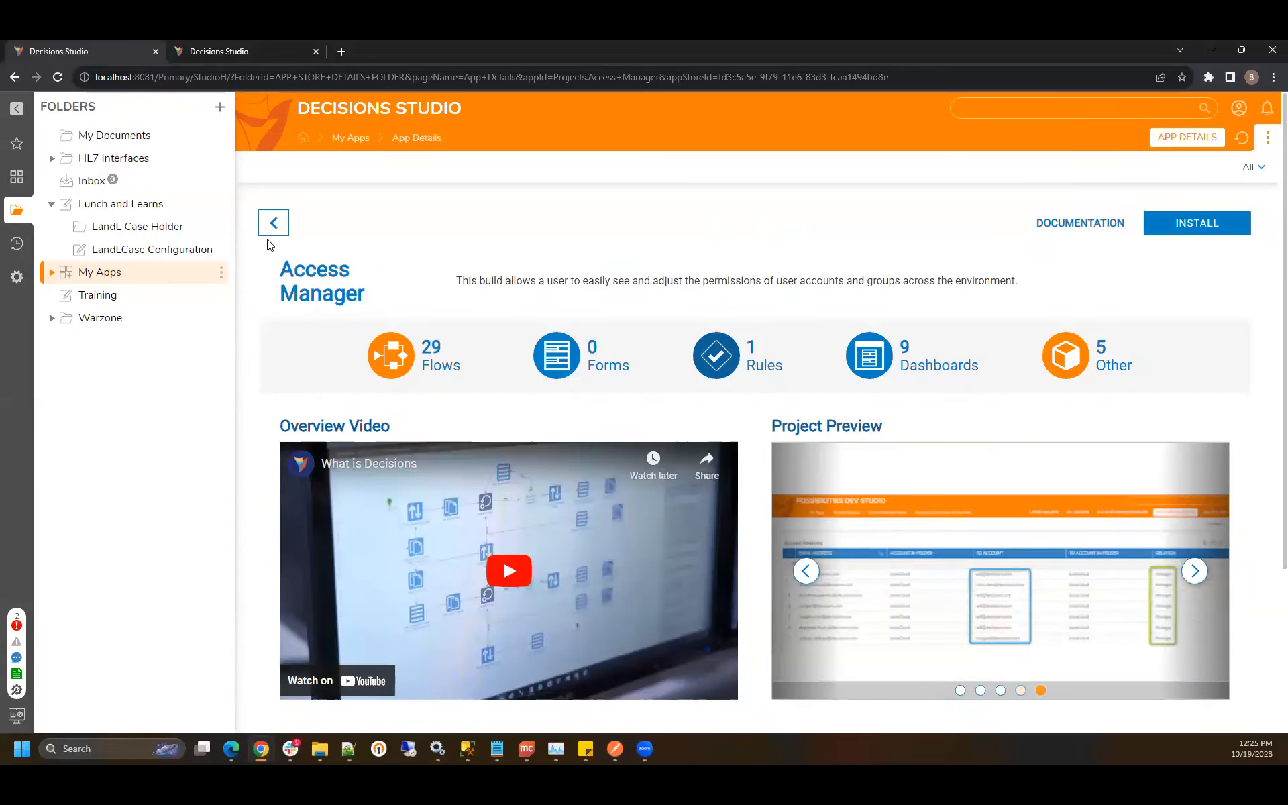
Step: Open the installed Access Manager folder under My Apps, and return to the App Store to browse its applications
{"action": "left_click", "coordinate": [56, 273]}
{"action": "left_click", "coordinate": [132, 296]}
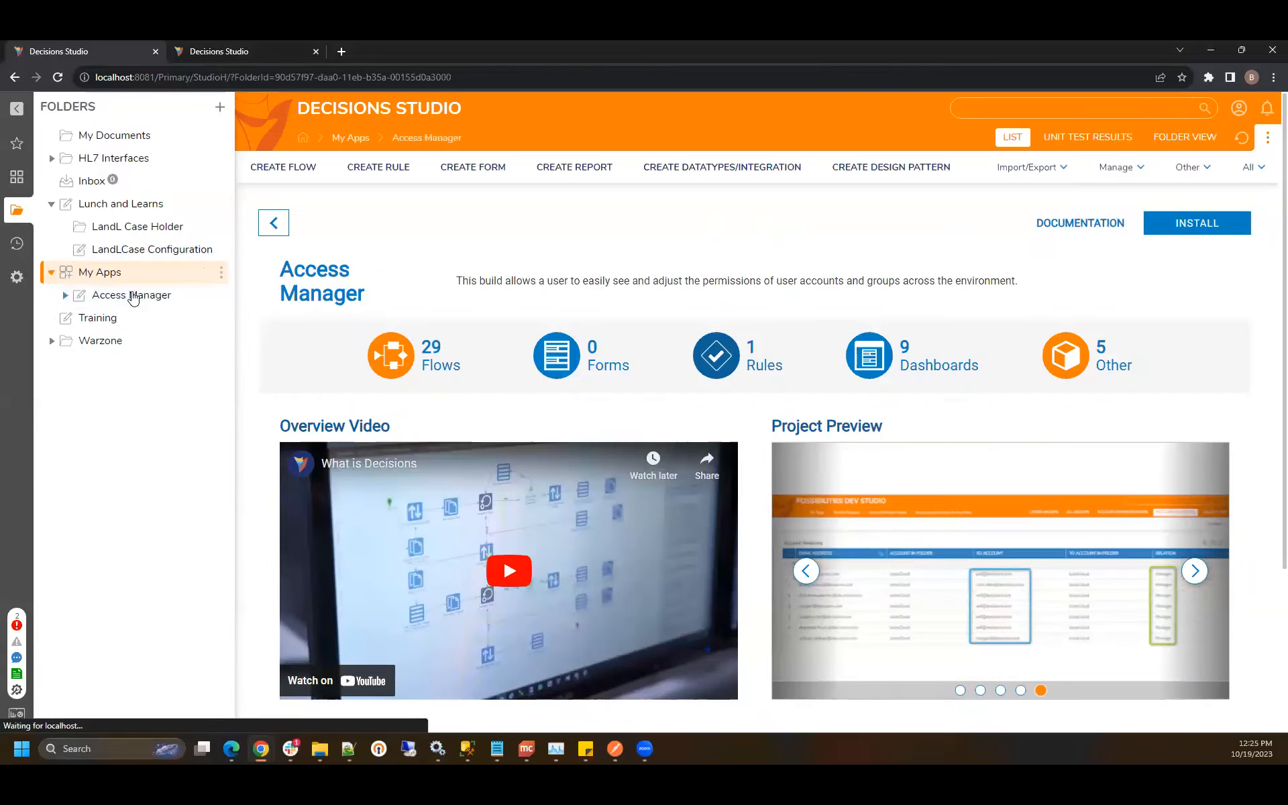
{"action": "left_click", "coordinate": [99, 271]}
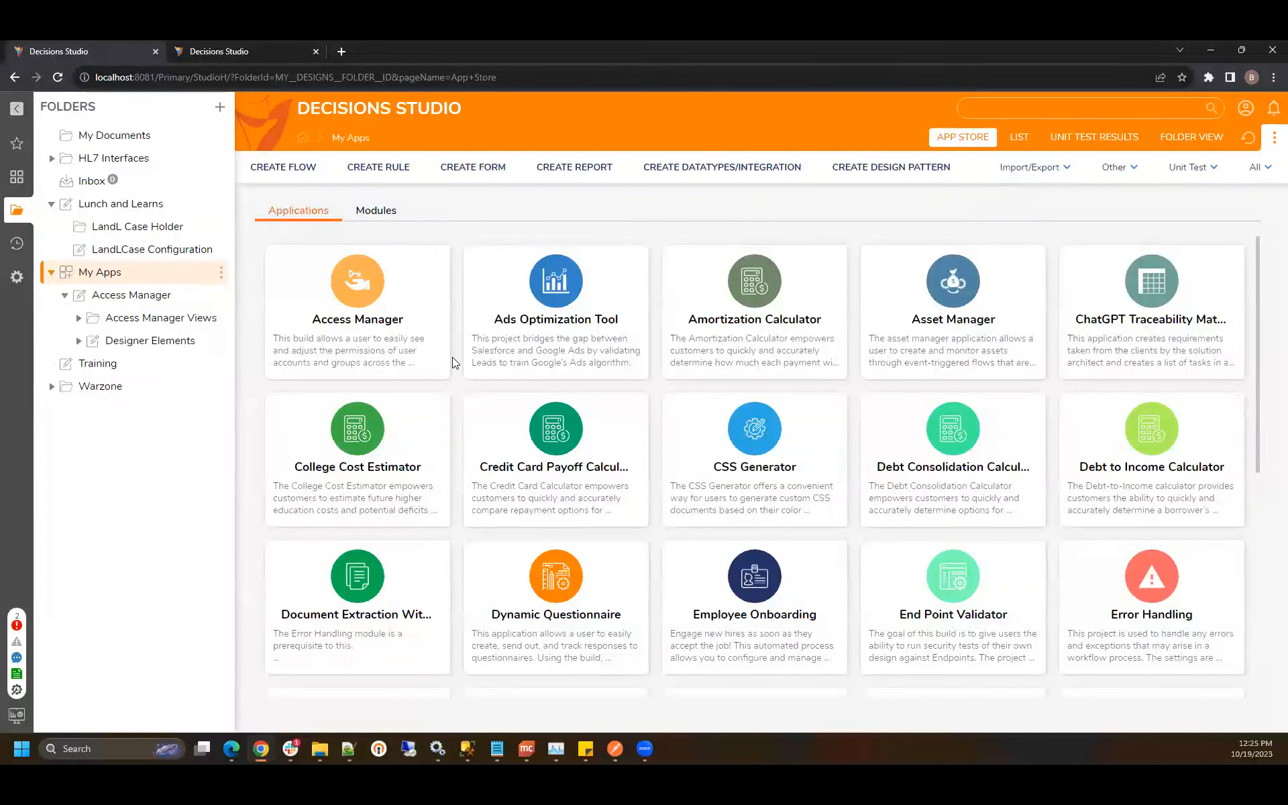
{"action": "scroll", "coordinate": [479, 403], "scroll_direction": "down", "scroll_amount": 7}
{"action": "scroll", "coordinate": [478, 395], "scroll_direction": "up", "scroll_amount": 7}
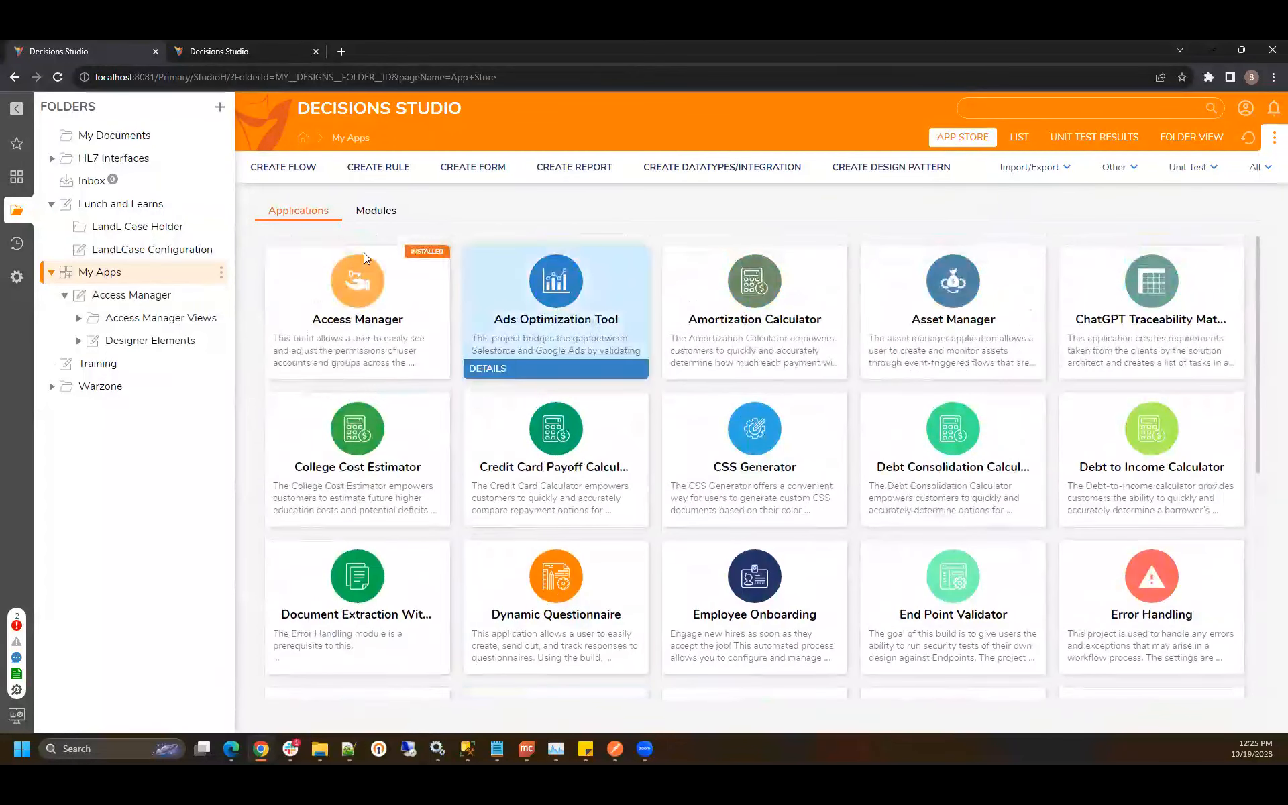